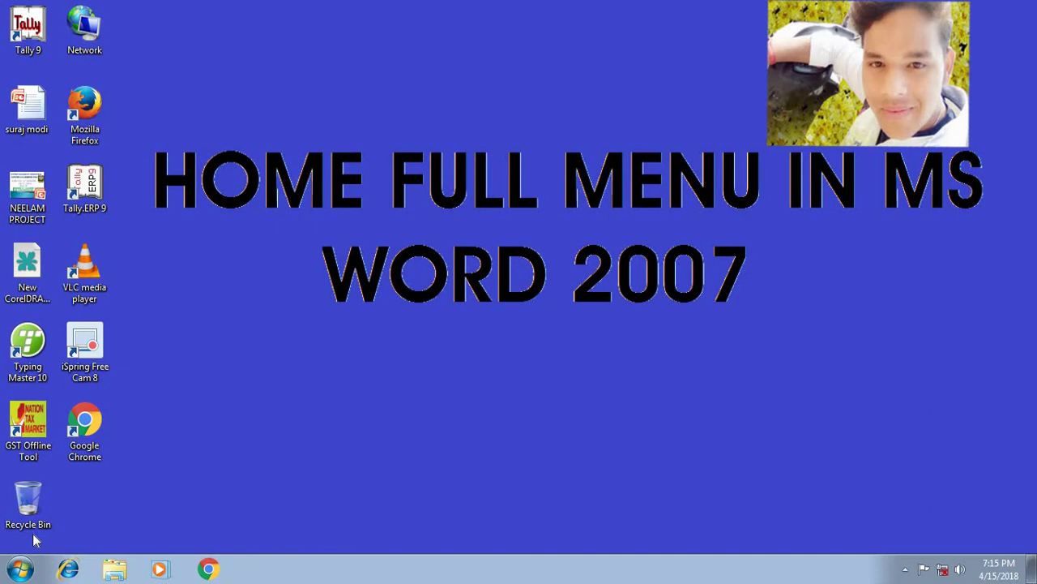
Toggle the Start menu open and closed, then bring up the Run dialog with Win+R.
{"action": "left_click", "coordinate": [20, 568]}
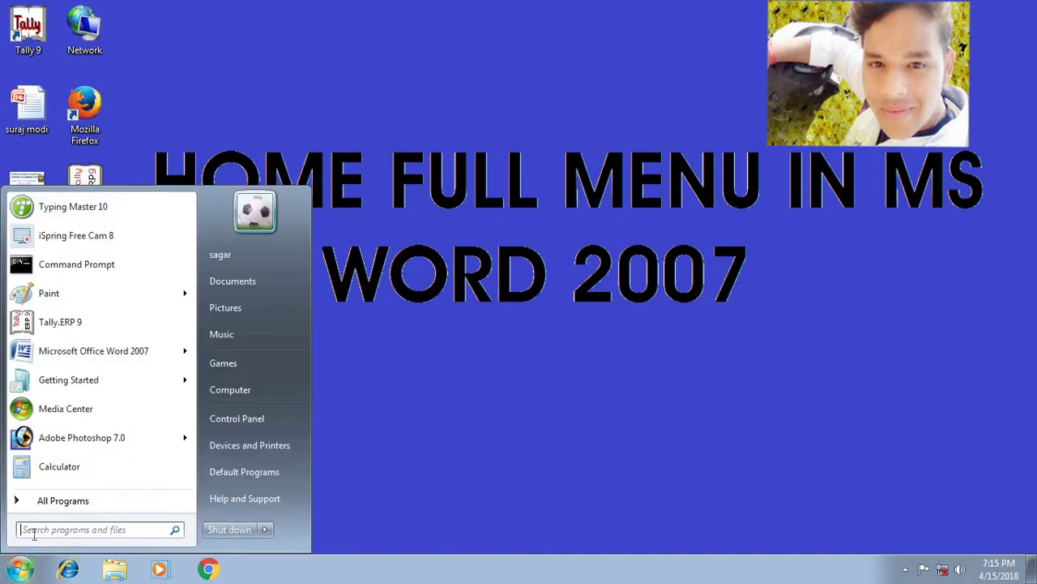
{"action": "left_click", "coordinate": [20, 569]}
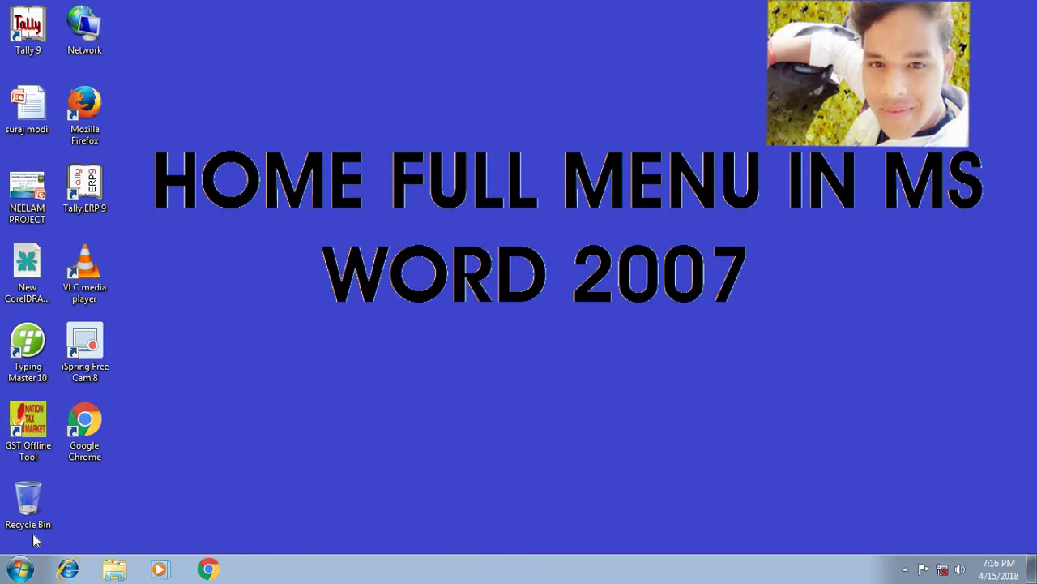
{"action": "key", "text": "super+r"}
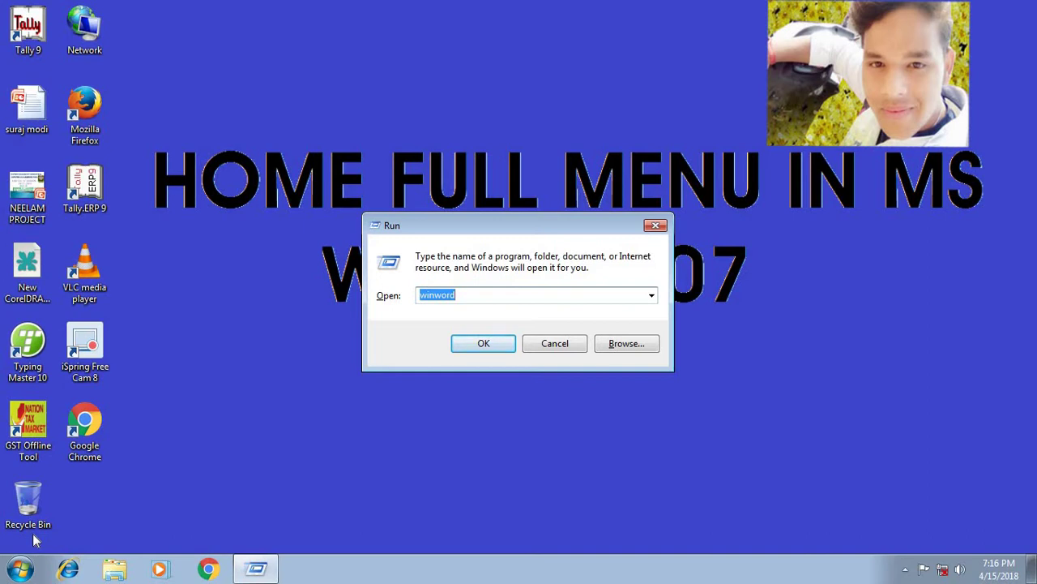
Run 'winword' from the Run dialog to launch Microsoft Word.
{"action": "type", "text": "w"}
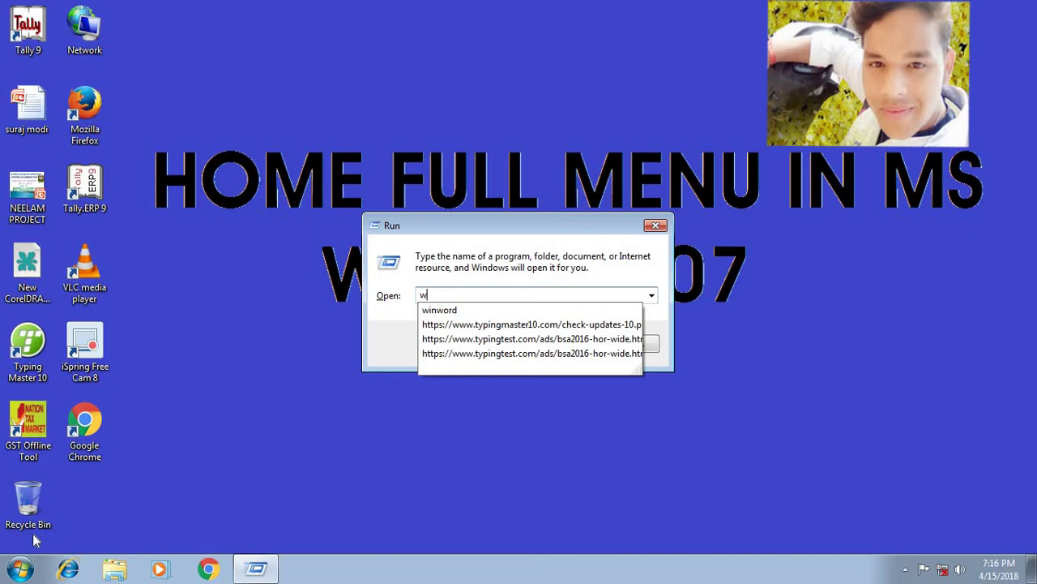
{"action": "type", "text": "i"}
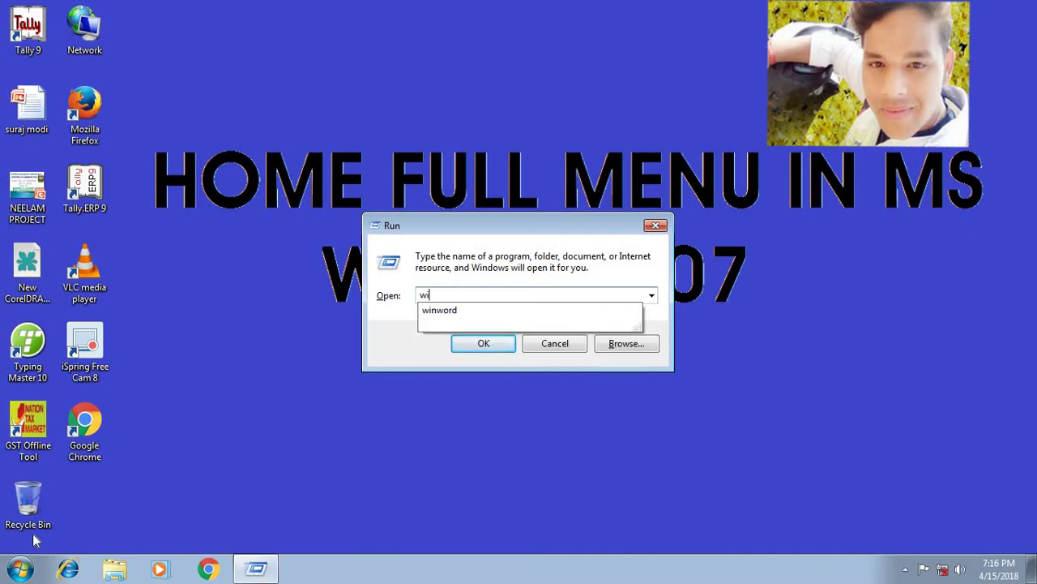
{"action": "type", "text": "n"}
{"action": "type", "text": "w"}
{"action": "type", "text": "or"}
{"action": "type", "text": "d"}
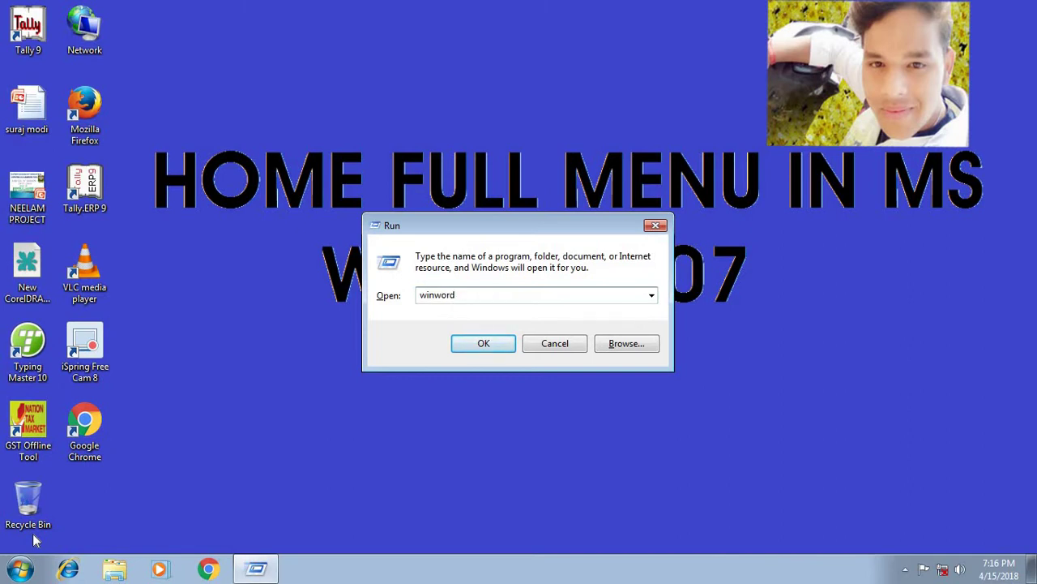
{"action": "key", "text": "Return"}
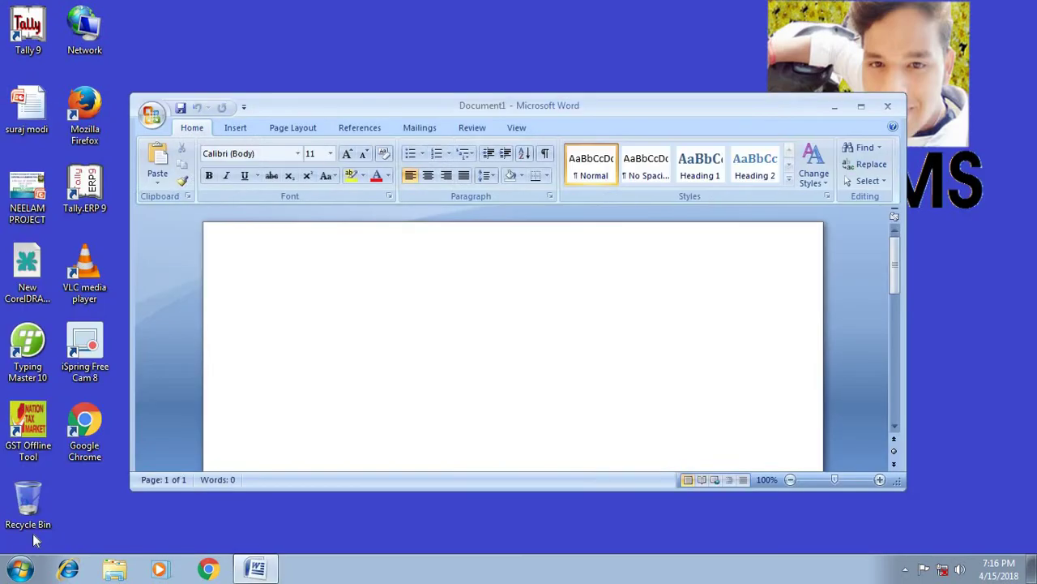
Maximize the Word window, then exit Word from the Office Button menu.
{"action": "left_click", "coordinate": [860, 110]}
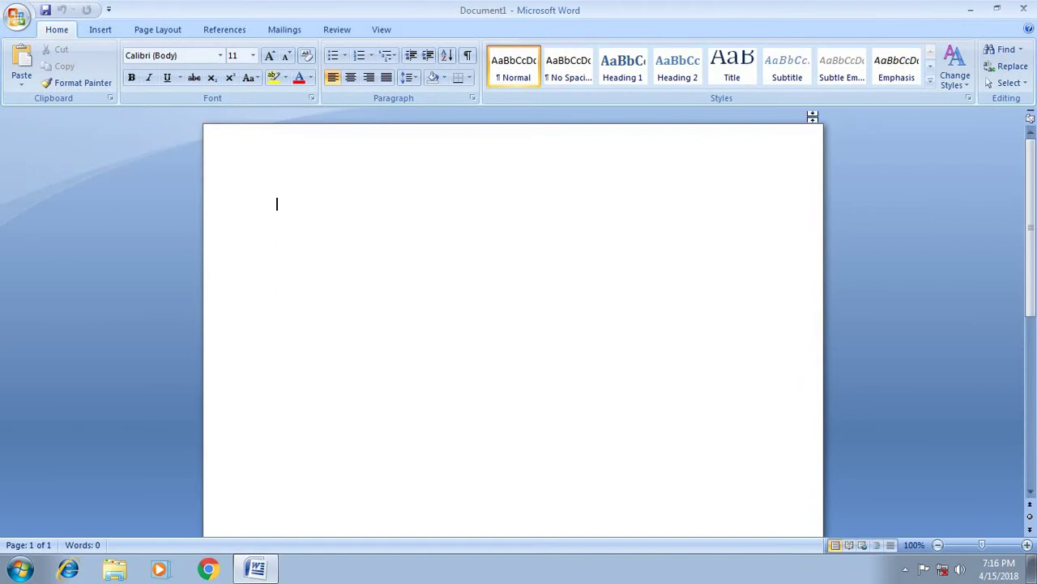
{"action": "left_click", "coordinate": [18, 18]}
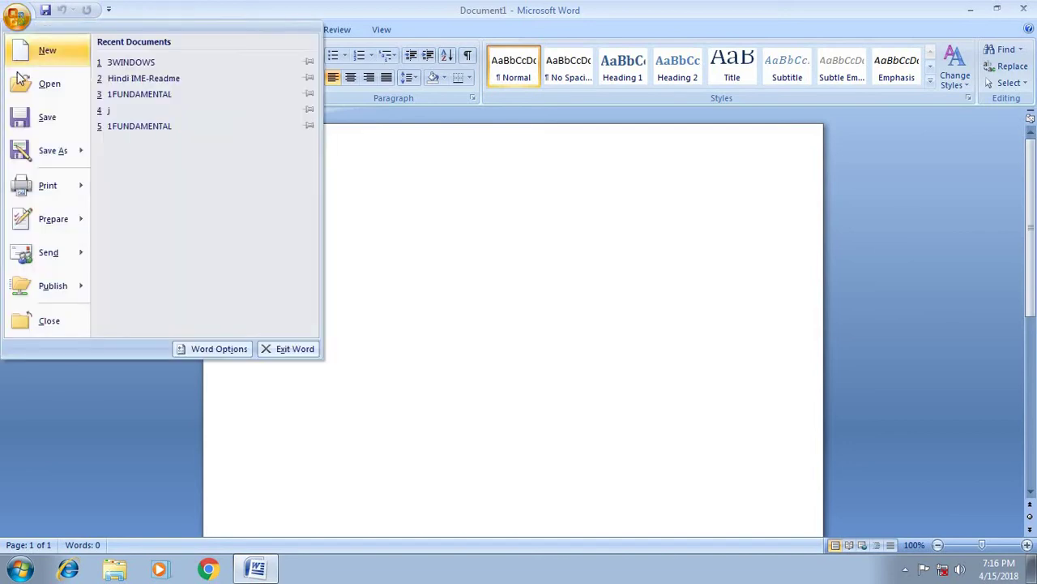
{"action": "left_click", "coordinate": [286, 350]}
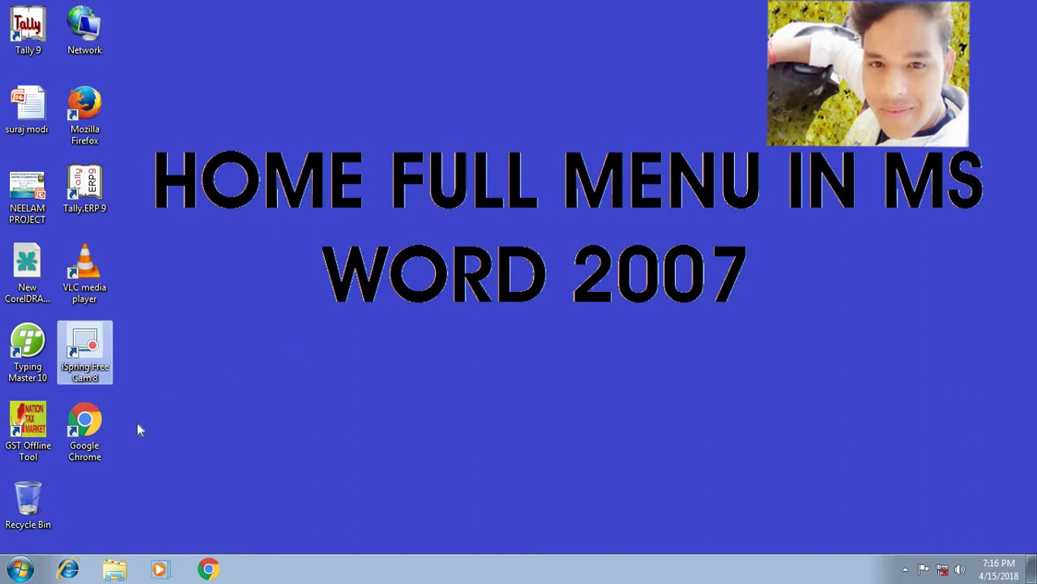
{"action": "left_click", "coordinate": [22, 570]}
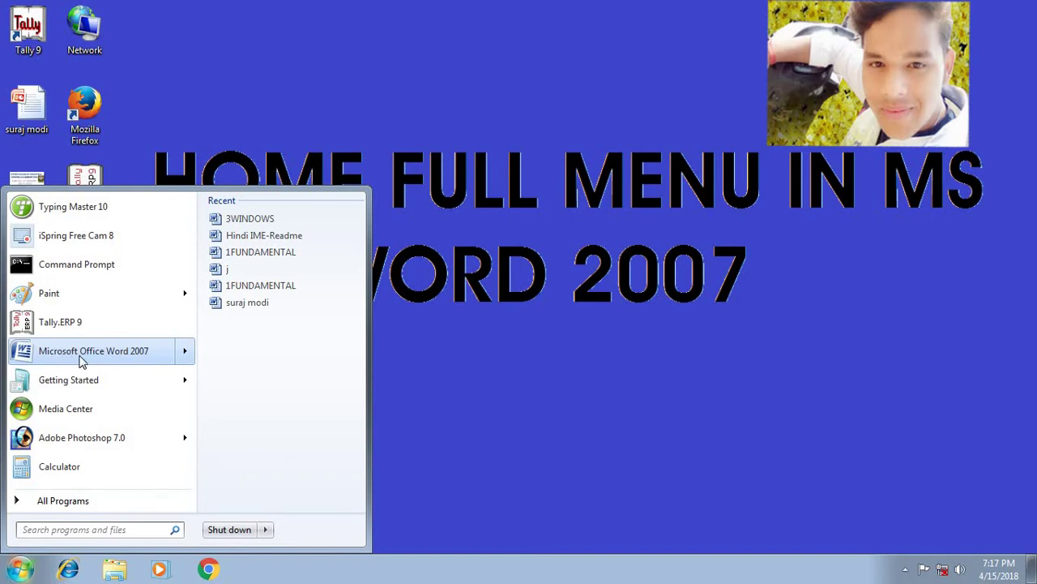
{"action": "left_click", "coordinate": [81, 357]}
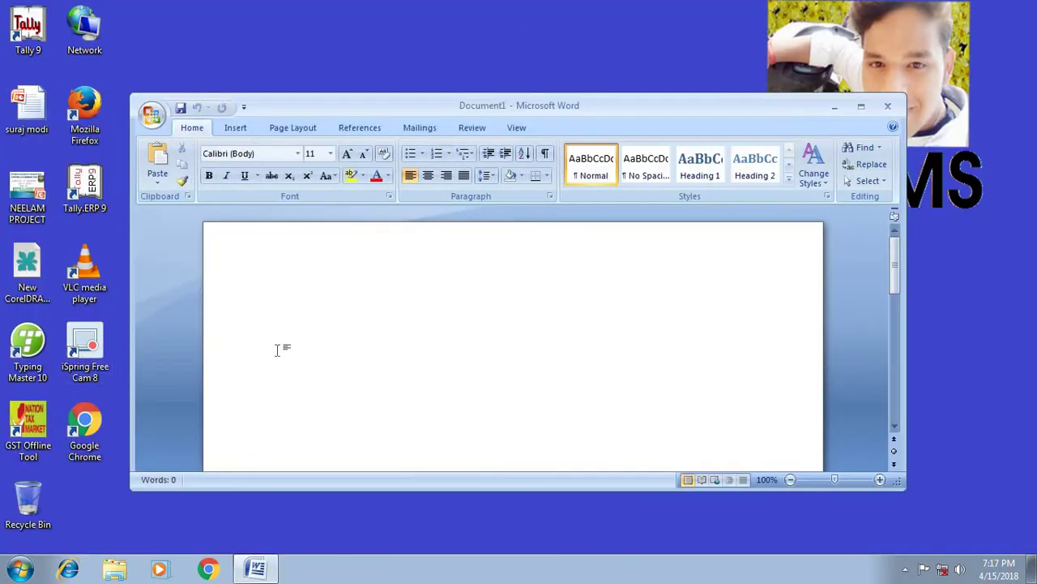
{"action": "left_click", "coordinate": [869, 114]}
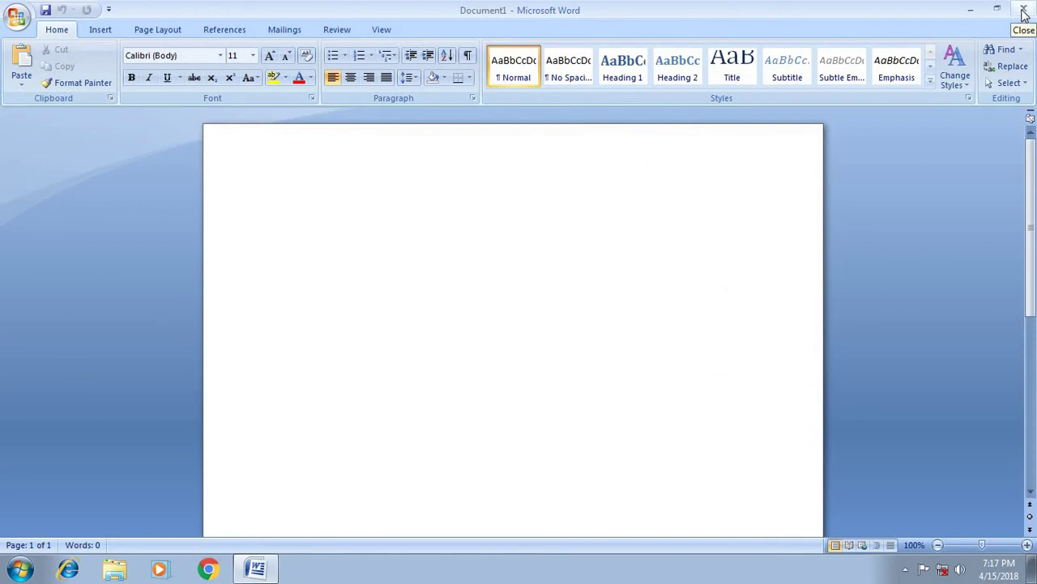
{"action": "left_click", "coordinate": [1023, 12]}
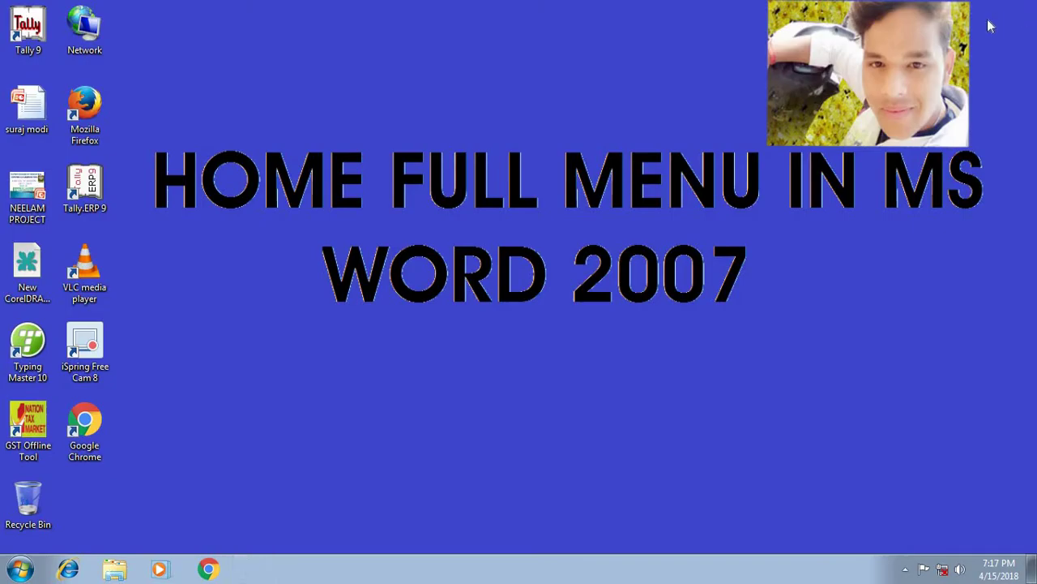
Launch Microsoft Office Word 2007 from Start > All Programs > Microsoft Office.
{"action": "left_click", "coordinate": [21, 571]}
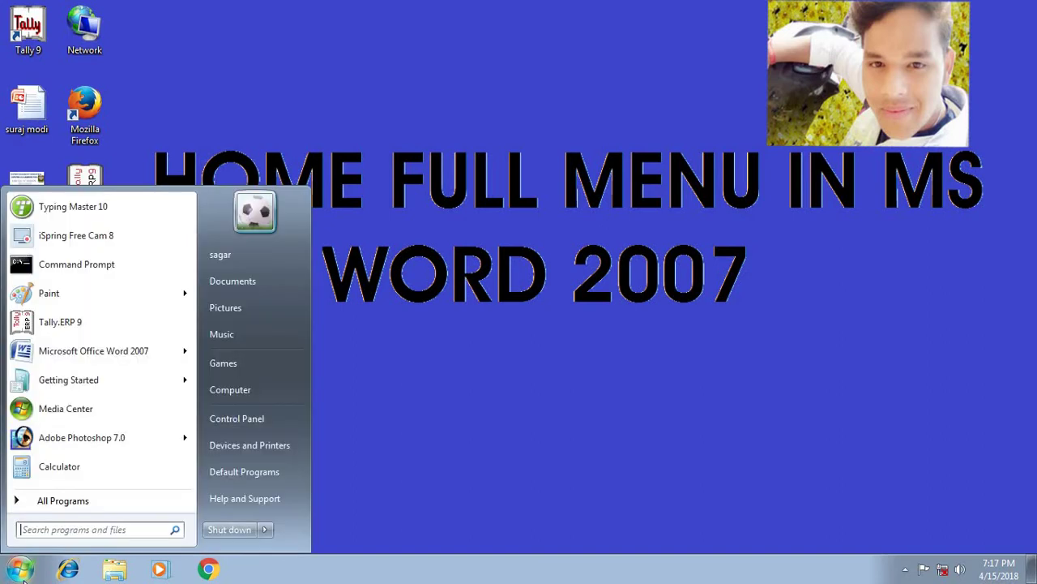
{"action": "left_click", "coordinate": [75, 501]}
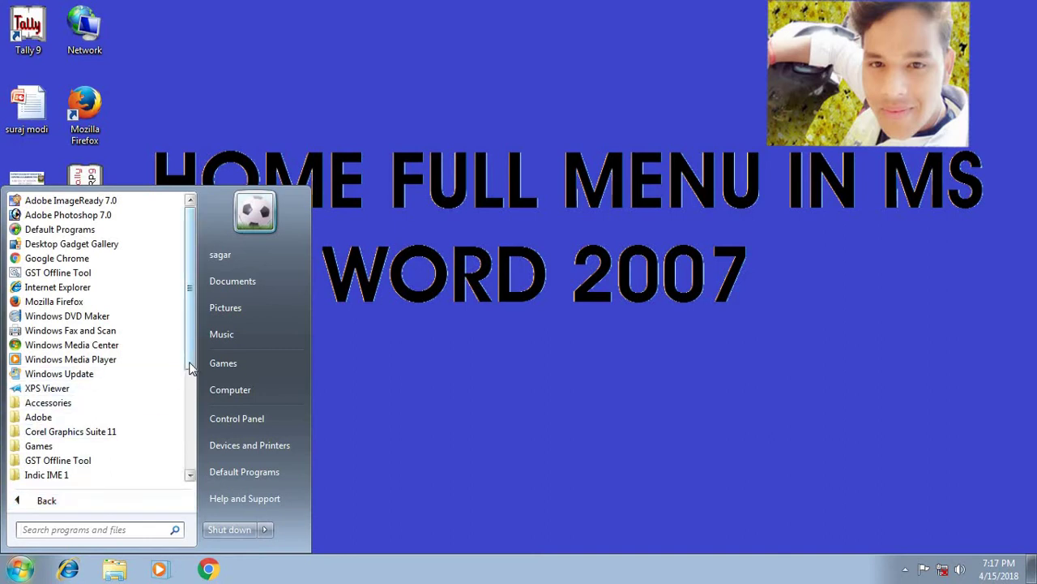
{"action": "left_click_drag", "start_coordinate": [189, 371], "coordinate": [190, 436]}
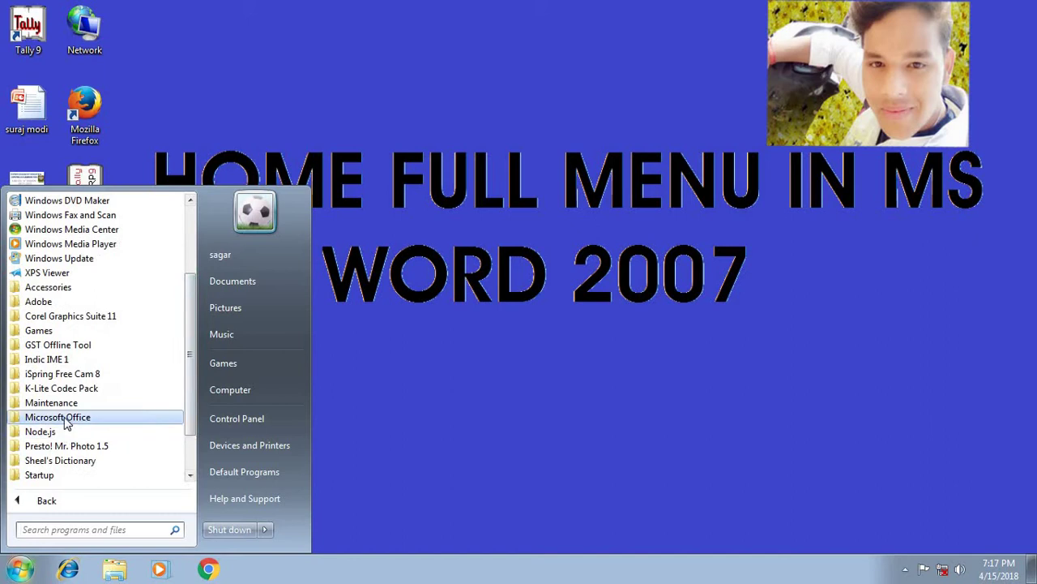
{"action": "left_click", "coordinate": [65, 418]}
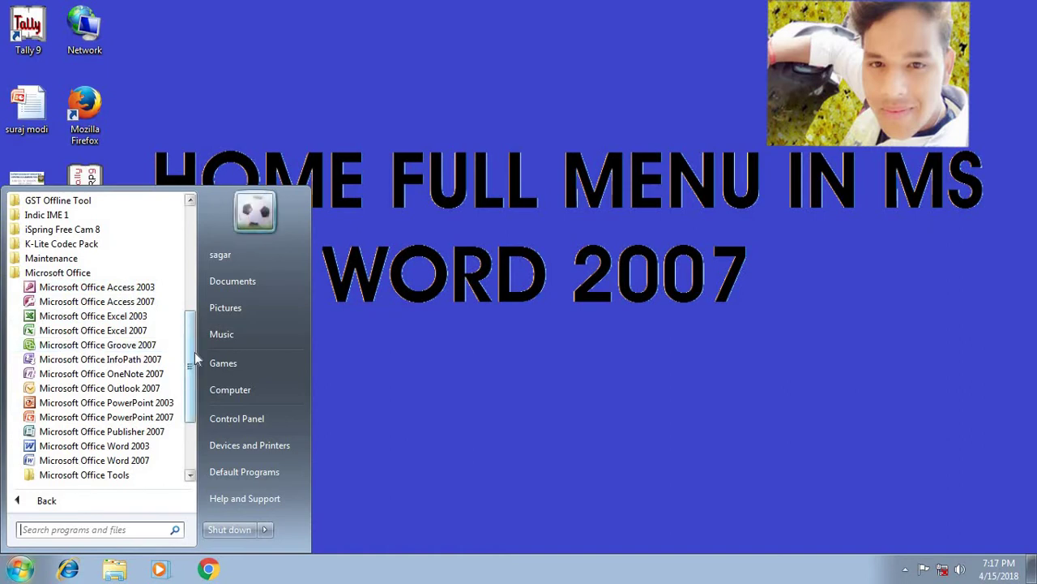
{"action": "left_click_drag", "start_coordinate": [195, 352], "coordinate": [203, 391]}
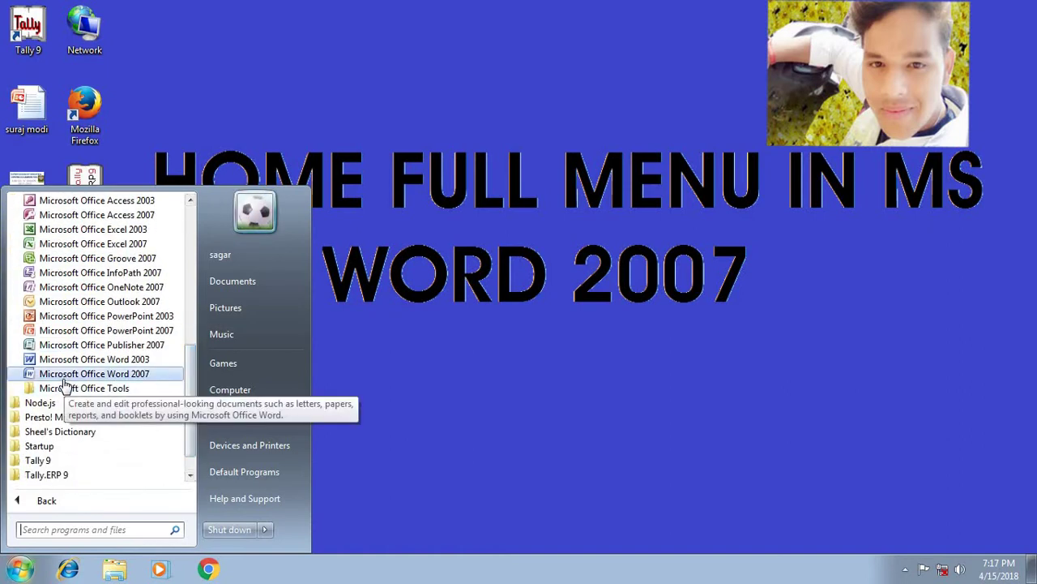
{"action": "left_click", "coordinate": [122, 380]}
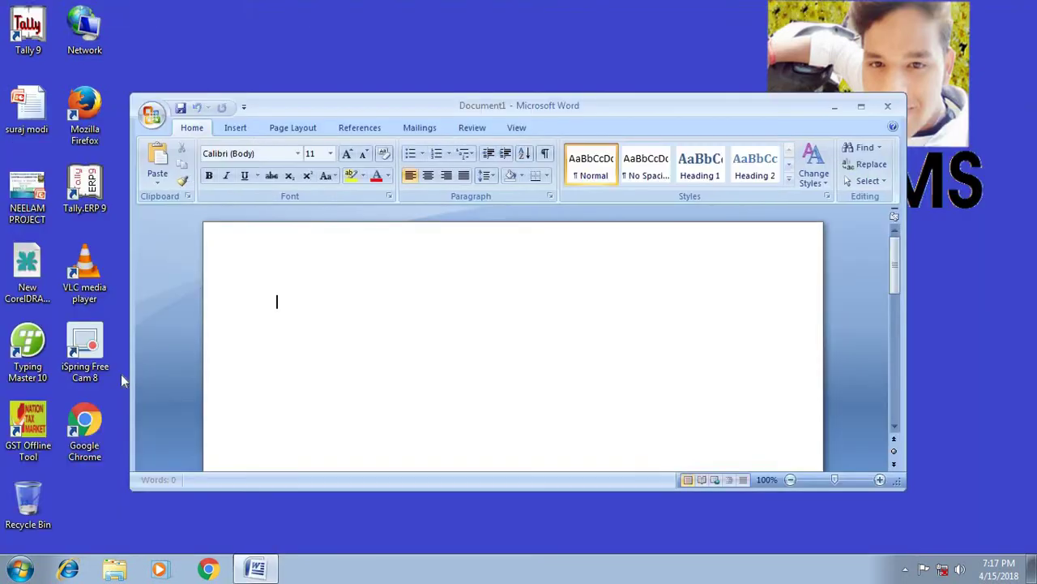
Maximize Word and type a sentence calling the named computer institute a good institute.
{"action": "left_click", "coordinate": [861, 108]}
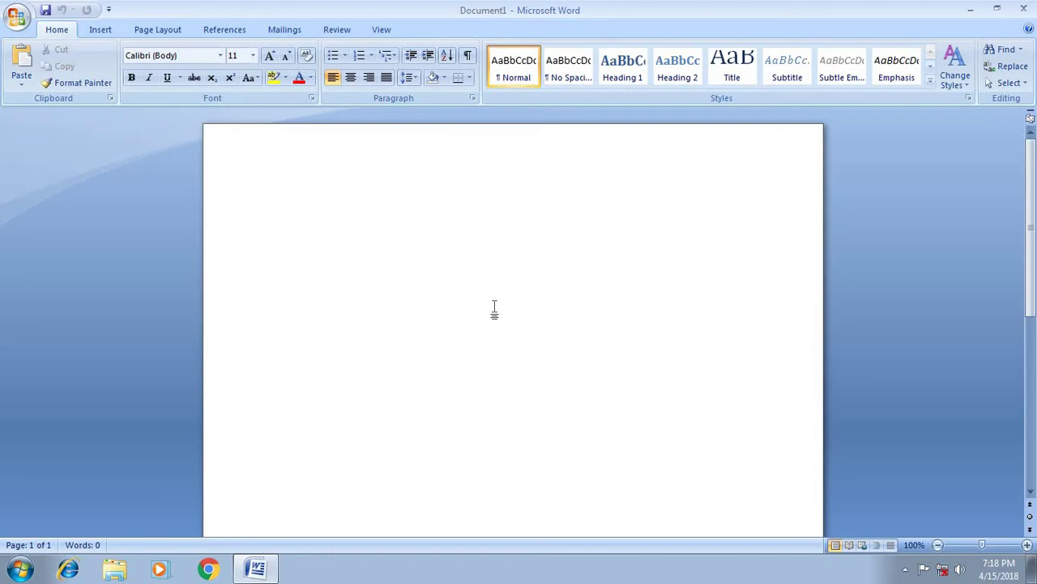
{"action": "type", "text": "Sag"}
{"action": "type", "text": "ar comp"}
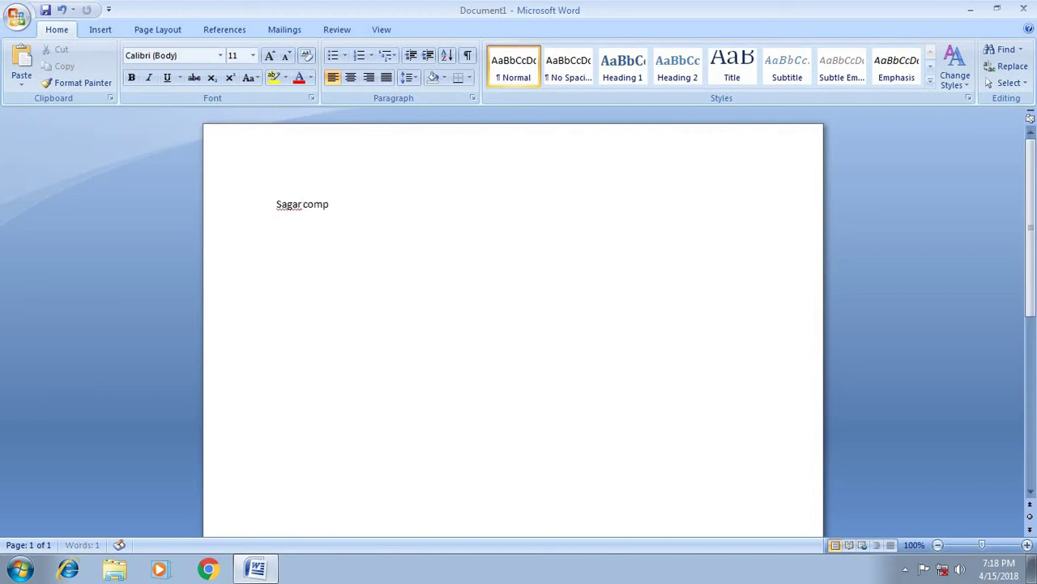
{"action": "type", "text": "uter "}
{"action": "type", "text": "is a good "}
{"action": "type", "text": "insti"}
{"action": "type", "text": "tute"}
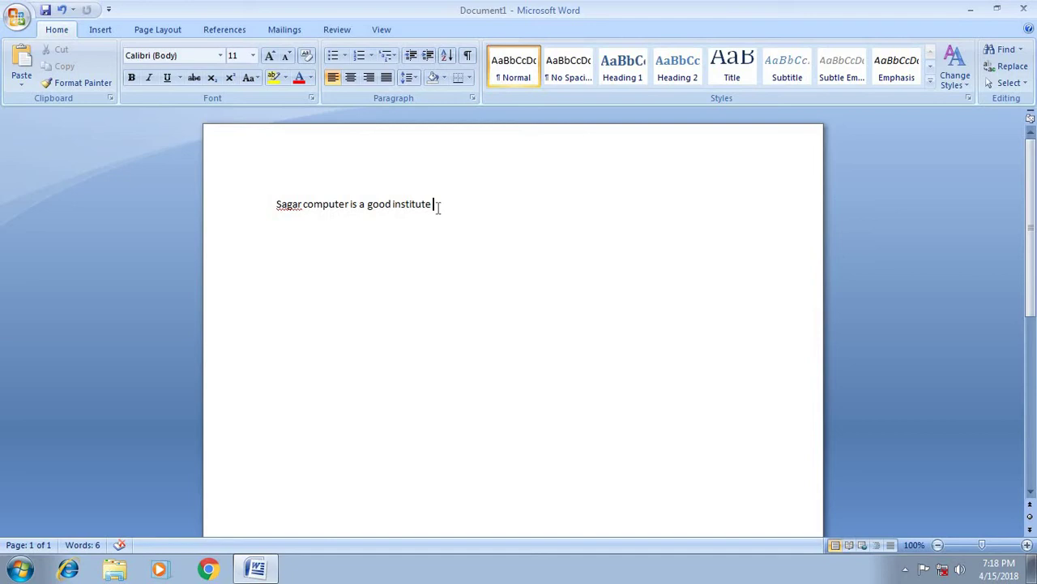
Cut 'computer is a good institute' from the sentence and select the remaining first word.
{"action": "left_click_drag", "start_coordinate": [435, 206], "coordinate": [338, 209]}
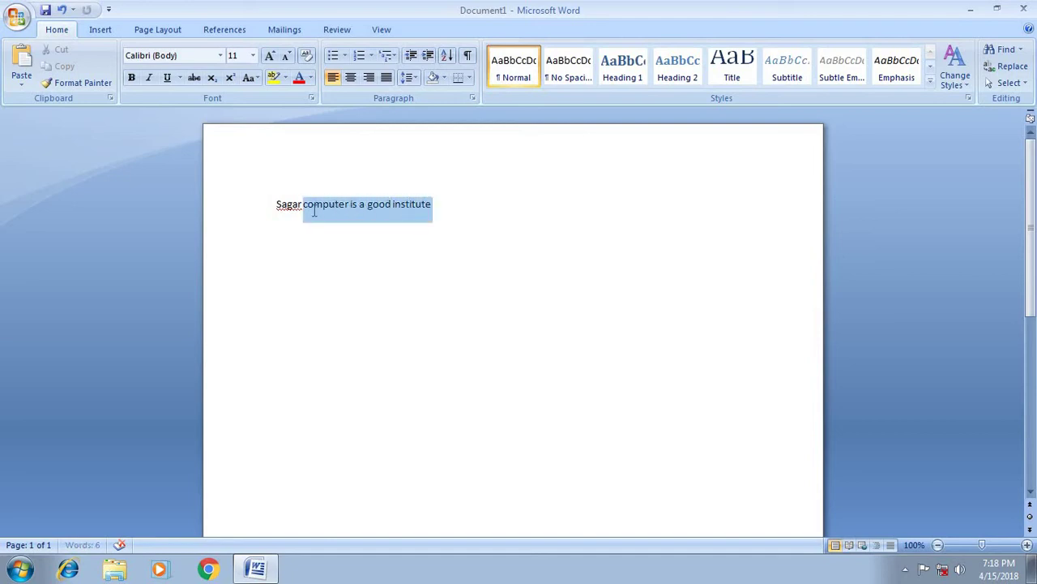
{"action": "left_click", "coordinate": [444, 208]}
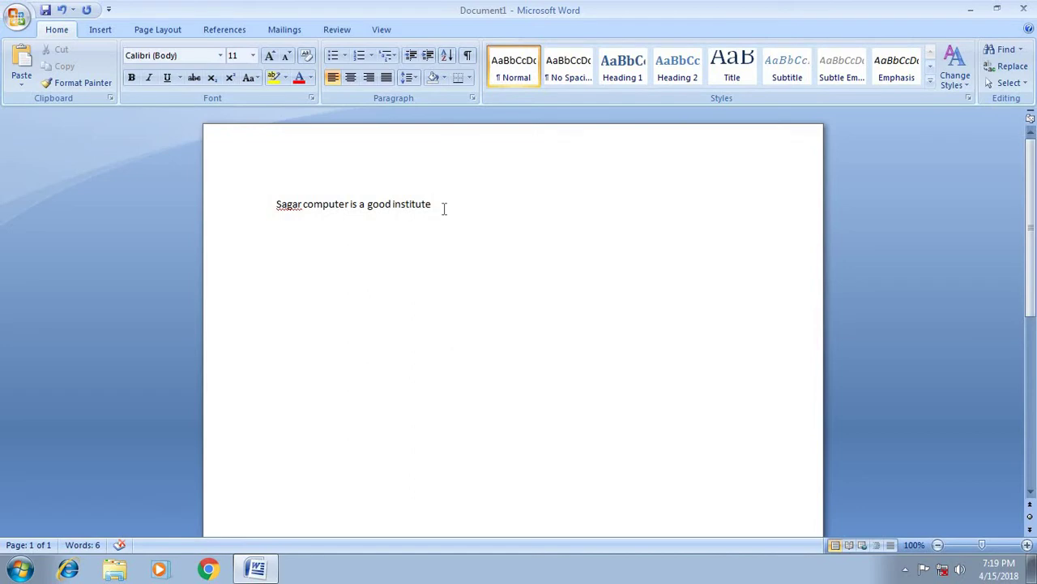
{"action": "key", "text": "shift+Left"}
{"action": "key", "text": "shift+Left"}
{"action": "key", "text": "shift+Left"}
{"action": "key", "text": "shift+Left"}
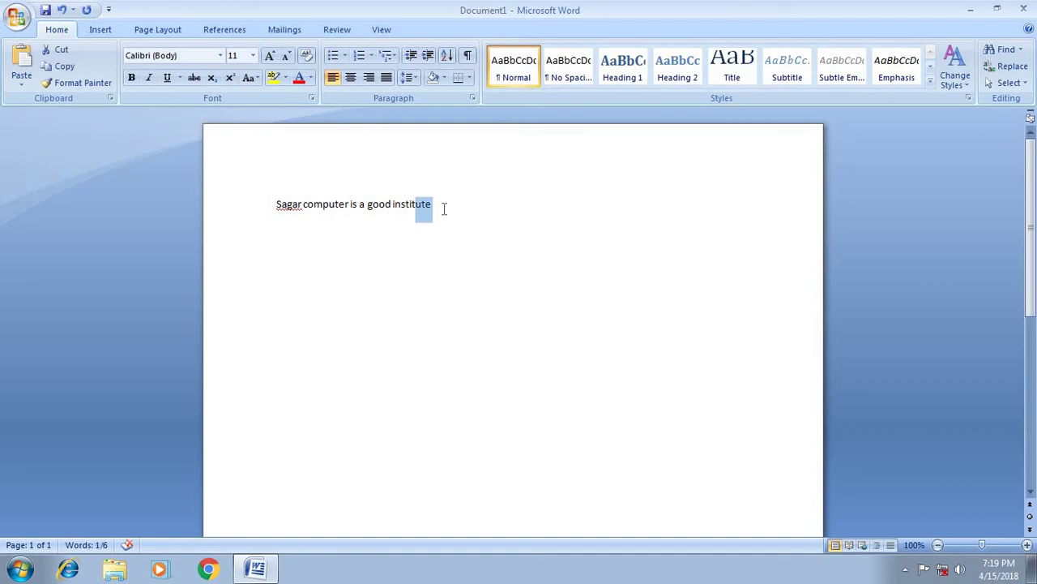
{"action": "key", "text": "shift+Left"}
{"action": "key", "text": "shift+Left"}
{"action": "key", "text": "shift+Left"}
{"action": "key", "text": "shift+Left"}
{"action": "key", "text": "shift+Left"}
{"action": "key", "text": "shift+Left"}
{"action": "key", "text": "shift+Left"}
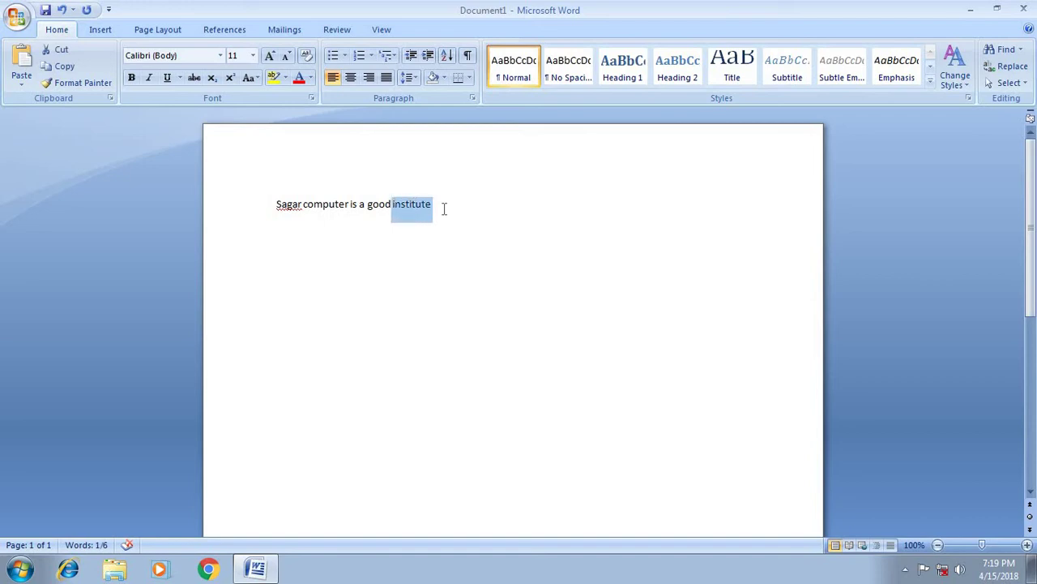
{"action": "key", "text": "shift+Left"}
{"action": "key", "text": "shift+Left"}
{"action": "key", "text": "shift+Left"}
{"action": "key", "text": "shift+Left"}
{"action": "key", "text": "shift+Left"}
{"action": "key", "text": "shift+Left"}
{"action": "key", "text": "shift+Left"}
{"action": "key", "text": "shift+Left"}
{"action": "key", "text": "shift+Left"}
{"action": "key", "text": "shift+Left"}
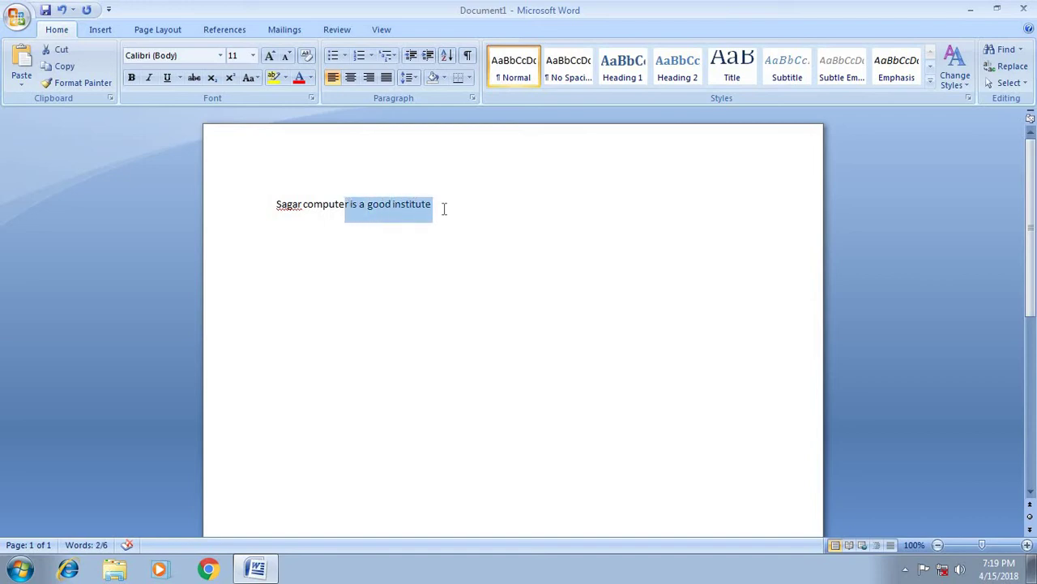
{"action": "key", "text": "shift+Left"}
{"action": "key", "text": "shift+Left"}
{"action": "key", "text": "shift+Left"}
{"action": "key", "text": "shift+Left"}
{"action": "key", "text": "shift+Left"}
{"action": "key", "text": "shift+Left"}
{"action": "key", "text": "shift+Left"}
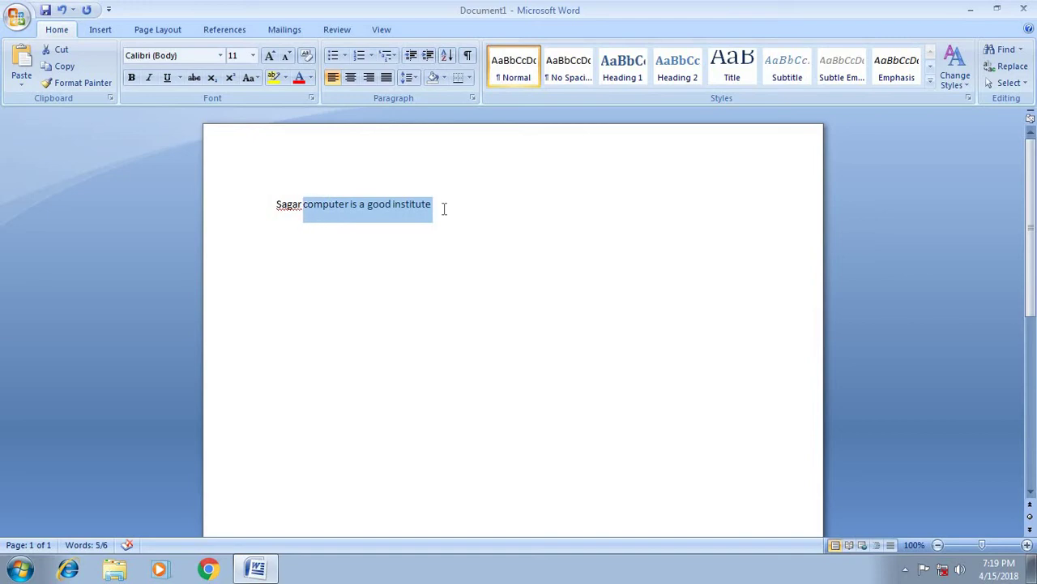
{"action": "left_click", "coordinate": [64, 54]}
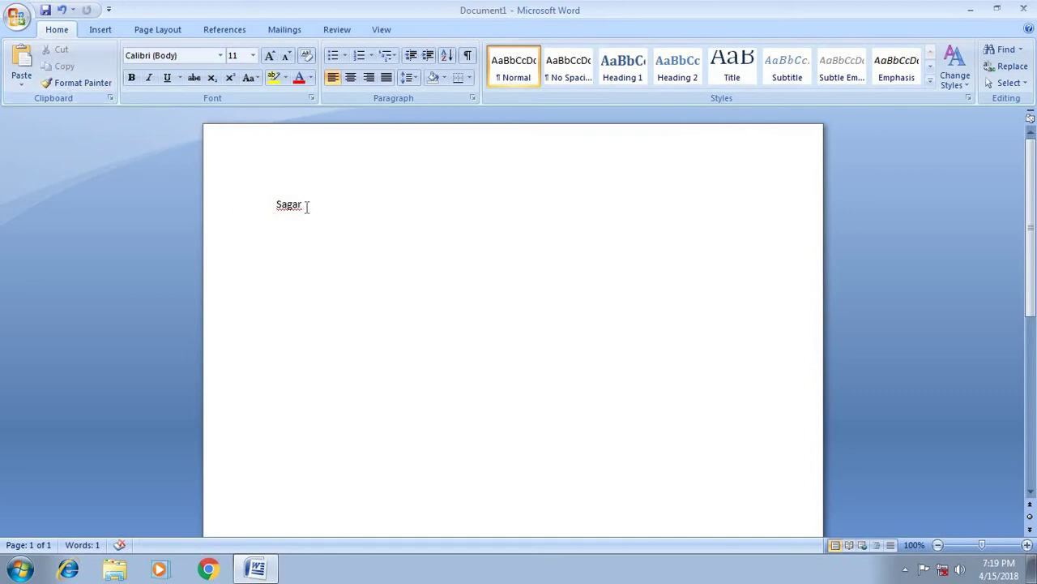
{"action": "left_click_drag", "start_coordinate": [306, 204], "coordinate": [275, 206]}
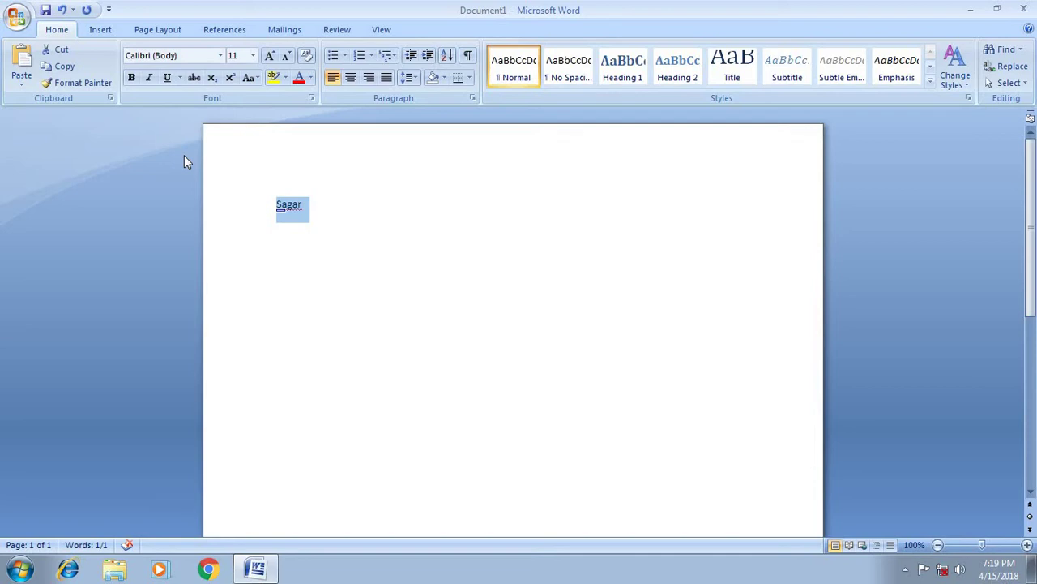
Delete the remaining name so the page is completely empty.
{"action": "key", "text": "Delete"}
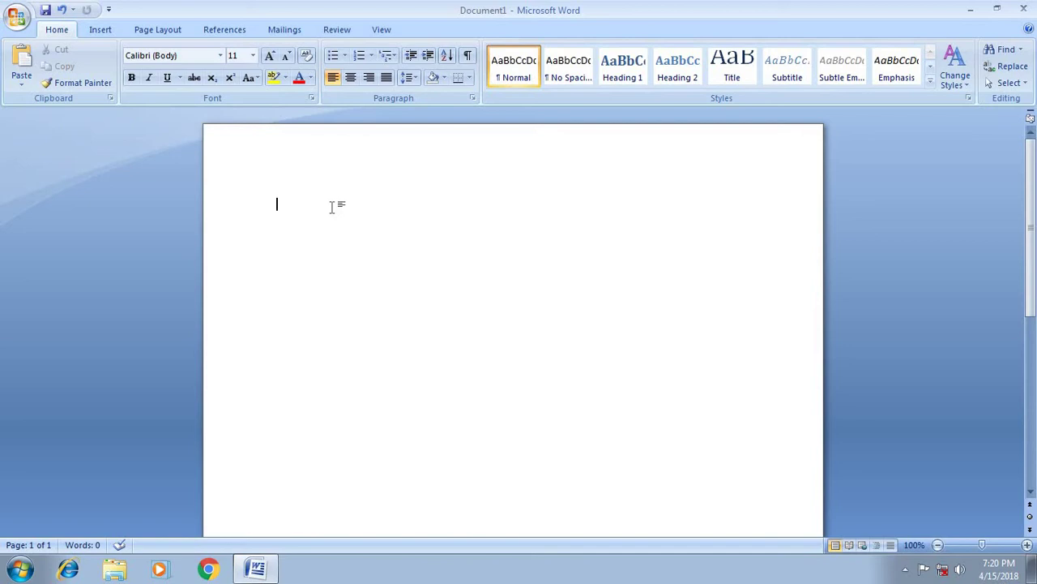
Type a two-word name, select it and copy it.
{"action": "type", "text": "Suraj "}
{"action": "type", "text": "modi"}
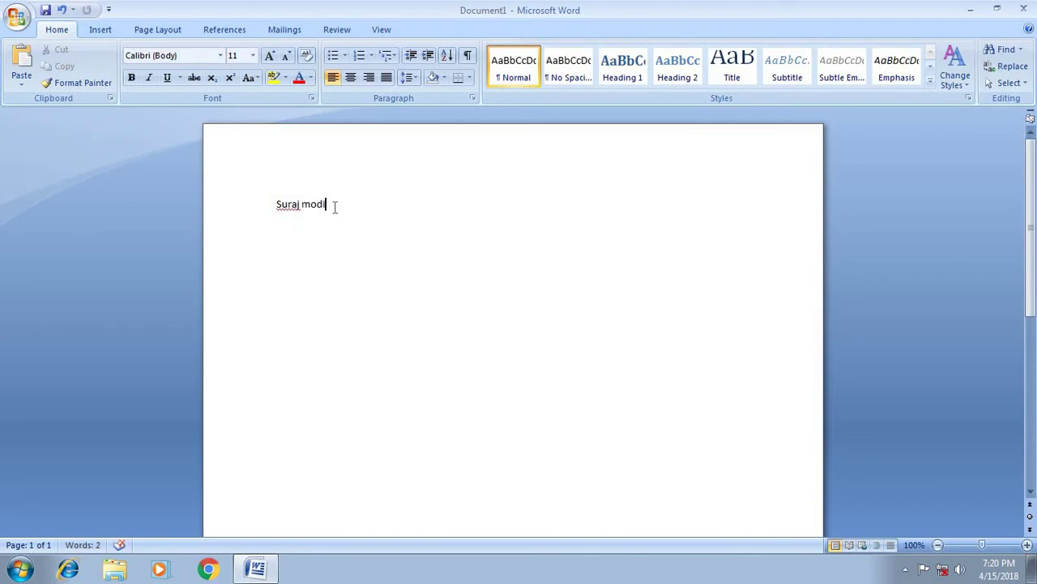
{"action": "left_click_drag", "start_coordinate": [328, 206], "coordinate": [277, 209]}
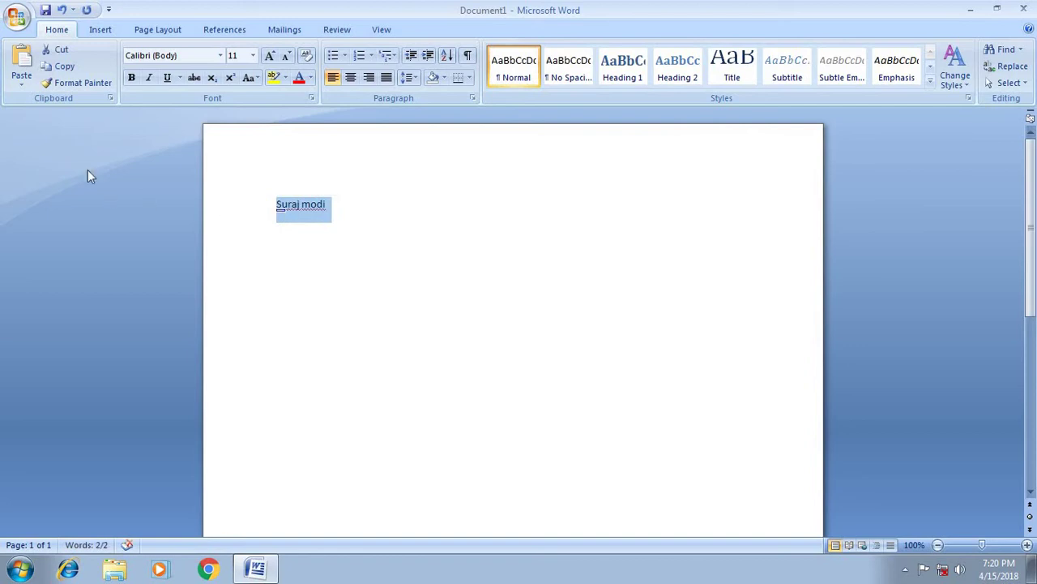
{"action": "left_click", "coordinate": [60, 73]}
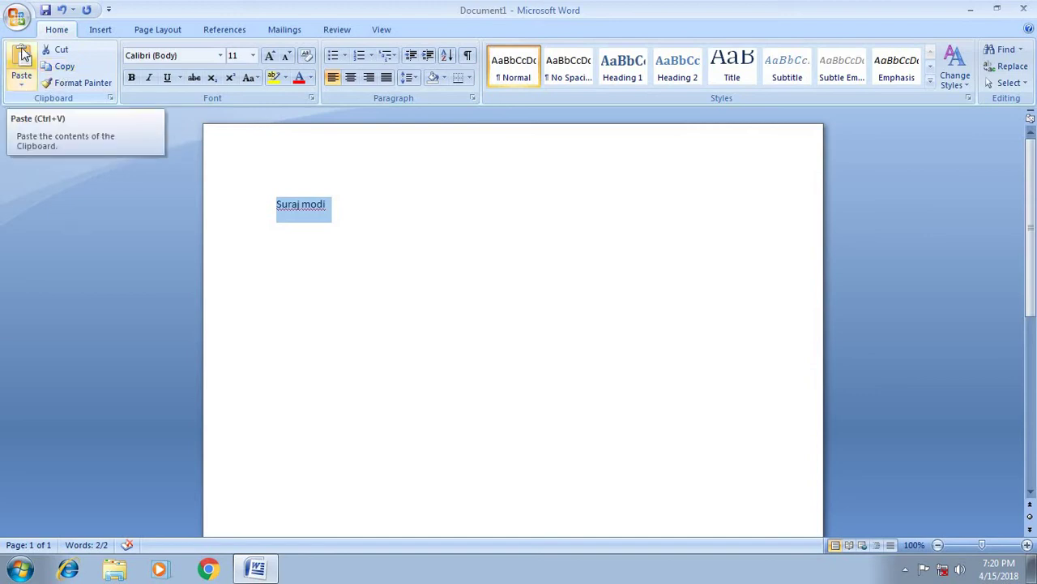
Paste the name repeatedly into eleven identical lines, then select the last four lines.
{"action": "left_click", "coordinate": [24, 64]}
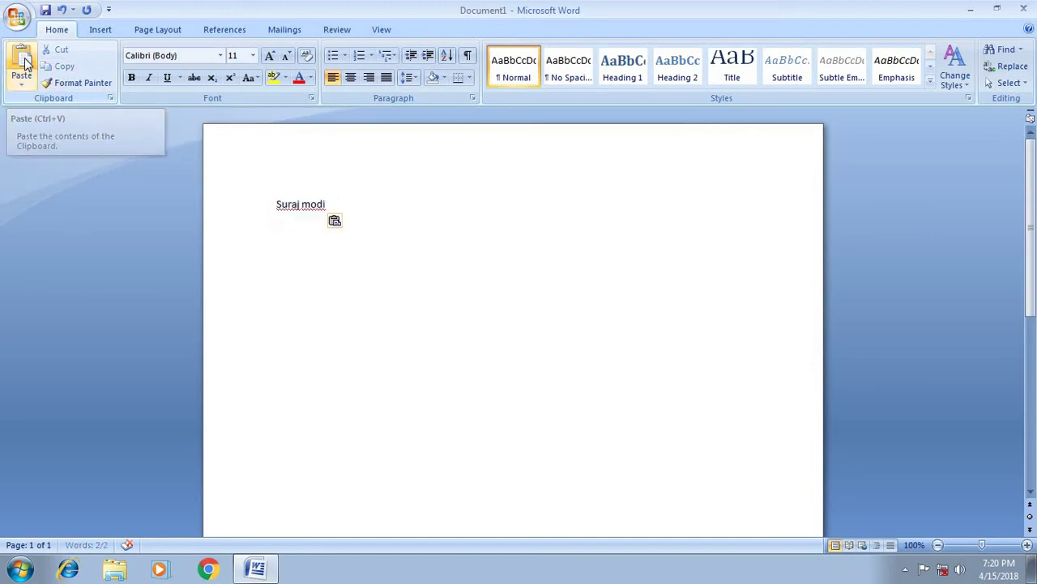
{"action": "key", "text": "Return"}
{"action": "left_click", "coordinate": [25, 64]}
{"action": "key", "text": "Return"}
{"action": "left_click", "coordinate": [25, 63]}
{"action": "left_click", "coordinate": [25, 64]}
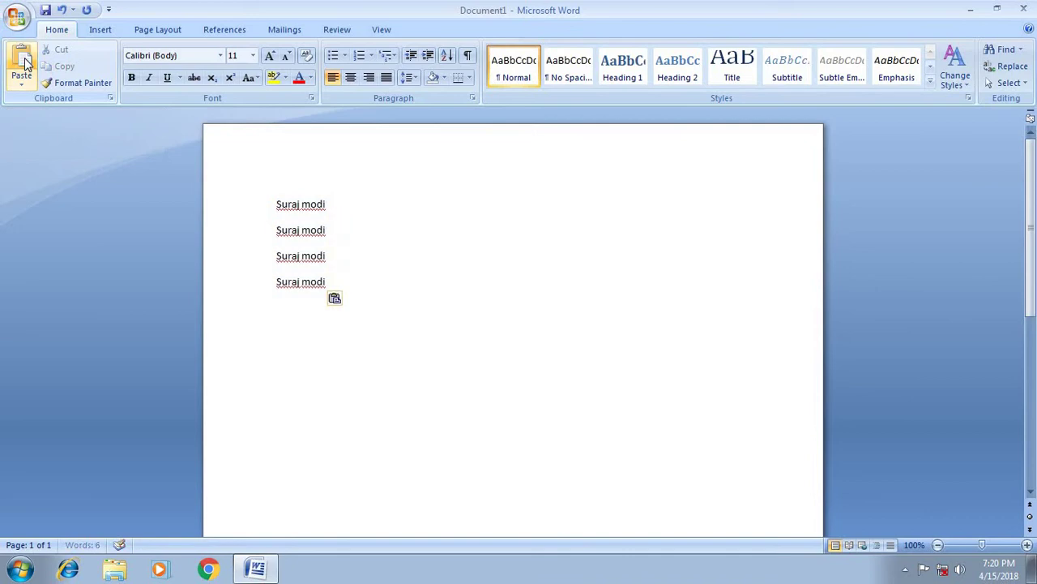
{"action": "left_click", "coordinate": [25, 63]}
{"action": "left_click", "coordinate": [24, 63]}
{"action": "left_click", "coordinate": [24, 63]}
{"action": "left_click", "coordinate": [24, 63]}
{"action": "left_click", "coordinate": [24, 63]}
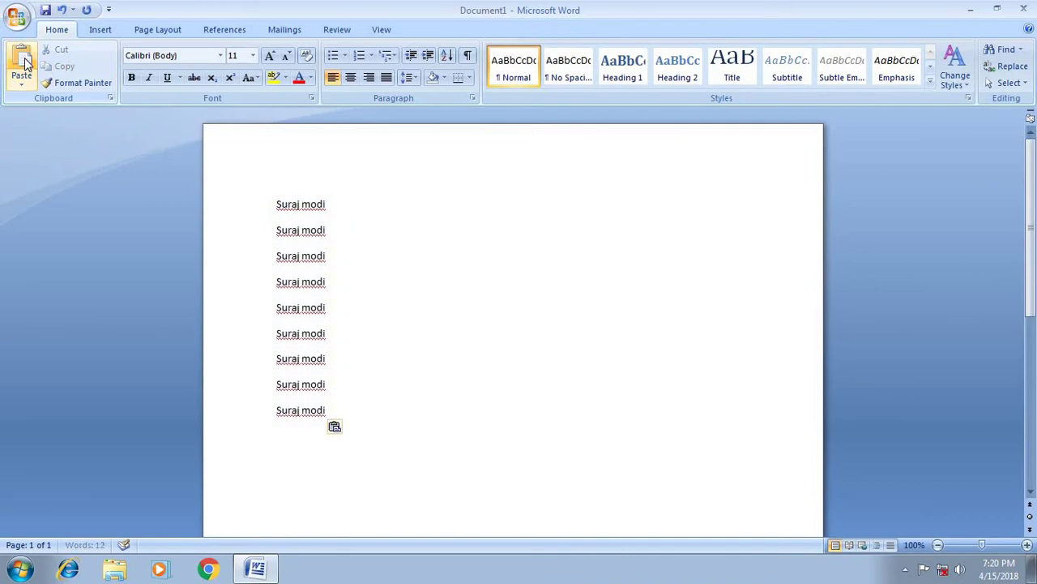
{"action": "left_click", "coordinate": [25, 63]}
{"action": "left_click", "coordinate": [24, 64]}
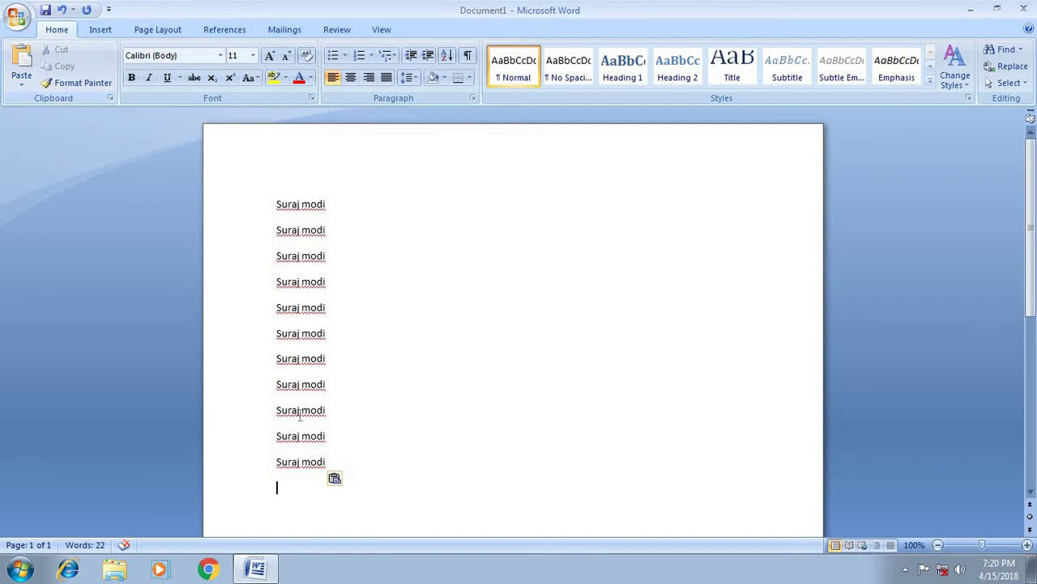
{"action": "mouse_move", "coordinate": [331, 462]}
{"action": "left_mouse_down"}
{"action": "mouse_move", "coordinate": [254, 399]}
{"action": "mouse_move", "coordinate": [254, 384]}
{"action": "left_mouse_up"}
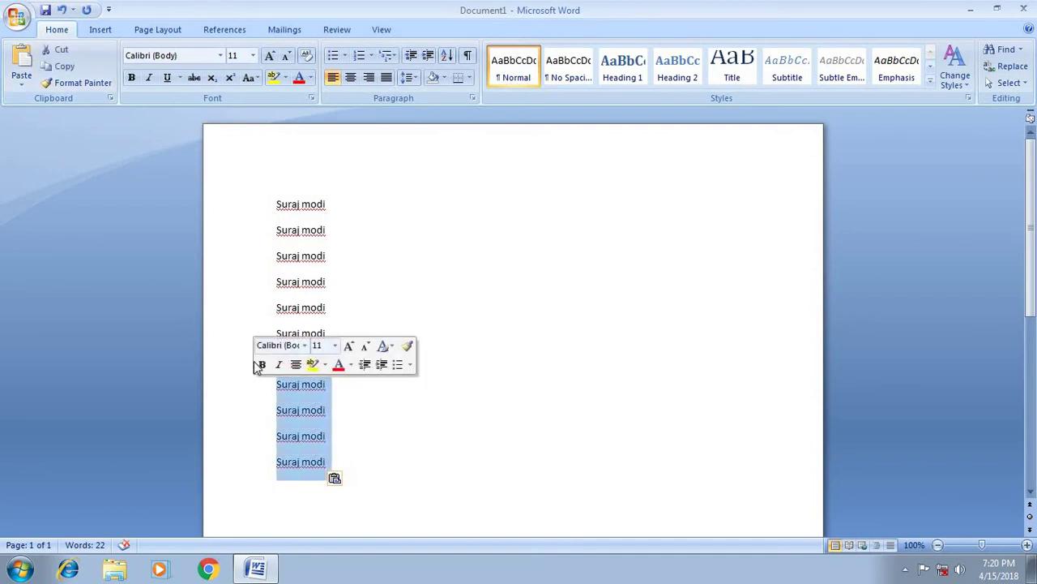
Cut the name lines in three batches of four, two, then the remaining five.
{"action": "left_click", "coordinate": [48, 48]}
{"action": "left_click_drag", "start_coordinate": [308, 399], "coordinate": [271, 333]}
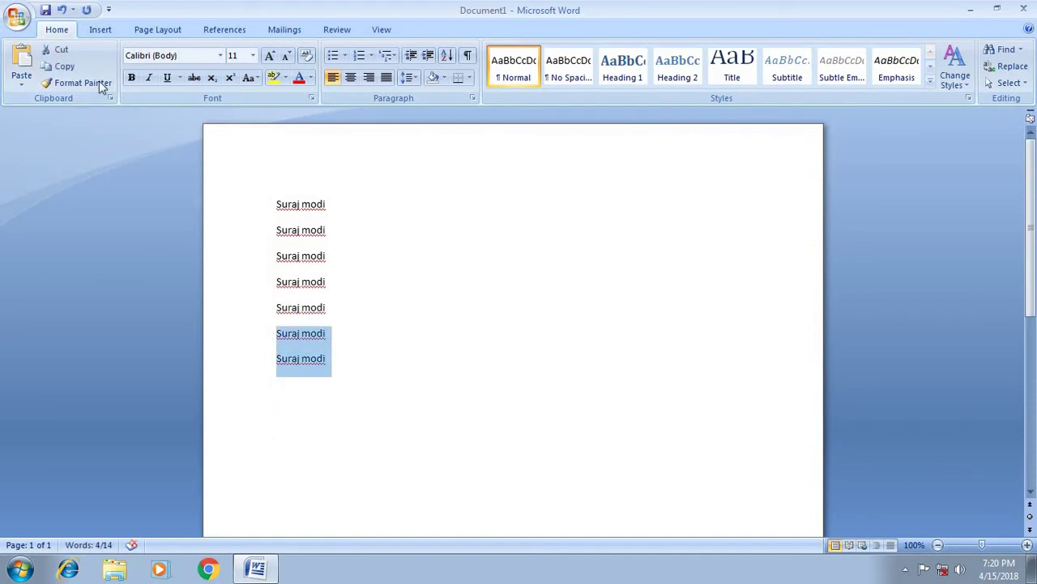
{"action": "left_click", "coordinate": [57, 49]}
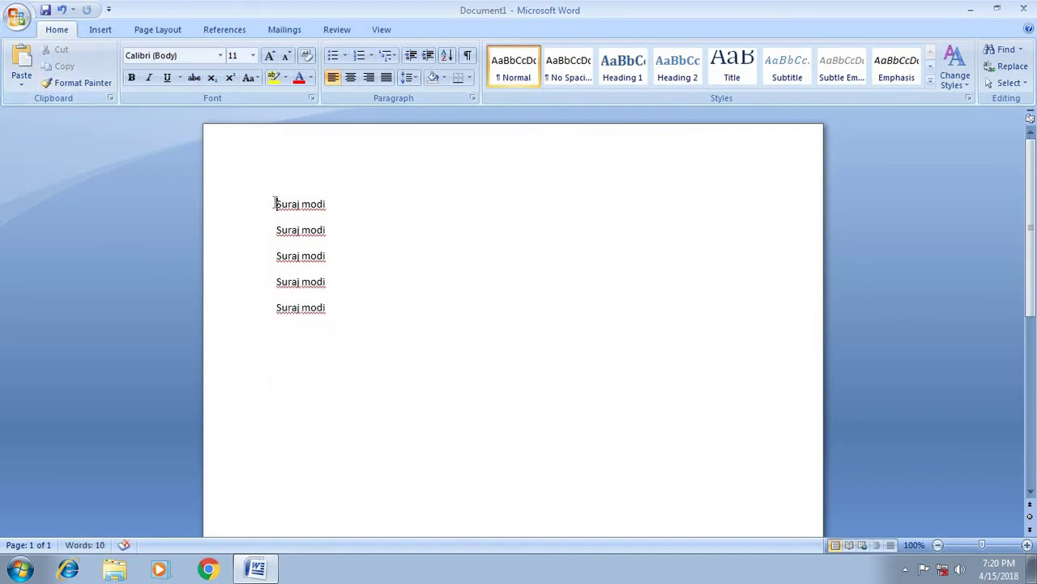
{"action": "left_click_drag", "start_coordinate": [279, 203], "coordinate": [324, 317]}
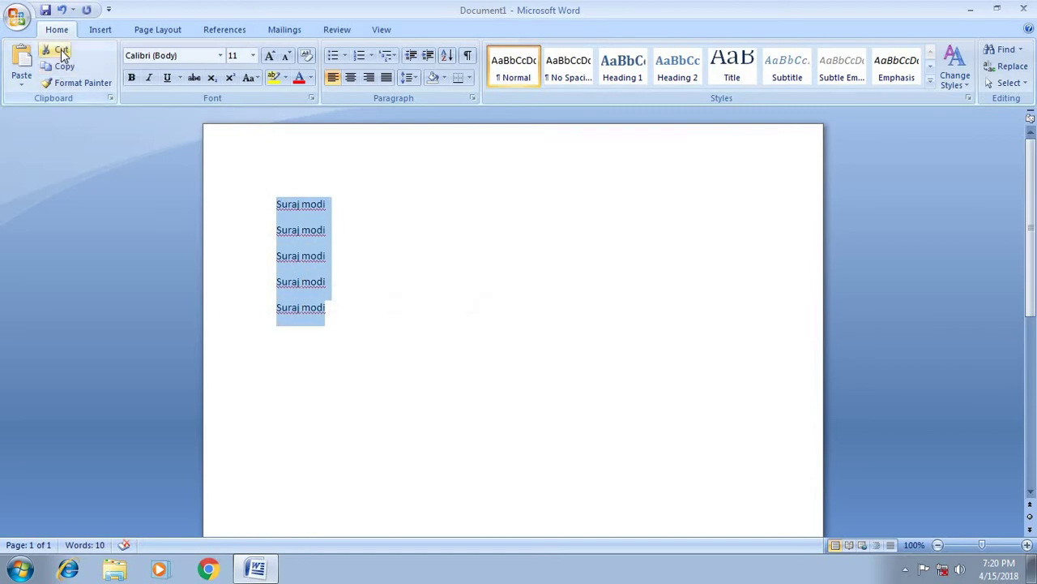
{"action": "left_click", "coordinate": [61, 50]}
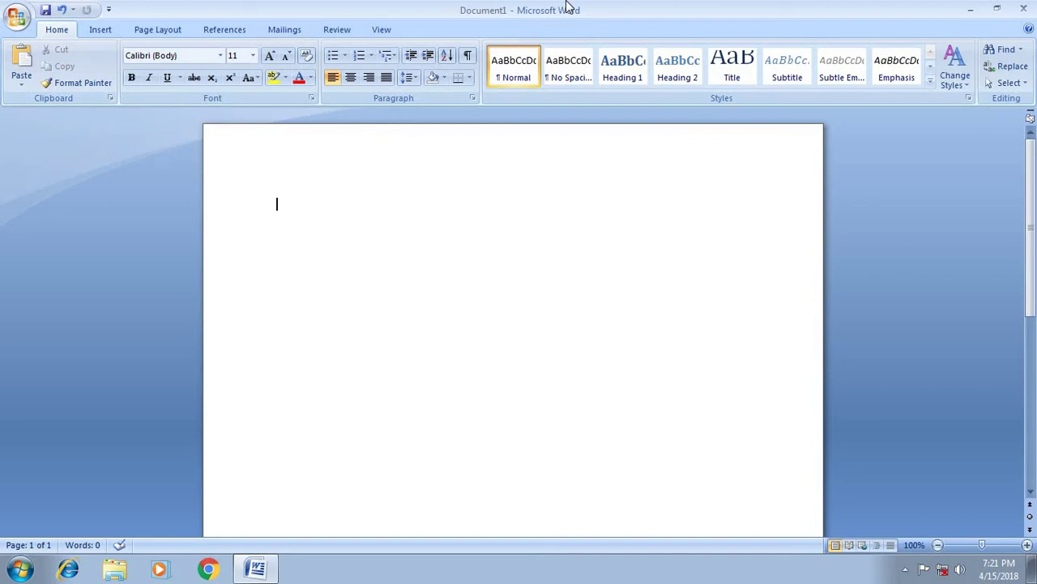
Type 'nothing succeeds life suce', select it, and paste copies onto successive lines with Ctrl+V.
{"action": "type", "text": "no"}
{"action": "type", "text": "thing "}
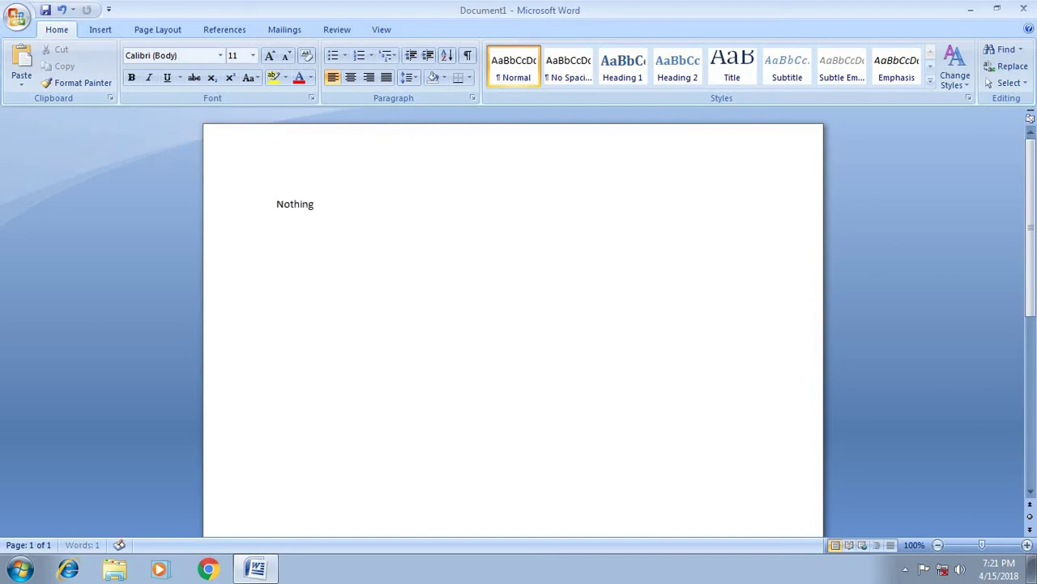
{"action": "type", "text": "succeeds"}
{"action": "type", "text": " life s"}
{"action": "type", "text": "ucess"}
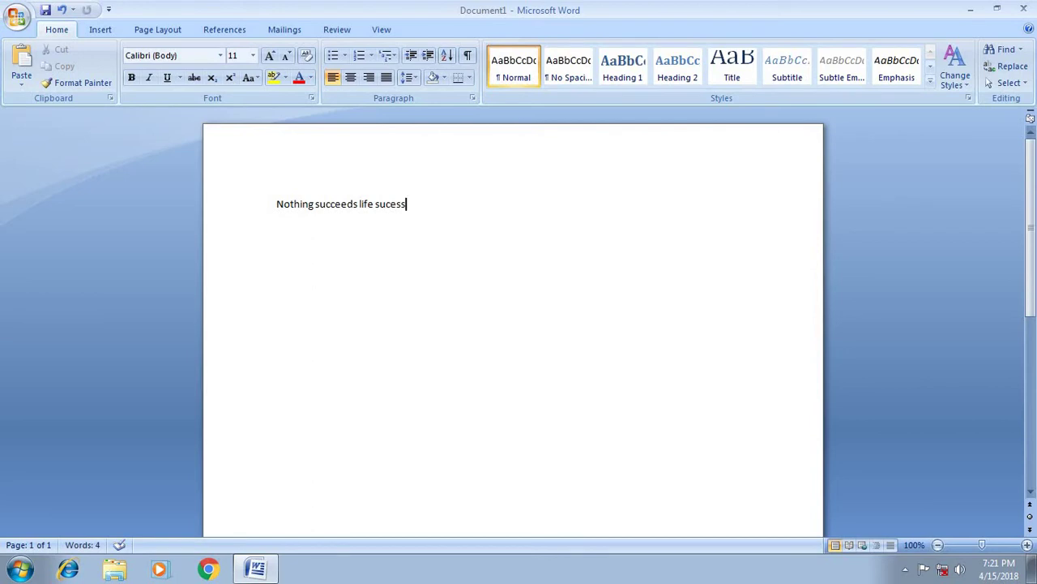
{"action": "key", "text": "ctrl+shift+Left"}
{"action": "key", "text": "shift+Left"}
{"action": "key", "text": "shift+Left"}
{"action": "key", "text": "shift+Left"}
{"action": "key", "text": "shift+Left"}
{"action": "key", "text": "shift+Left"}
{"action": "key", "text": "shift+Left"}
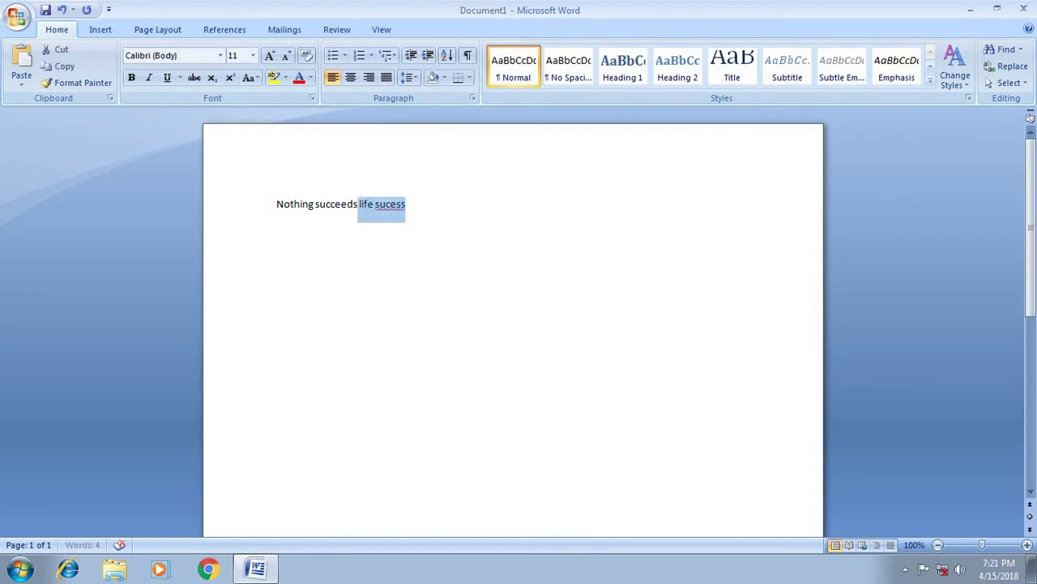
{"action": "key", "text": "shift+Left"}
{"action": "key", "text": "shift+Left"}
{"action": "key", "text": "shift+Left"}
{"action": "key", "text": "shift+Left"}
{"action": "key", "text": "shift+Left"}
{"action": "key", "text": "shift+Left"}
{"action": "key", "text": "shift+Left"}
{"action": "key", "text": "shift+Left"}
{"action": "key", "text": "shift+Left"}
{"action": "key", "text": "shift+Left"}
{"action": "key", "text": "shift+Left"}
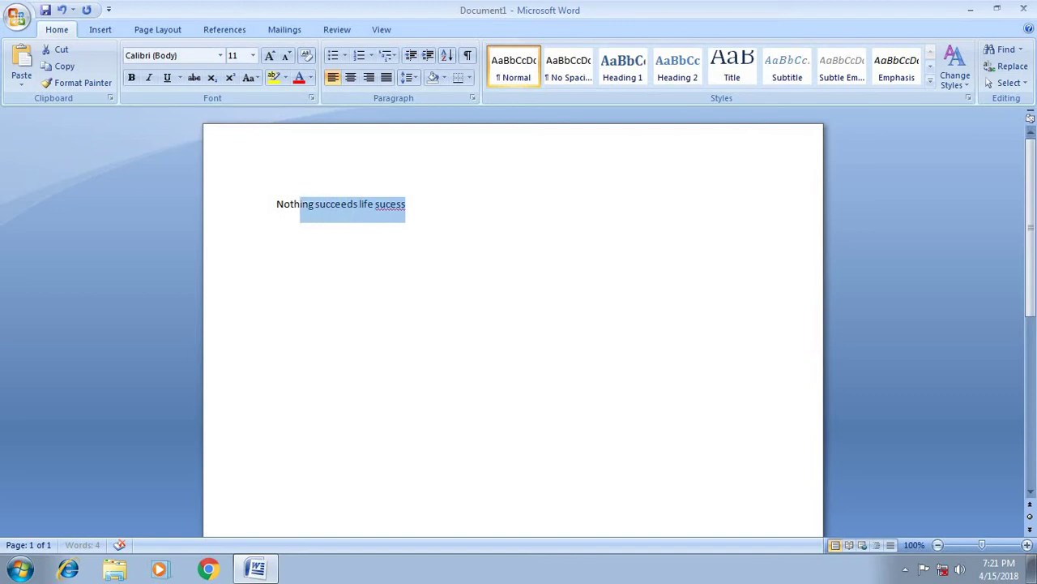
{"action": "key", "text": "shift+Left"}
{"action": "key", "text": "shift+Left"}
{"action": "key", "text": "shift+Left"}
{"action": "key", "text": "shift+Left"}
{"action": "key", "text": "shift+Left"}
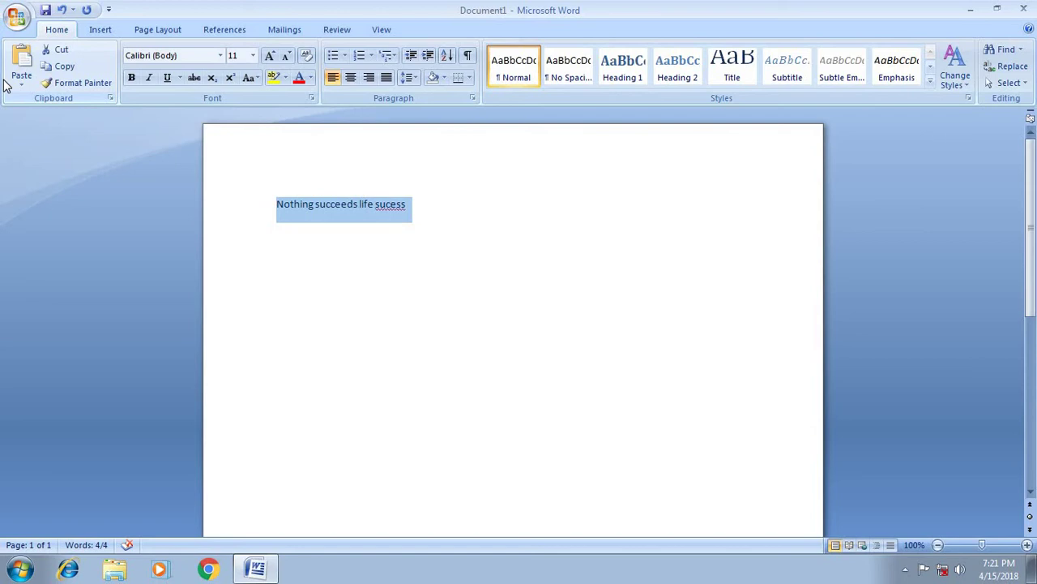
{"action": "key", "text": "ctrl+v"}
{"action": "key", "text": "ctrl+v"}
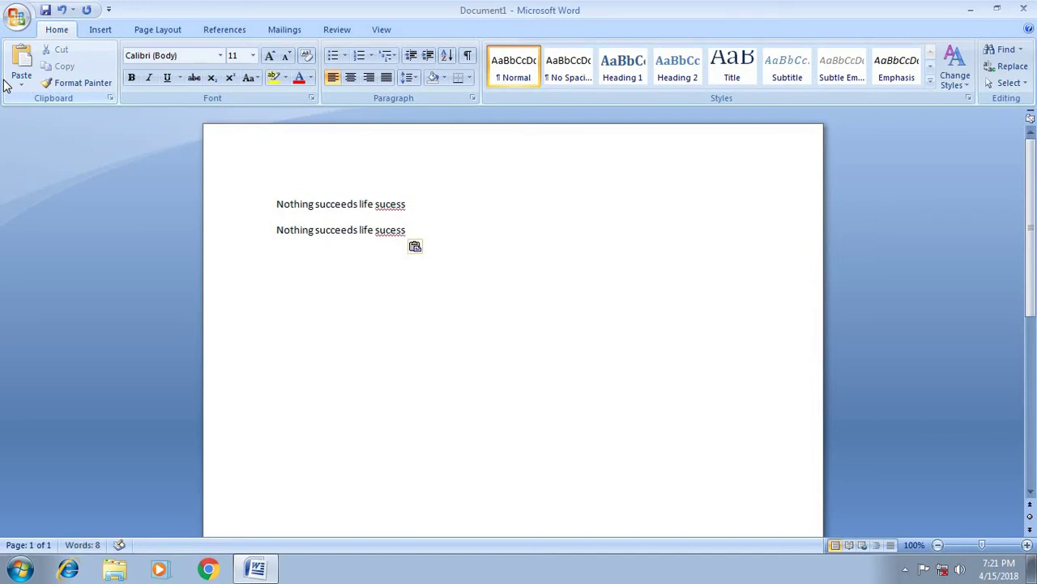
{"action": "key", "text": "ctrl+v"}
{"action": "key", "text": "ctrl+v"}
{"action": "key", "text": "ctrl+v"}
{"action": "key", "text": "ctrl+v"}
{"action": "key", "text": "ctrl+v"}
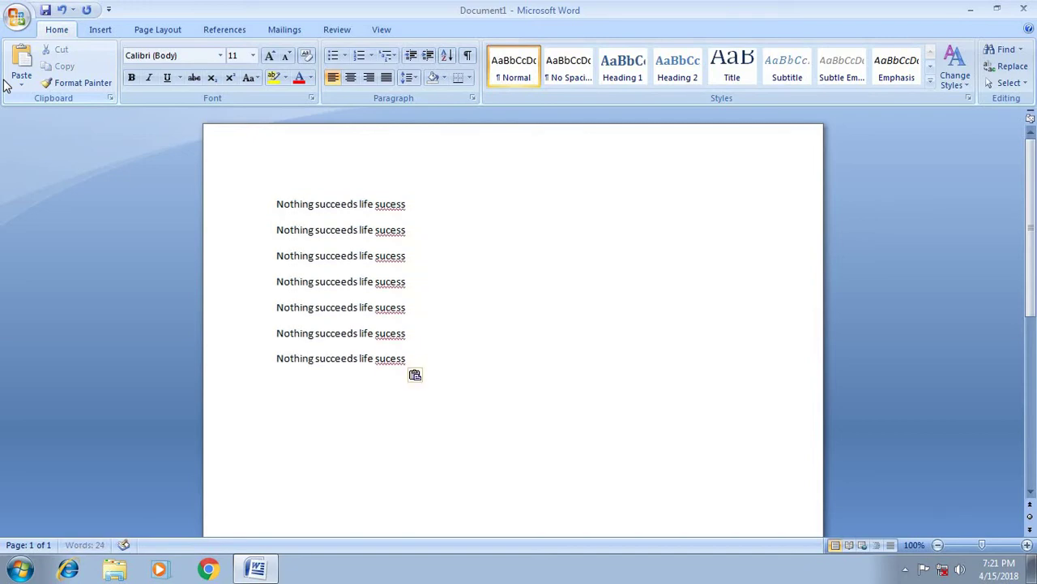
{"action": "key", "text": "ctrl+v"}
{"action": "key", "text": "ctrl+v"}
{"action": "key", "text": "ctrl+v"}
{"action": "key", "text": "ctrl+v"}
{"action": "key", "text": "ctrl+v"}
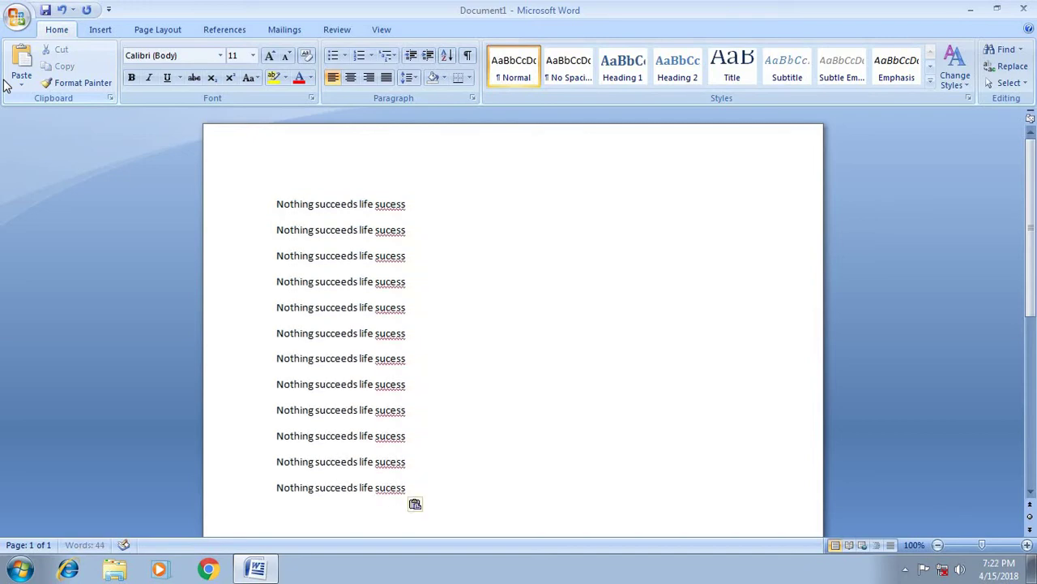
{"action": "key", "text": "ctrl+v"}
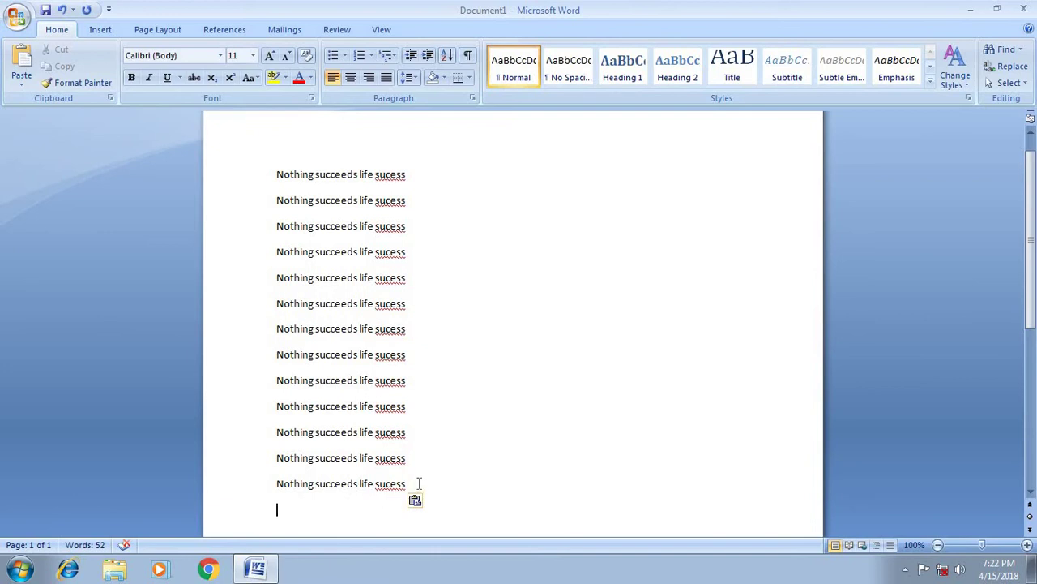
Cut all thirteen repeated 'Nothing succeeds life sucess' lines, leaving an empty page.
{"action": "mouse_move", "coordinate": [419, 484]}
{"action": "left_mouse_down"}
{"action": "mouse_move", "coordinate": [287, 443]}
{"action": "mouse_move", "coordinate": [248, 171]}
{"action": "left_mouse_up"}
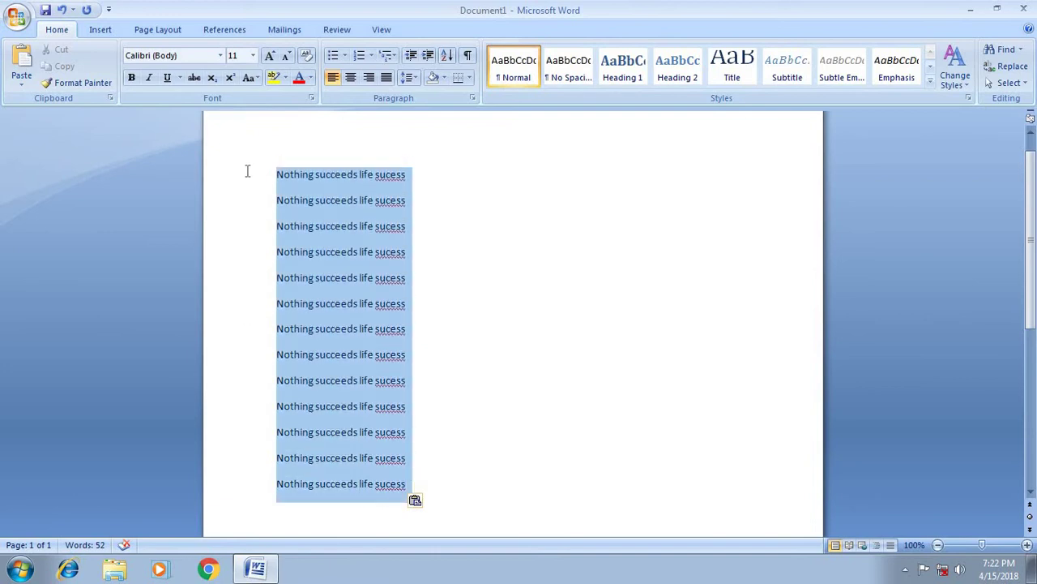
{"action": "left_click", "coordinate": [63, 47]}
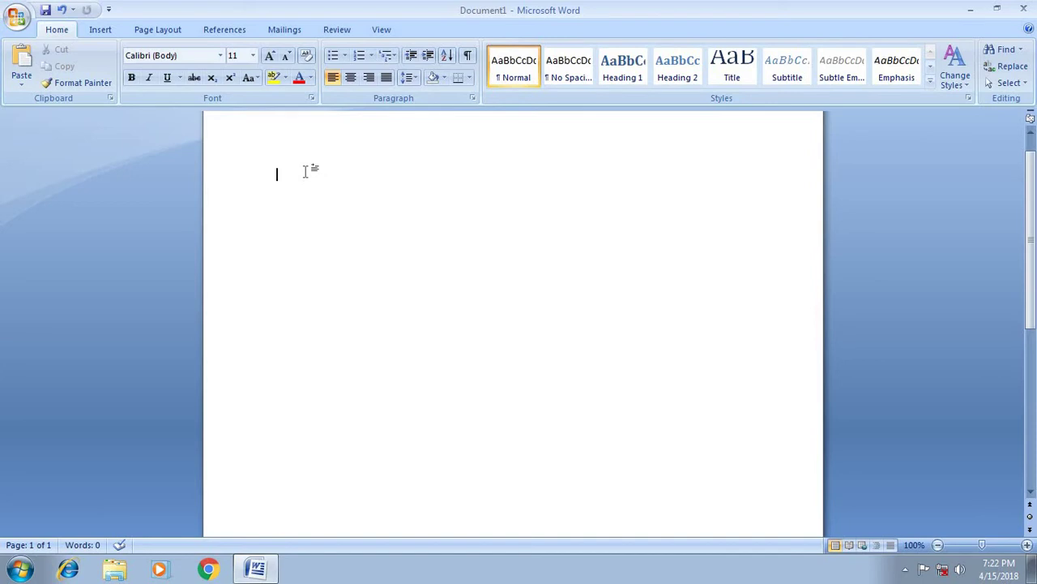
{"action": "type", "text": "ve"}
{"action": "type", "text": "er"}
{"action": "double_click", "coordinate": [569, 174]}
{"action": "type", "text": "kumar"}
{"action": "left_click_drag", "start_coordinate": [308, 176], "coordinate": [278, 175]}
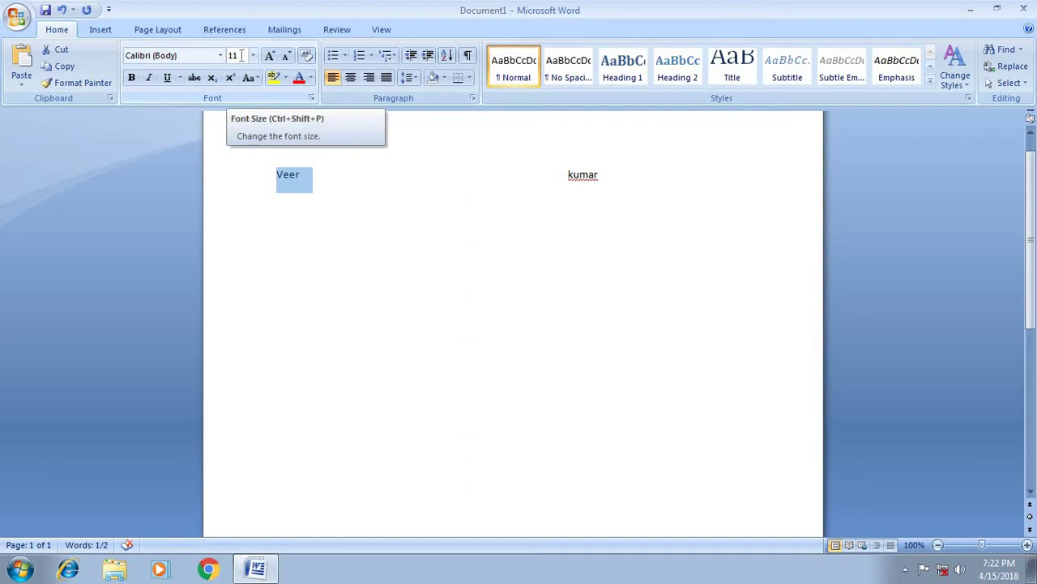
{"action": "left_click", "coordinate": [253, 55]}
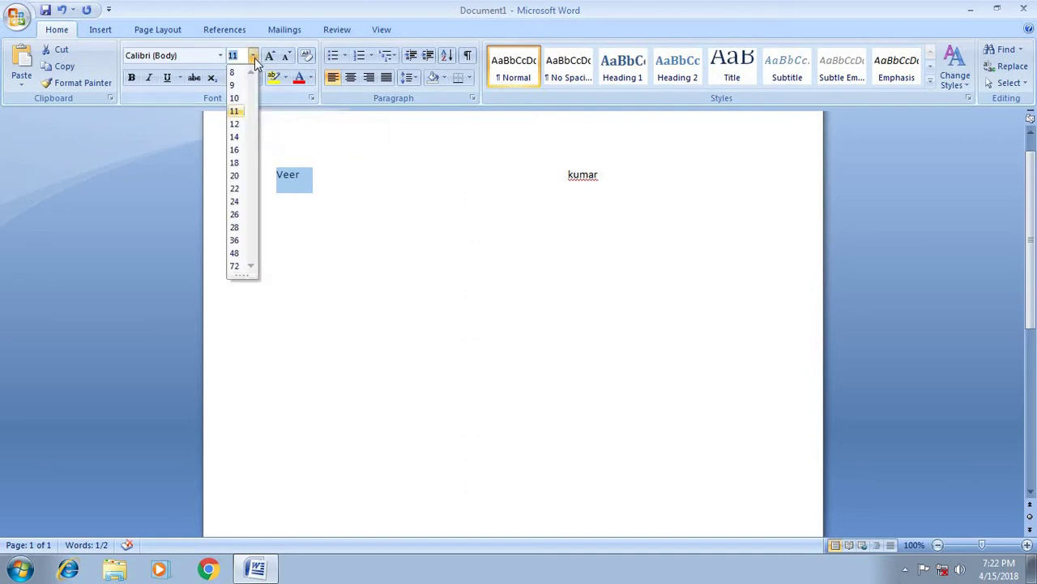
{"action": "left_click", "coordinate": [235, 241]}
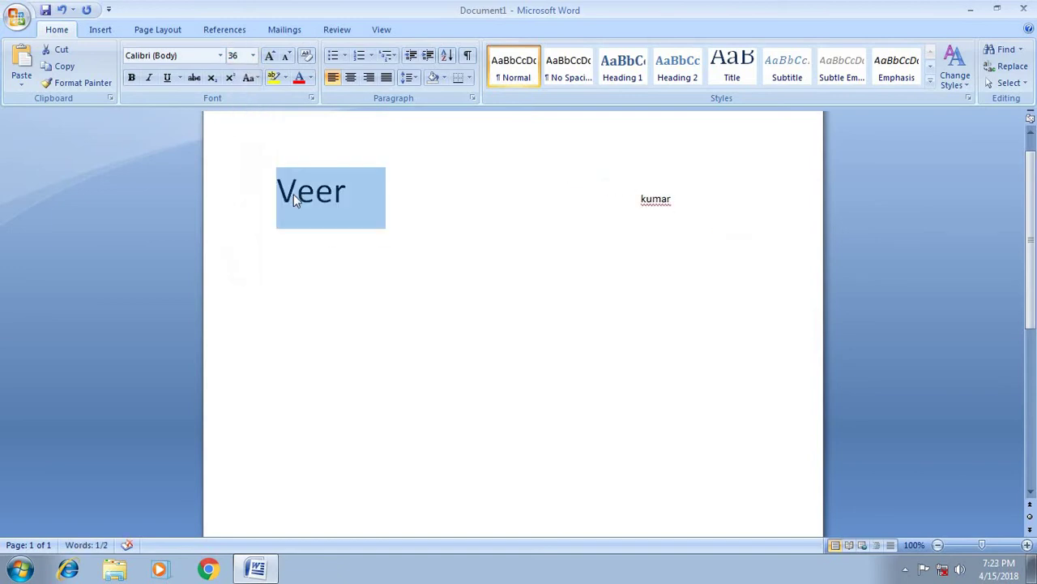
Make Veer bold, red, italic and double-underlined.
{"action": "left_click", "coordinate": [132, 80]}
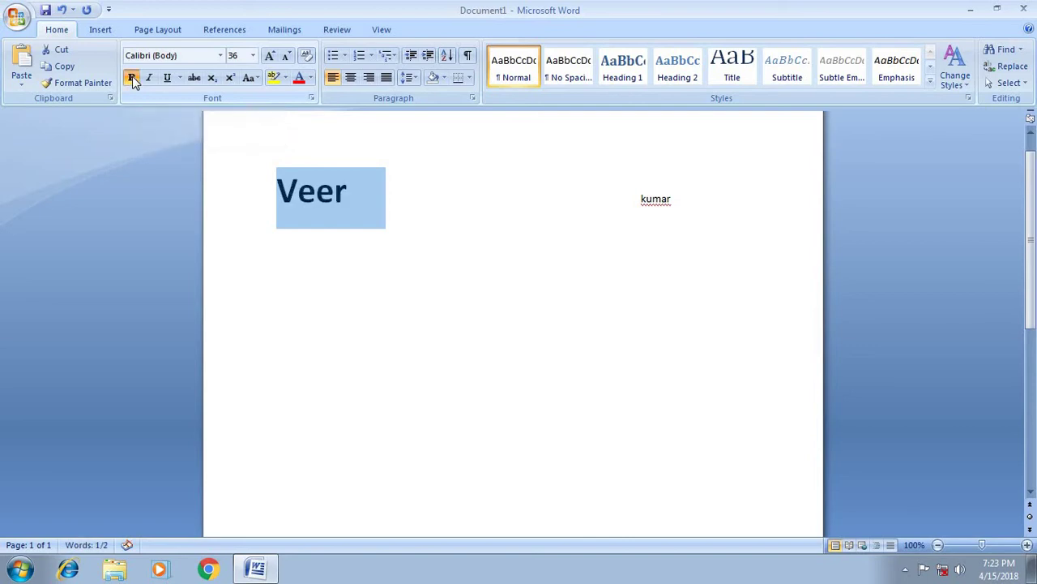
{"action": "left_click", "coordinate": [311, 79]}
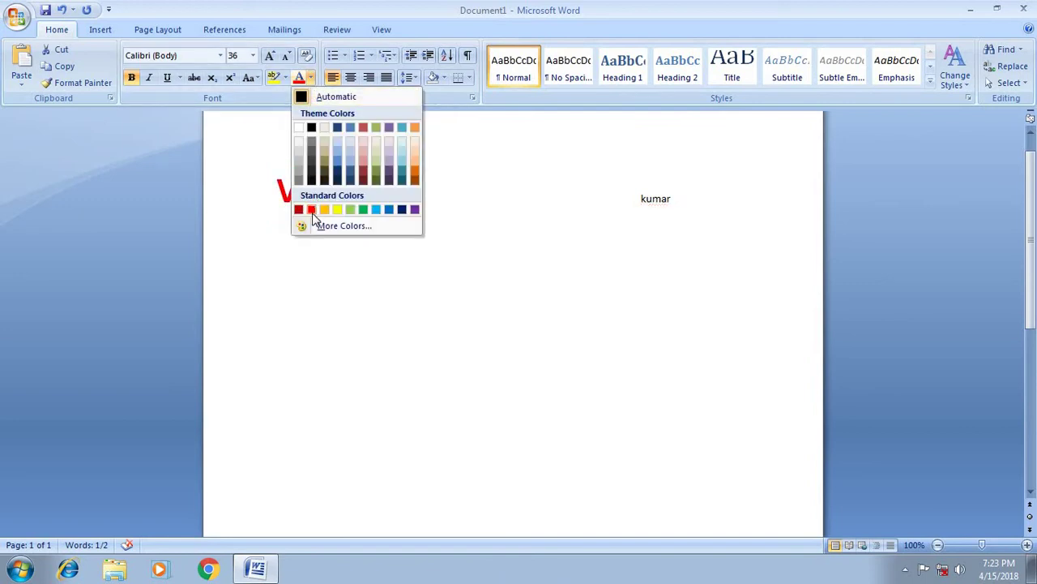
{"action": "left_click", "coordinate": [311, 210]}
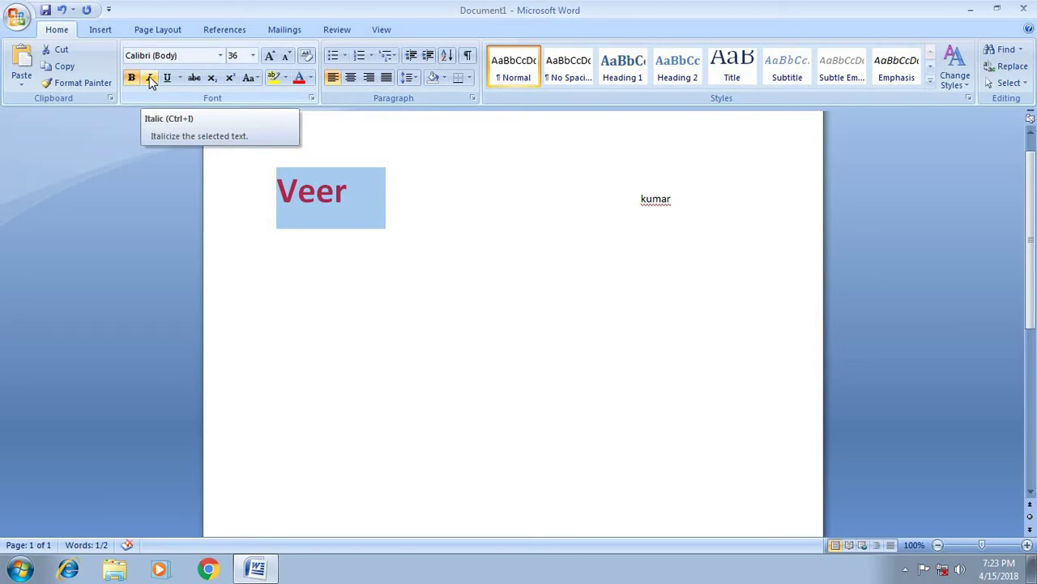
{"action": "left_click", "coordinate": [150, 82]}
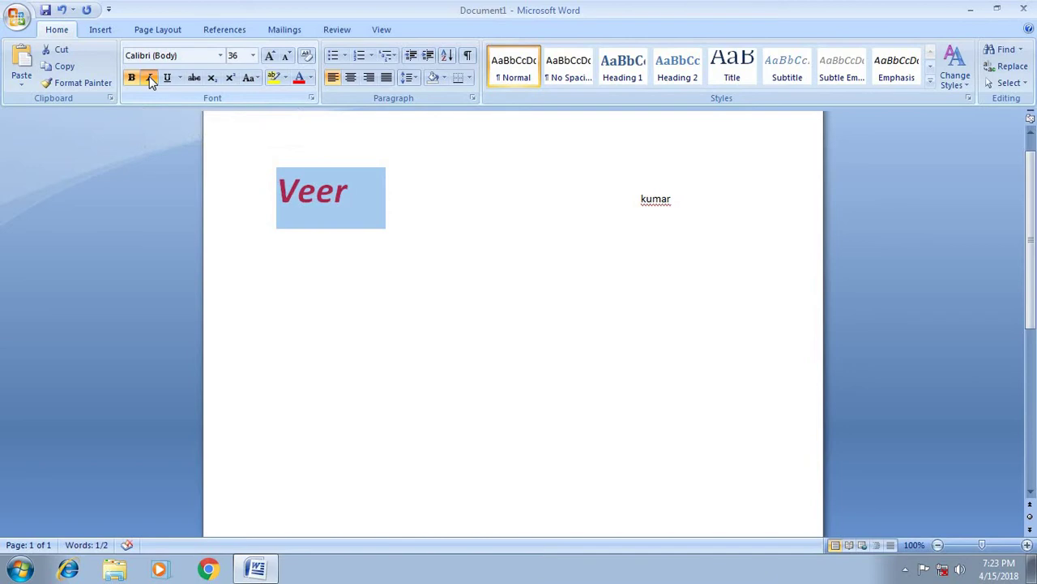
{"action": "left_click", "coordinate": [180, 78]}
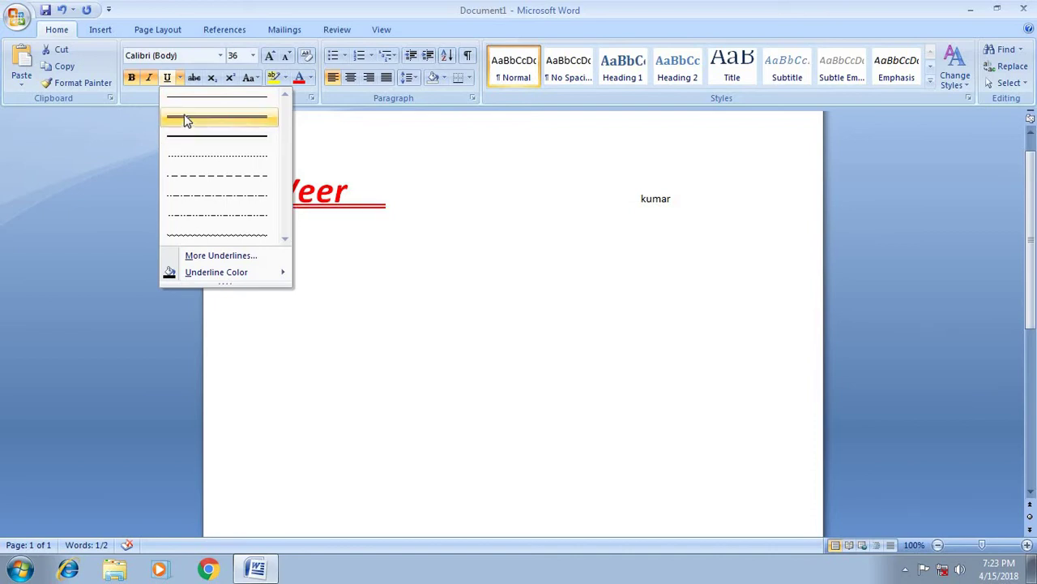
{"action": "left_click", "coordinate": [185, 119]}
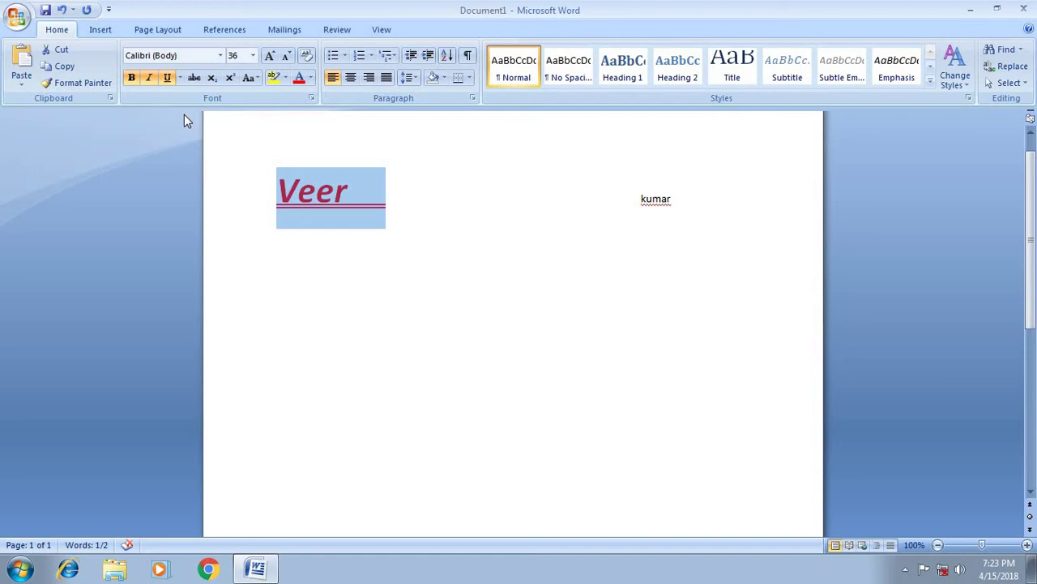
Copy Veer's large bold italic red underlined formatting onto kumar with Format Painter.
{"action": "left_click", "coordinate": [505, 243]}
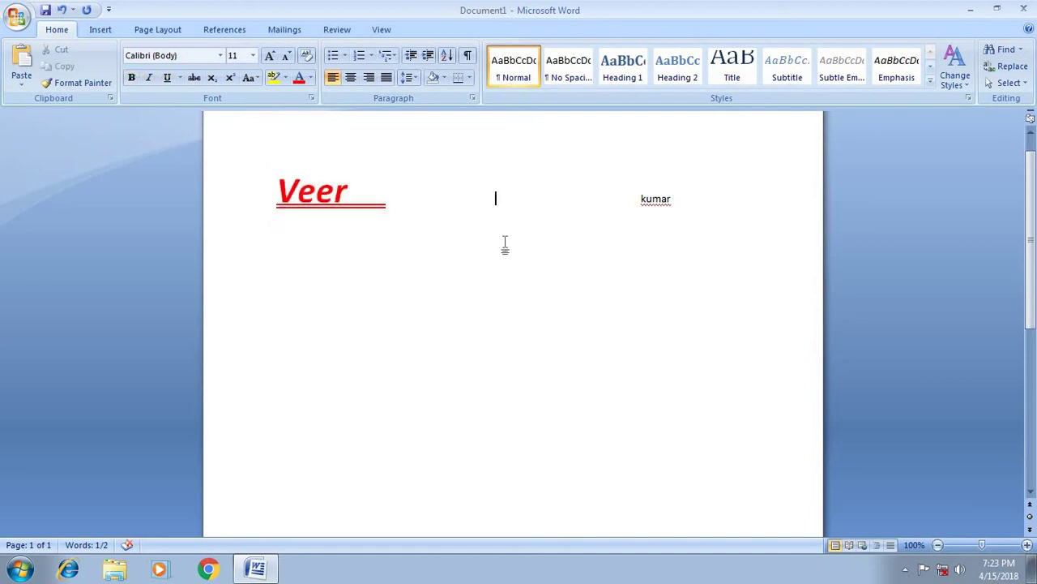
{"action": "left_click", "coordinate": [390, 204]}
{"action": "left_click_drag", "start_coordinate": [375, 204], "coordinate": [243, 201]}
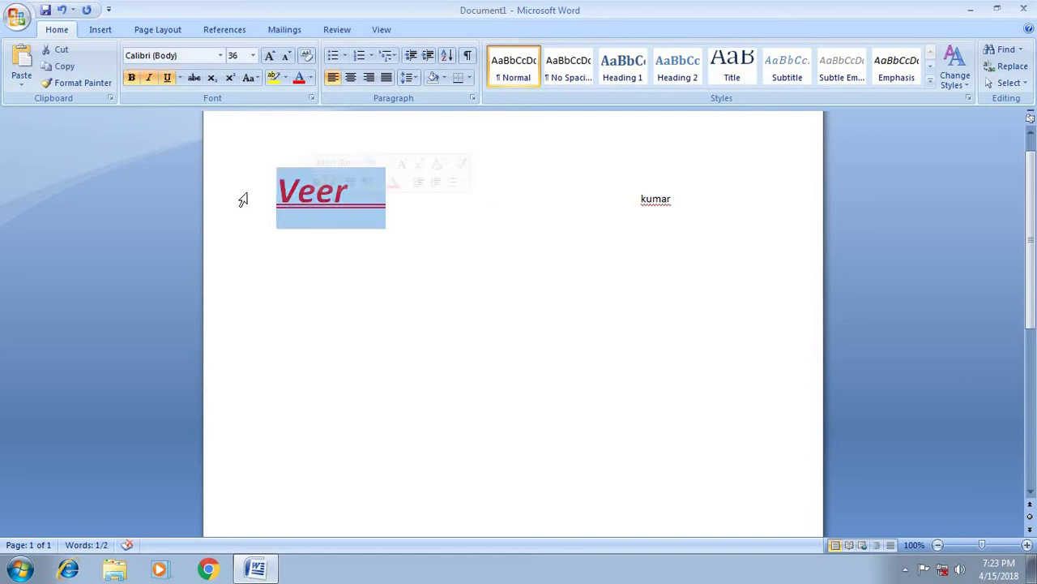
{"action": "left_click", "coordinate": [84, 83]}
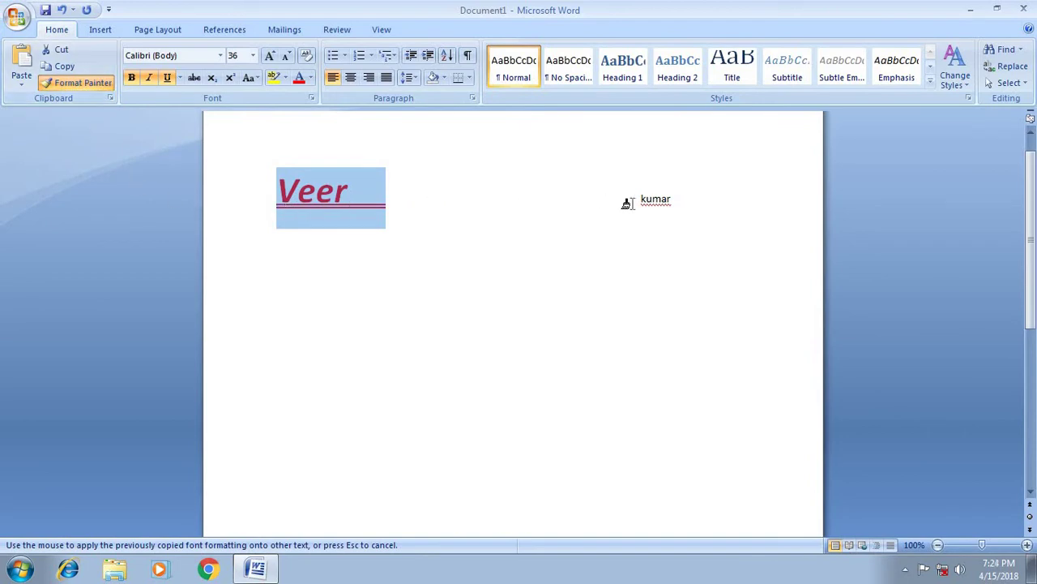
{"action": "left_click_drag", "start_coordinate": [628, 202], "coordinate": [689, 203]}
{"action": "left_click", "coordinate": [589, 293]}
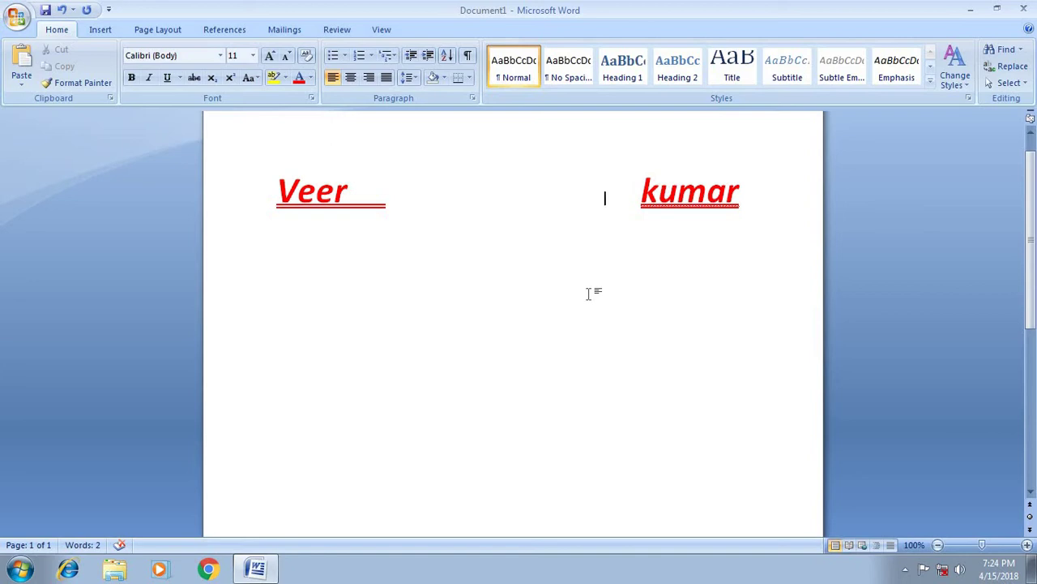
{"action": "left_click_drag", "start_coordinate": [380, 214], "coordinate": [317, 214]}
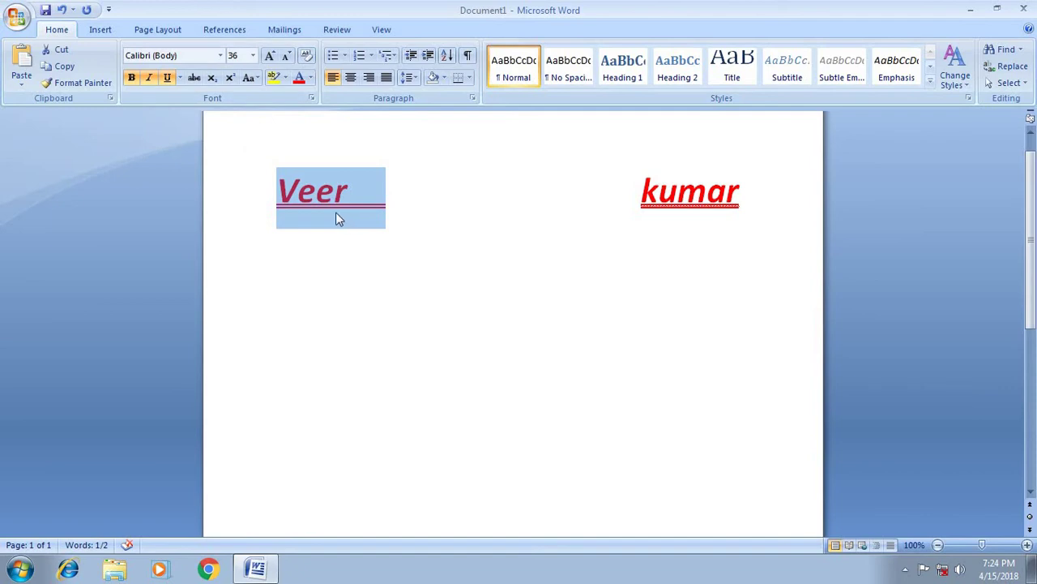
Replace Veer's double underline with a wavy underline through the Font dialog.
{"action": "left_click", "coordinate": [180, 79]}
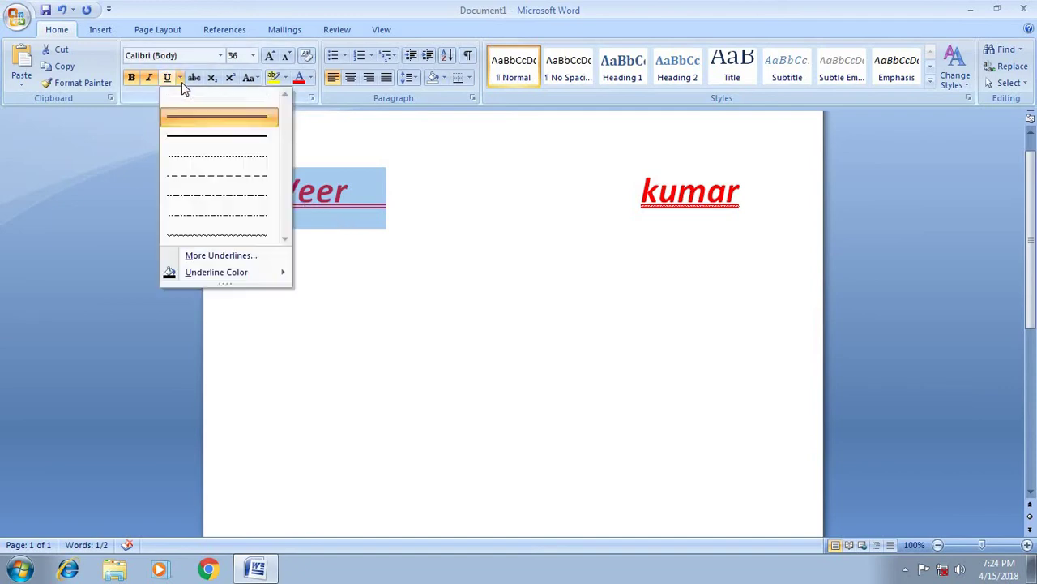
{"action": "left_click", "coordinate": [203, 258]}
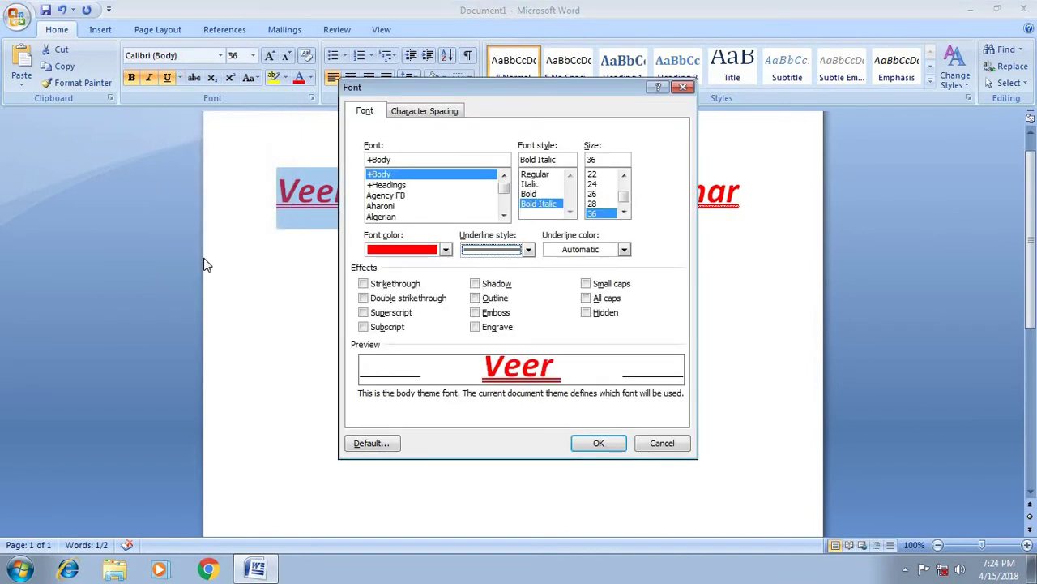
{"action": "left_click", "coordinate": [525, 252]}
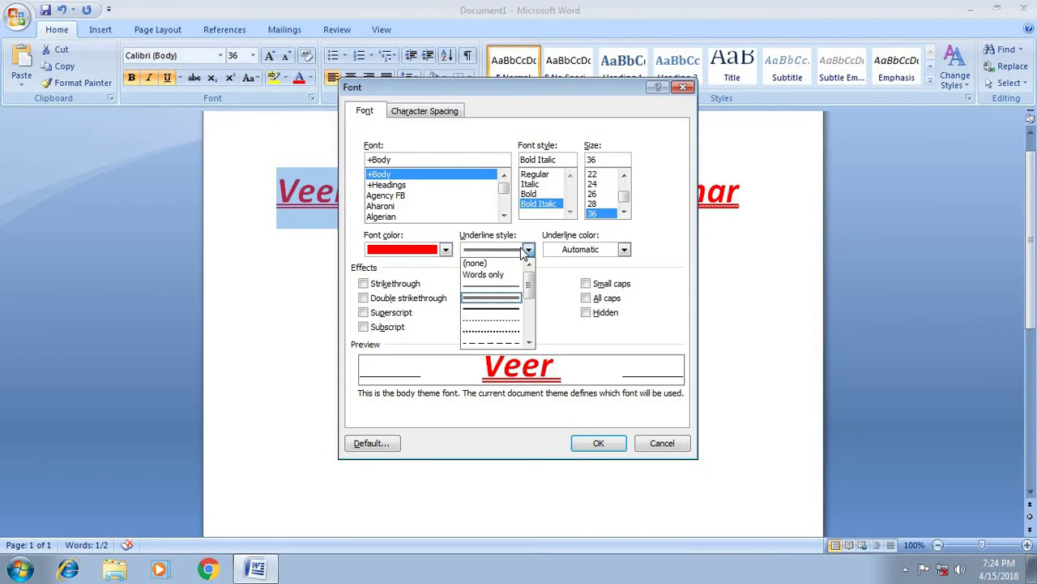
{"action": "left_click", "coordinate": [528, 342]}
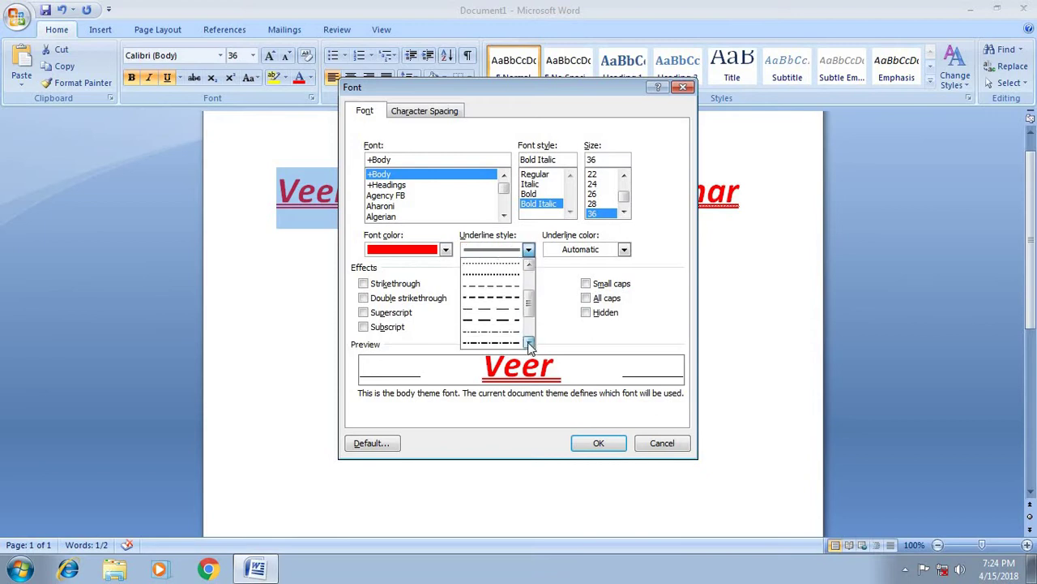
{"action": "left_click", "coordinate": [528, 342]}
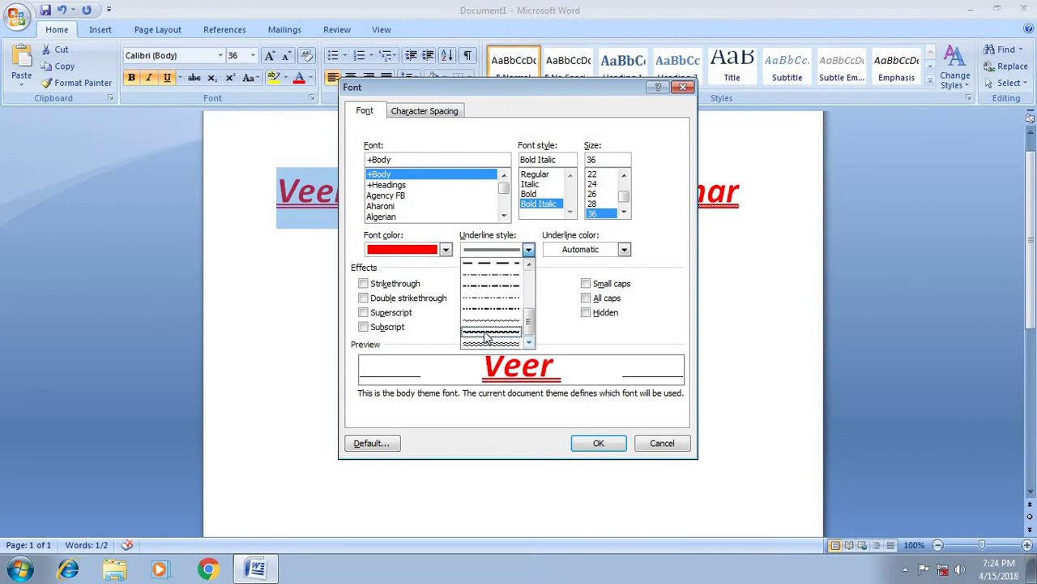
{"action": "left_click", "coordinate": [487, 334]}
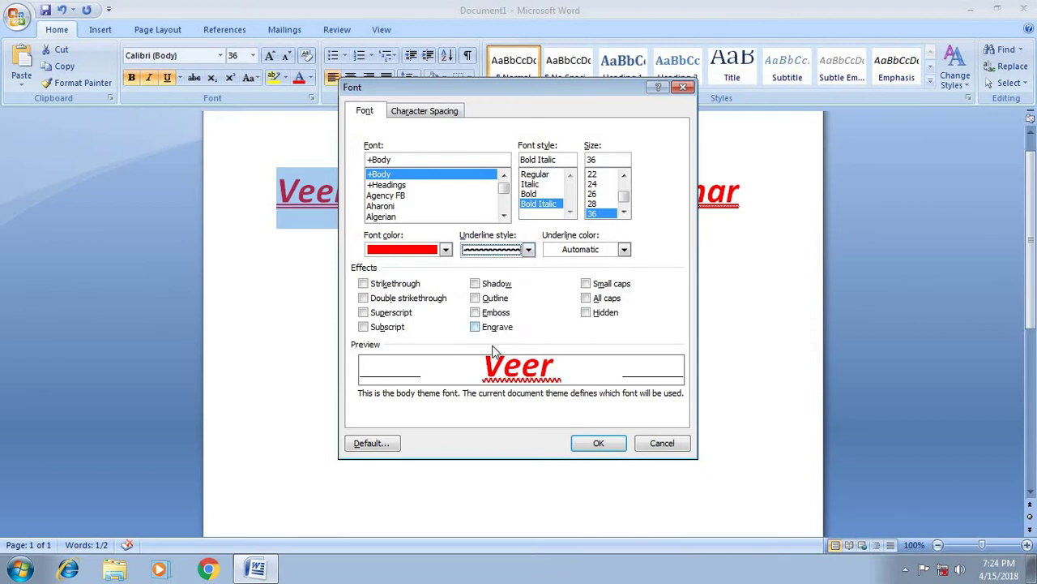
{"action": "left_click", "coordinate": [597, 446]}
{"action": "left_click", "coordinate": [167, 77]}
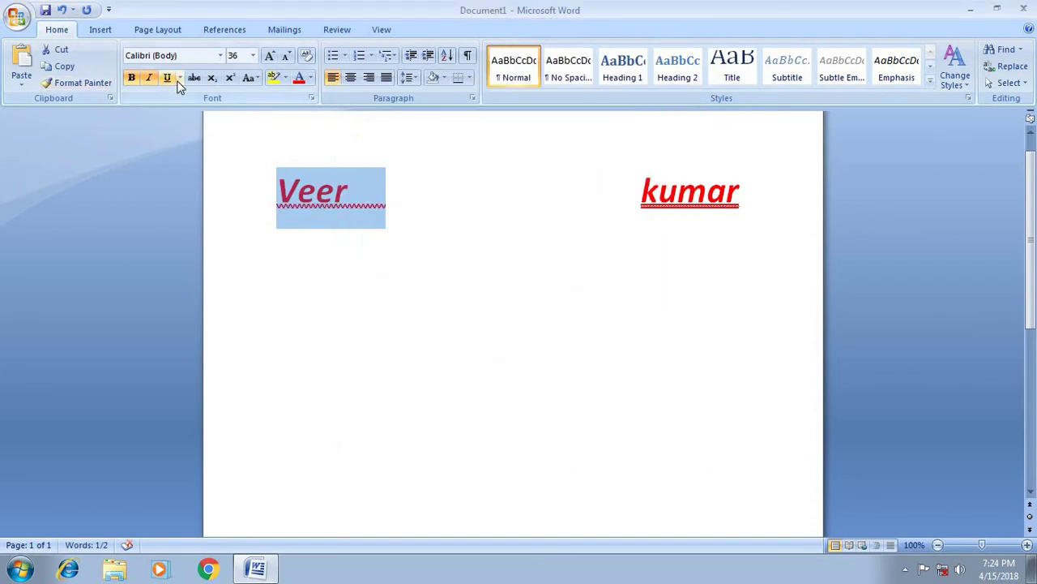
Change Veer's underline to a thick line coloured dark blue.
{"action": "left_click", "coordinate": [179, 77]}
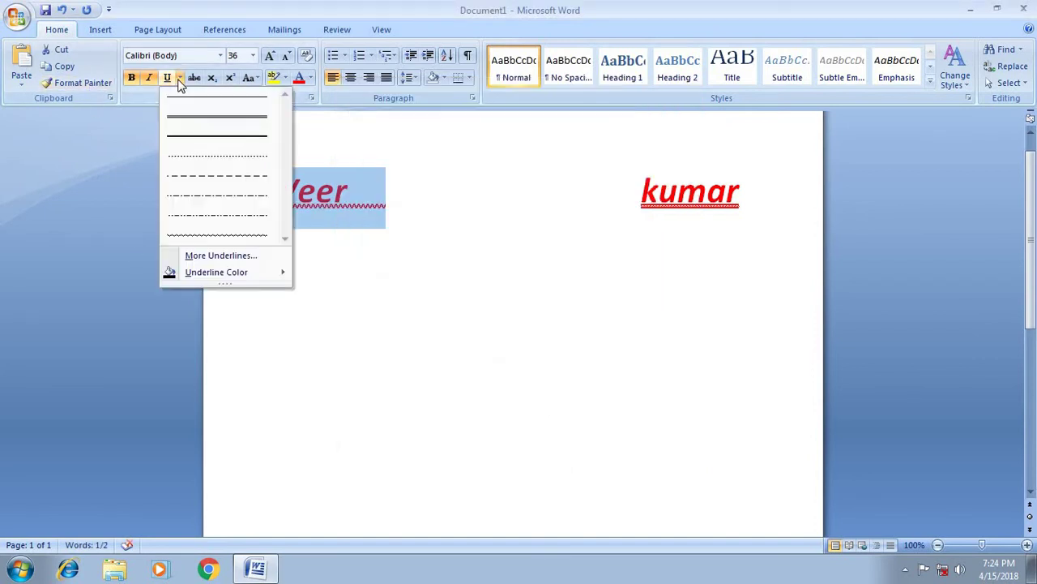
{"action": "left_click", "coordinate": [203, 140]}
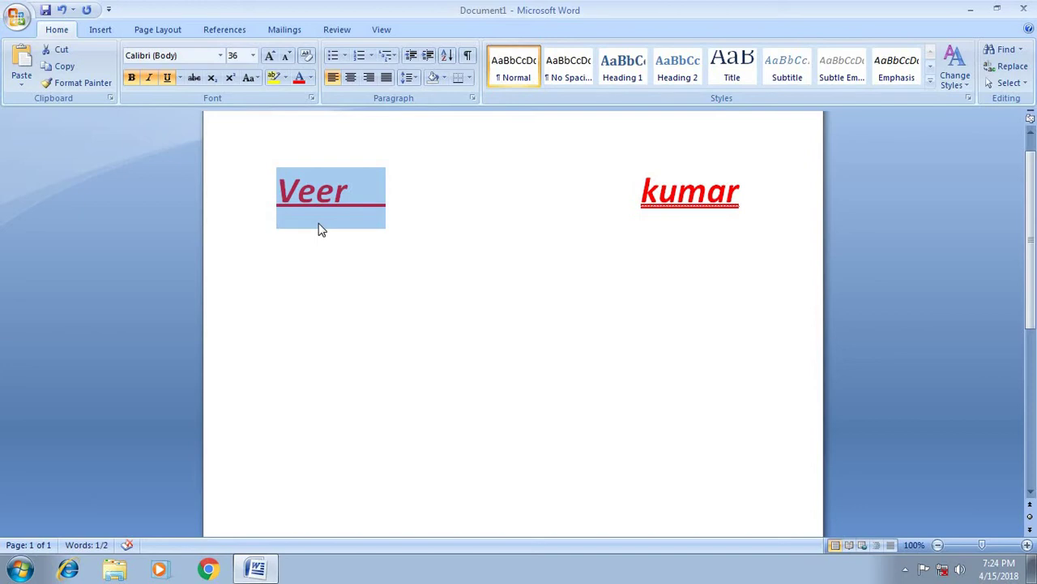
{"action": "left_click", "coordinate": [181, 77]}
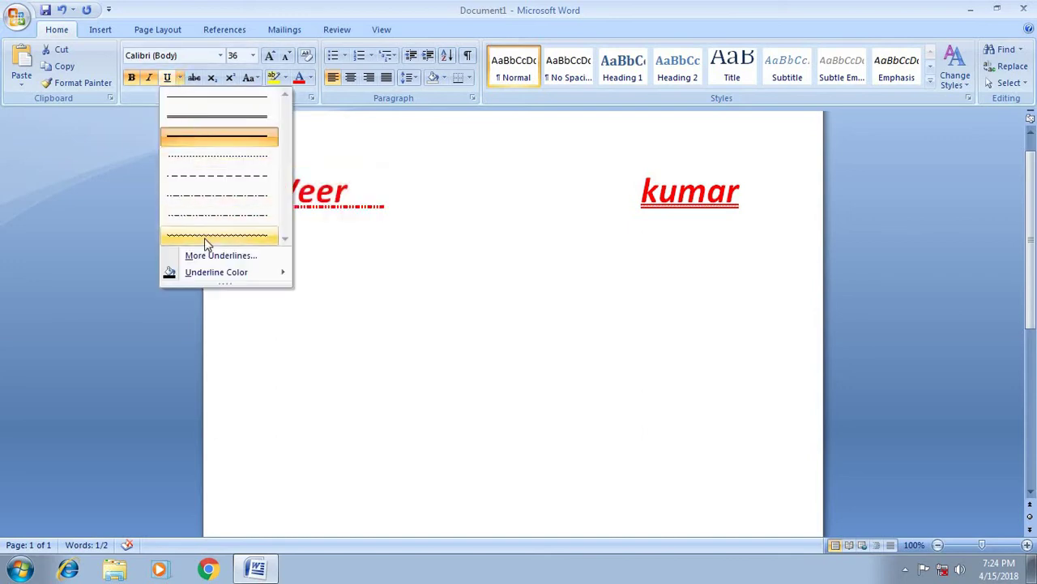
{"action": "left_click", "coordinate": [223, 278]}
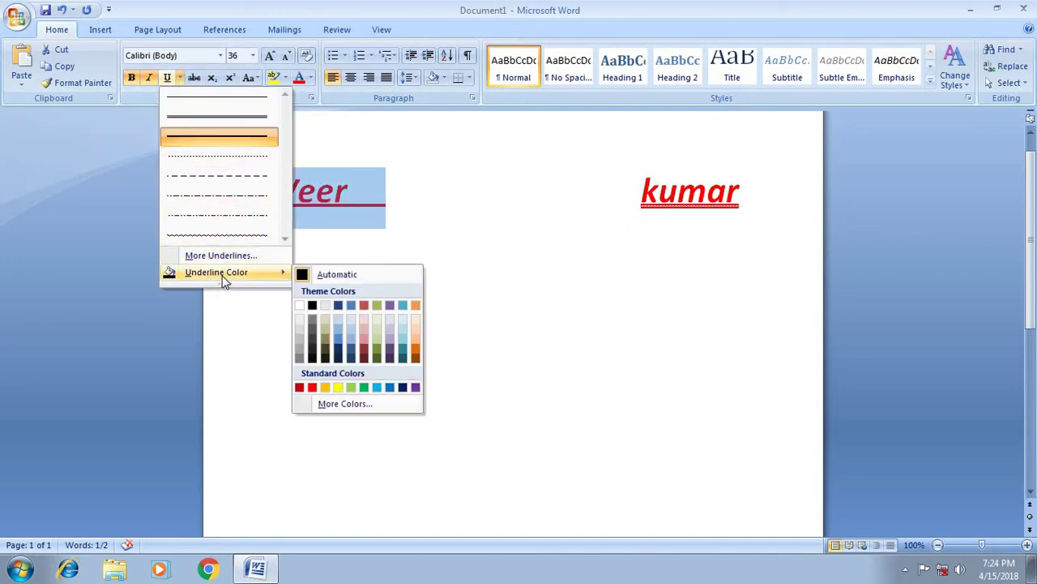
{"action": "left_click", "coordinate": [399, 389]}
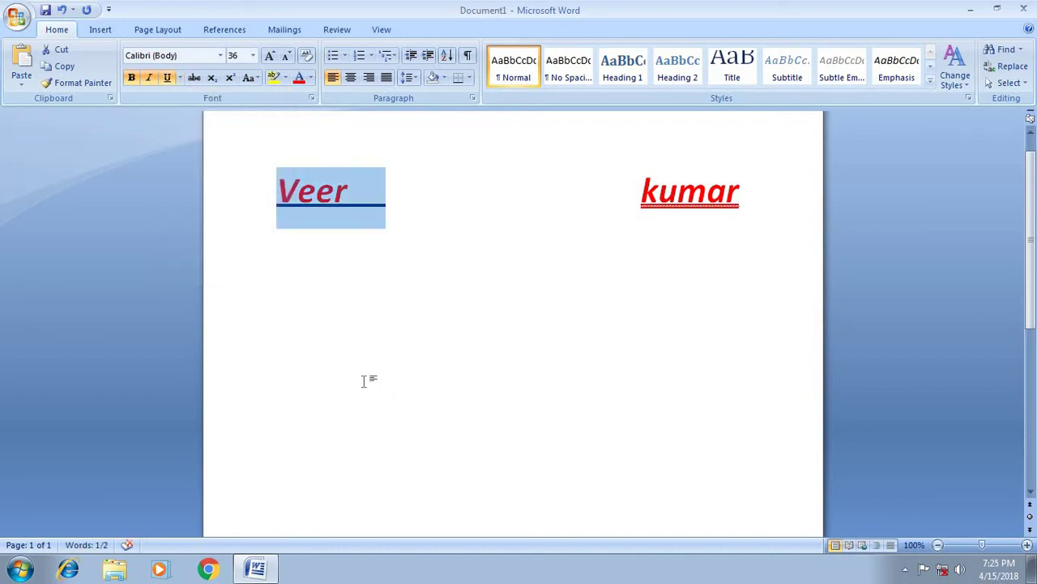
{"action": "left_click", "coordinate": [318, 277]}
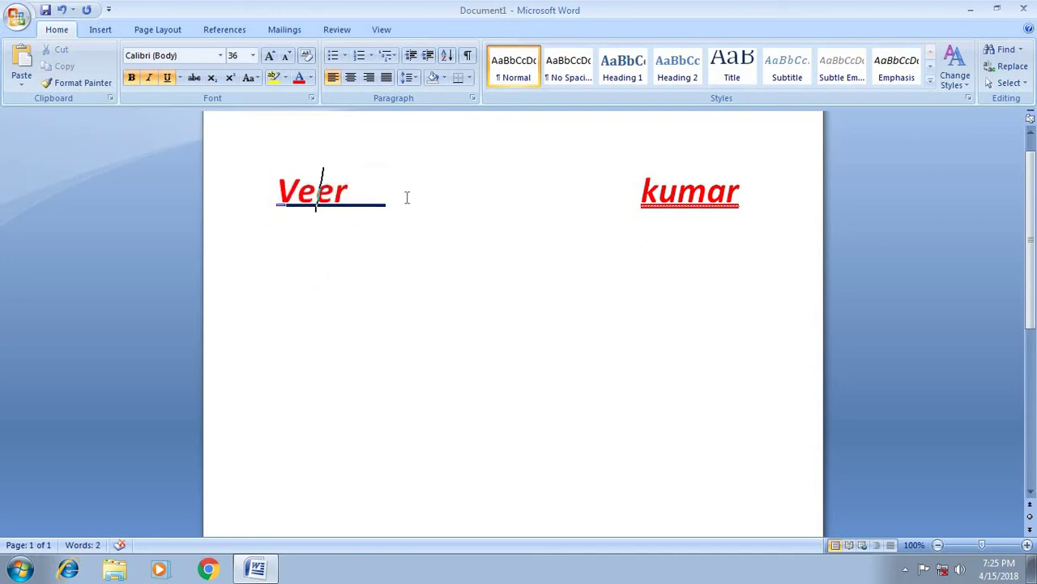
{"action": "left_click", "coordinate": [276, 189]}
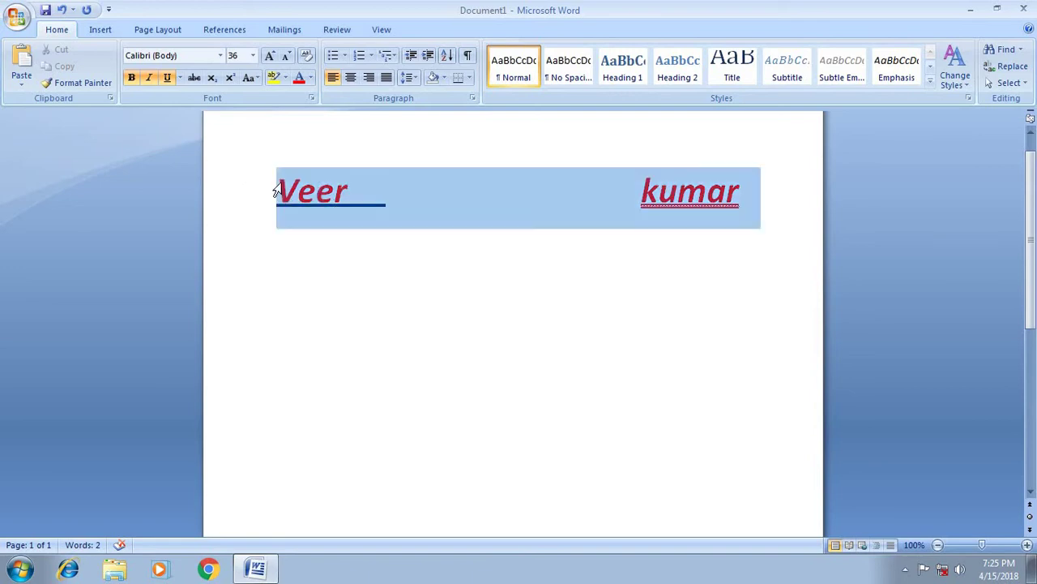
{"action": "key", "text": "Delete"}
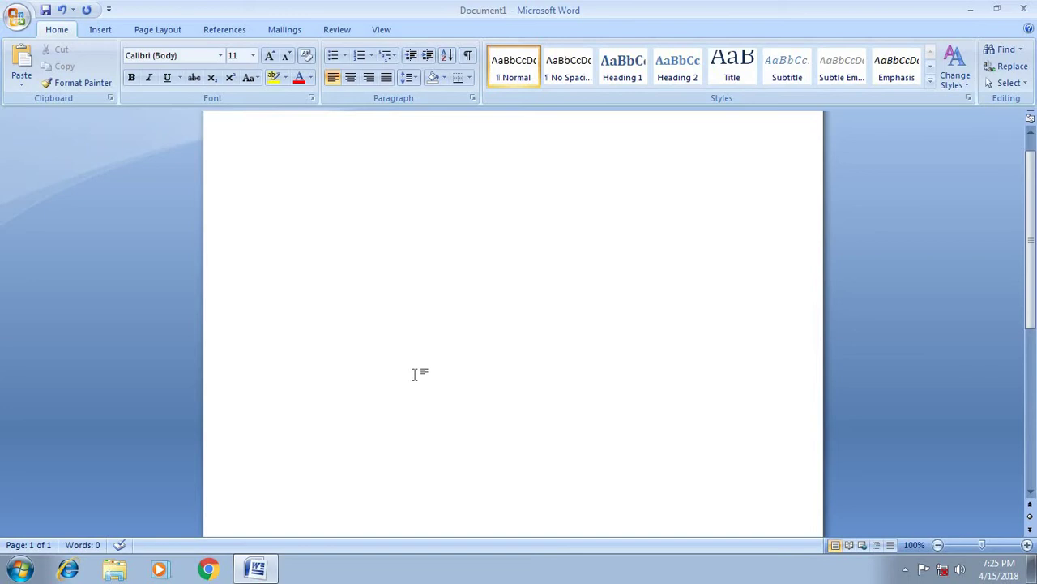
Type 'kaber', apply and then remove strikethrough, and delete the word.
{"action": "type", "text": "ka"}
{"action": "type", "text": "ber"}
{"action": "left_click_drag", "start_coordinate": [305, 176], "coordinate": [276, 176]}
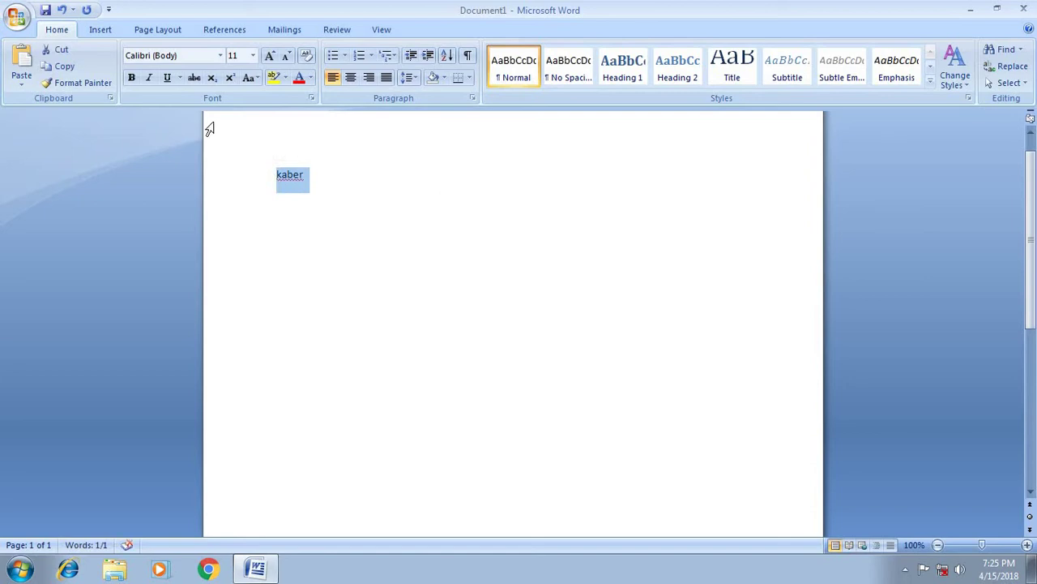
{"action": "left_click", "coordinate": [195, 79]}
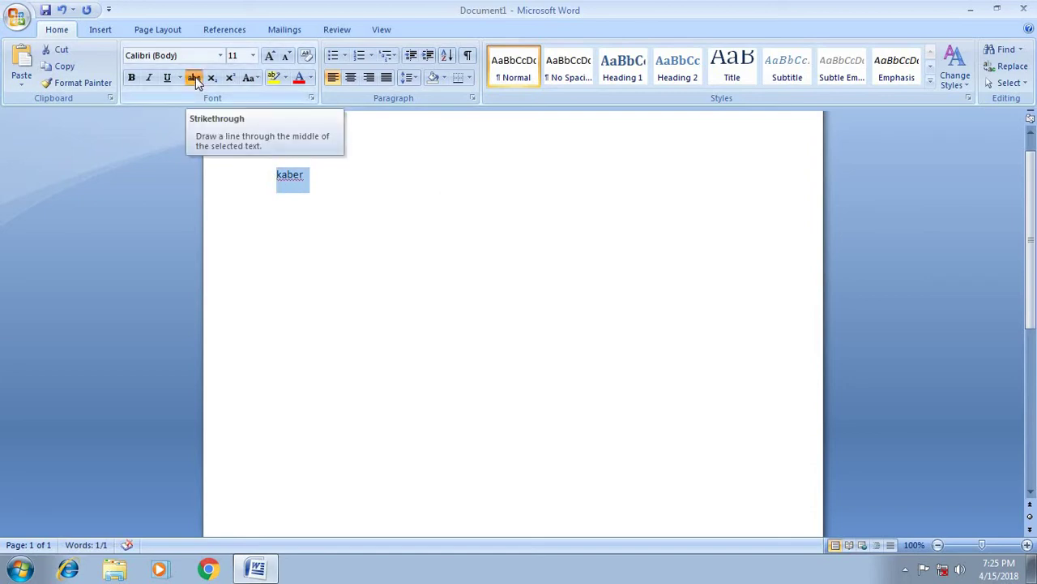
{"action": "left_click", "coordinate": [309, 239]}
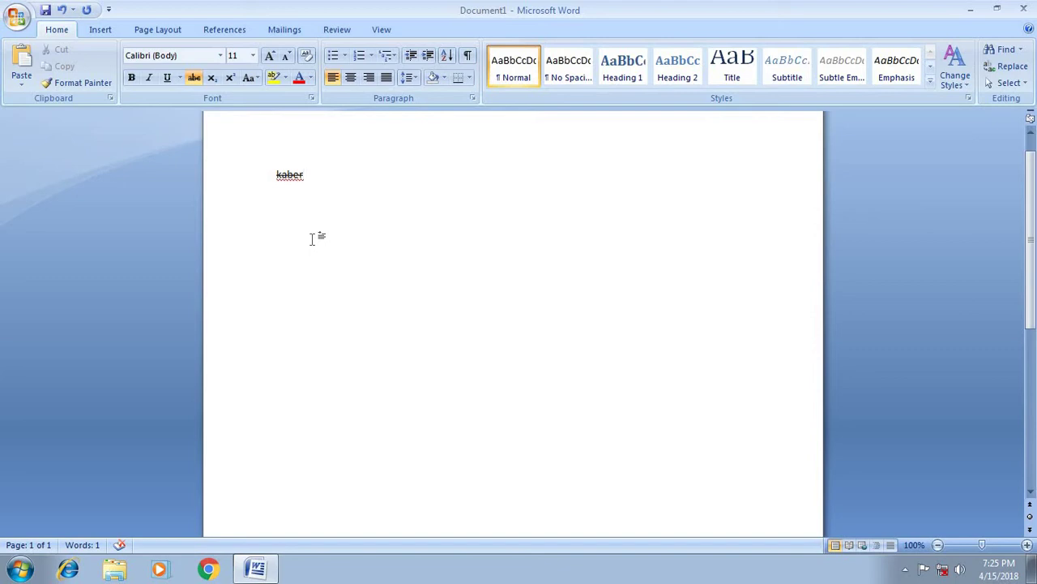
{"action": "left_click_drag", "start_coordinate": [319, 183], "coordinate": [254, 192]}
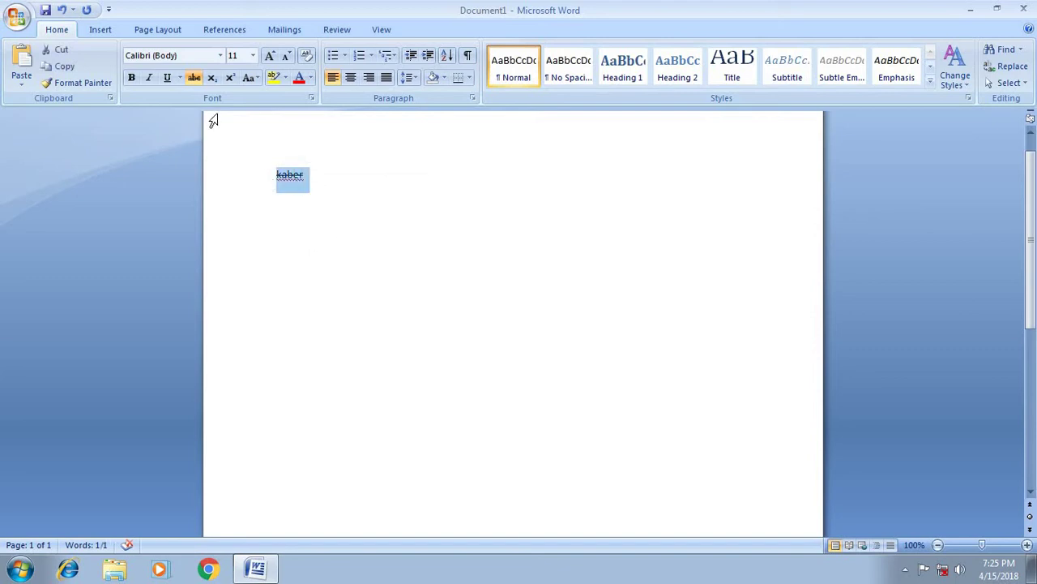
{"action": "left_click", "coordinate": [196, 79]}
{"action": "key", "text": "Delete"}
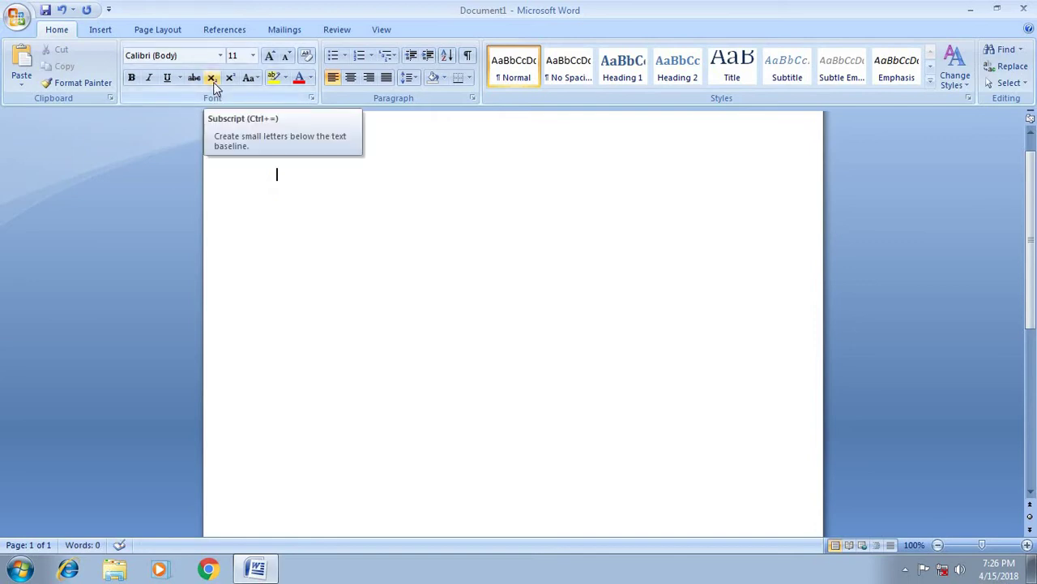
Toggle subscript on and off, then type 'Co2' on the page.
{"action": "left_click", "coordinate": [213, 82]}
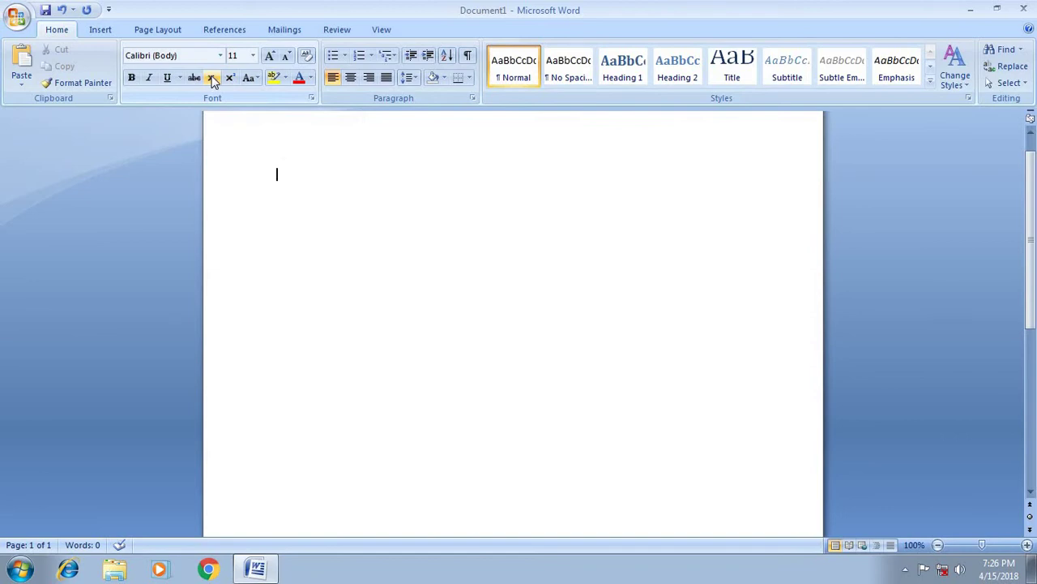
{"action": "left_click", "coordinate": [217, 86]}
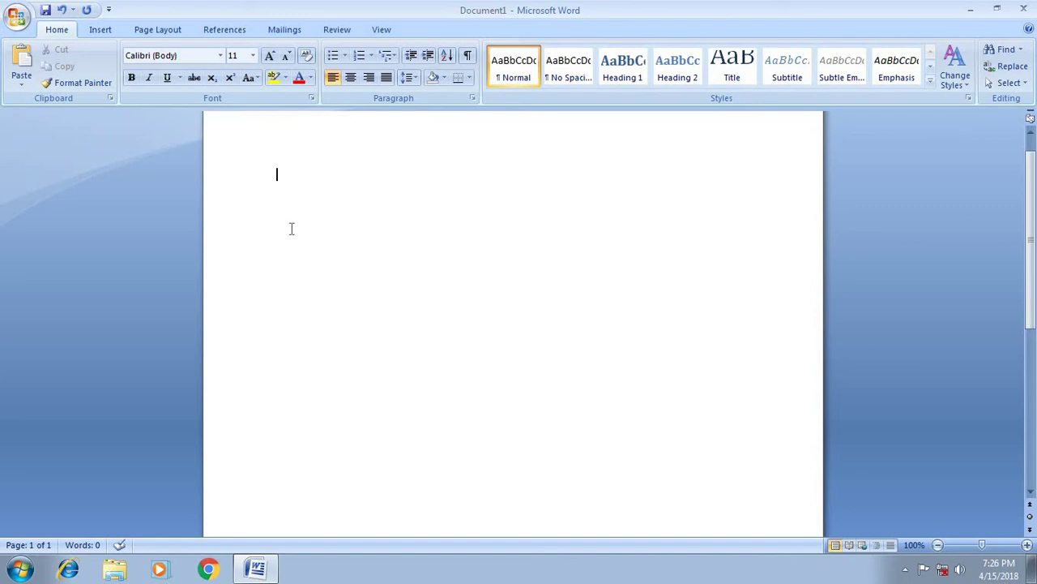
{"action": "type", "text": "co"}
{"action": "key", "text": "BackSpace"}
{"action": "key", "text": "BackSpace"}
{"action": "type", "text": "Co2"}
Make the 2 in Co2 subscript, erase the text, and set font size to 24.
{"action": "key", "text": "shift+Left"}
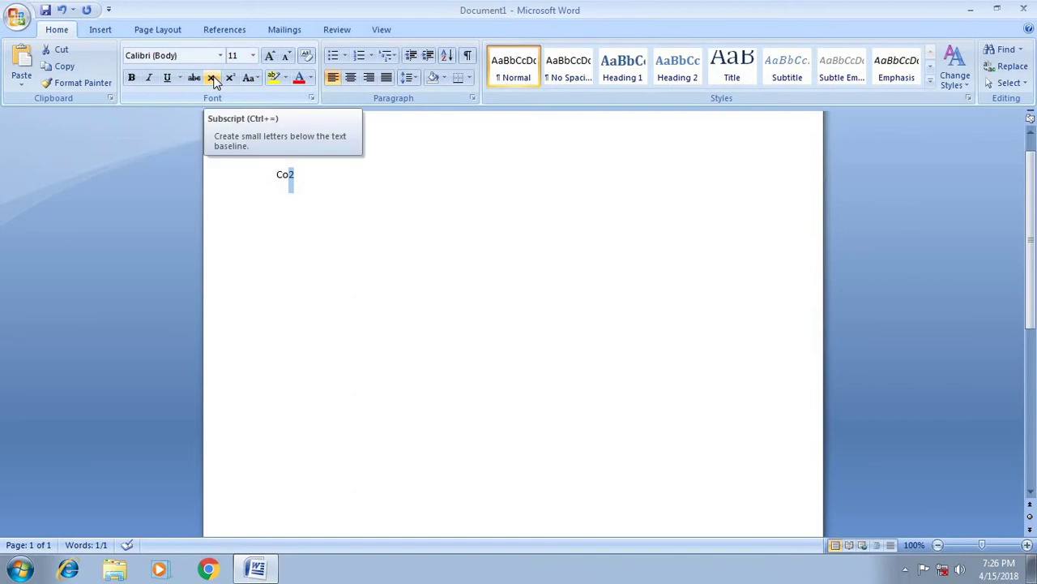
{"action": "left_click", "coordinate": [213, 78]}
{"action": "left_click", "coordinate": [308, 170]}
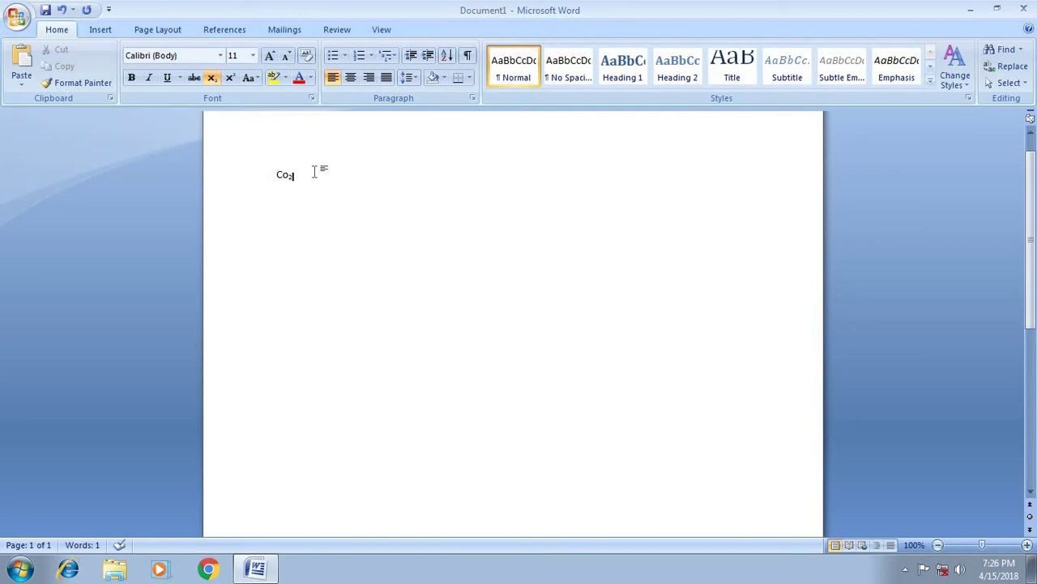
{"action": "key", "text": "BackSpace"}
{"action": "key", "text": "BackSpace"}
{"action": "key", "text": "BackSpace"}
{"action": "left_click", "coordinate": [253, 56]}
{"action": "left_click", "coordinate": [234, 202]}
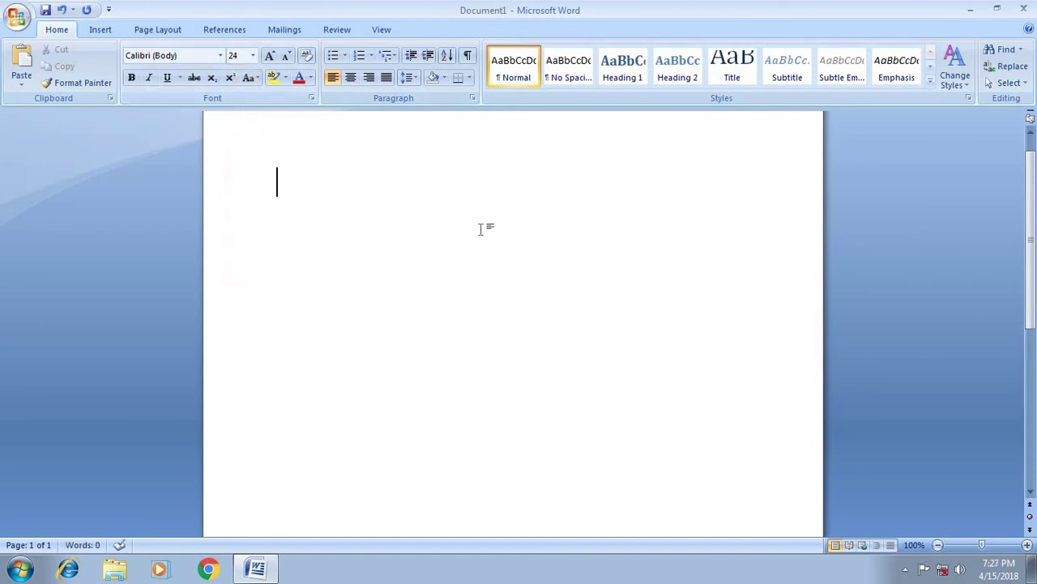
{"action": "type", "text": "10t"}
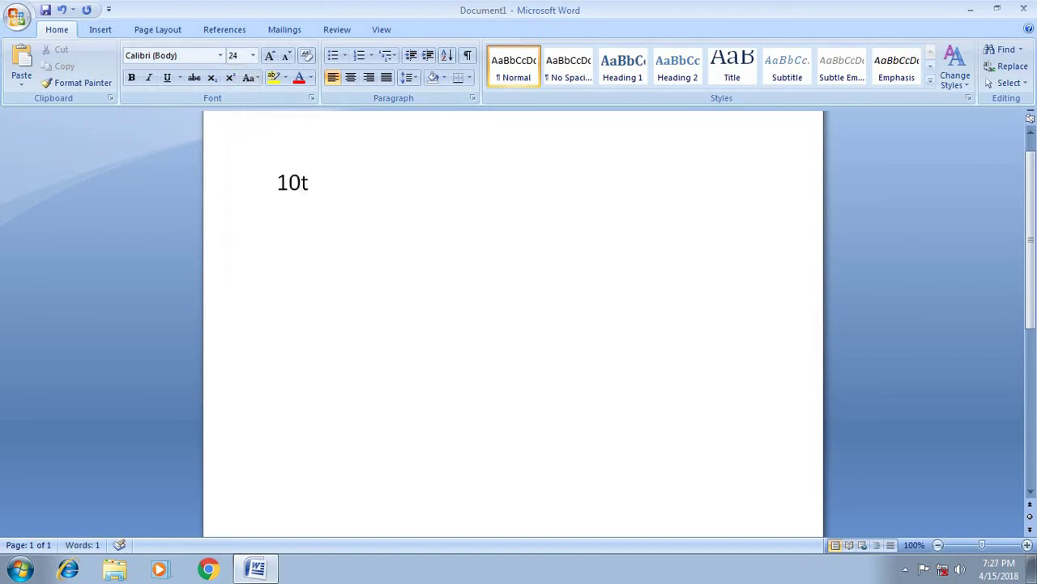
{"action": "type", "text": "h"}
{"action": "key", "text": "shift+Left"}
{"action": "key", "text": "shift+Left"}
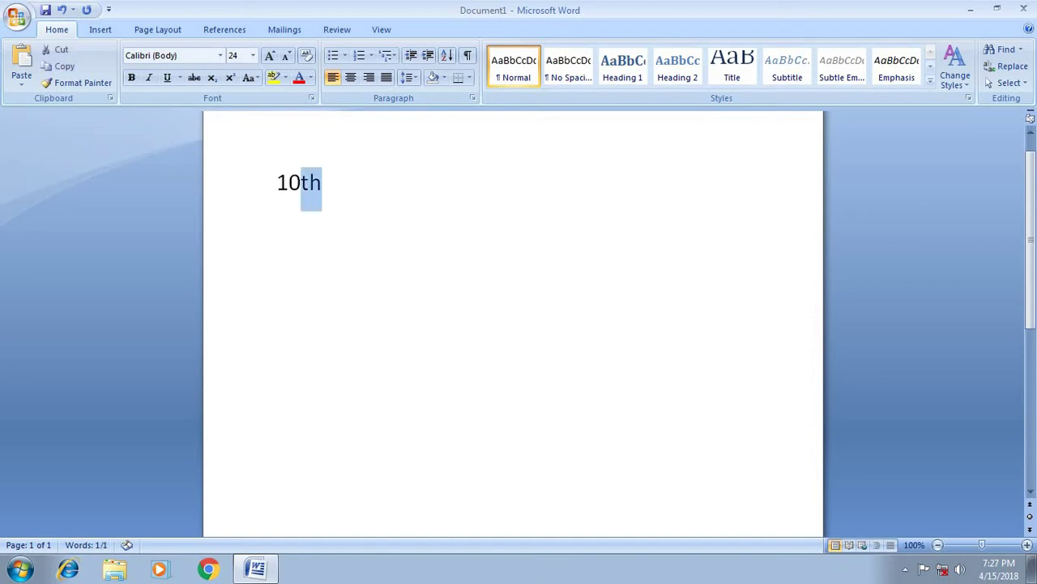
{"action": "left_click", "coordinate": [232, 74]}
{"action": "left_click", "coordinate": [379, 210]}
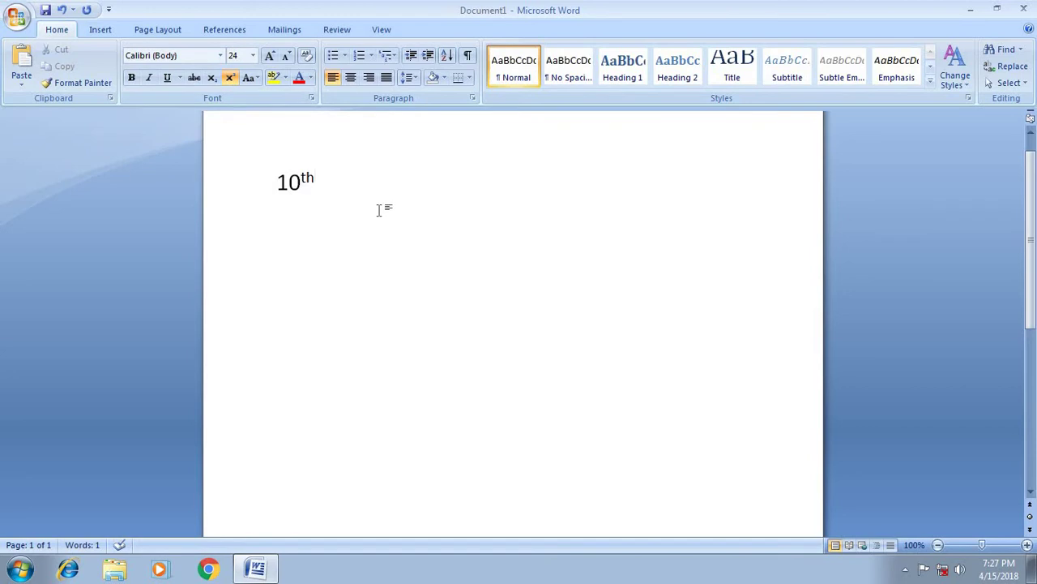
{"action": "key", "text": "BackSpace"}
{"action": "key", "text": "BackSpace"}
{"action": "key", "text": "BackSpace"}
{"action": "key", "text": "BackSpace"}
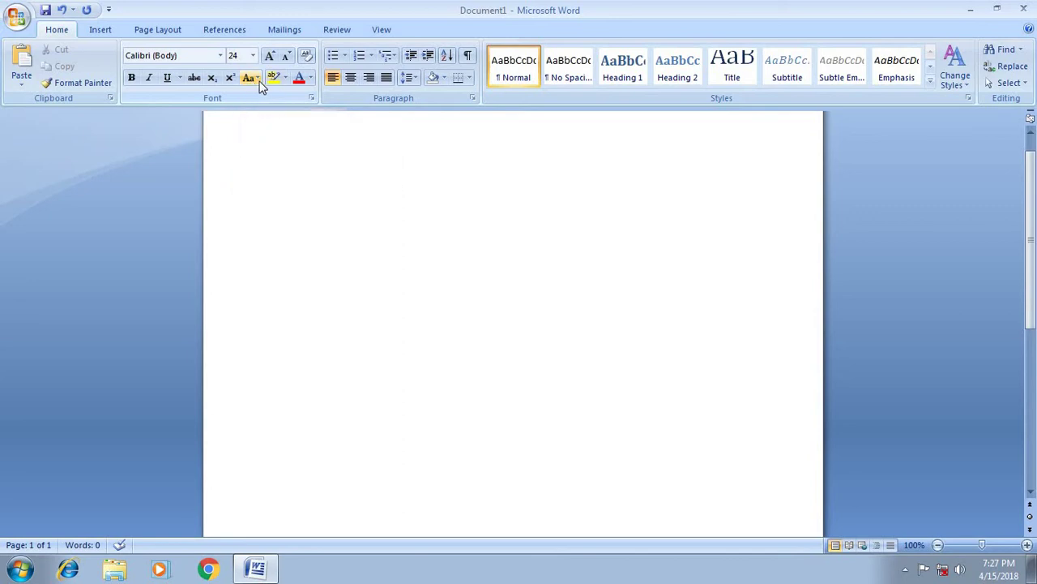
{"action": "left_click", "coordinate": [258, 78]}
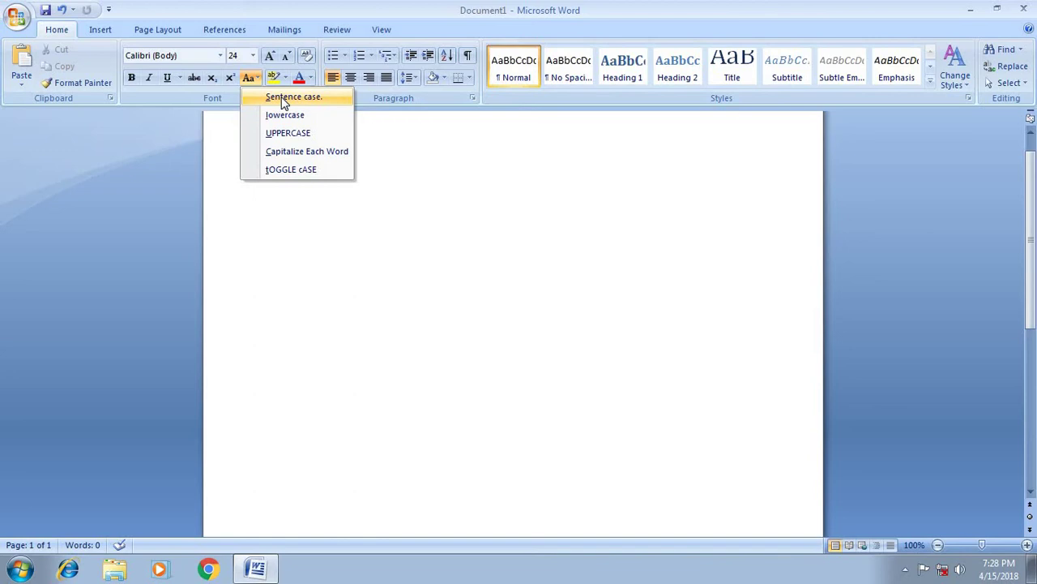
{"action": "left_click", "coordinate": [342, 232]}
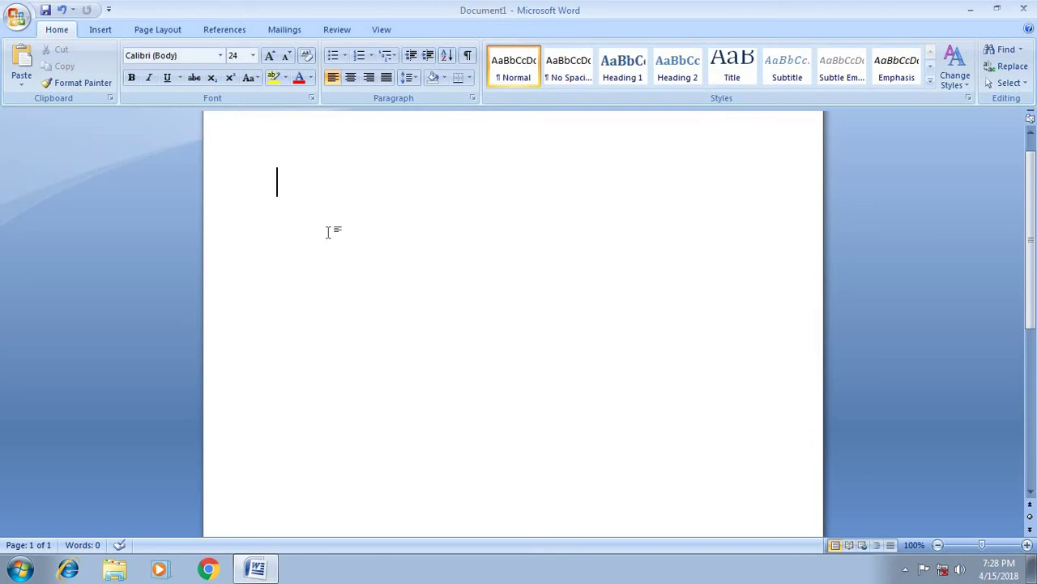
Type 'may you live long' and convert the line to Sentence case.
{"action": "type", "text": "may "}
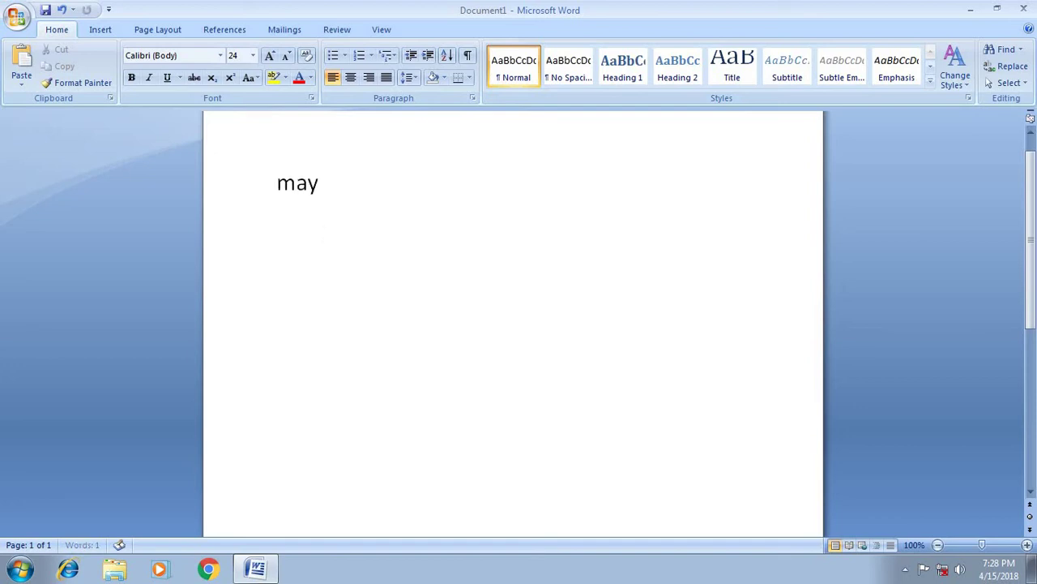
{"action": "type", "text": "you"}
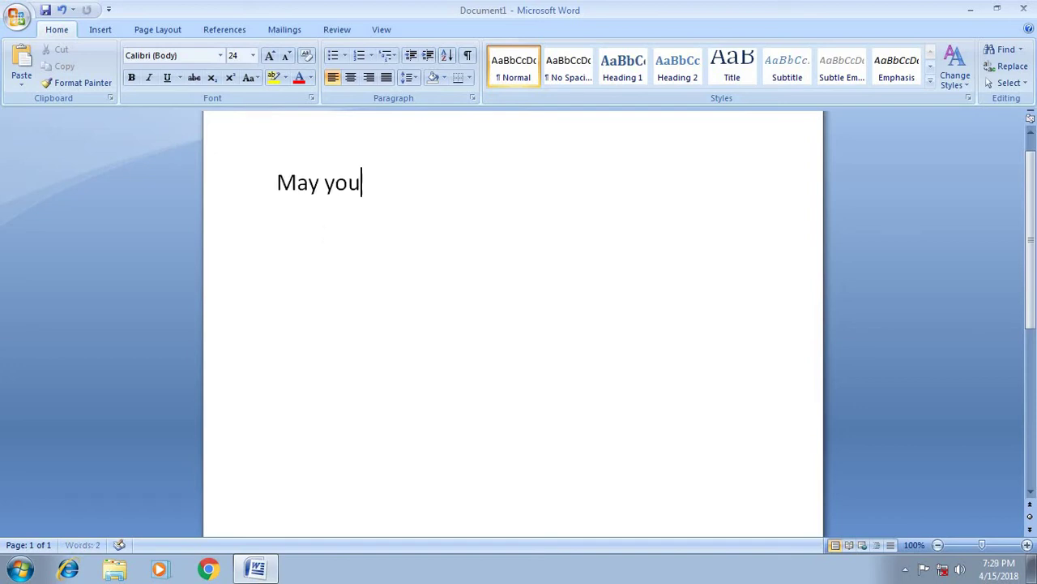
{"action": "type", "text": " live"}
{"action": "type", "text": " long"}
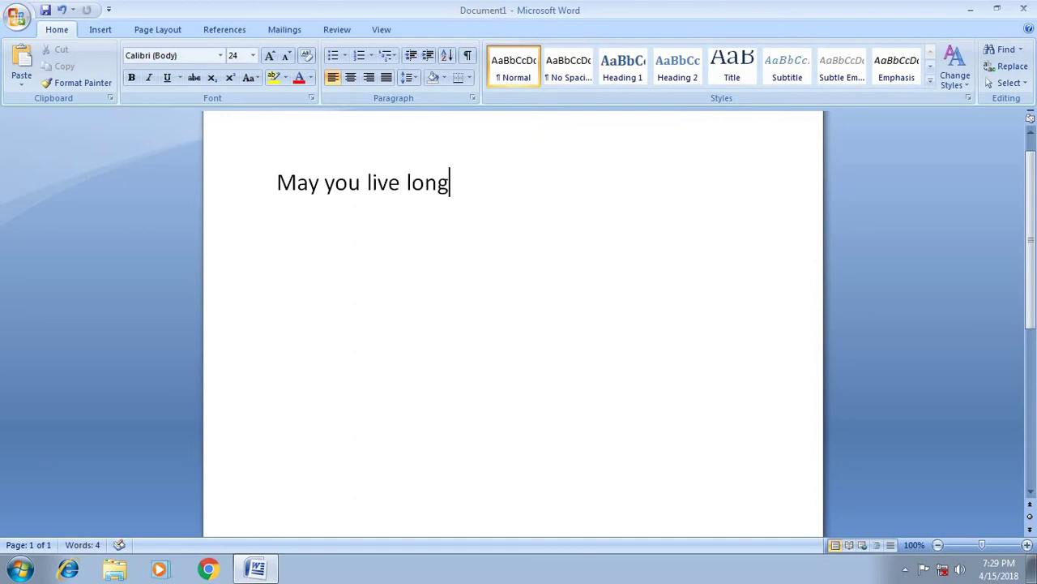
{"action": "left_click_drag", "start_coordinate": [461, 182], "coordinate": [300, 185]}
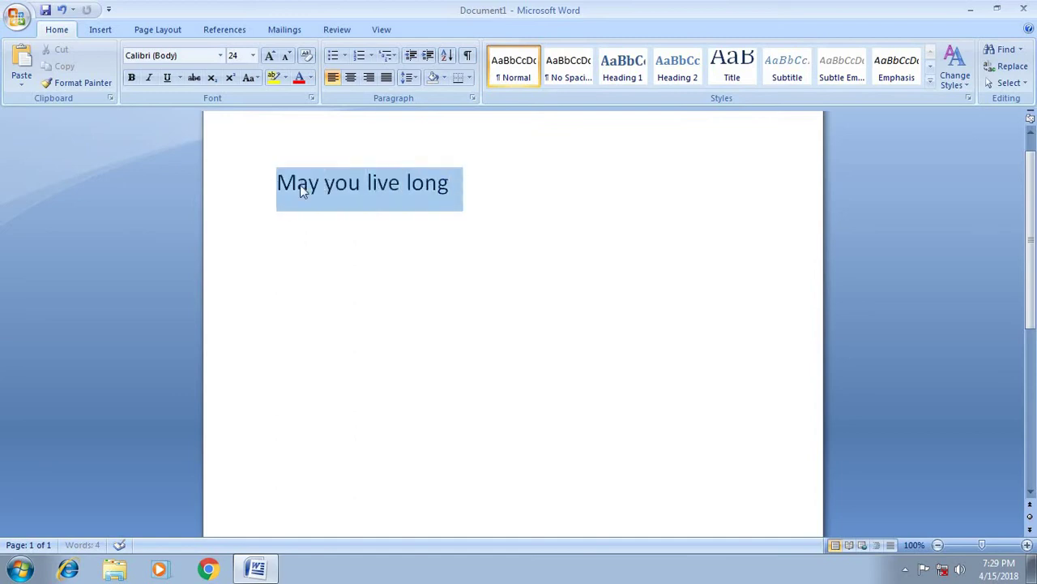
{"action": "left_click", "coordinate": [255, 79]}
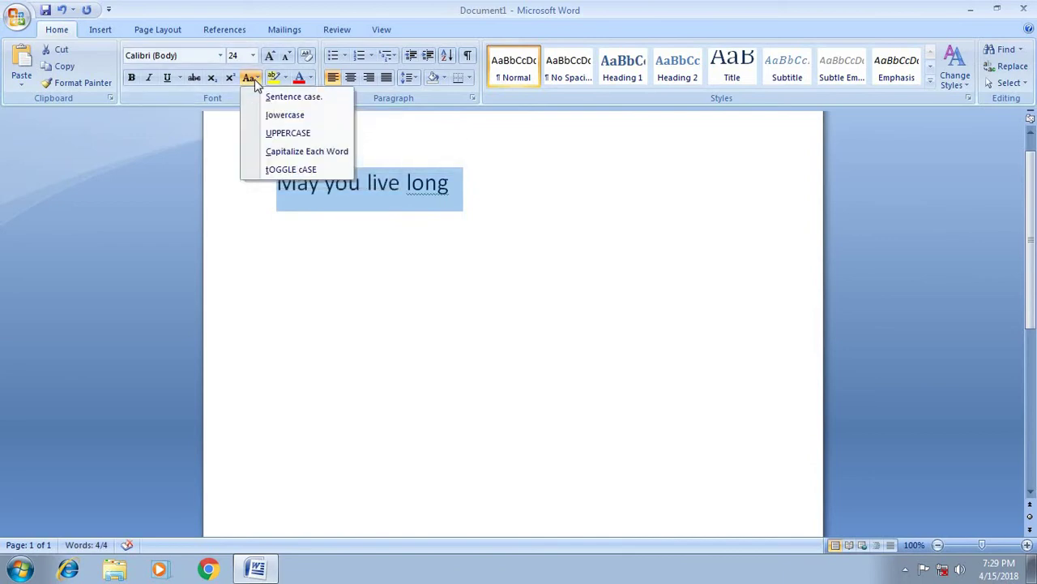
{"action": "left_click", "coordinate": [276, 98]}
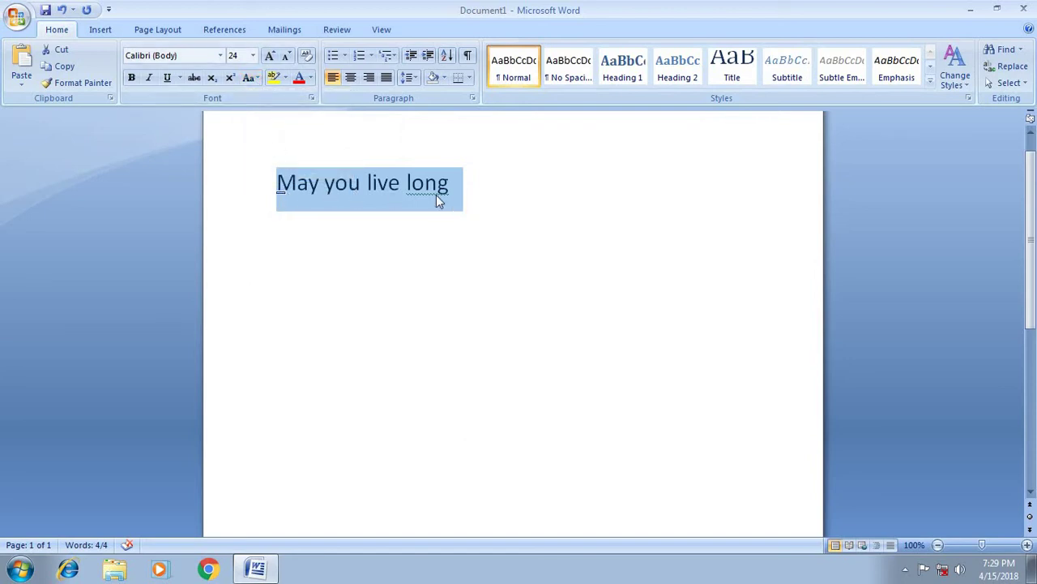
Switch the line to lowercase, then to UPPERCASE.
{"action": "left_click", "coordinate": [256, 78]}
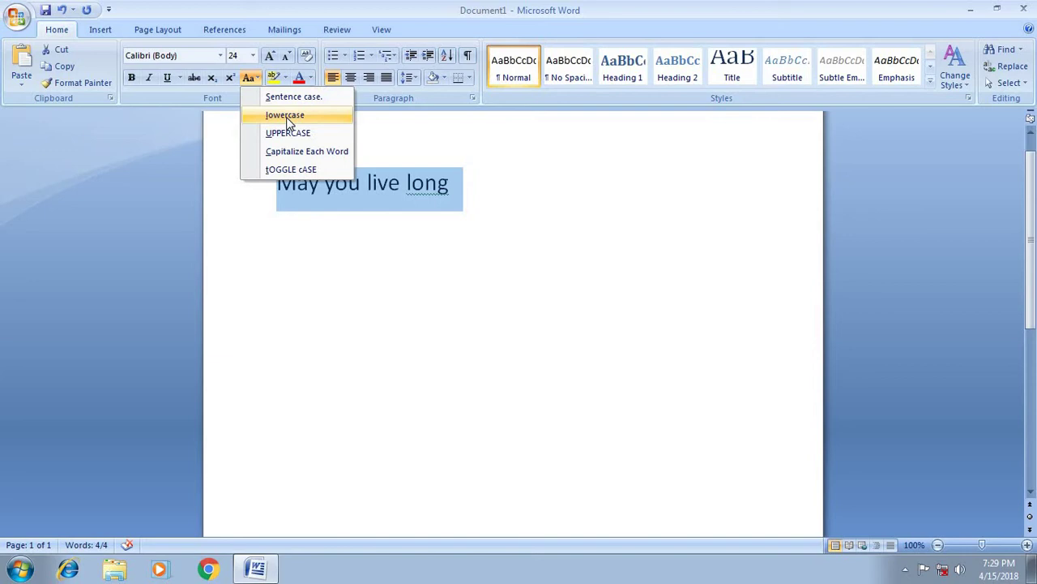
{"action": "left_click", "coordinate": [285, 115]}
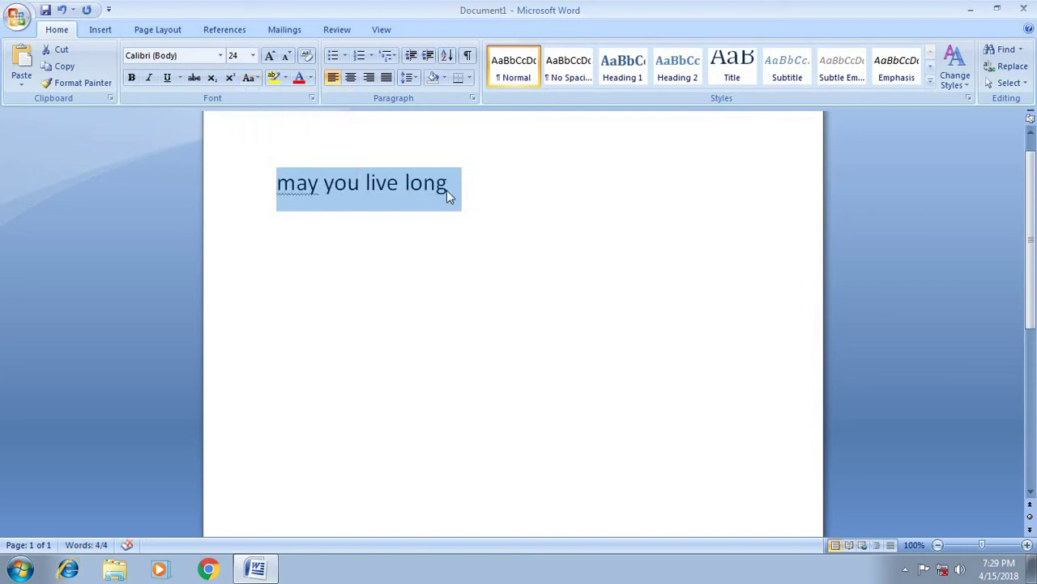
{"action": "left_click", "coordinate": [259, 84]}
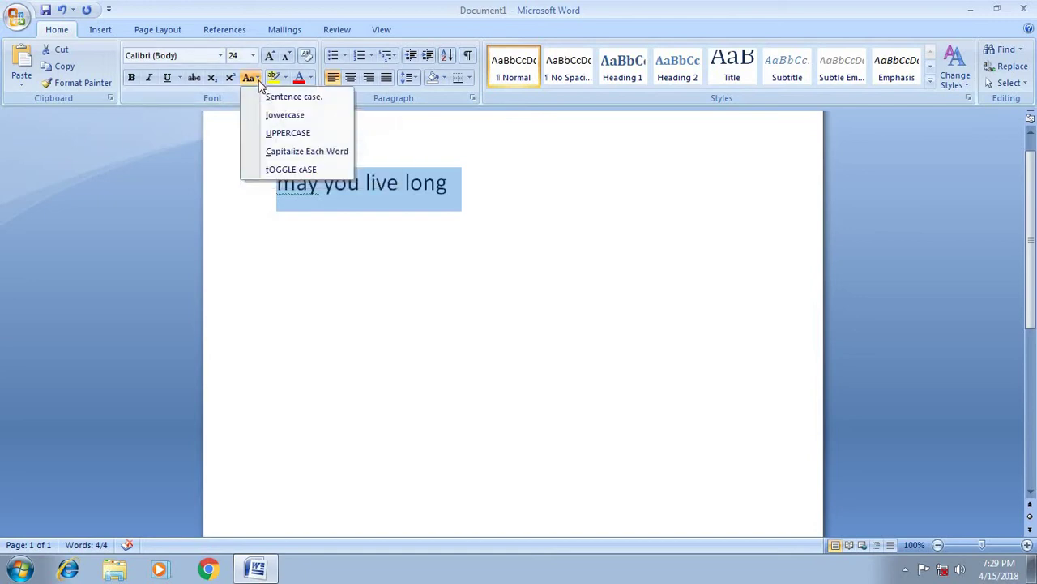
{"action": "left_click", "coordinate": [281, 133]}
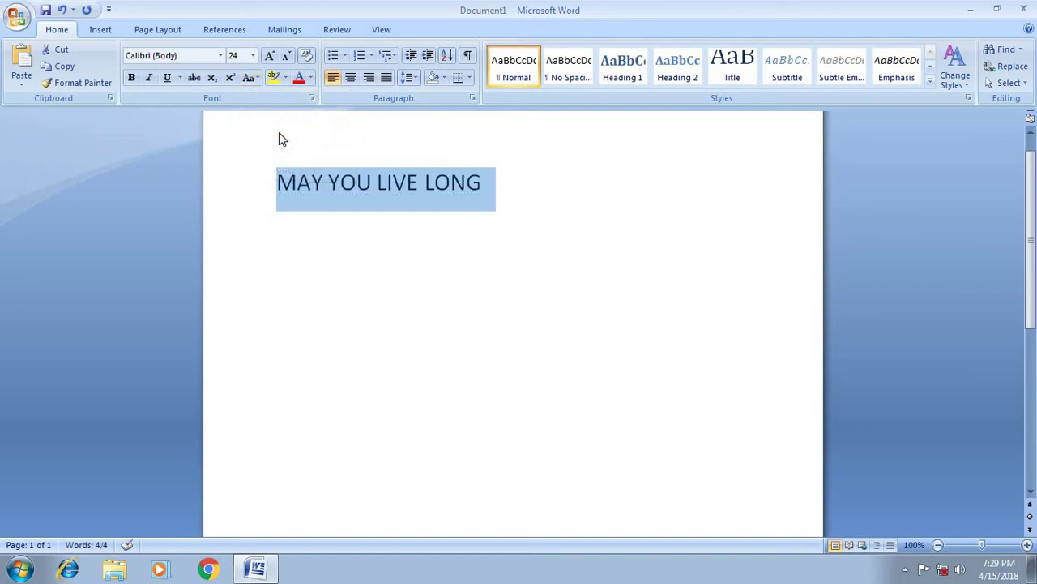
{"action": "left_click", "coordinate": [258, 81]}
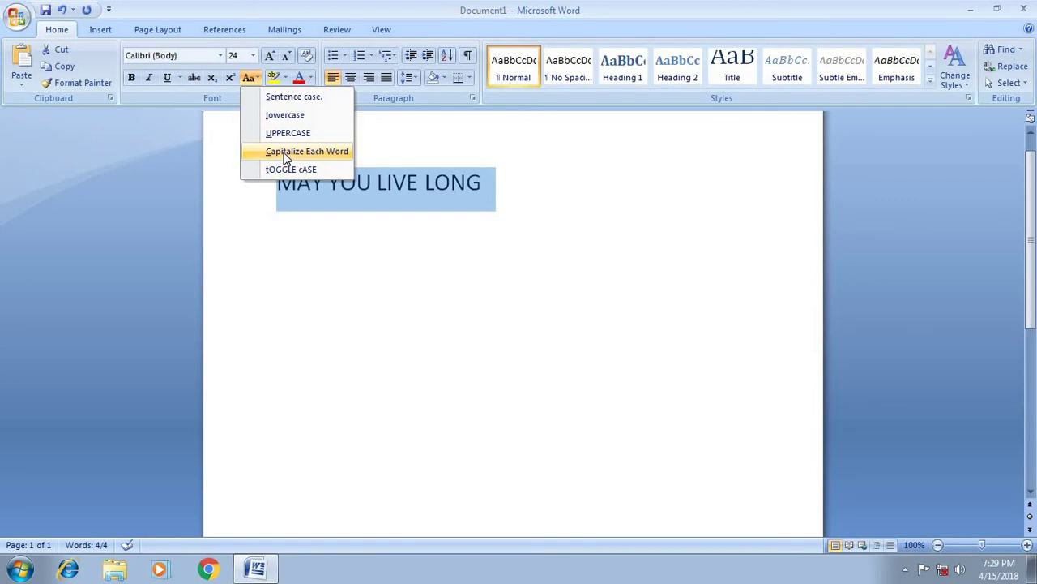
Apply Capitalize Each Word, then tOGGLE cASE, then return the line to Sentence case.
{"action": "left_click", "coordinate": [285, 154]}
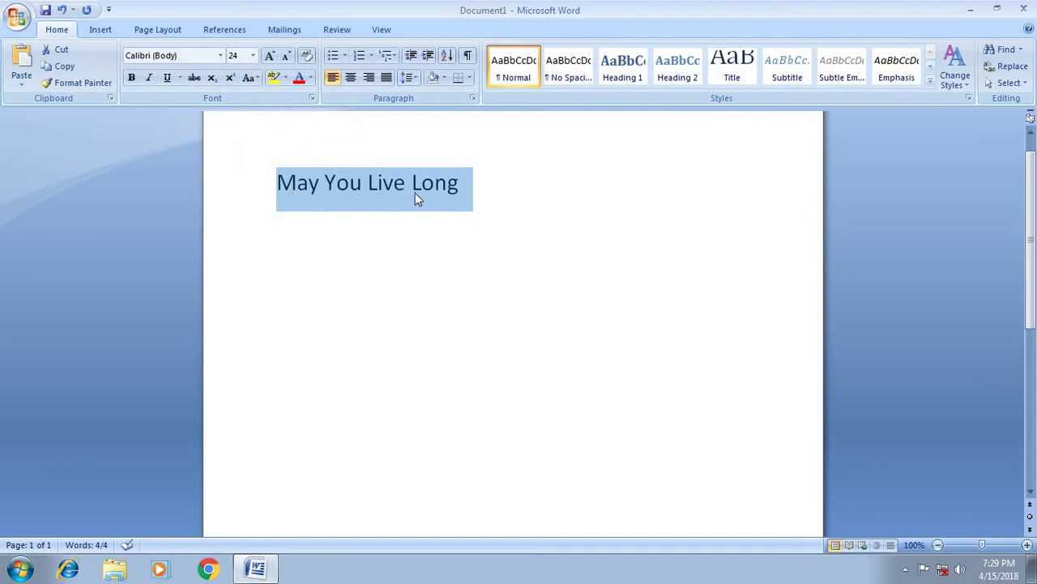
{"action": "left_click", "coordinate": [257, 79]}
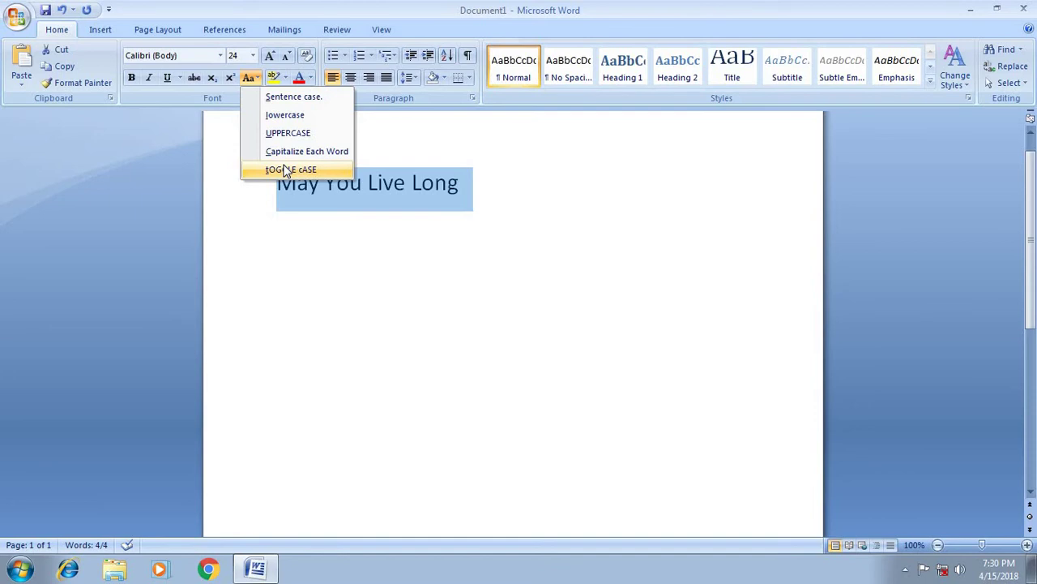
{"action": "left_click", "coordinate": [286, 169]}
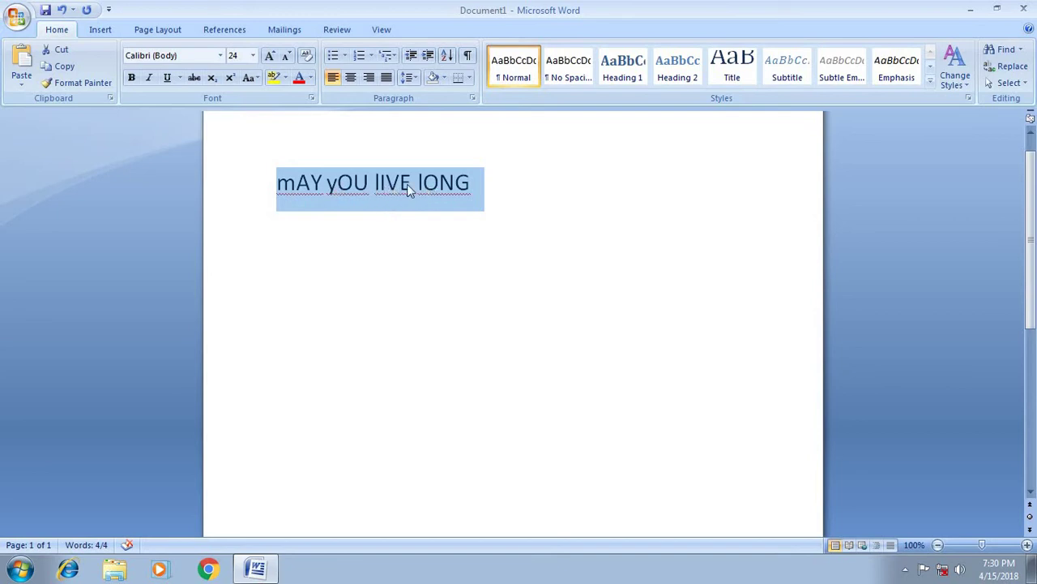
{"action": "left_click", "coordinate": [252, 76]}
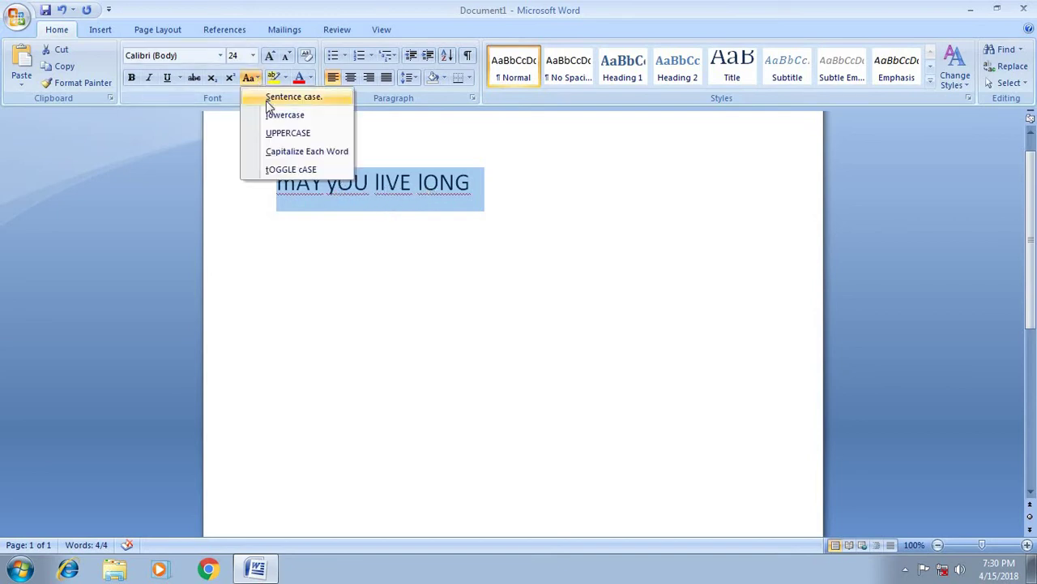
{"action": "left_click", "coordinate": [267, 99]}
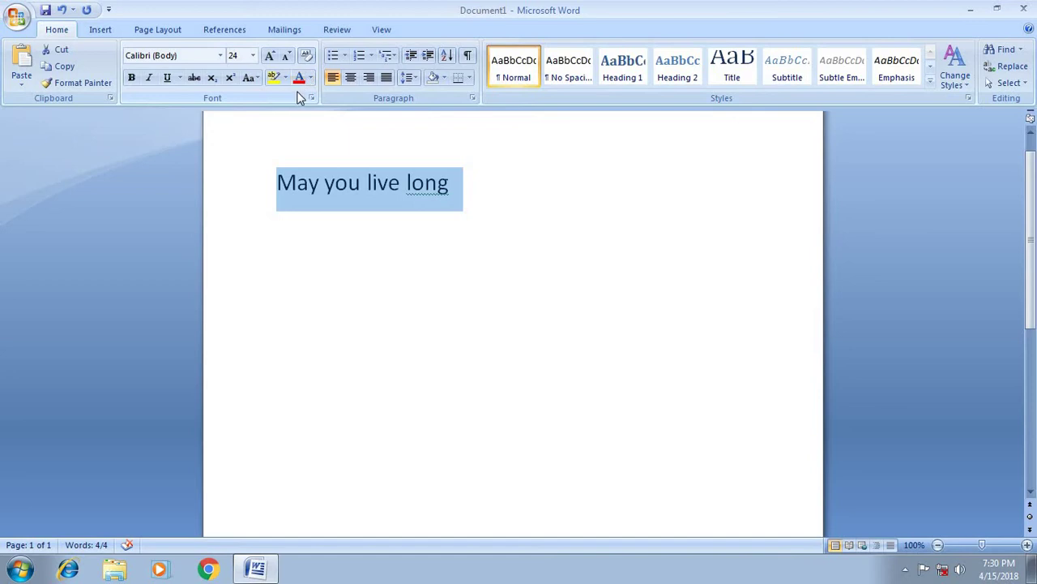
{"action": "left_click", "coordinate": [312, 83]}
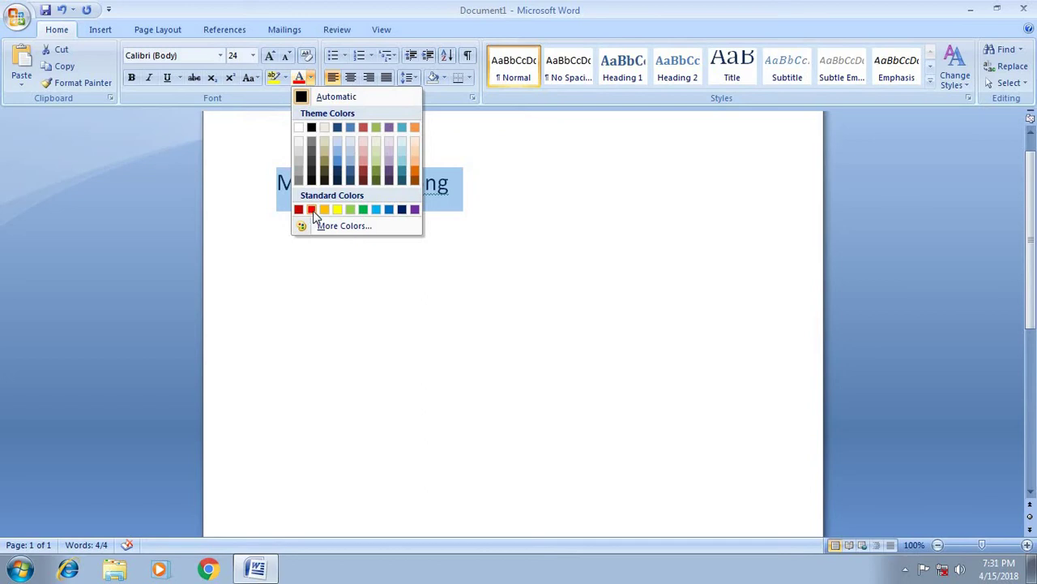
Dismiss the colour palette and apply the dark red font colour to 'May you live long'.
{"action": "left_click", "coordinate": [456, 174]}
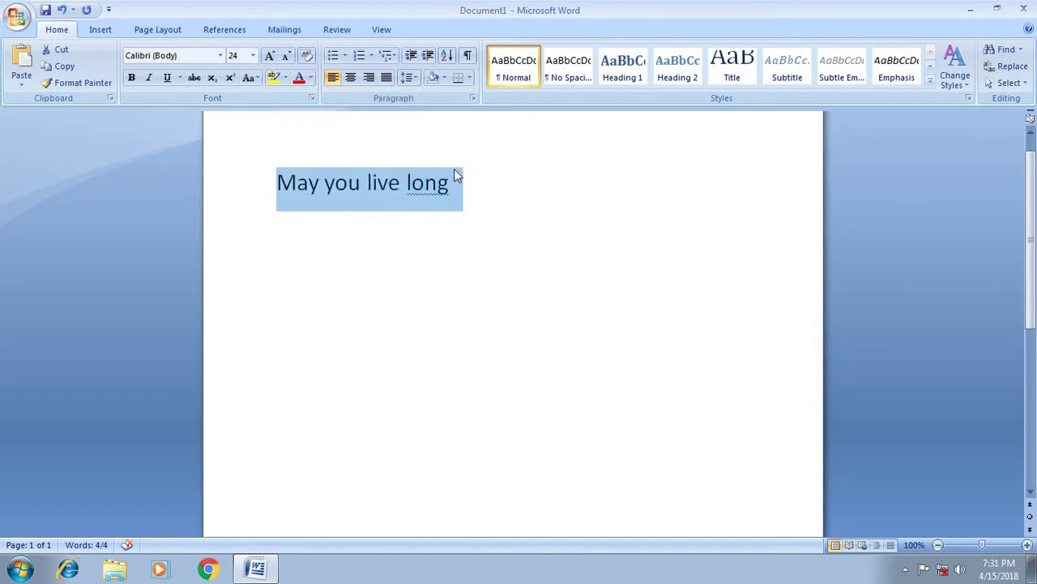
{"action": "left_click", "coordinate": [306, 77]}
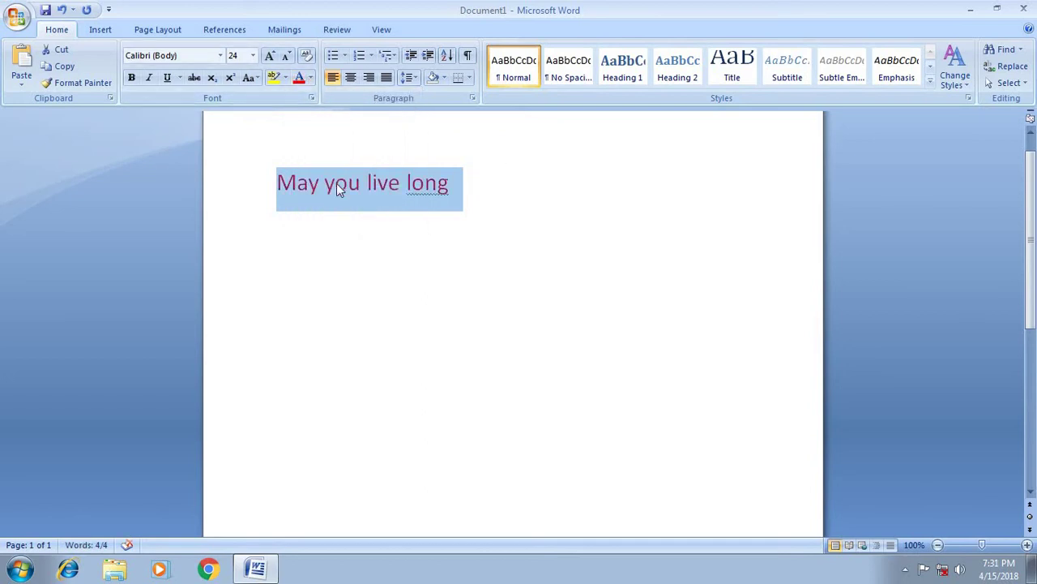
Give the red line a yellow text highlight, then look over the font colour palette without changing it.
{"action": "left_click", "coordinate": [285, 78]}
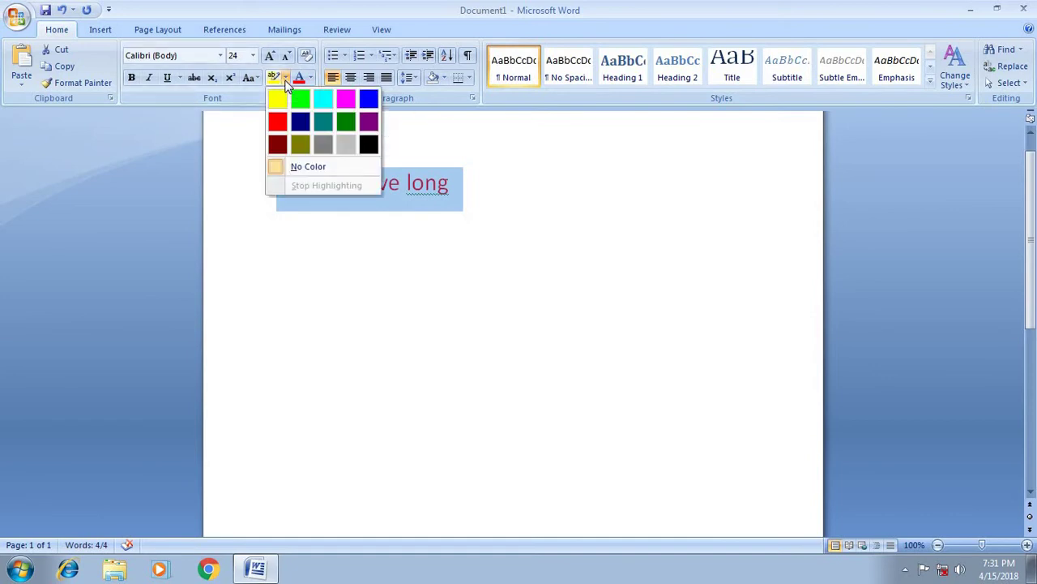
{"action": "left_click", "coordinate": [282, 100]}
{"action": "left_click", "coordinate": [277, 183]}
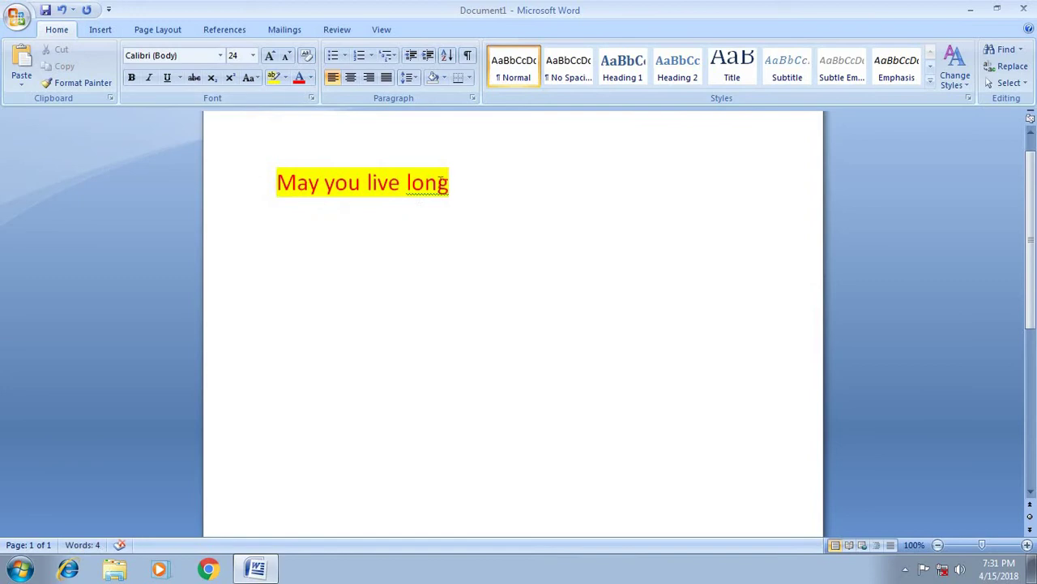
{"action": "left_click", "coordinate": [310, 78]}
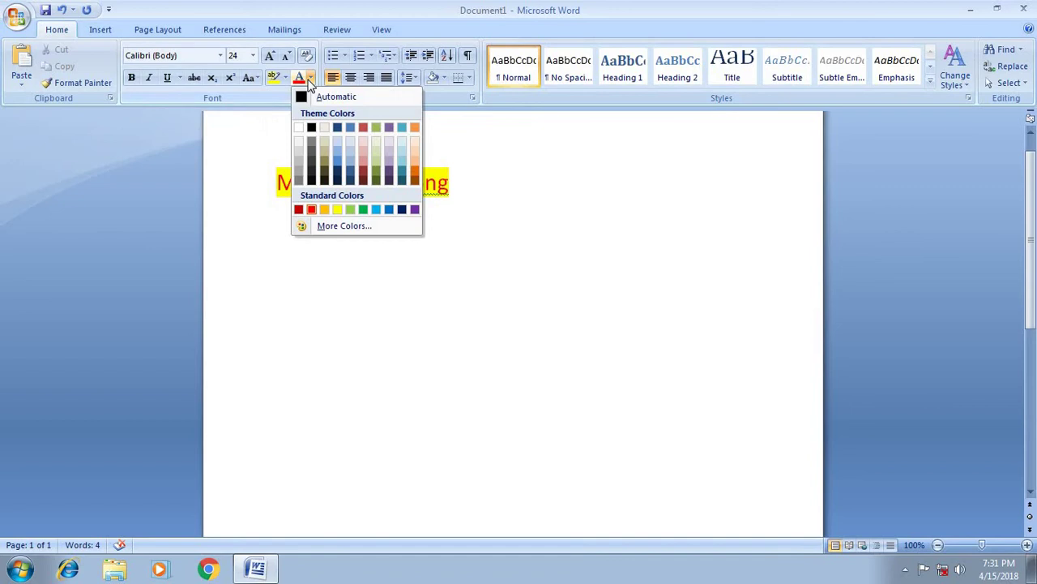
{"action": "left_click", "coordinate": [498, 179]}
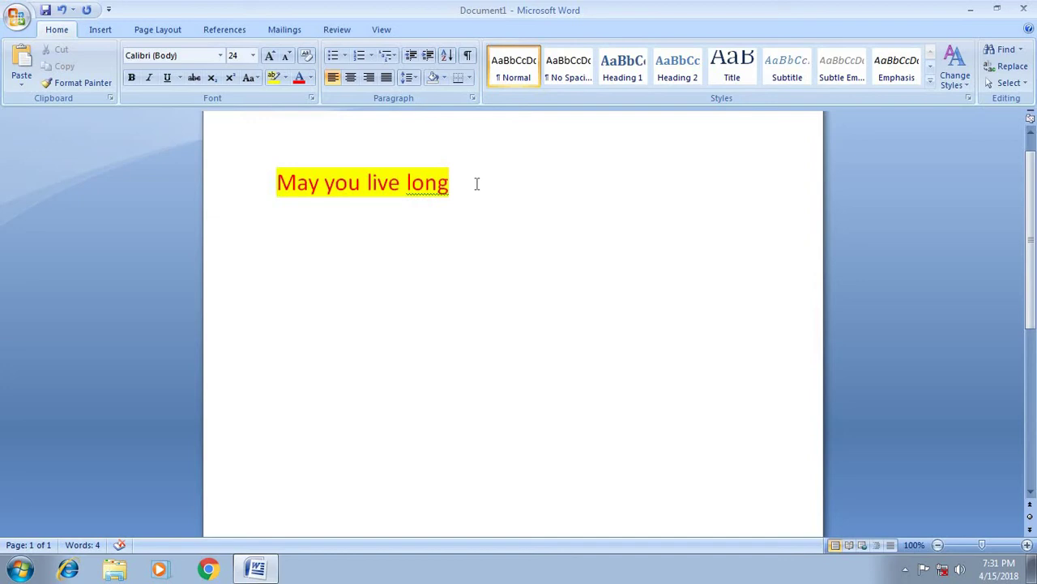
Select the line, toggle its case, then undo and redo to red sentence-case text without highlight.
{"action": "key", "text": "ctrl+a"}
{"action": "key", "text": "alt+h"}
{"action": "key", "text": "7"}
{"action": "key", "text": "t"}
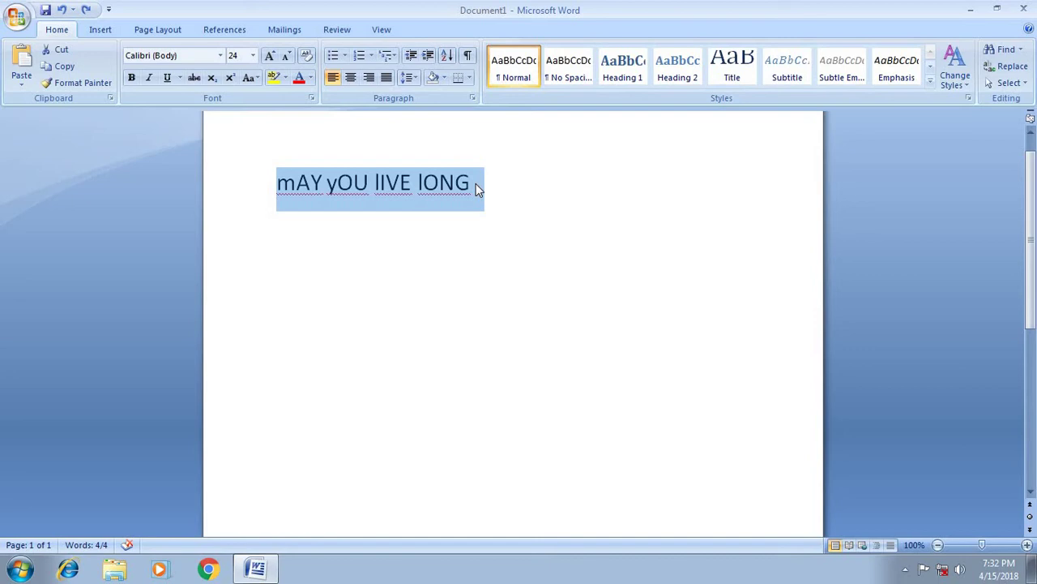
{"action": "key", "text": "ctrl+z"}
{"action": "key", "text": "ctrl+z"}
{"action": "key", "text": "ctrl+z"}
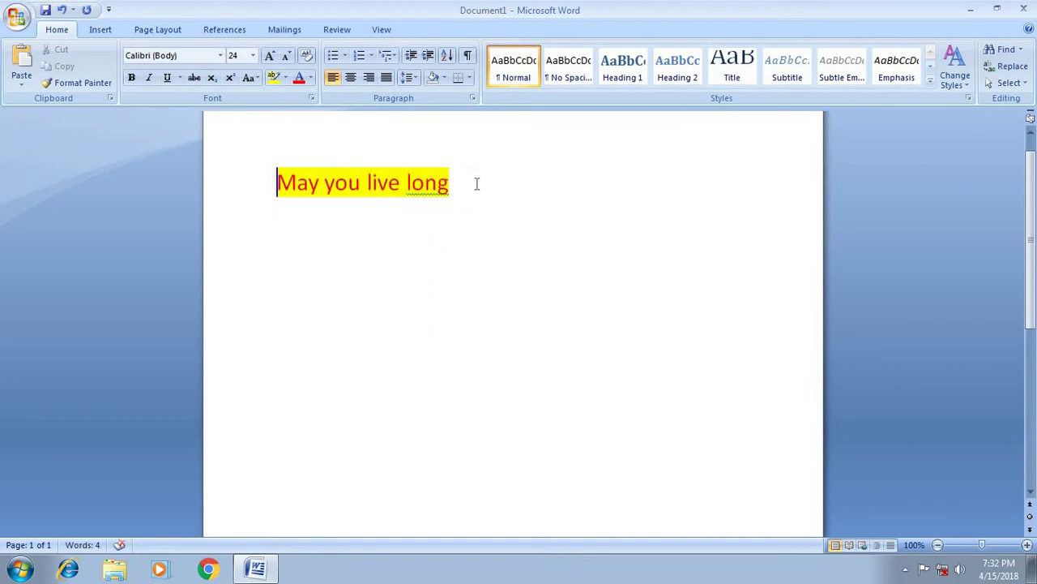
{"action": "key", "text": "ctrl+a"}
{"action": "key", "text": "ctrl+z"}
{"action": "key", "text": "ctrl+z"}
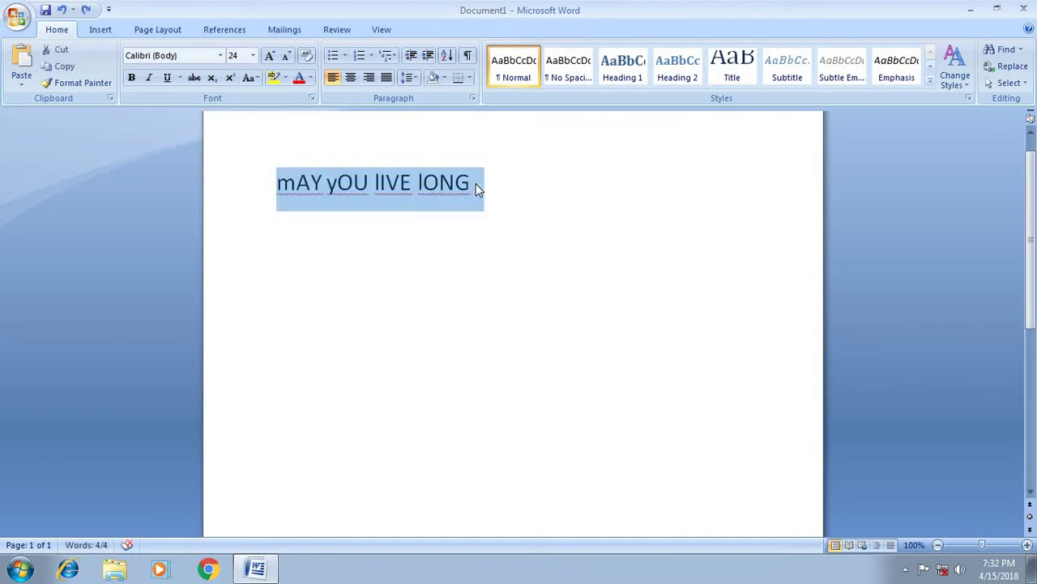
{"action": "key", "text": "ctrl+y"}
{"action": "key", "text": "ctrl+y"}
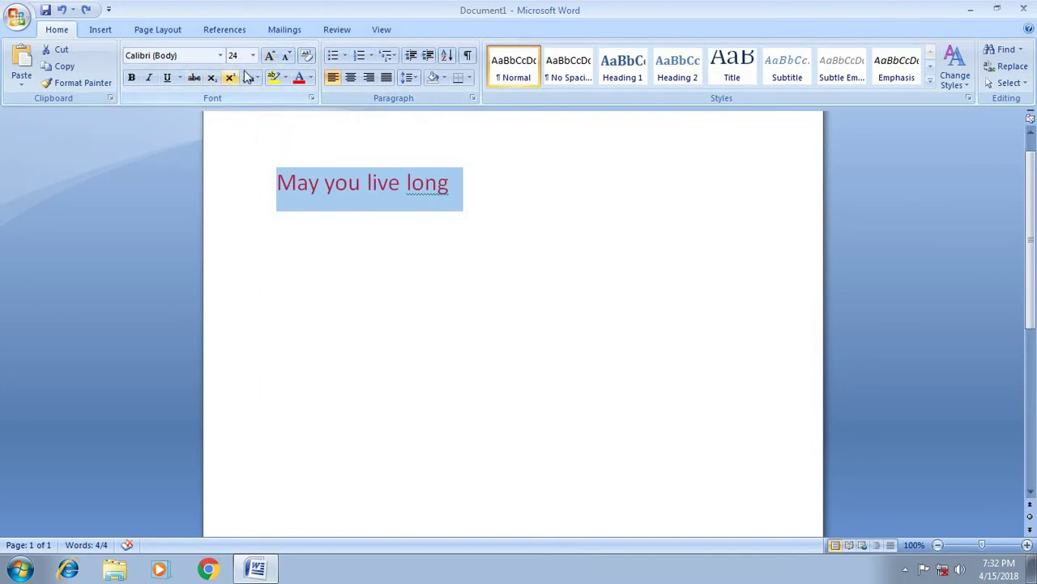
Enlarge the line six size steps with Grow Font, then reduce it three steps with Shrink Font.
{"action": "left_click", "coordinate": [272, 54]}
{"action": "left_click", "coordinate": [272, 54]}
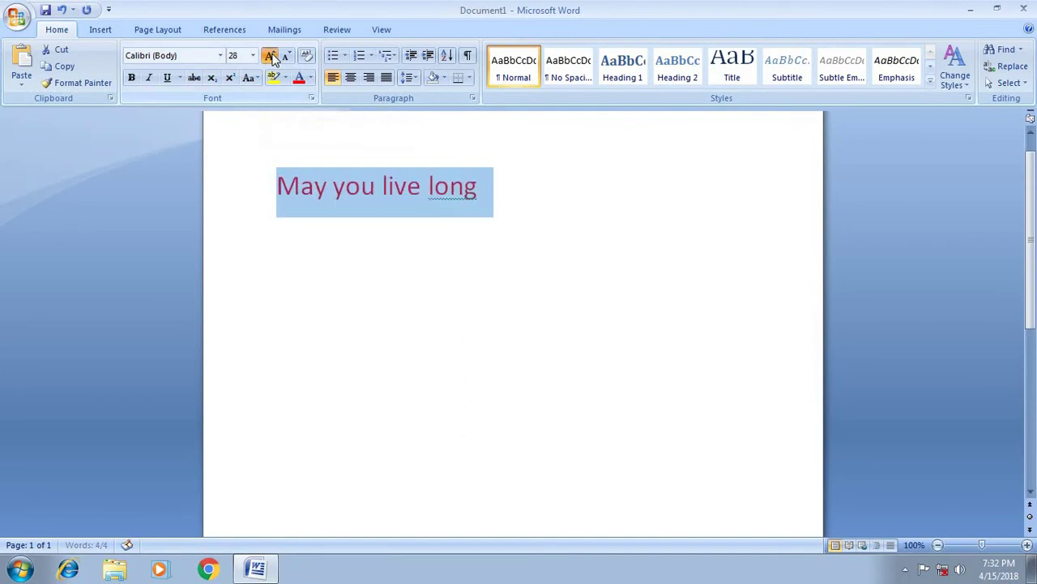
{"action": "left_click", "coordinate": [272, 54]}
{"action": "left_click", "coordinate": [272, 53]}
{"action": "left_click", "coordinate": [272, 54]}
{"action": "left_click", "coordinate": [273, 54]}
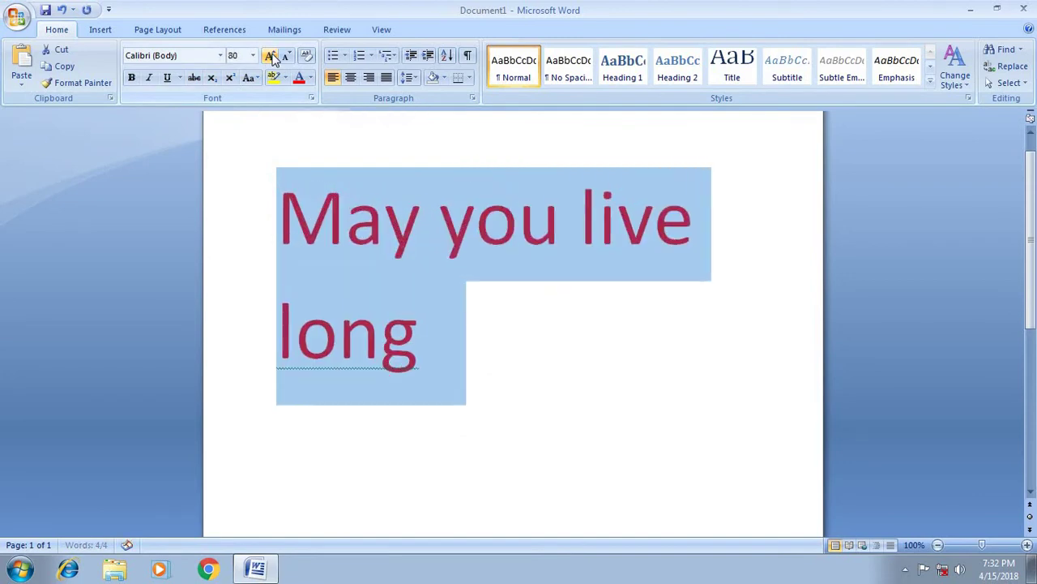
{"action": "left_click", "coordinate": [274, 55]}
{"action": "left_click", "coordinate": [289, 59]}
{"action": "left_click", "coordinate": [289, 59]}
{"action": "left_click", "coordinate": [289, 58]}
{"action": "left_click", "coordinate": [288, 58]}
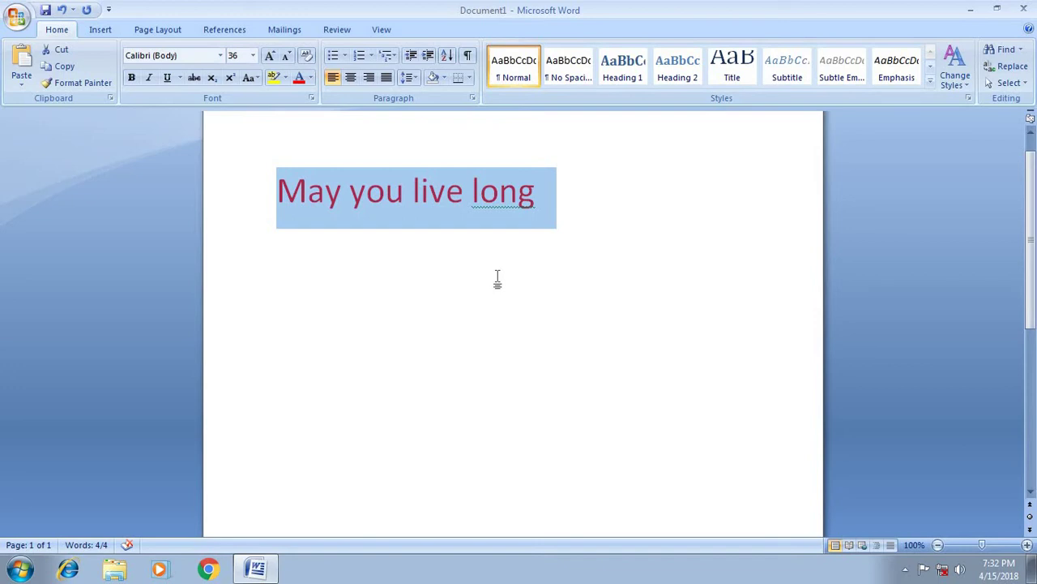
Resize the line with Ctrl+Shift+> and Ctrl+Shift+<, ending at size 28.
{"action": "key", "text": "ctrl+shift+period"}
{"action": "key", "text": "ctrl+shift+period"}
{"action": "key", "text": "ctrl+shift+period"}
{"action": "key", "text": "ctrl+shift+period"}
{"action": "key", "text": "ctrl+shift+period"}
{"action": "key", "text": "ctrl+shift+period"}
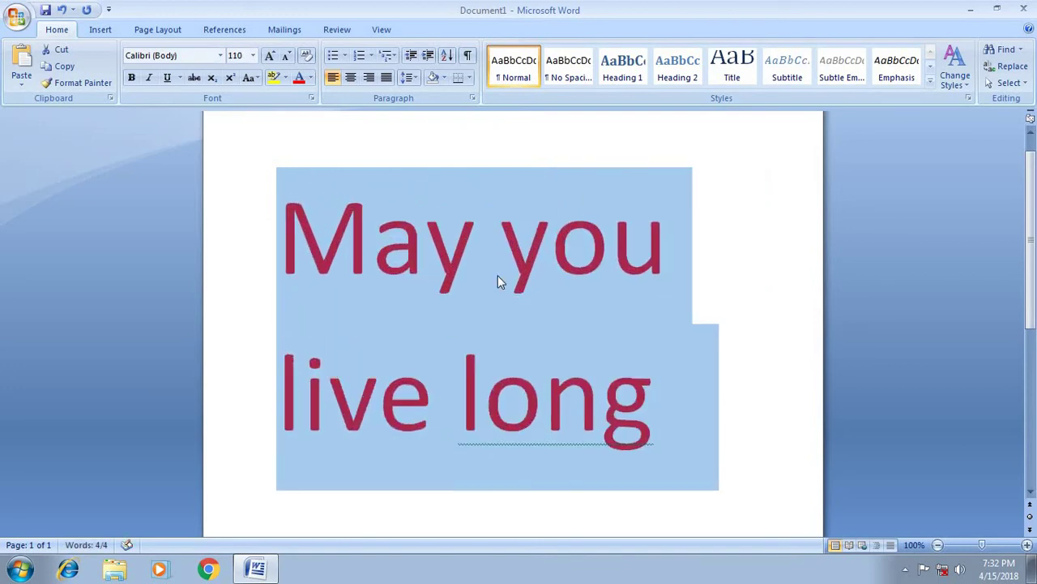
{"action": "key", "text": "ctrl+shift+period"}
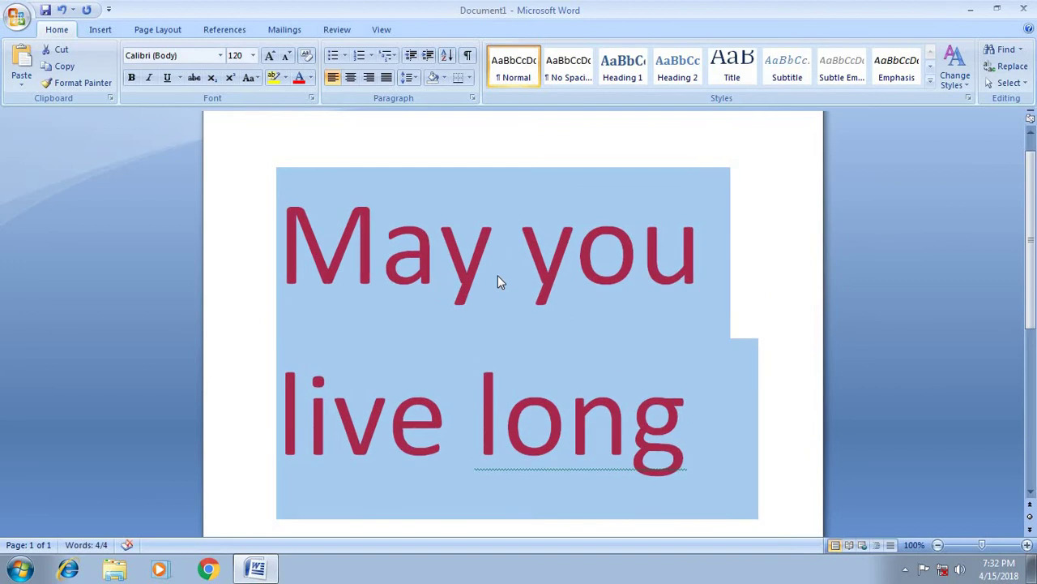
{"action": "key", "text": "ctrl+shift+comma"}
{"action": "key", "text": "ctrl+shift+comma"}
{"action": "key", "text": "ctrl+shift+comma"}
{"action": "key", "text": "ctrl+shift+comma"}
{"action": "key", "text": "ctrl+shift+comma"}
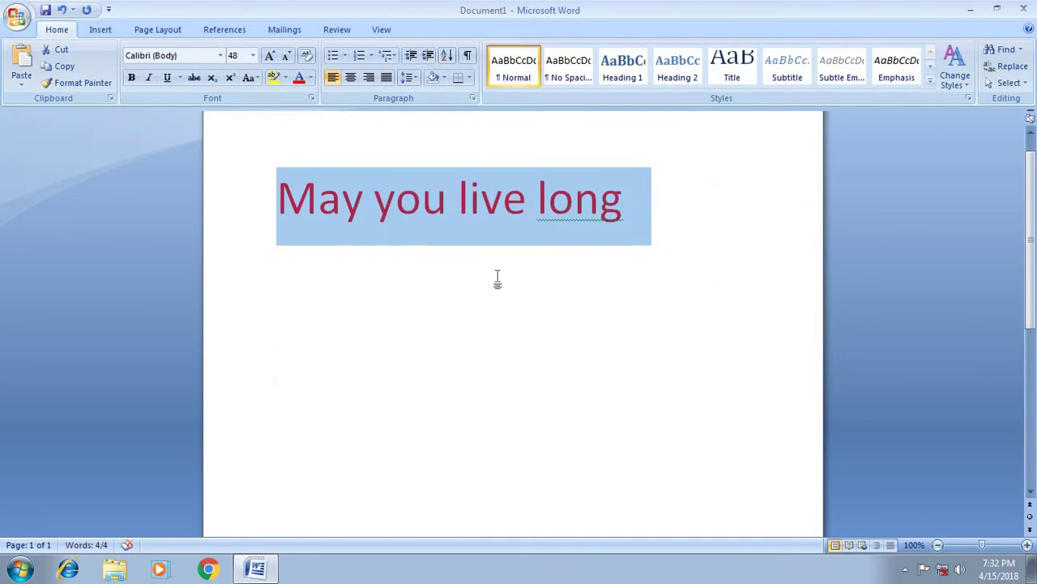
{"action": "key", "text": "ctrl+shift+period"}
{"action": "key", "text": "ctrl+shift+period"}
{"action": "key", "text": "ctrl+shift+period"}
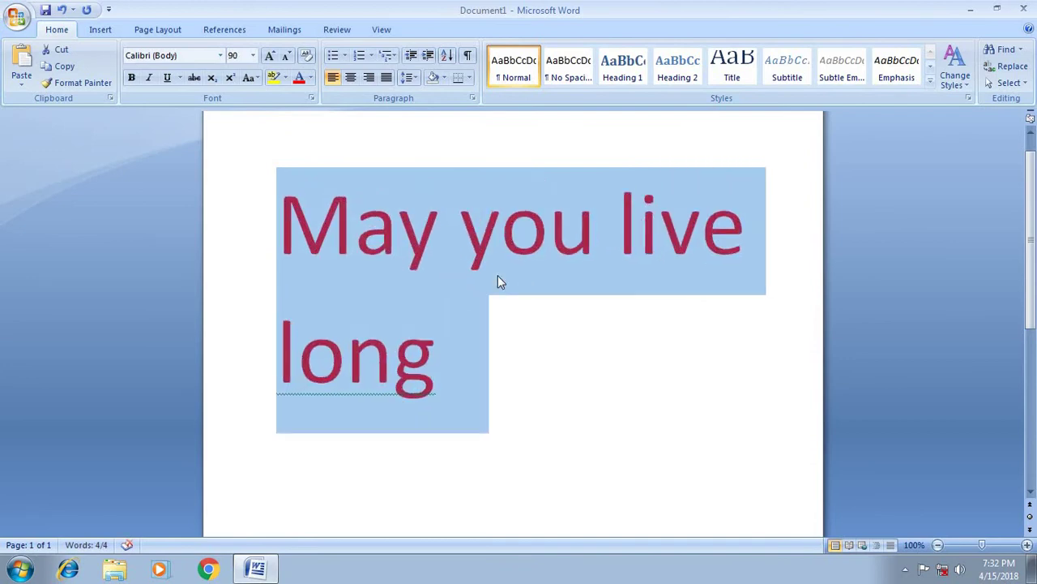
{"action": "key", "text": "ctrl+shift+comma"}
{"action": "key", "text": "ctrl+shift+comma"}
{"action": "key", "text": "ctrl+shift+comma"}
{"action": "key", "text": "ctrl+shift+comma"}
{"action": "key", "text": "ctrl+shift+comma"}
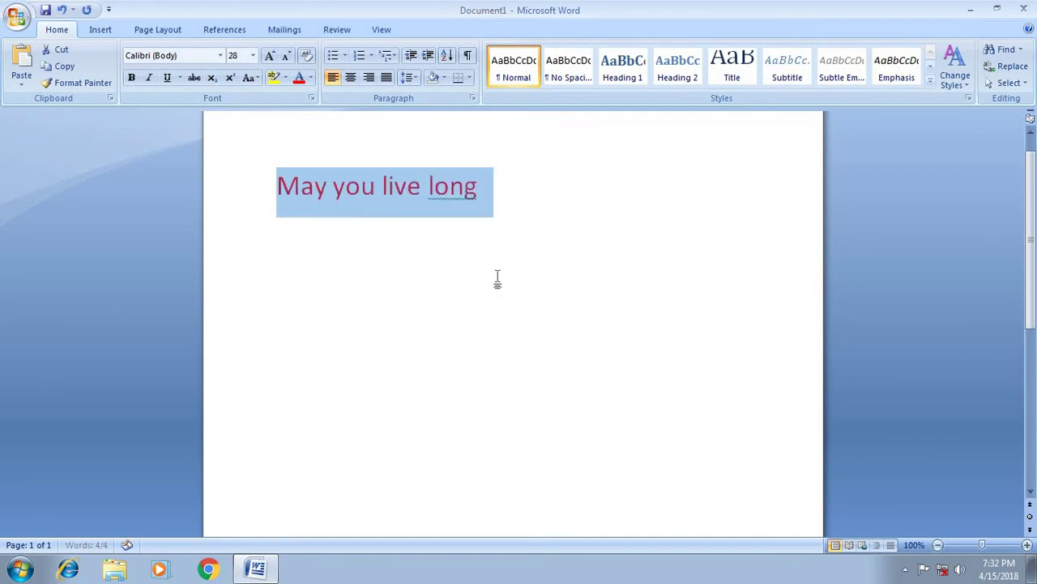
{"action": "key", "text": "ctrl+shift+comma"}
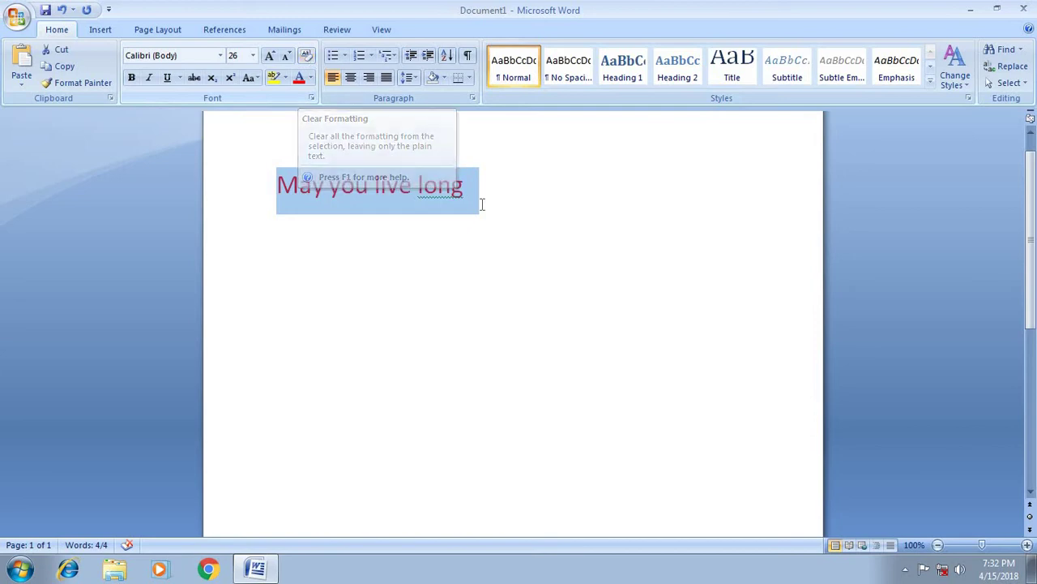
Delete the selected 'May you live long' line, leaving an empty page.
{"action": "key", "text": "Delete"}
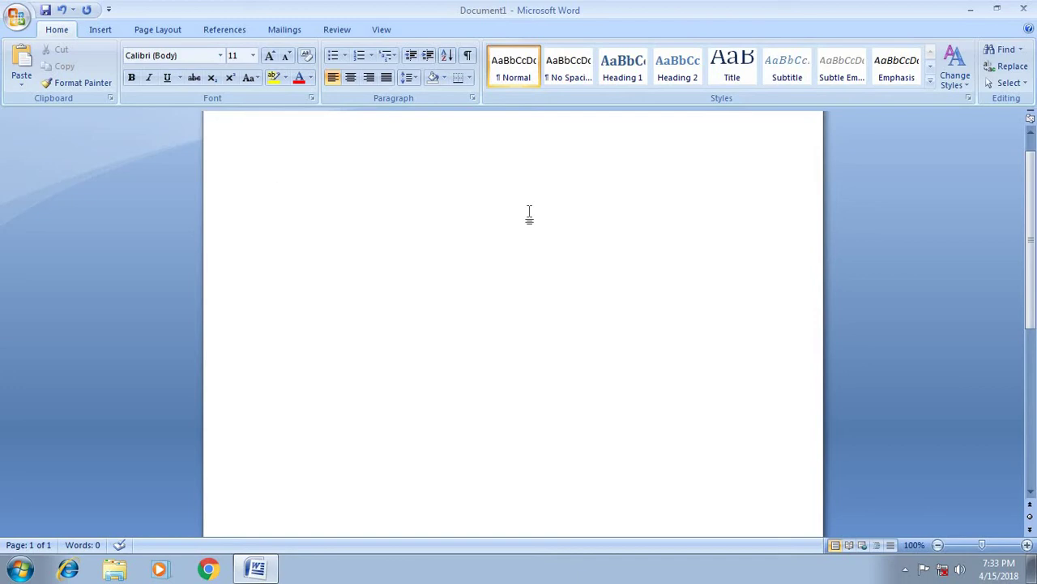
Type a two-word name, select it, and make it bold, italic and underlined.
{"action": "type", "text": "Sagar"}
{"action": "type", "text": " com"}
{"action": "type", "text": "puter"}
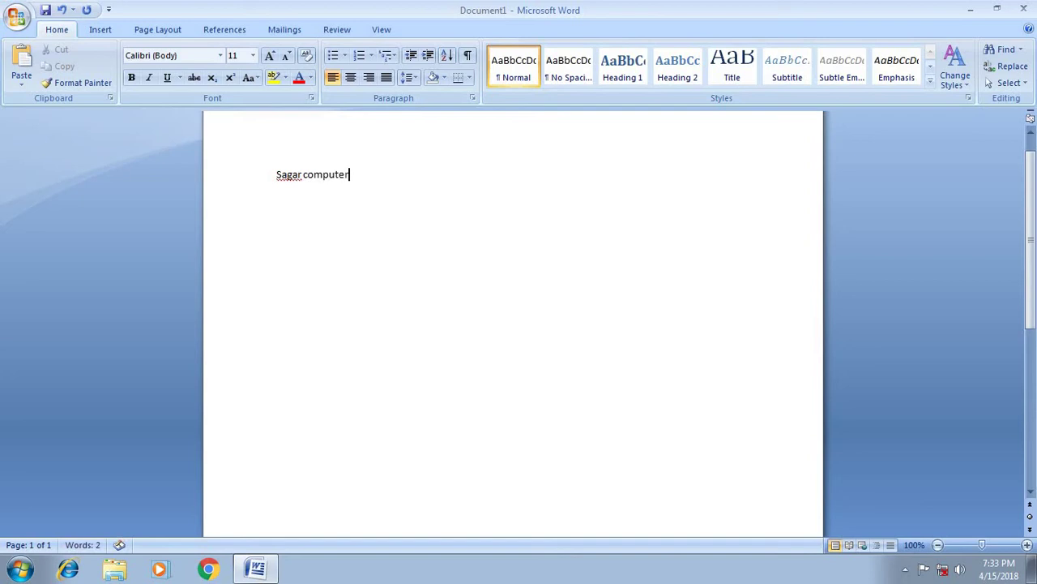
{"action": "mouse_move", "coordinate": [354, 174]}
{"action": "left_mouse_down"}
{"action": "mouse_move", "coordinate": [308, 179]}
{"action": "mouse_move", "coordinate": [216, 144]}
{"action": "left_mouse_up"}
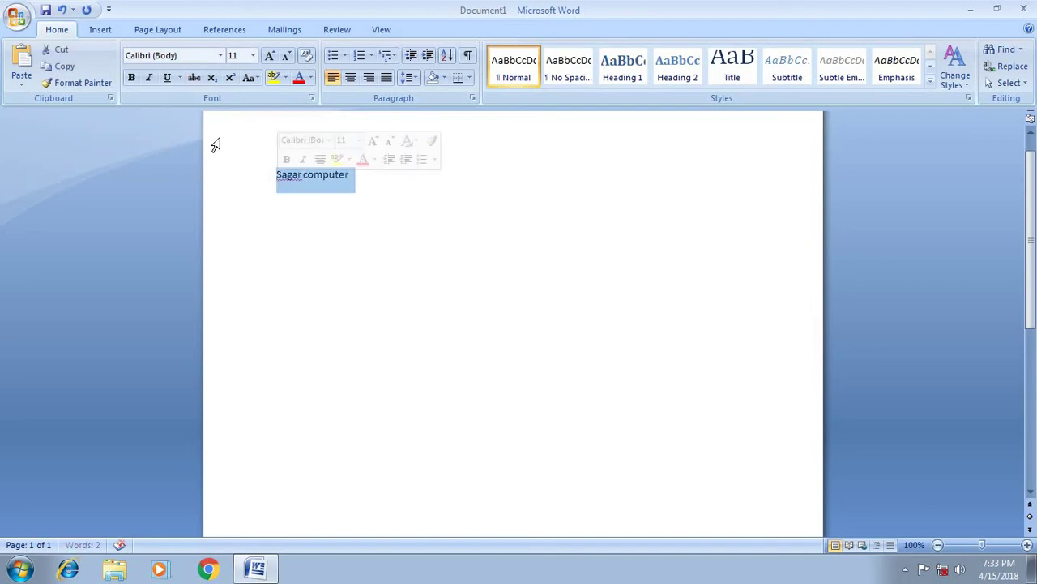
{"action": "left_click", "coordinate": [130, 78]}
{"action": "left_click", "coordinate": [149, 78]}
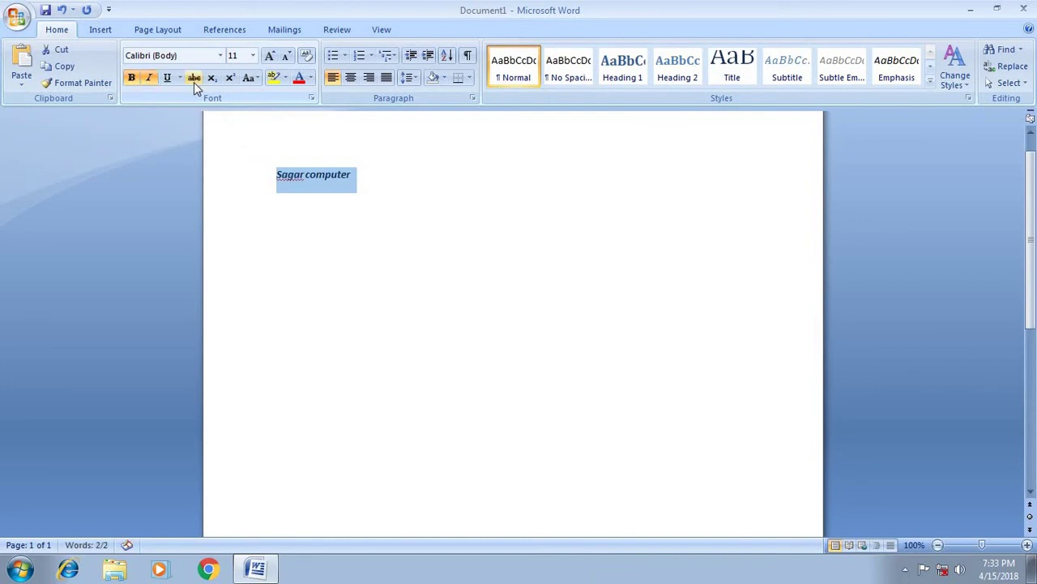
{"action": "left_click", "coordinate": [168, 79]}
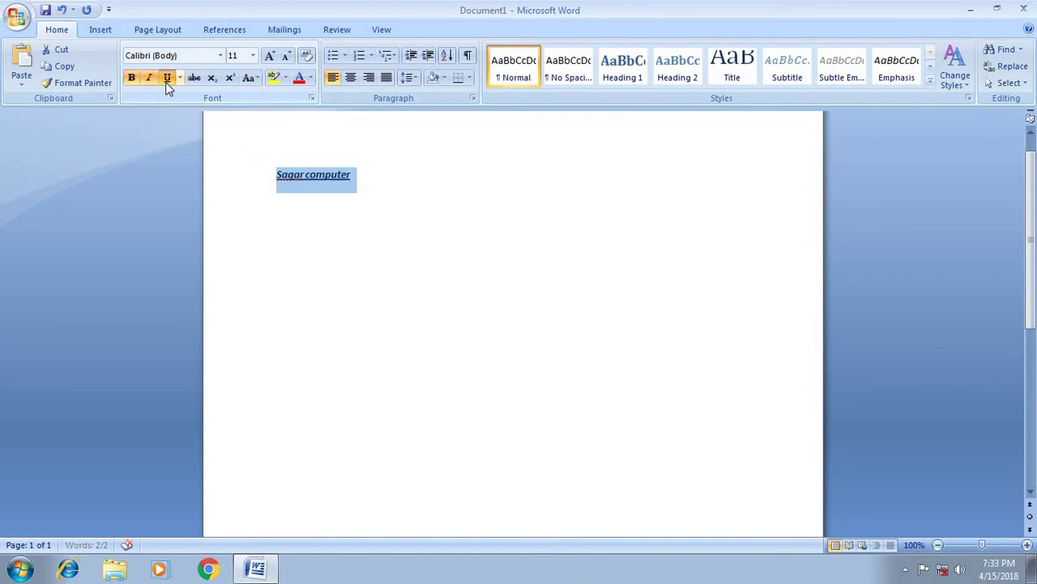
Set the name to 48 pt red, then clear all formatting back to plain Calibri 11.
{"action": "left_click", "coordinate": [252, 56]}
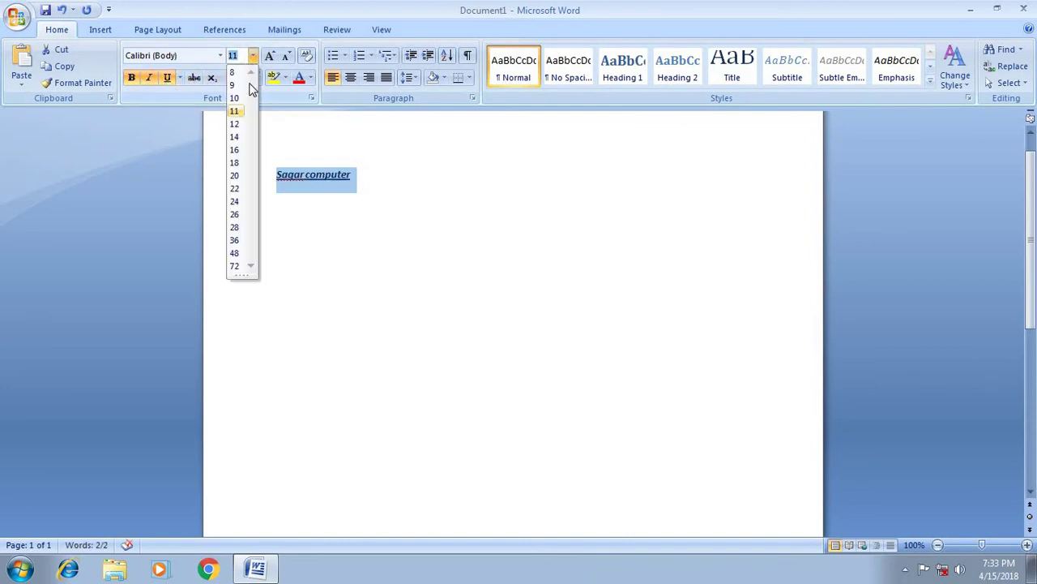
{"action": "left_click", "coordinate": [235, 253]}
{"action": "left_click", "coordinate": [311, 78]}
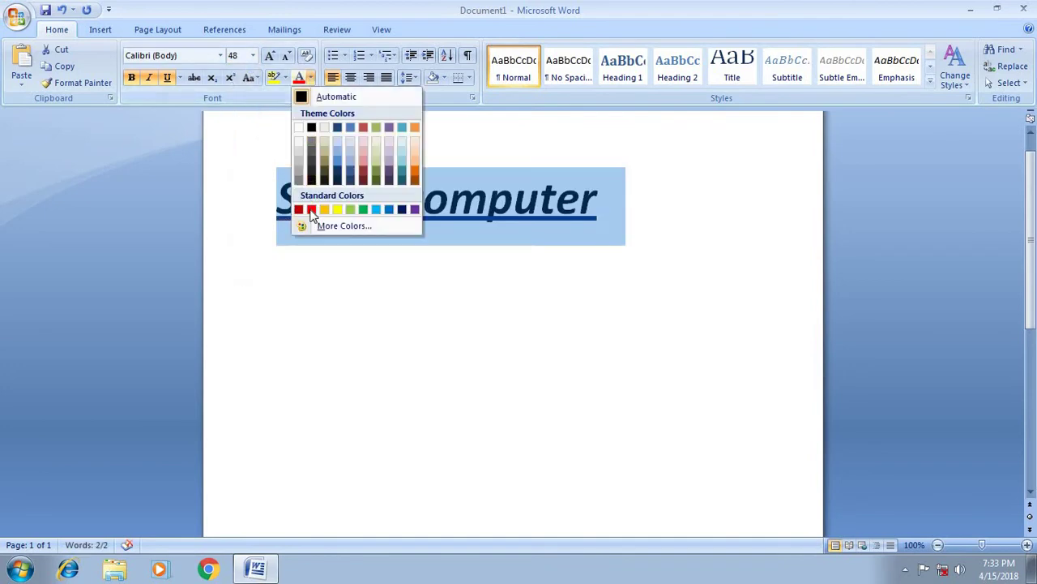
{"action": "left_click", "coordinate": [312, 210]}
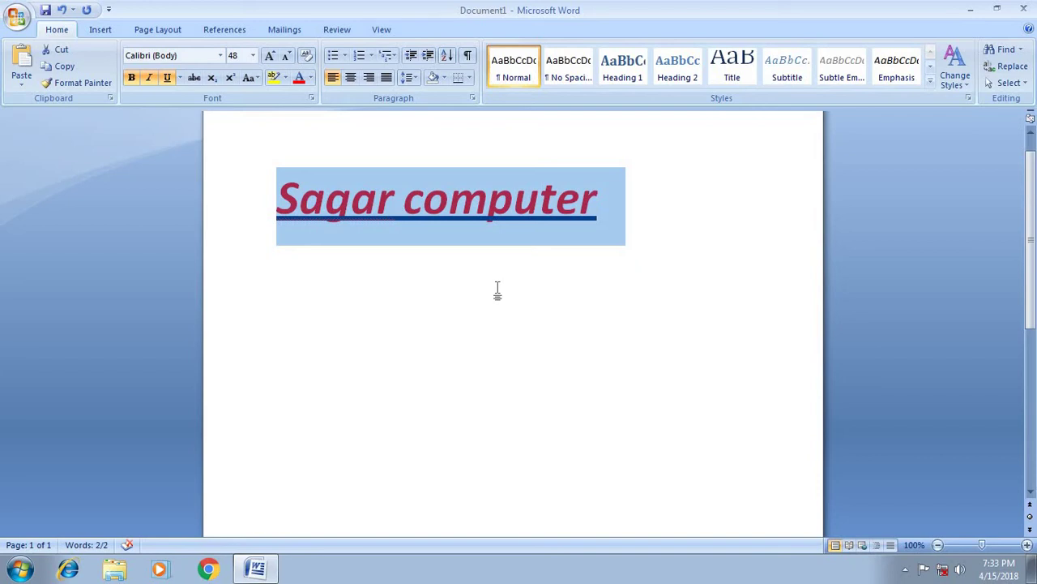
{"action": "left_click", "coordinate": [307, 58]}
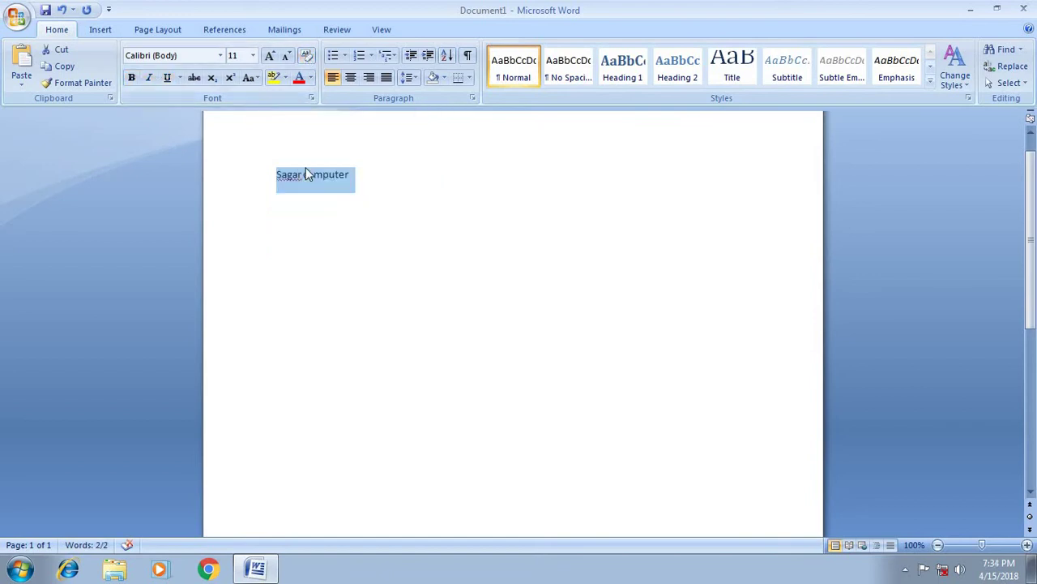
Delete the name line and start a list with diamond bullets.
{"action": "key", "text": "Delete"}
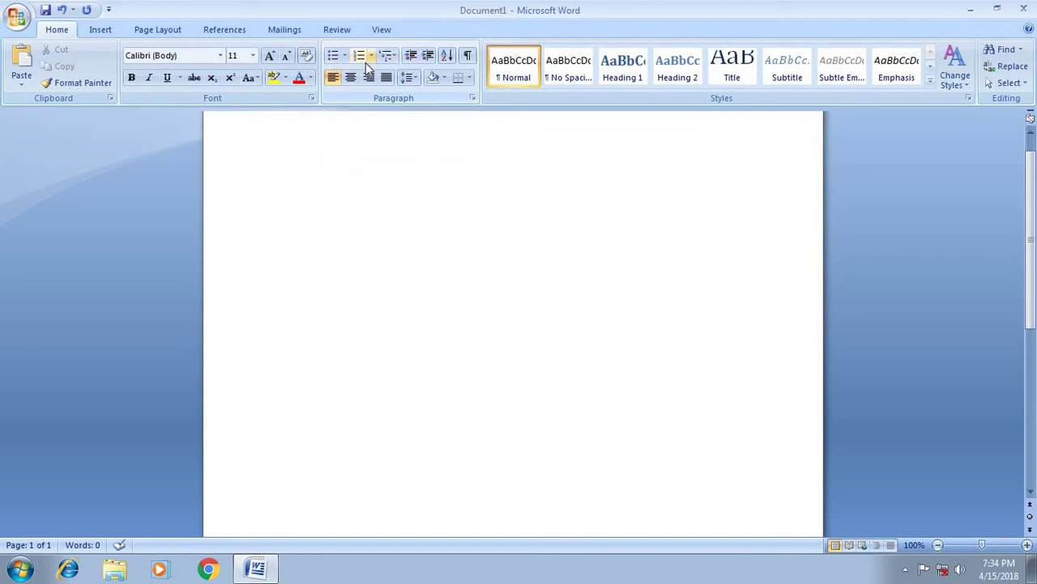
{"action": "left_click", "coordinate": [347, 57]}
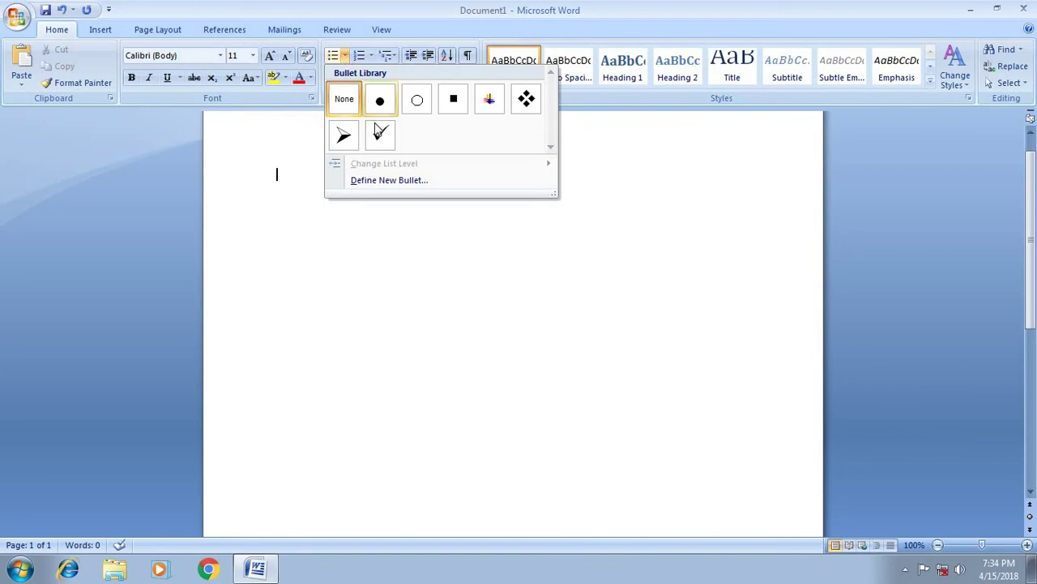
{"action": "left_click", "coordinate": [526, 100]}
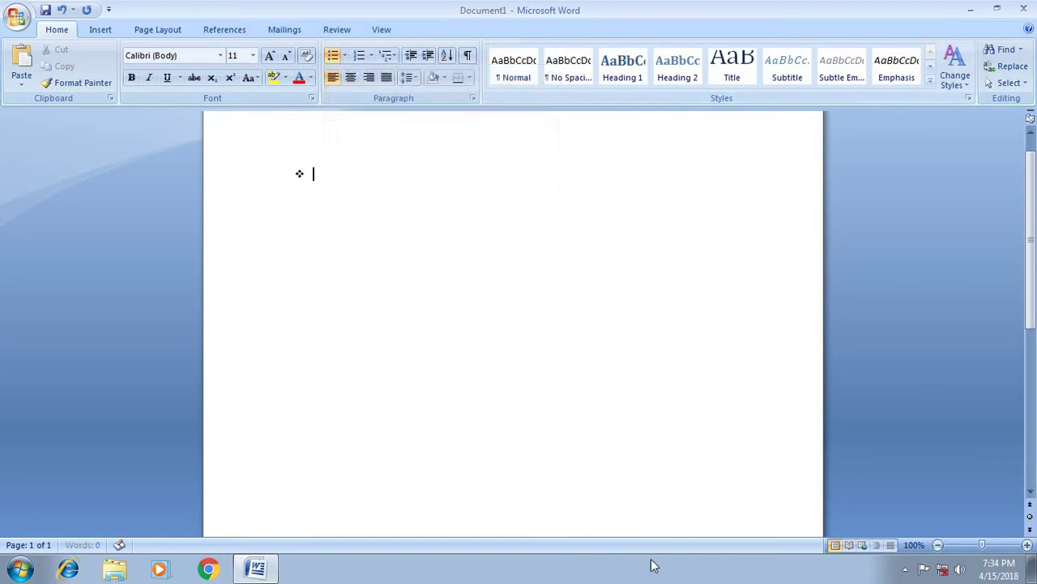
Enter five first names as diamond-bulleted items, ending on a fresh line.
{"action": "type", "text": "s"}
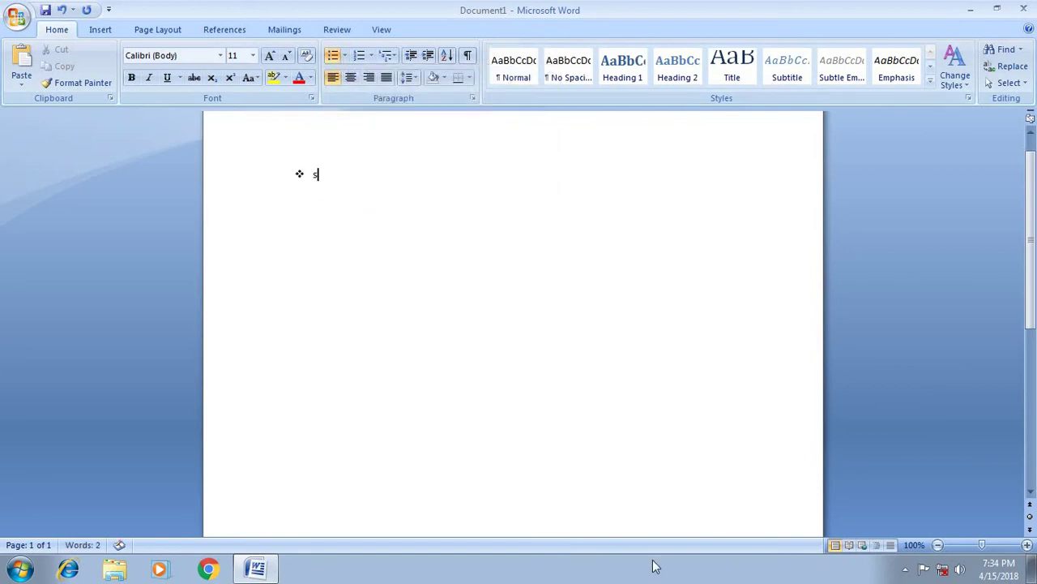
{"action": "type", "text": "agar"}
{"action": "key", "text": "Return"}
{"action": "type", "text": "suman"}
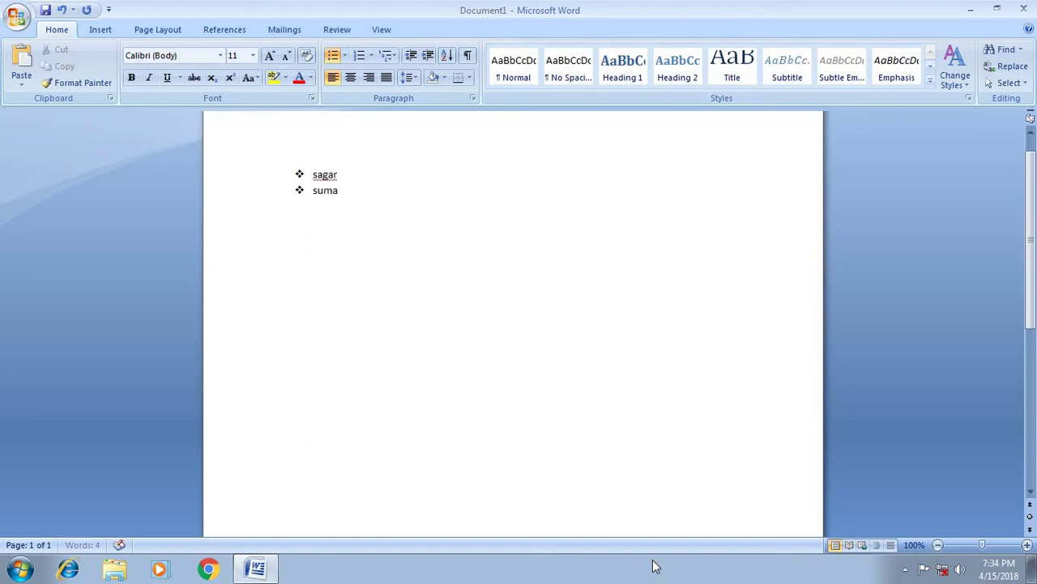
{"action": "key", "text": "Return"}
{"action": "type", "text": "i"}
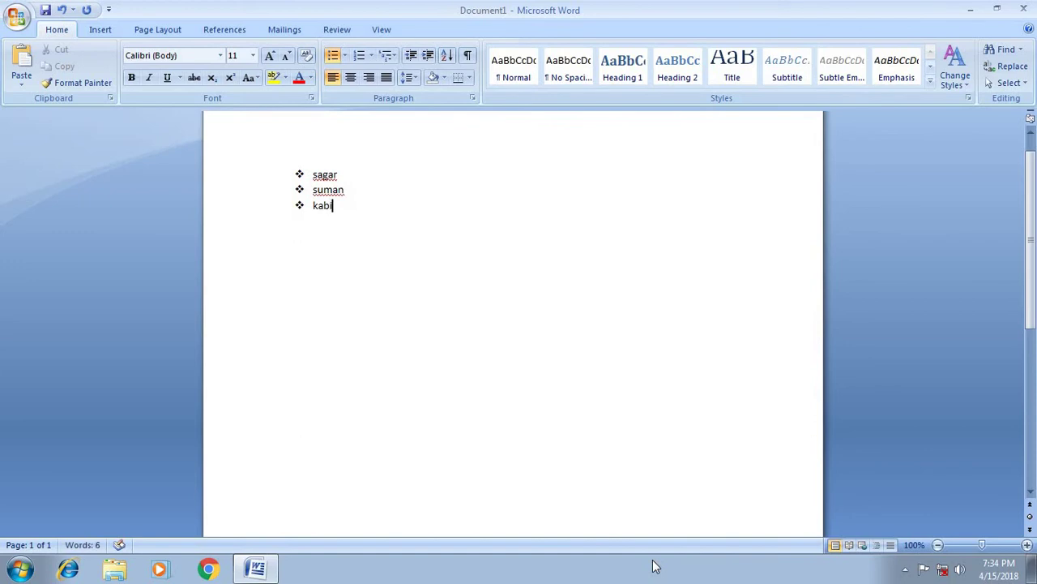
{"action": "type", "text": "r"}
{"action": "key", "text": "Return"}
{"action": "type", "text": "golu"}
{"action": "key", "text": "Return"}
{"action": "type", "text": "ranj"}
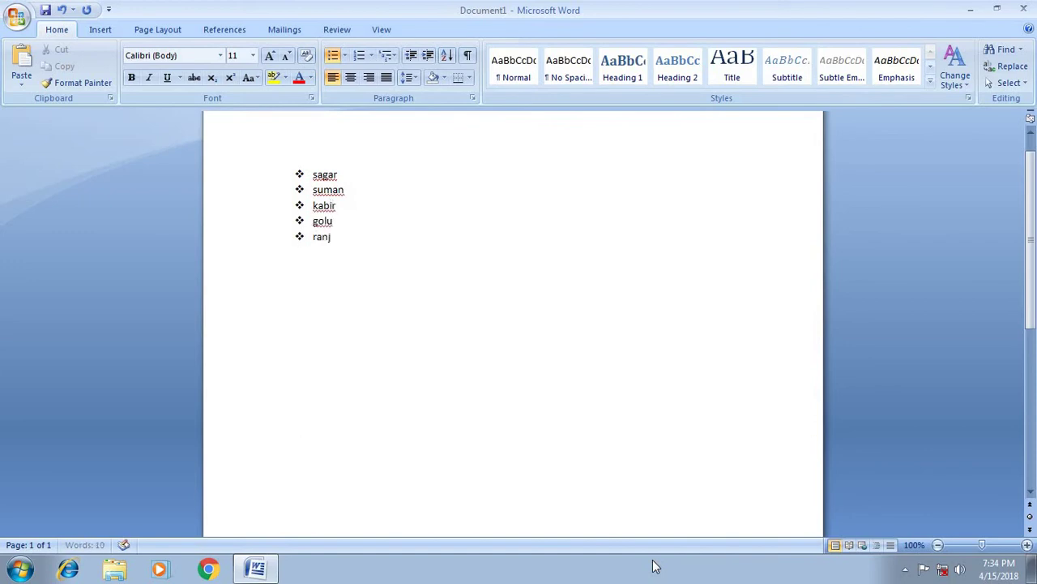
{"action": "type", "text": "u"}
{"action": "key", "text": "Return"}
{"action": "key", "text": "Return"}
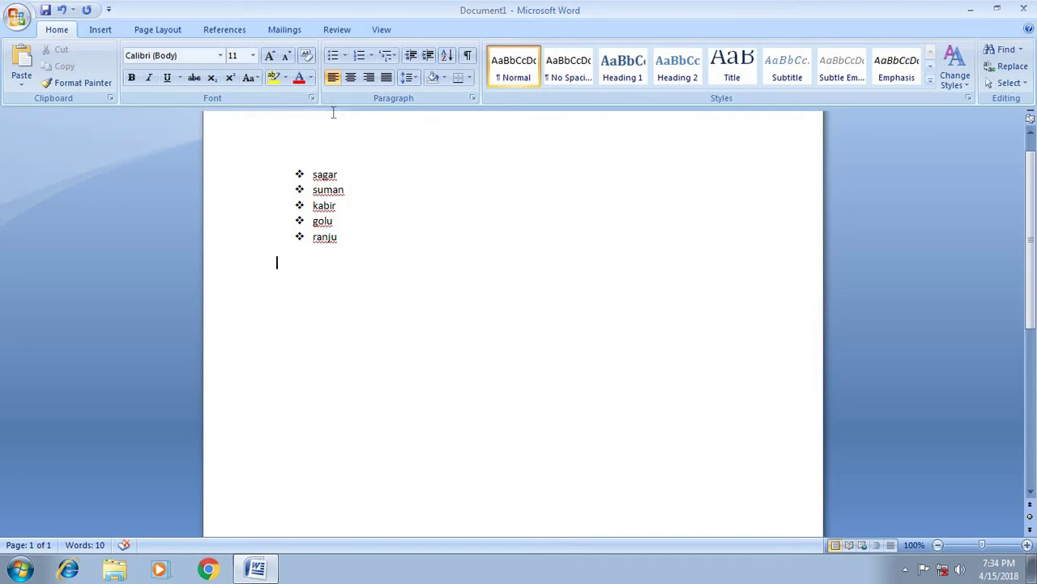
Create an A–D lettered list of four random-text items and end it at the empty fifth item.
{"action": "left_click", "coordinate": [372, 57]}
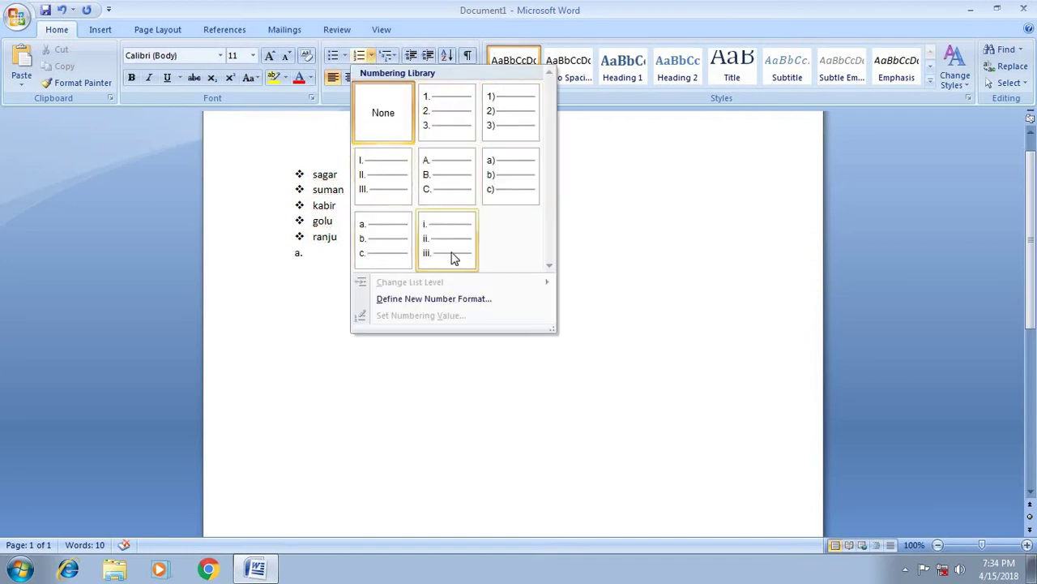
{"action": "left_click", "coordinate": [435, 164]}
{"action": "type", "text": "mds"}
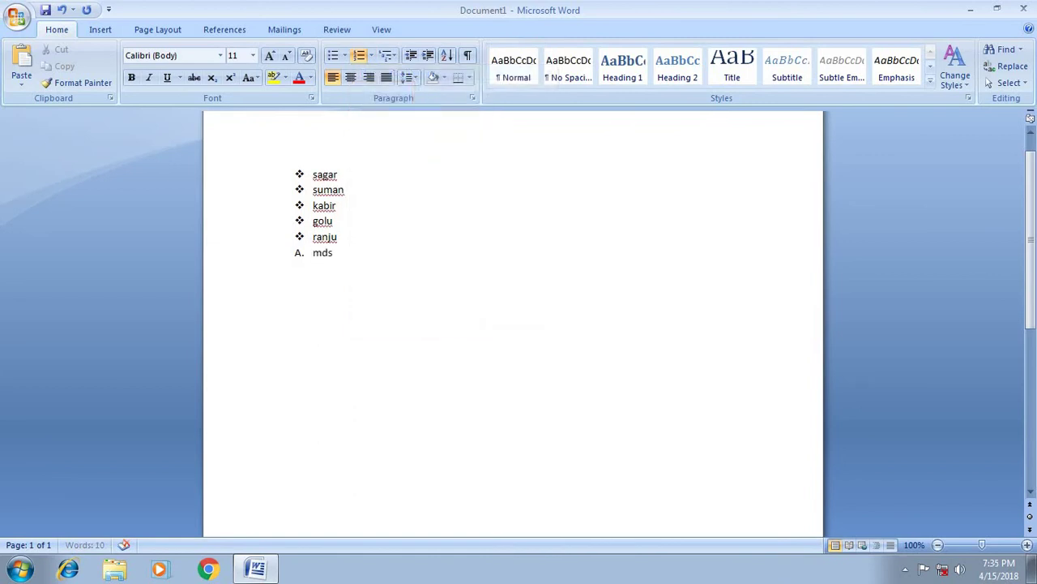
{"action": "type", "text": "fjsrfasjkl"}
{"action": "key", "text": "Return"}
{"action": "type", "text": "sfjsdhfask"}
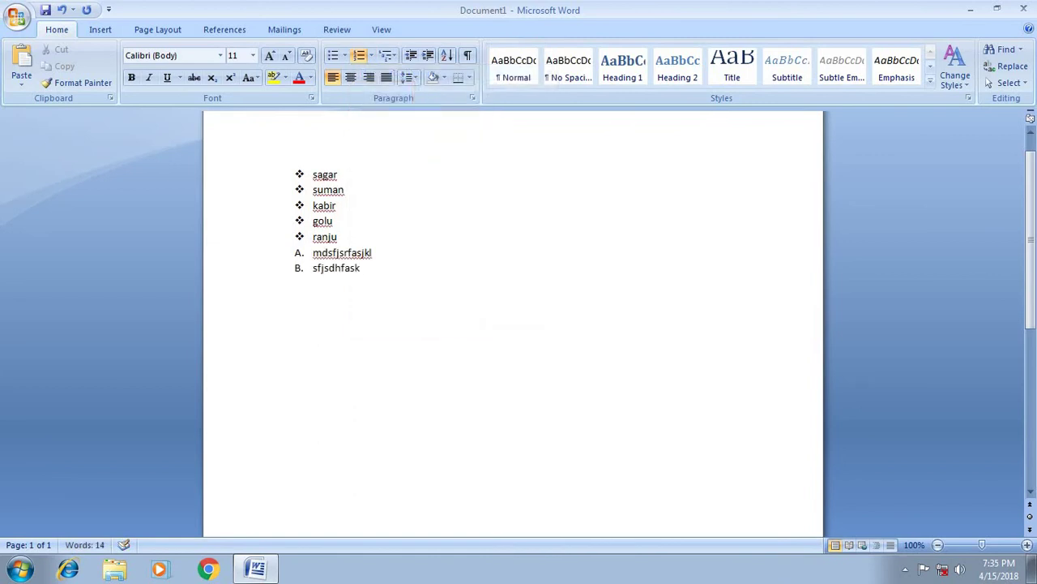
{"action": "type", "text": "sfksadhkfhy"}
{"action": "key", "text": "Return"}
{"action": "type", "text": "sfhsdof"}
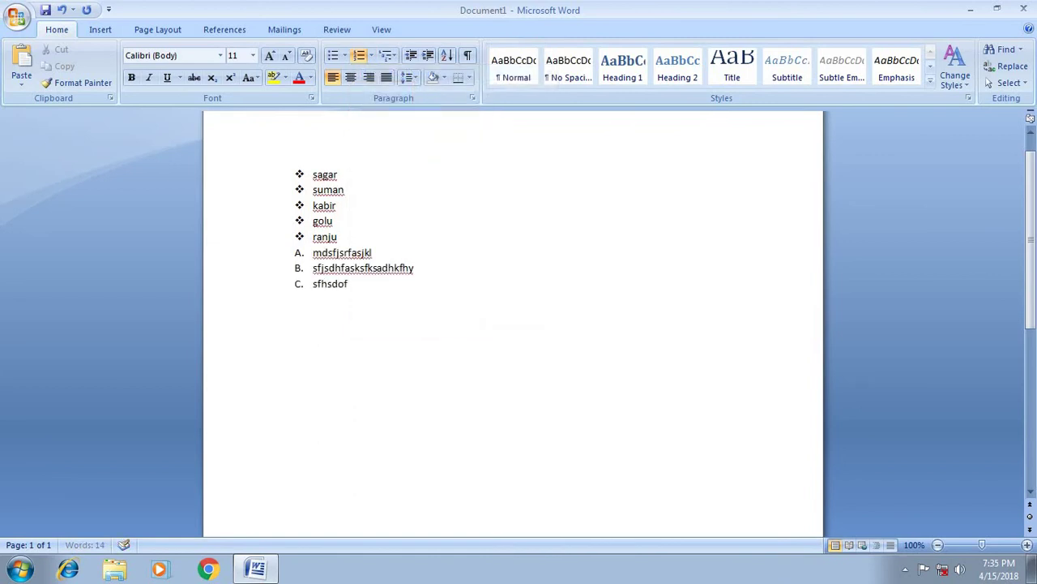
{"action": "key", "text": "Return"}
{"action": "type", "text": "sfhsdkf"}
{"action": "key", "text": "Return"}
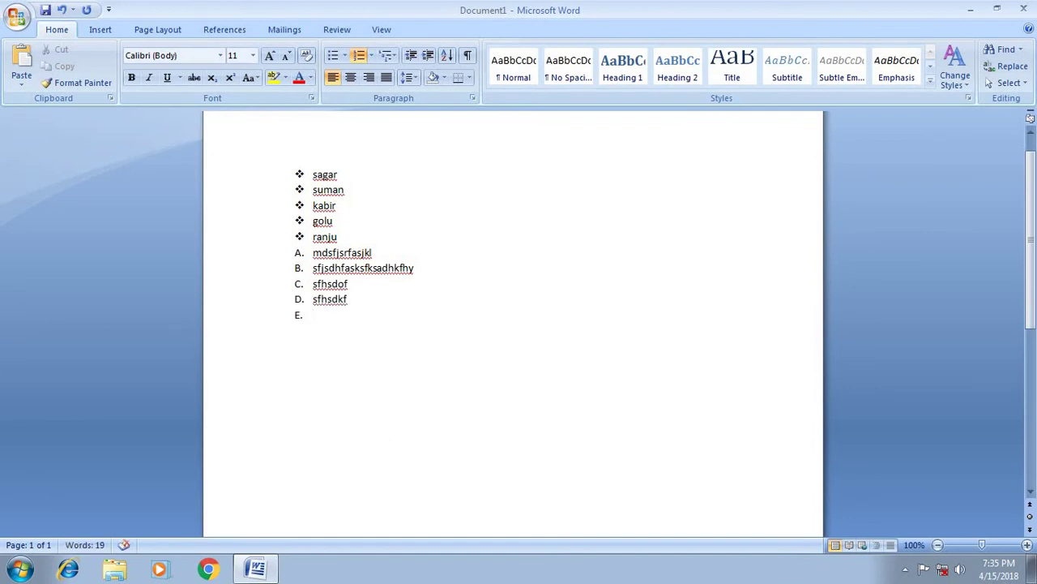
{"action": "key", "text": "Return"}
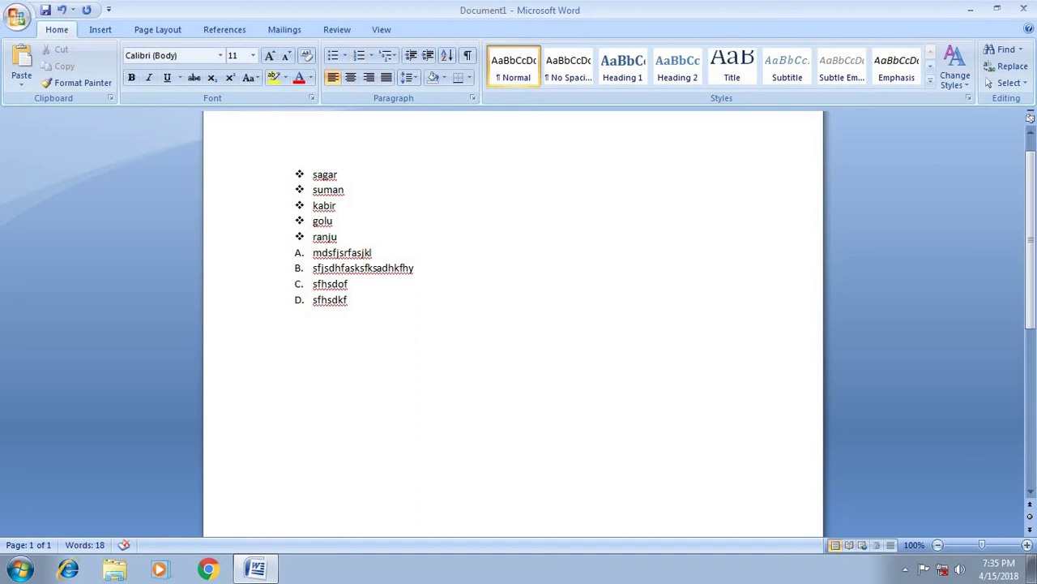
{"action": "left_click", "coordinate": [396, 57]}
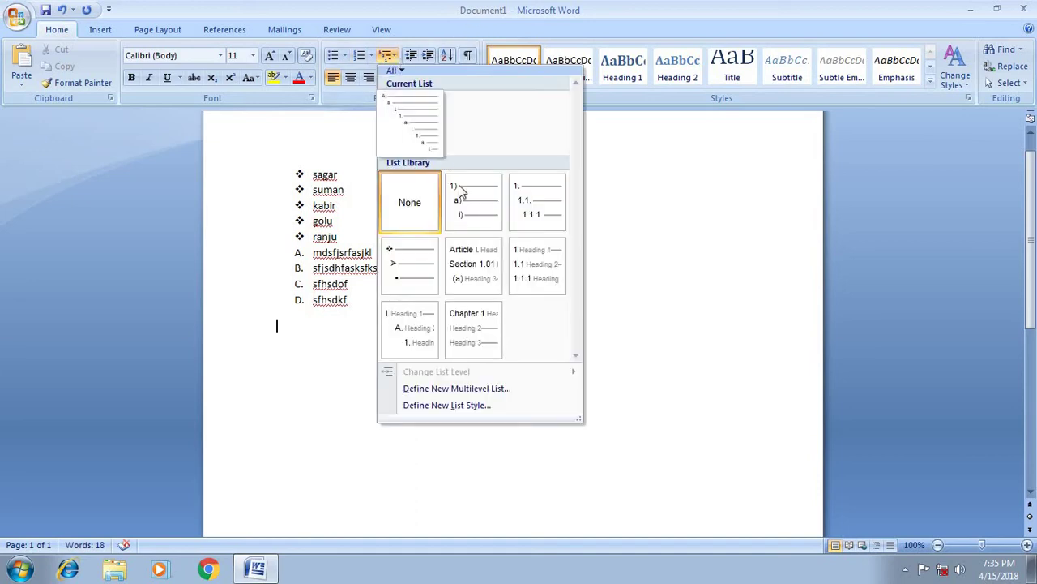
{"action": "mouse_move", "coordinate": [536, 201]}
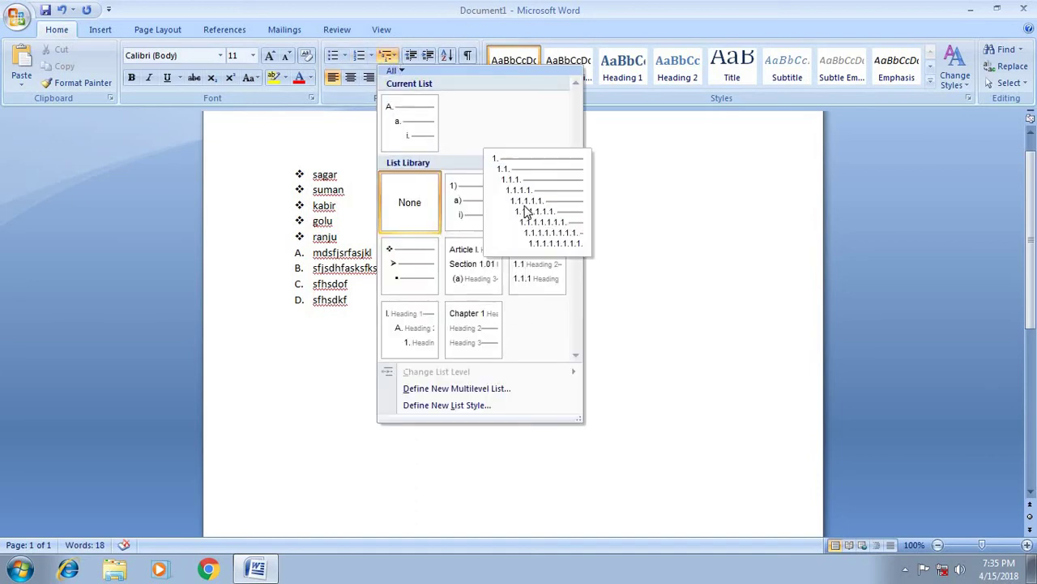
Add a multilevel numbered list: fgdjfkgfd, jgfd1, xfgfd, dfgds, dgadsfg.
{"action": "left_click", "coordinate": [525, 211]}
{"action": "type", "text": "f"}
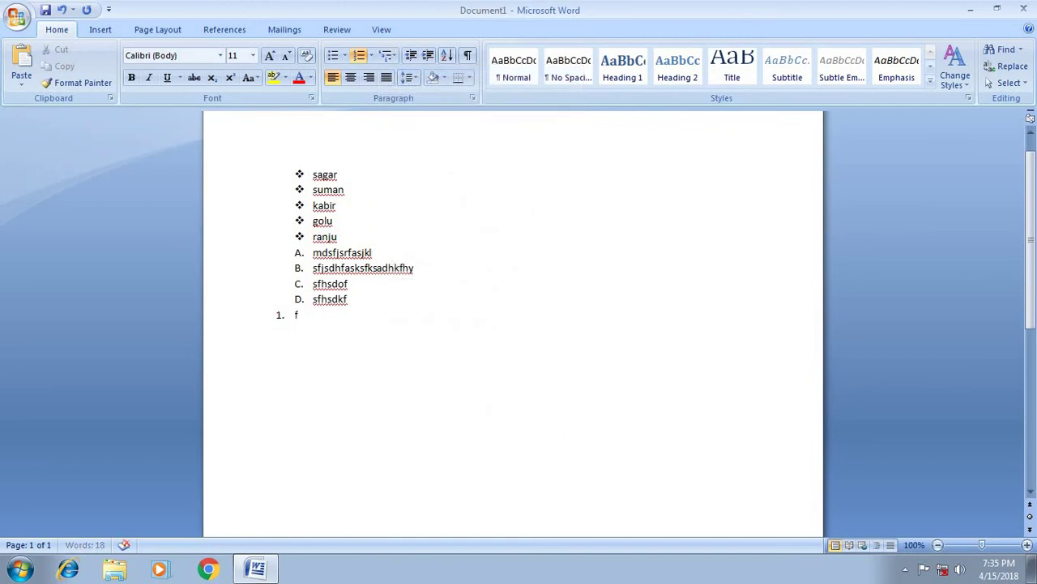
{"action": "type", "text": "gdjfkgfd"}
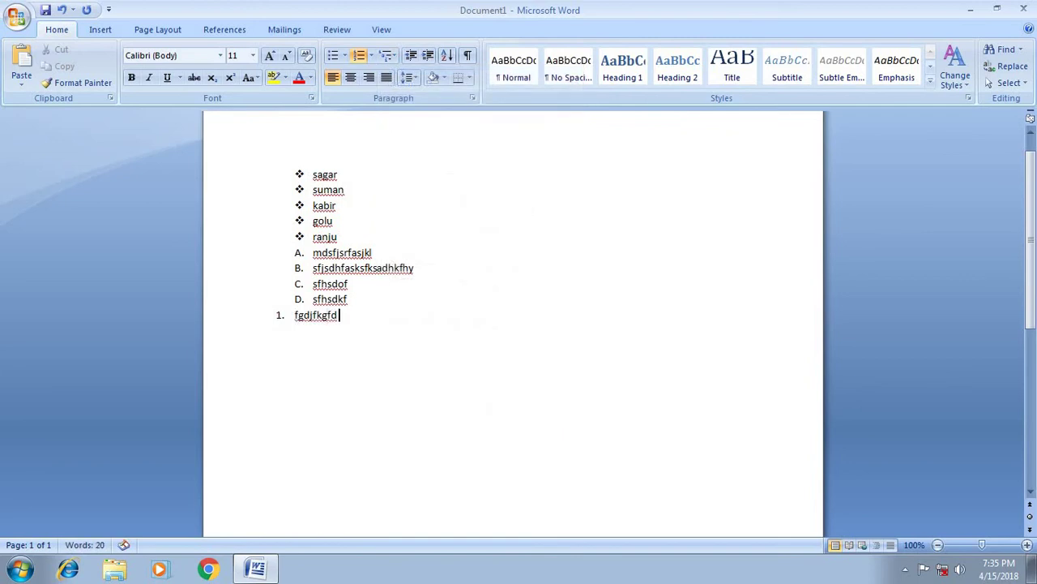
{"action": "key", "text": "Return"}
{"action": "type", "text": "jgfd"}
{"action": "type", "text": "1"}
{"action": "key", "text": "Return"}
{"action": "type", "text": "xfgfd"}
{"action": "key", "text": "Return"}
{"action": "type", "text": "dfgds"}
{"action": "key", "text": "Return"}
{"action": "type", "text": "dgadsfg"}
{"action": "key", "text": "Return"}
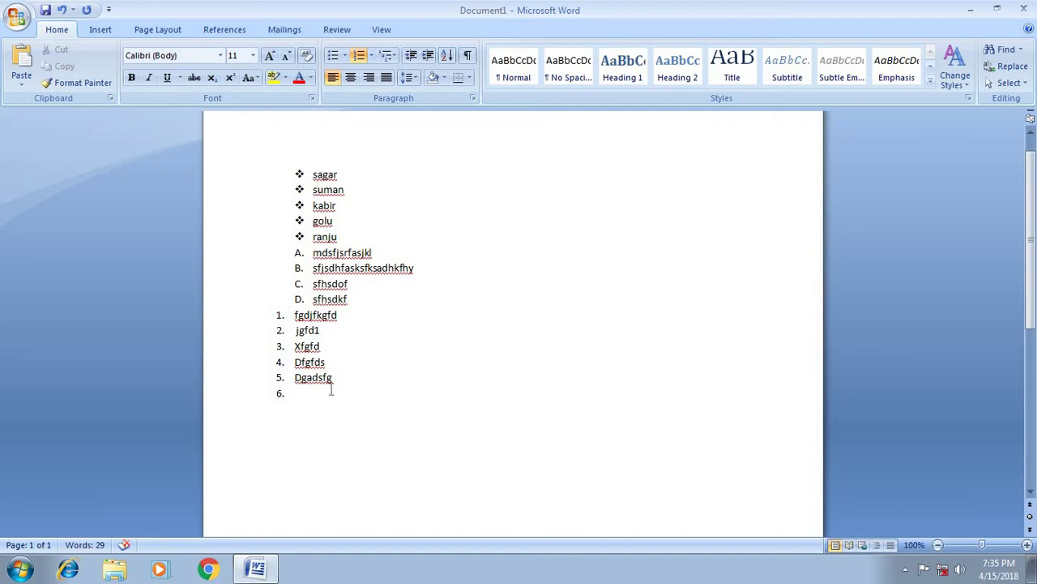
Select every list on the page and cut them all.
{"action": "left_click_drag", "start_coordinate": [331, 390], "coordinate": [294, 315]}
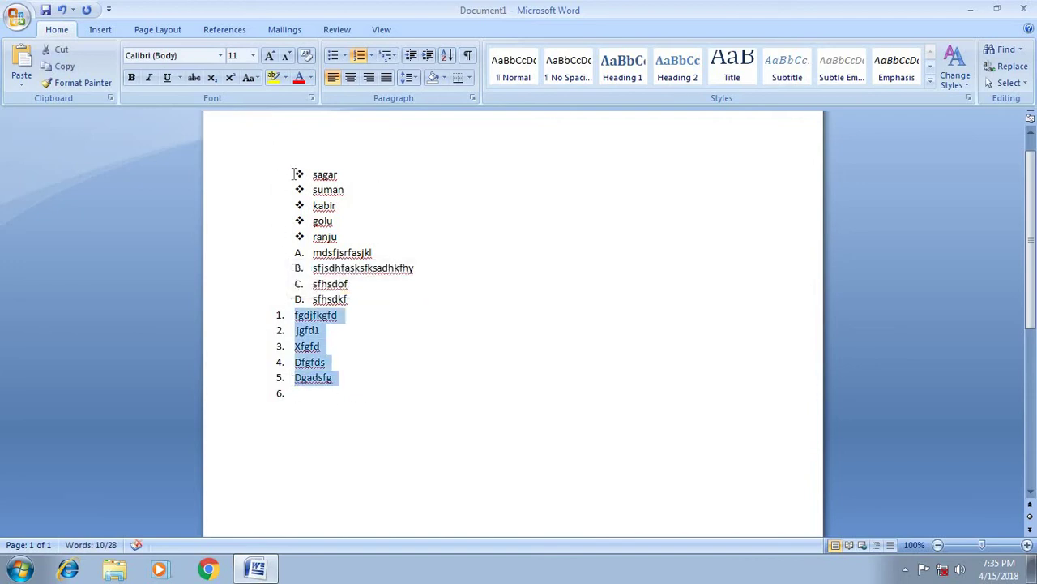
{"action": "mouse_move", "coordinate": [294, 174]}
{"action": "left_mouse_down"}
{"action": "mouse_move", "coordinate": [331, 390]}
{"action": "mouse_move", "coordinate": [317, 180]}
{"action": "left_mouse_up"}
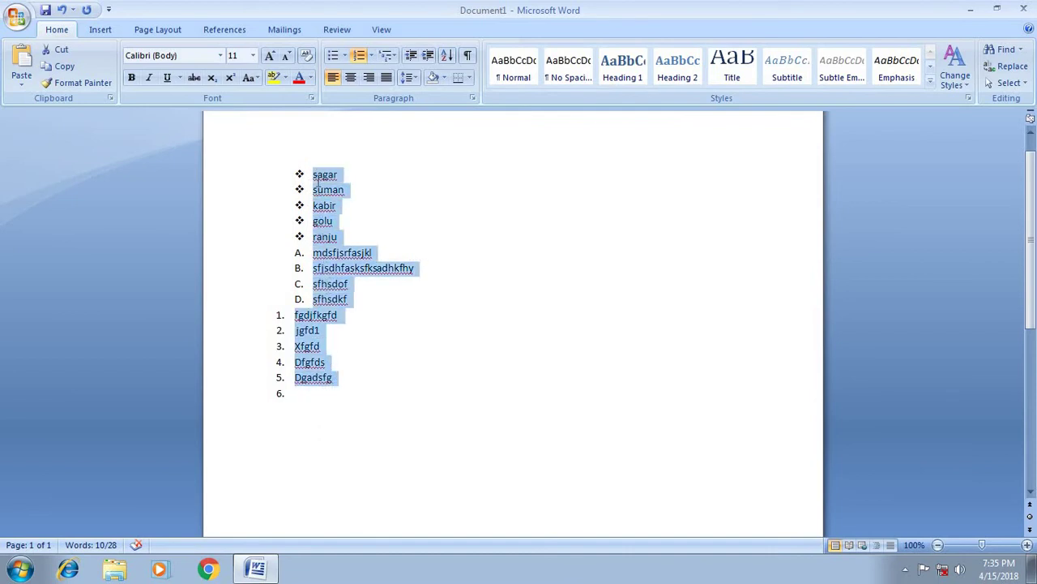
{"action": "left_click", "coordinate": [50, 50]}
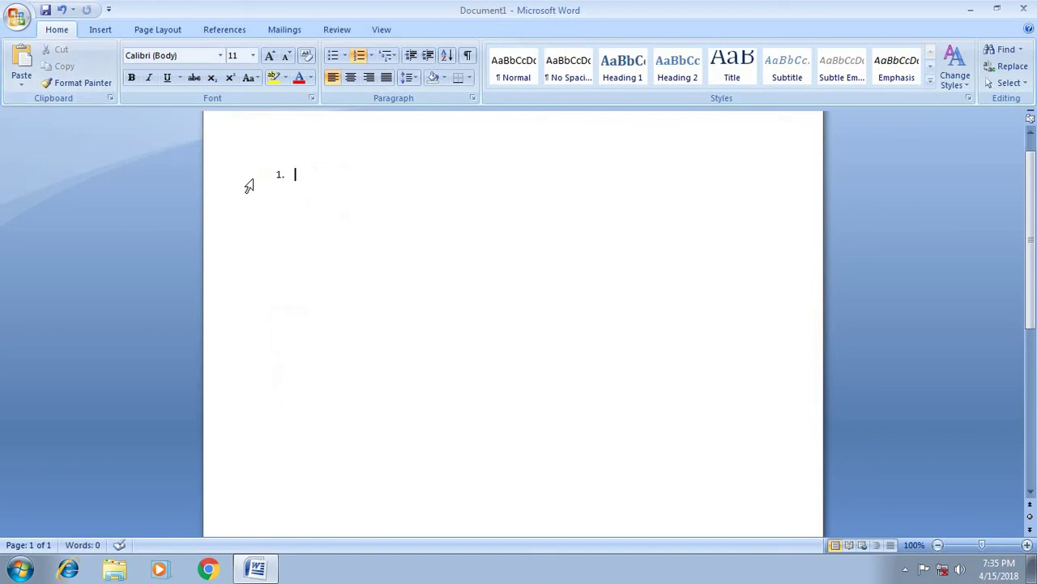
Remove the leftover numbering, type a two-word name on the first line, and select it.
{"action": "key", "text": "BackSpace"}
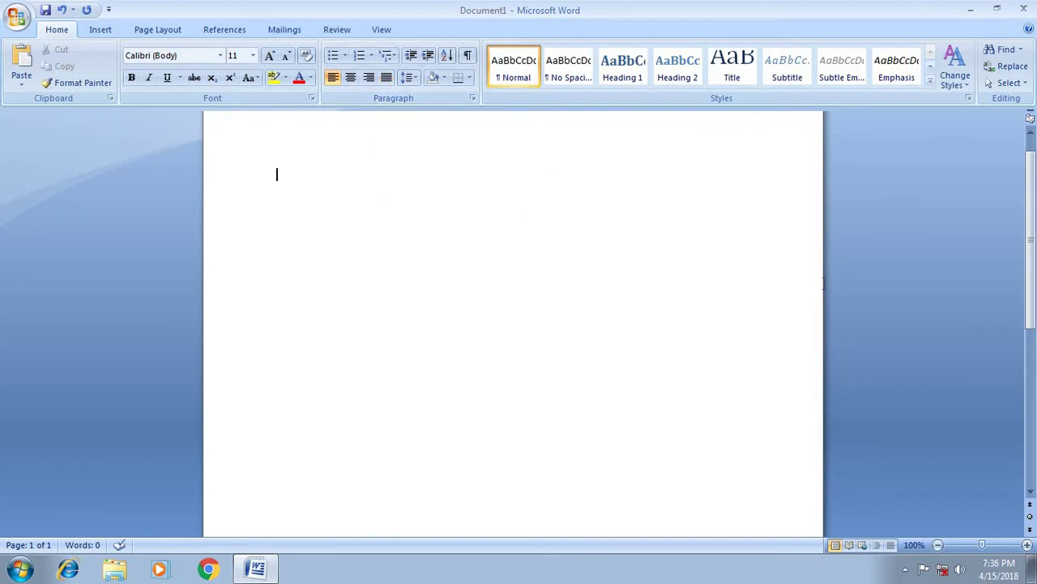
{"action": "type", "text": "sagar"}
{"action": "key", "text": "BackSpace"}
{"action": "key", "text": "BackSpace"}
{"action": "key", "text": "BackSpace"}
{"action": "key", "text": "BackSpace"}
{"action": "key", "text": "BackSpace"}
{"action": "type", "text": "Kabi"}
{"action": "type", "text": "r kumar"}
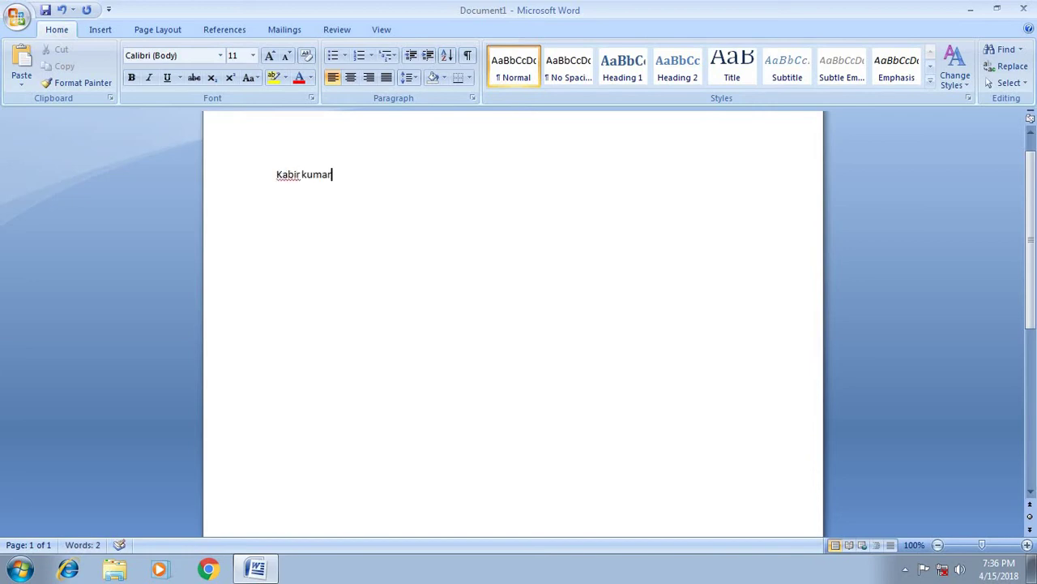
{"action": "key", "text": "shift+Left"}
{"action": "key", "text": "shift+Left"}
{"action": "key", "text": "shift+Left"}
{"action": "key", "text": "shift+Left"}
{"action": "key", "text": "shift+Left"}
{"action": "key", "text": "shift+Left"}
{"action": "key", "text": "shift+Left"}
{"action": "key", "text": "shift+Left"}
{"action": "key", "text": "shift+Left"}
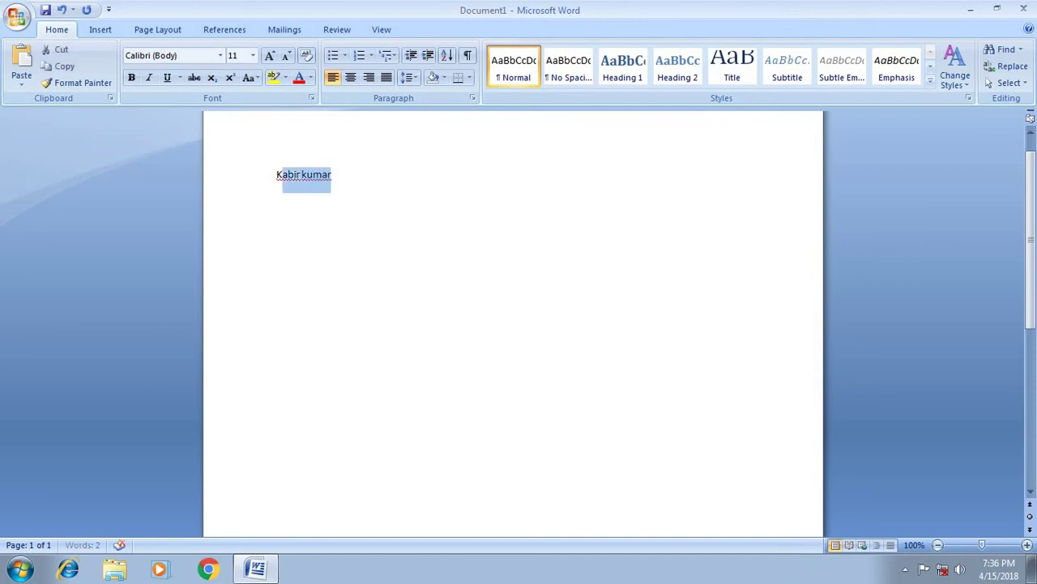
{"action": "key", "text": "shift+Left"}
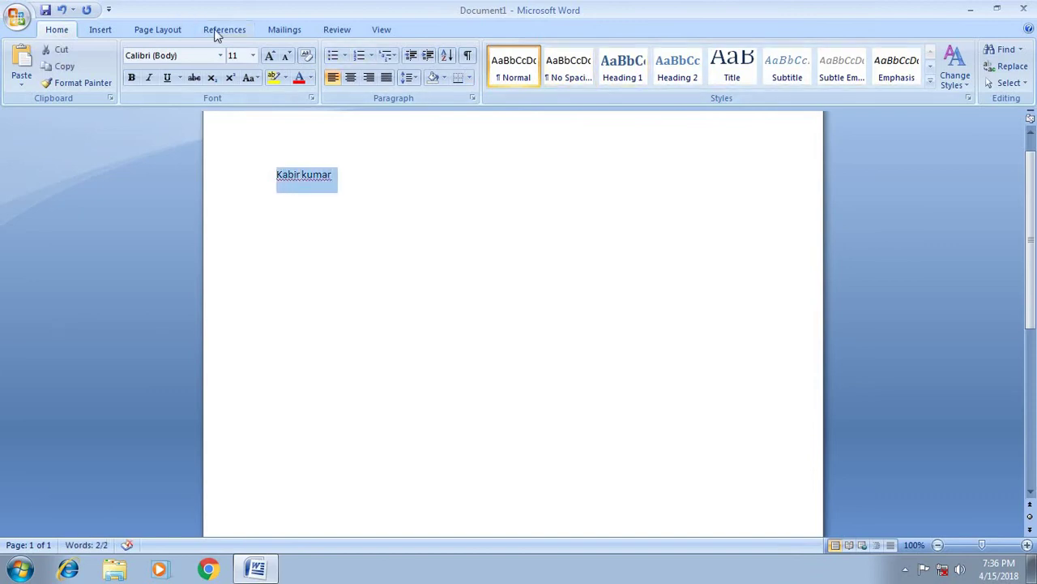
{"action": "left_click", "coordinate": [252, 55]}
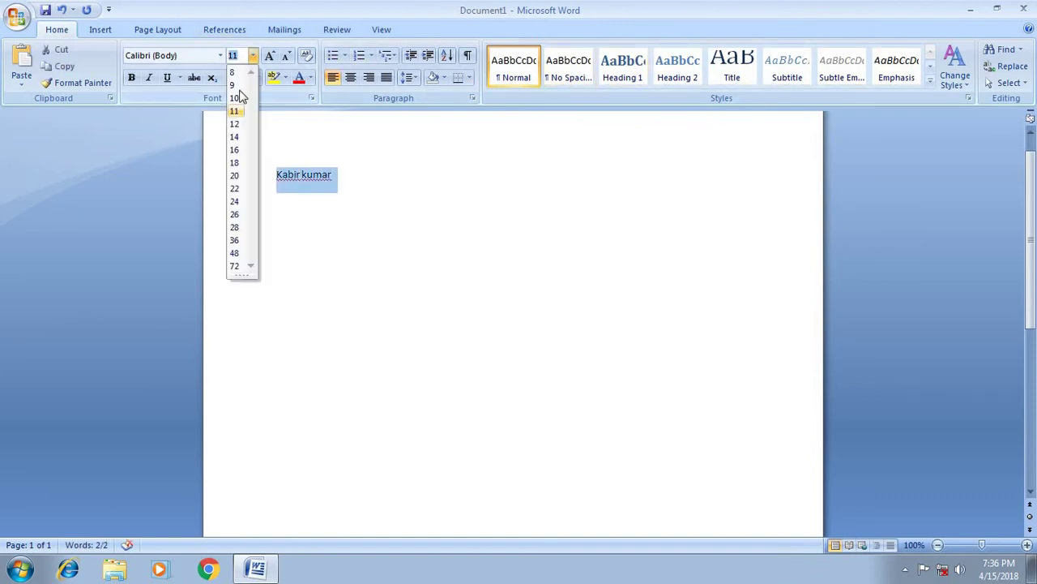
Set the name to font size 26, try center and right alignment, and finish justified.
{"action": "left_click", "coordinate": [235, 214]}
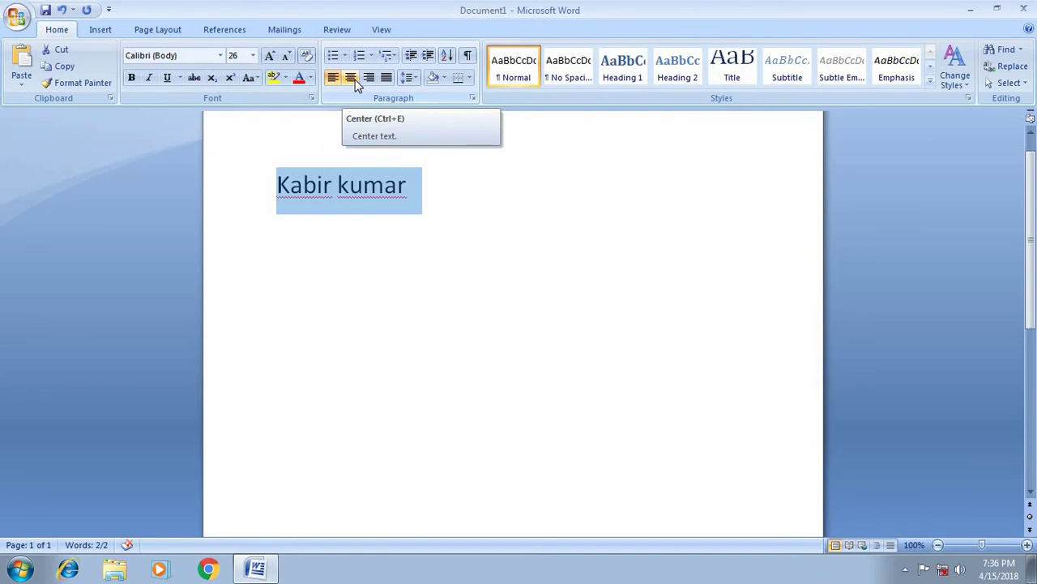
{"action": "left_click", "coordinate": [351, 78]}
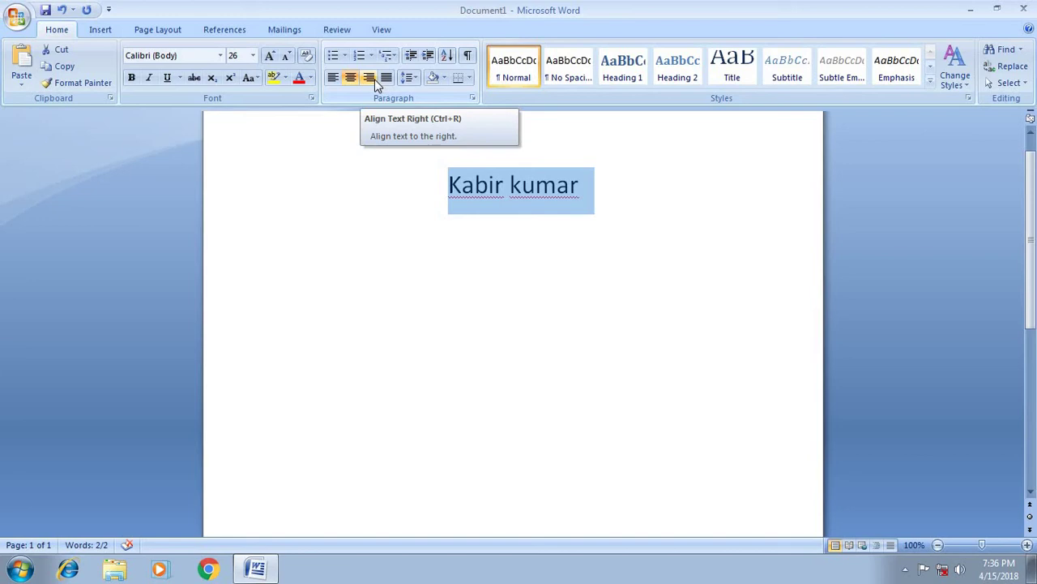
{"action": "left_click", "coordinate": [369, 78]}
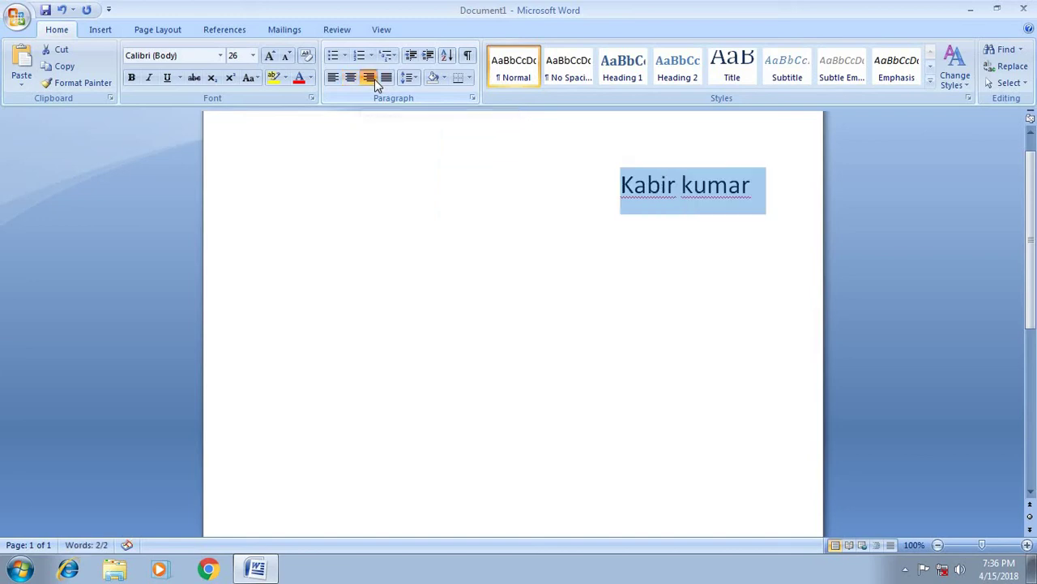
{"action": "left_click", "coordinate": [387, 79]}
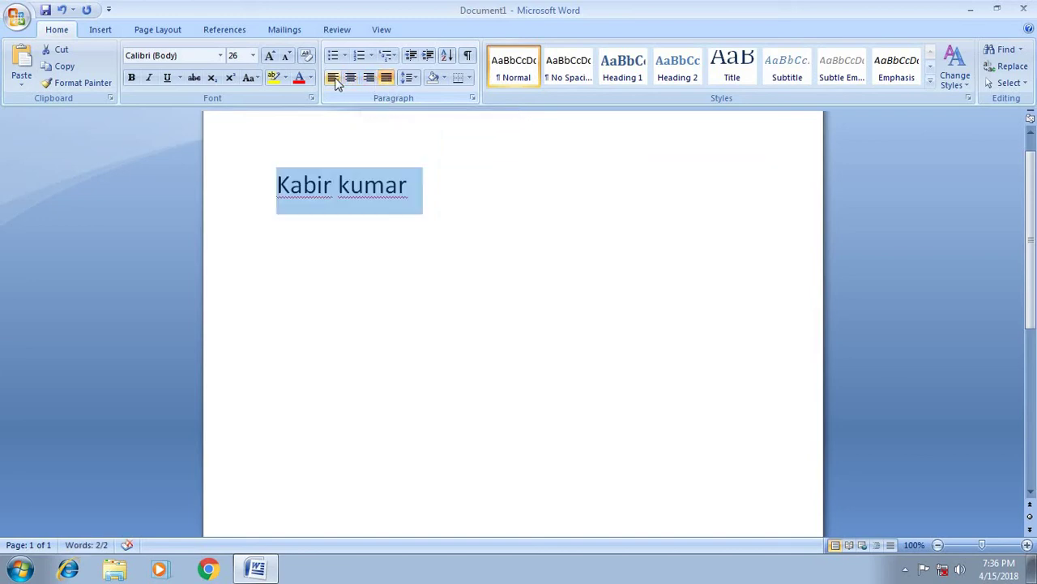
{"action": "left_click", "coordinate": [351, 79]}
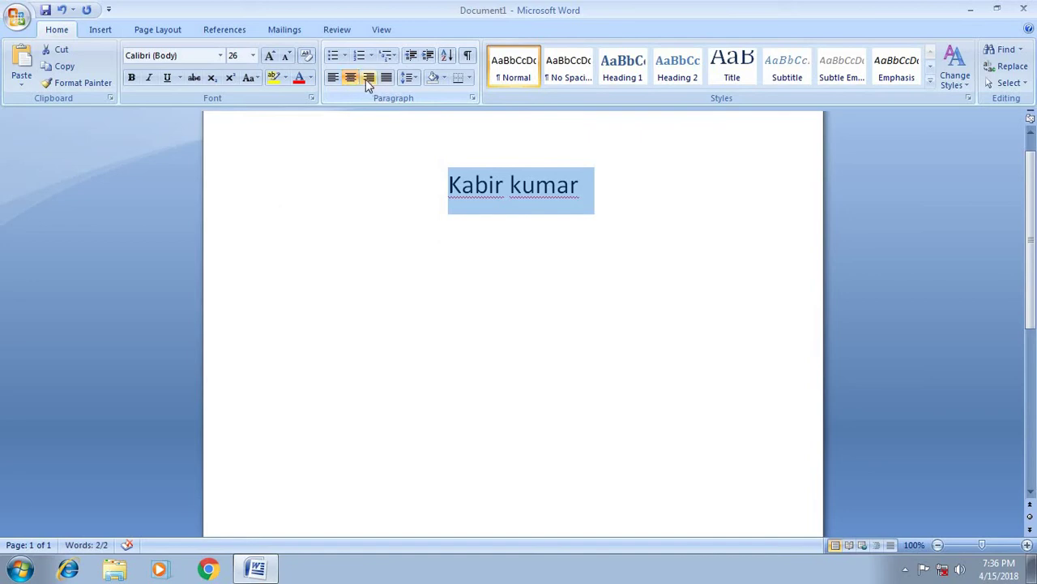
{"action": "left_click", "coordinate": [368, 78]}
{"action": "left_click", "coordinate": [382, 79]}
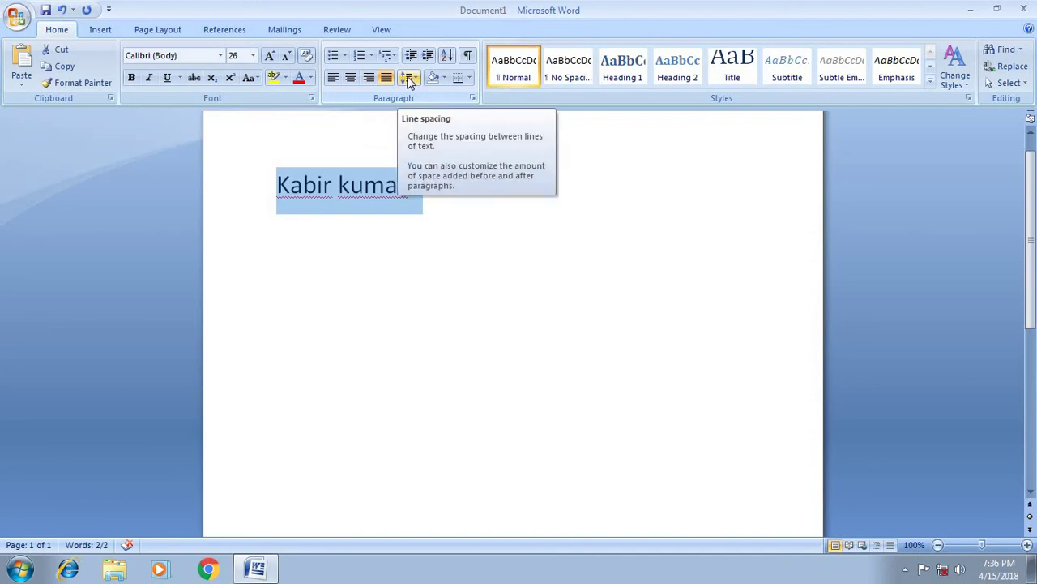
Replace the name with the sentence 'I don't mind go to hell in bad boy' and select it.
{"action": "key", "text": "Delete"}
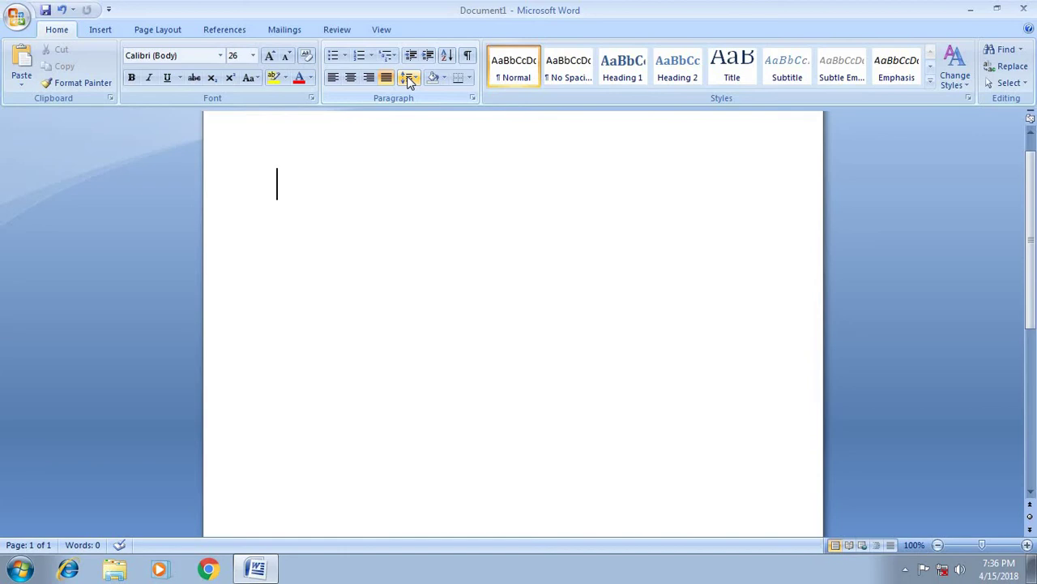
{"action": "type", "text": "s"}
{"action": "key", "text": "BackSpace"}
{"action": "type", "text": "I do"}
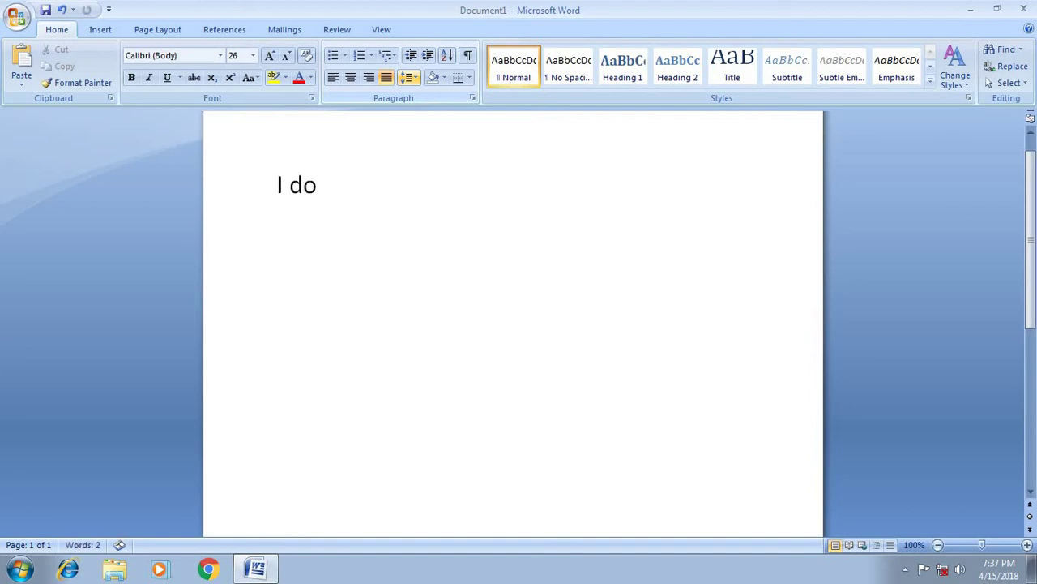
{"action": "type", "text": "n't min"}
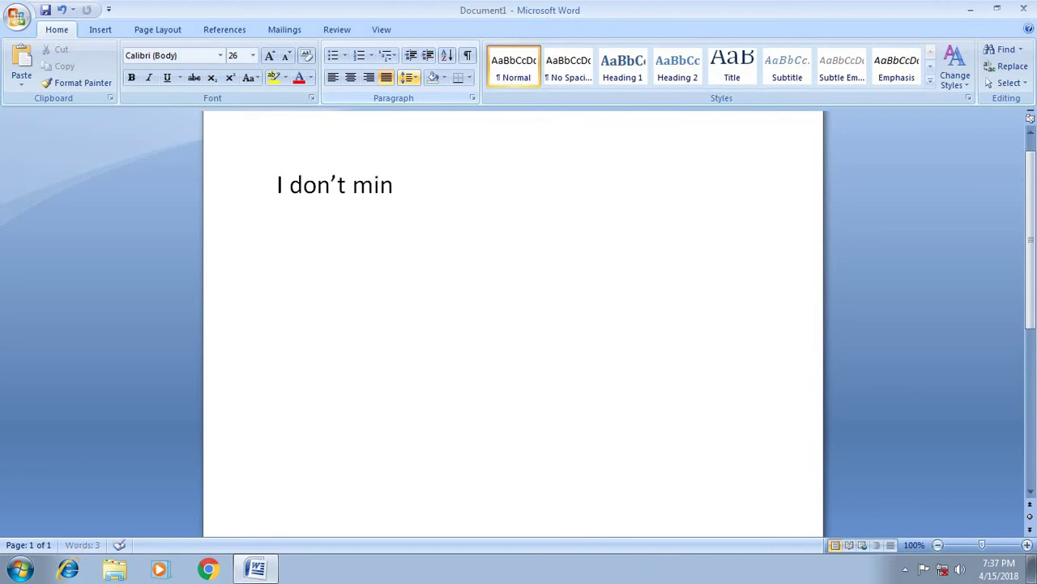
{"action": "type", "text": "d go to"}
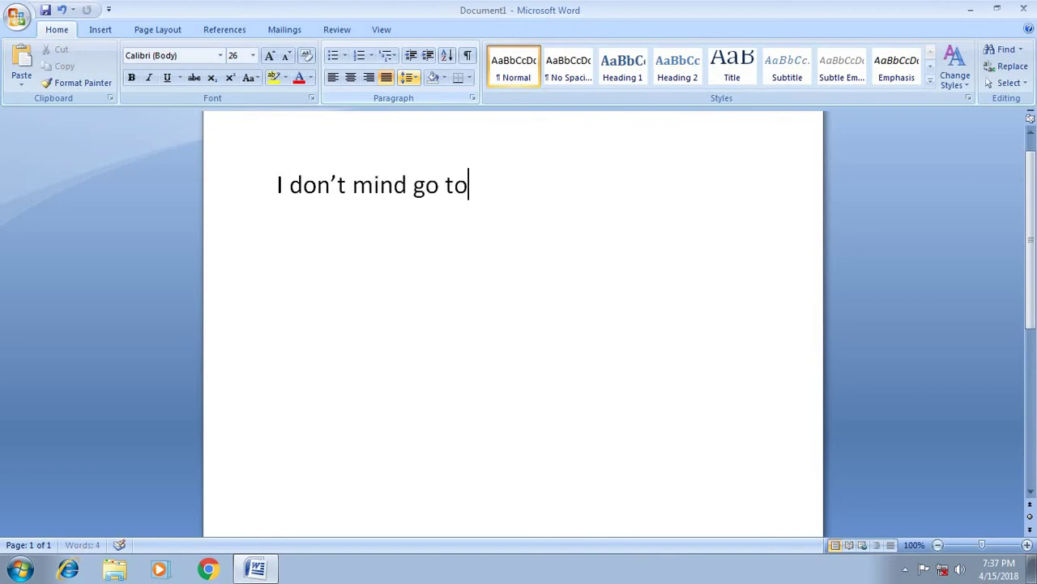
{"action": "type", "text": " hell "}
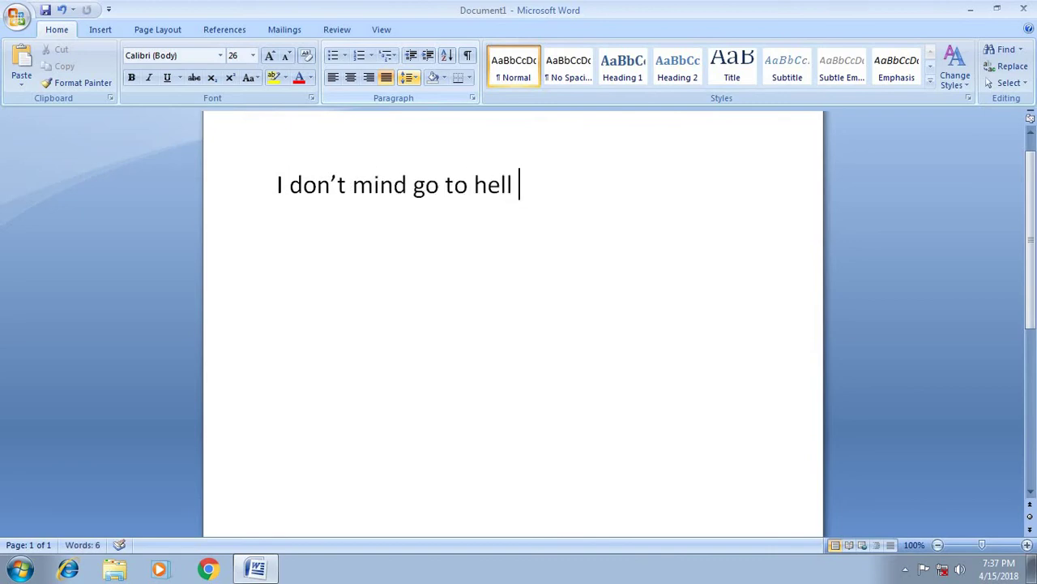
{"action": "type", "text": "in bad"}
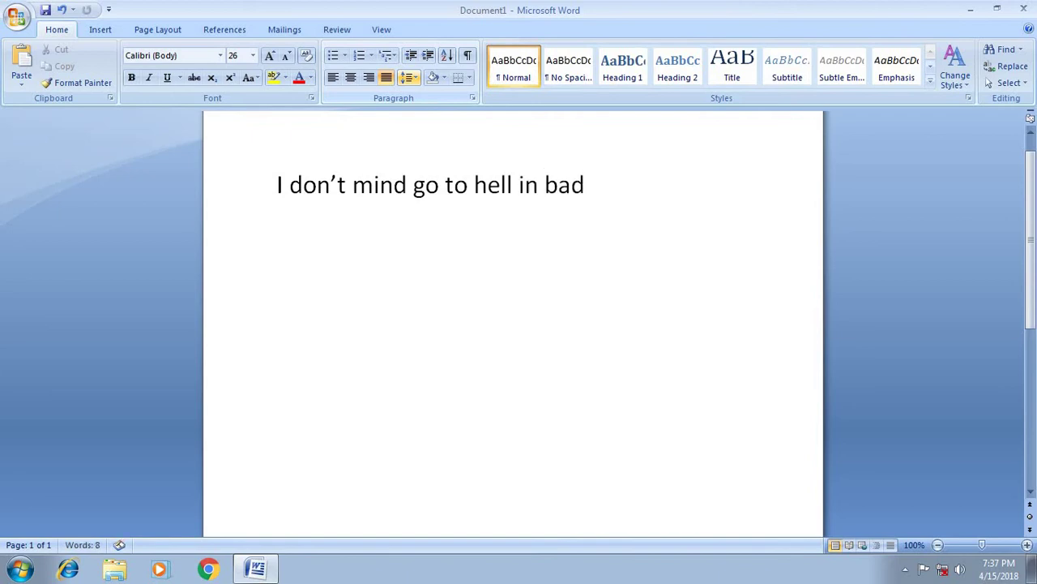
{"action": "type", "text": " boy"}
{"action": "left_click_drag", "start_coordinate": [644, 191], "coordinate": [276, 194]}
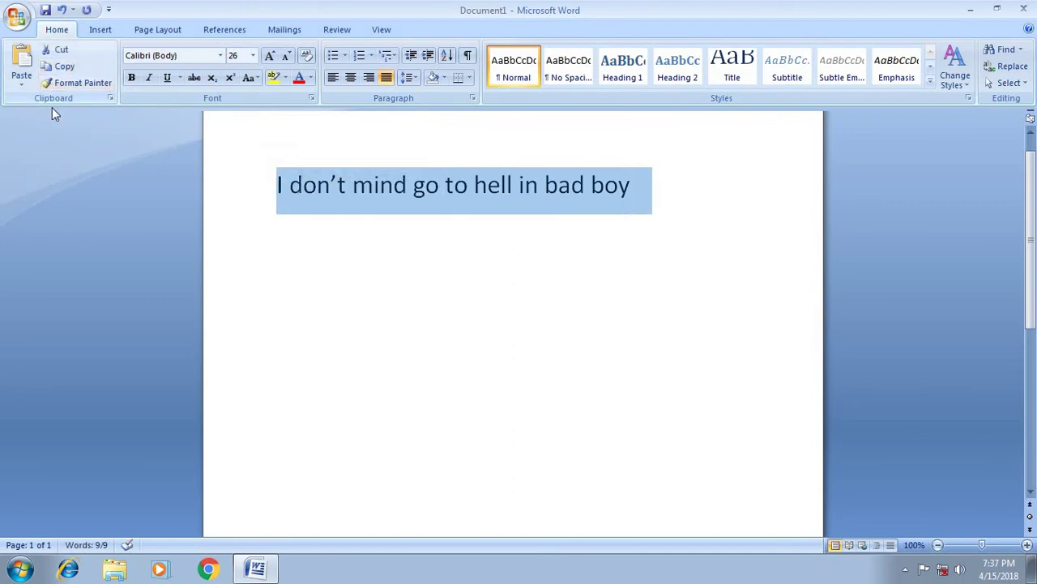
Copy the sentence line and paste it repeatedly to fill the page with copies.
{"action": "left_click", "coordinate": [64, 67]}
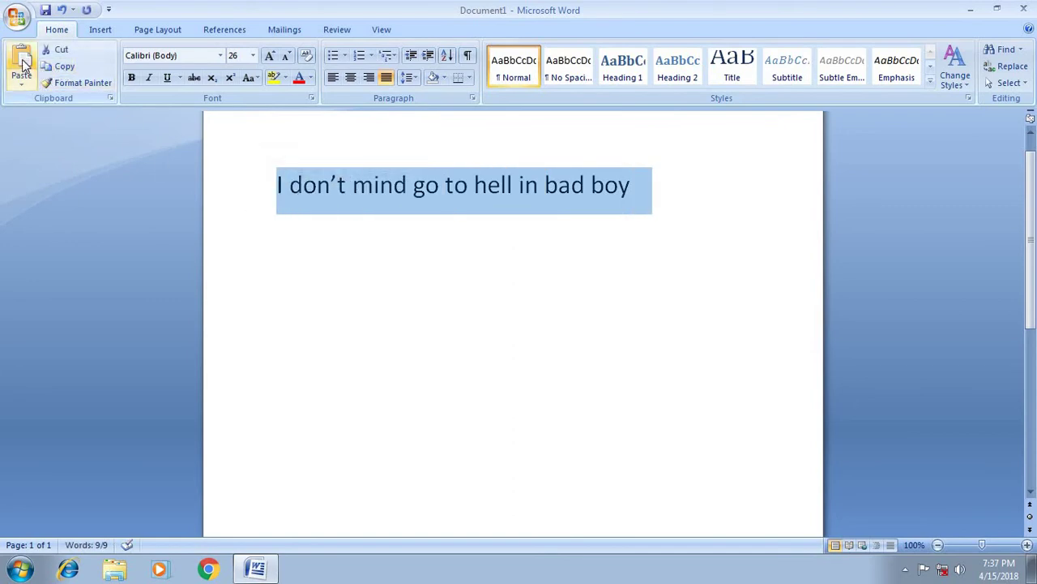
{"action": "left_click", "coordinate": [22, 63]}
{"action": "left_click", "coordinate": [22, 63]}
{"action": "left_click", "coordinate": [23, 63]}
{"action": "left_click", "coordinate": [23, 64]}
{"action": "left_click", "coordinate": [23, 63]}
{"action": "left_click", "coordinate": [22, 64]}
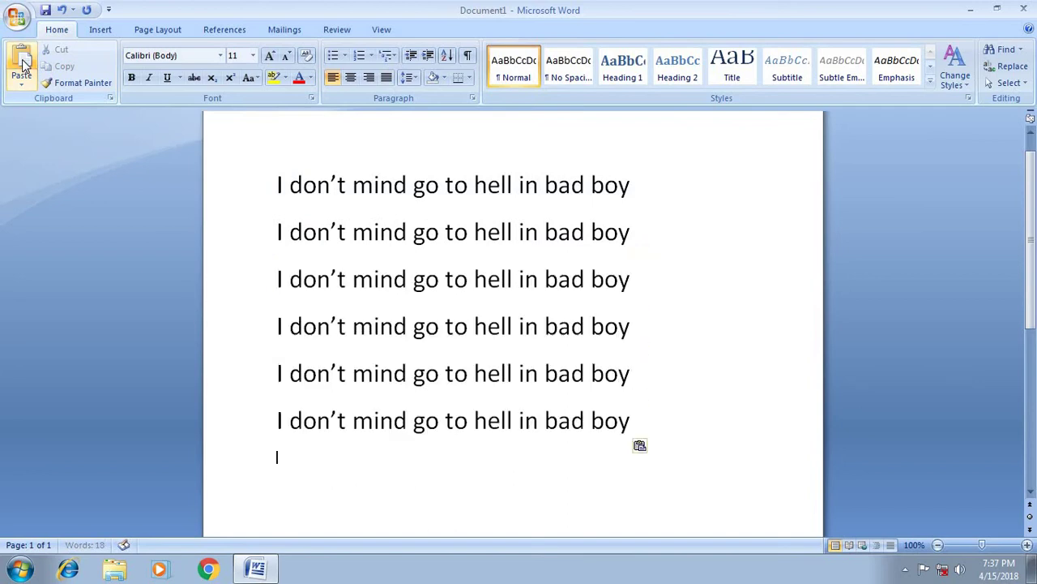
{"action": "left_click", "coordinate": [23, 63]}
{"action": "left_click", "coordinate": [22, 63]}
Select all the repeated sentence lines in the document with Ctrl+A.
{"action": "scroll", "coordinate": [469, 236], "scroll_direction": "up", "scroll_amount": 2}
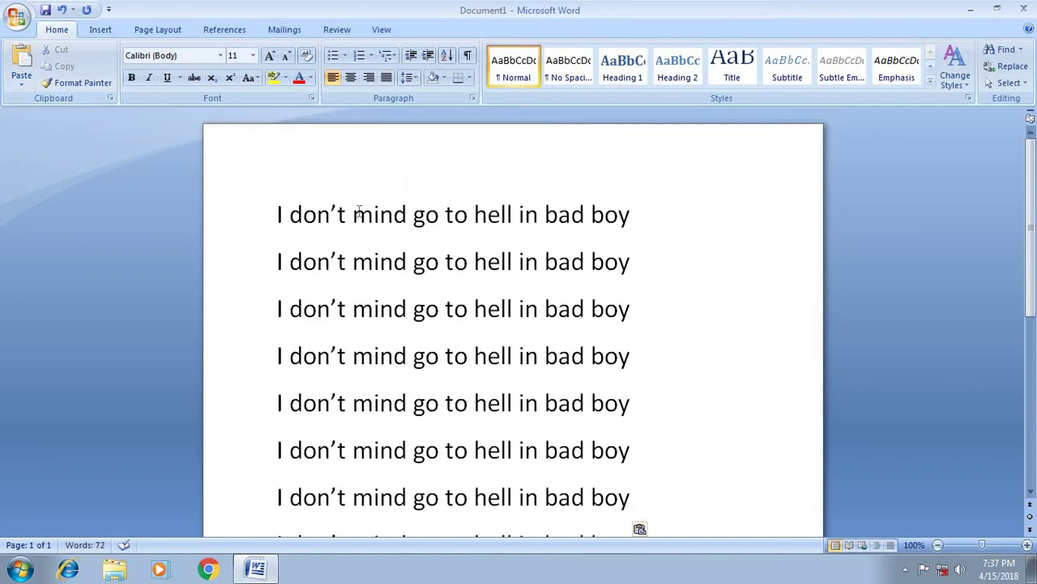
{"action": "mouse_move", "coordinate": [276, 212]}
{"action": "left_mouse_down"}
{"action": "mouse_move", "coordinate": [347, 306]}
{"action": "mouse_move", "coordinate": [541, 500]}
{"action": "mouse_move", "coordinate": [672, 478]}
{"action": "left_mouse_up"}
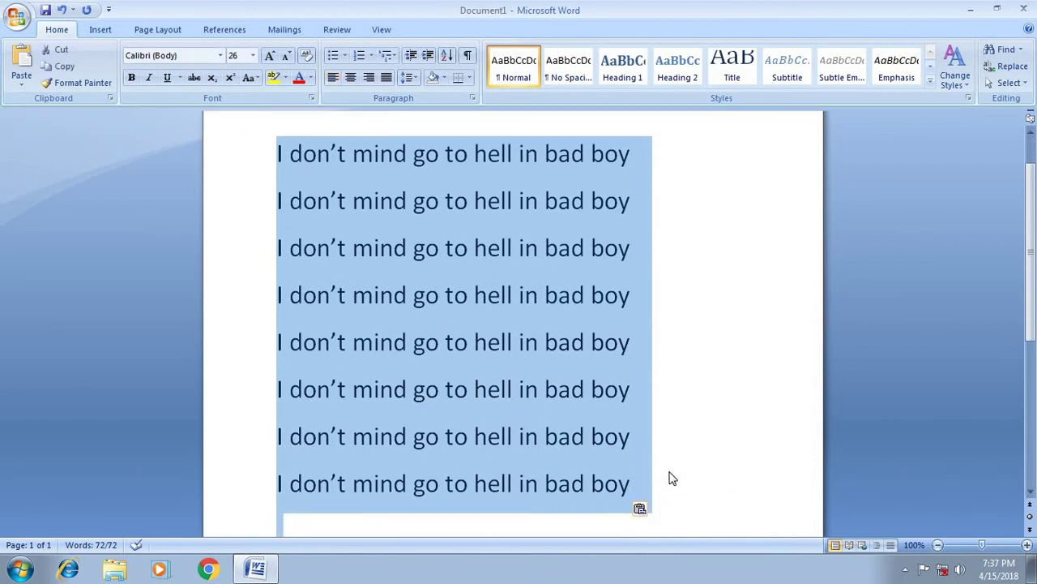
{"action": "left_click", "coordinate": [670, 477]}
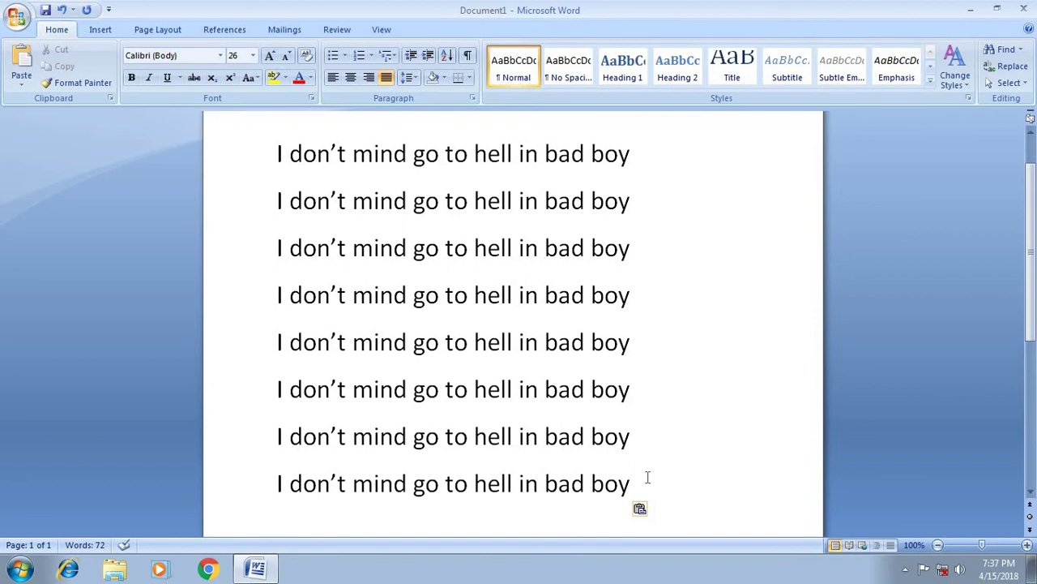
{"action": "key", "text": "ctrl+a"}
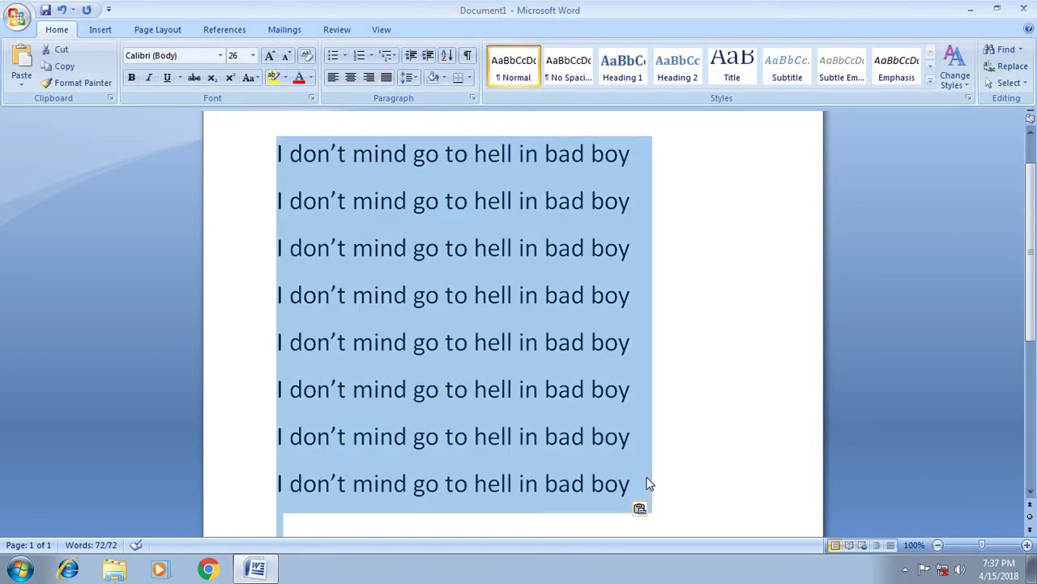
{"action": "left_click", "coordinate": [416, 80]}
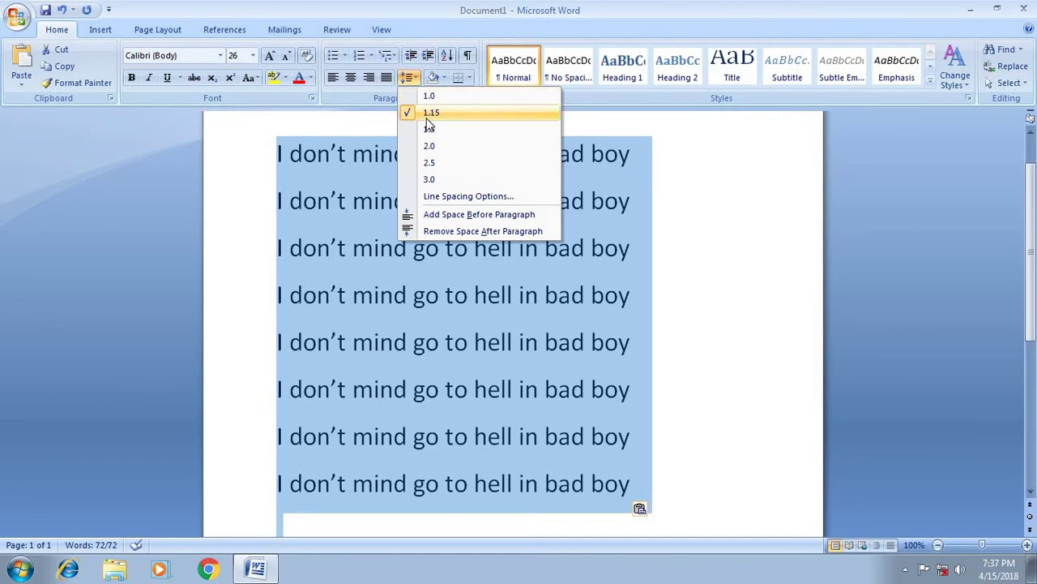
{"action": "left_click", "coordinate": [447, 179]}
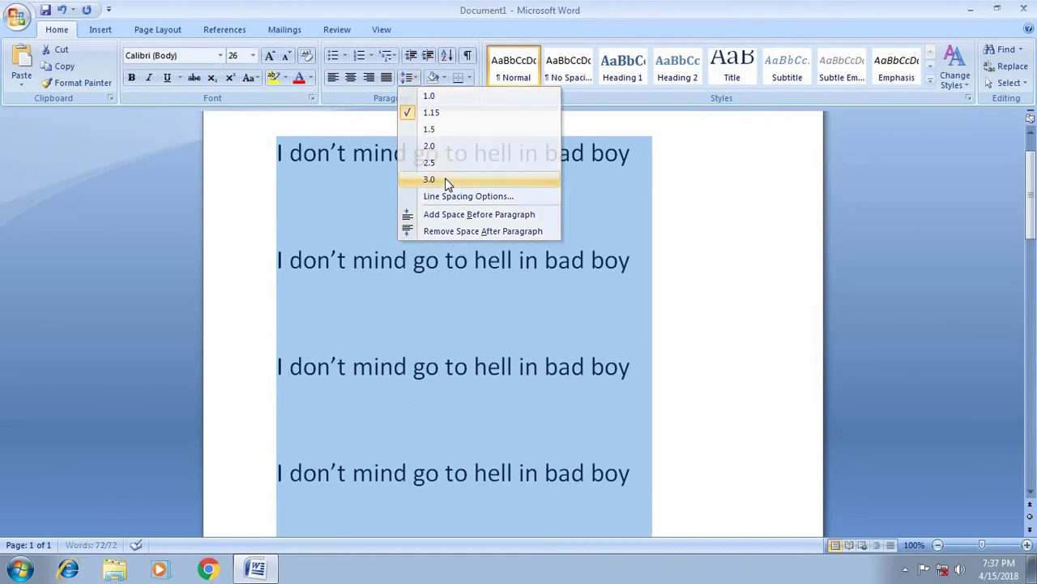
{"action": "left_click", "coordinate": [409, 78]}
{"action": "left_click", "coordinate": [418, 96]}
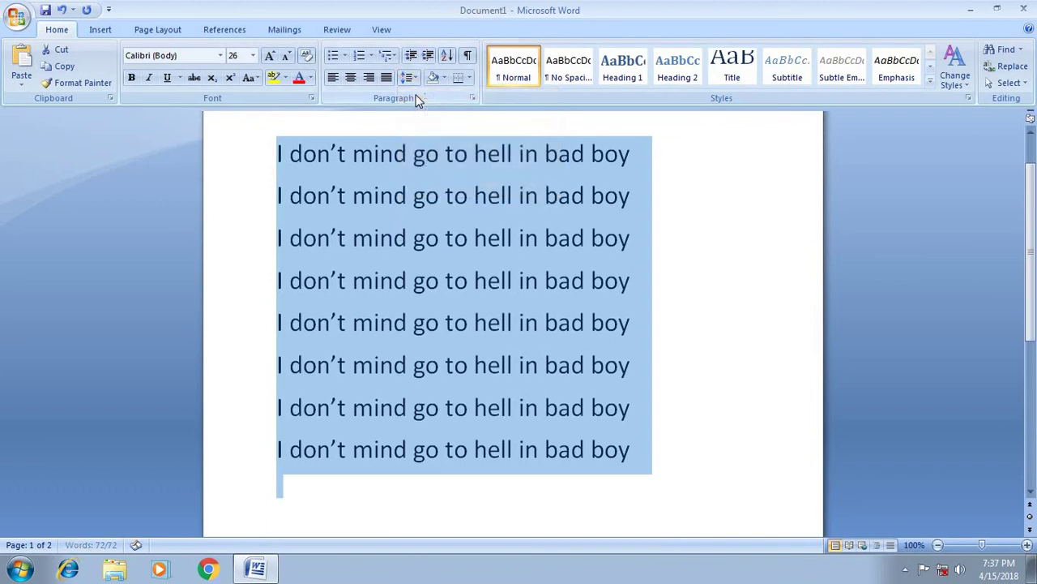
{"action": "left_click", "coordinate": [415, 81]}
{"action": "left_click", "coordinate": [428, 129]}
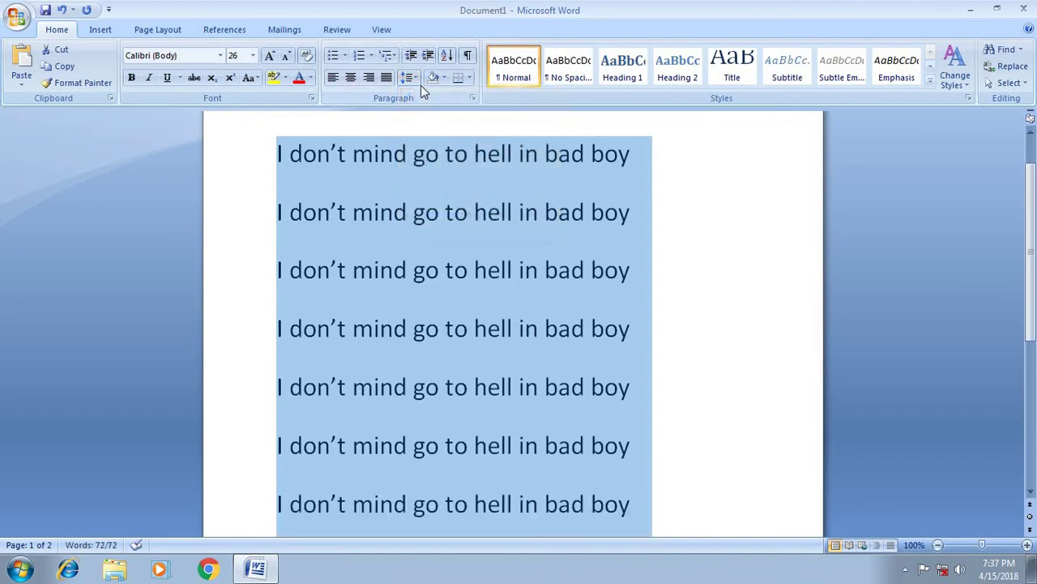
{"action": "left_click", "coordinate": [418, 81]}
{"action": "left_click", "coordinate": [431, 113]}
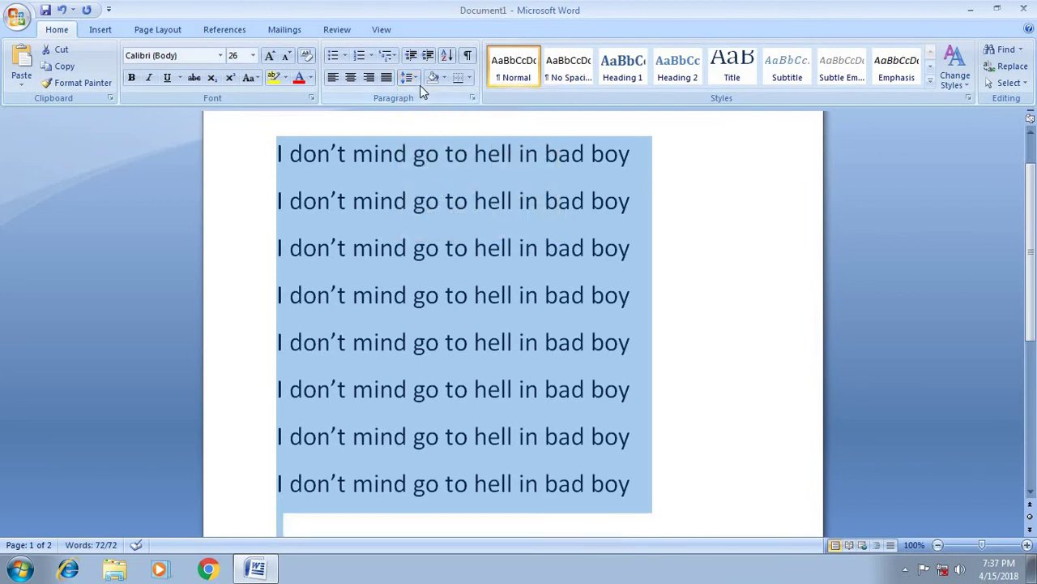
{"action": "left_click", "coordinate": [418, 81]}
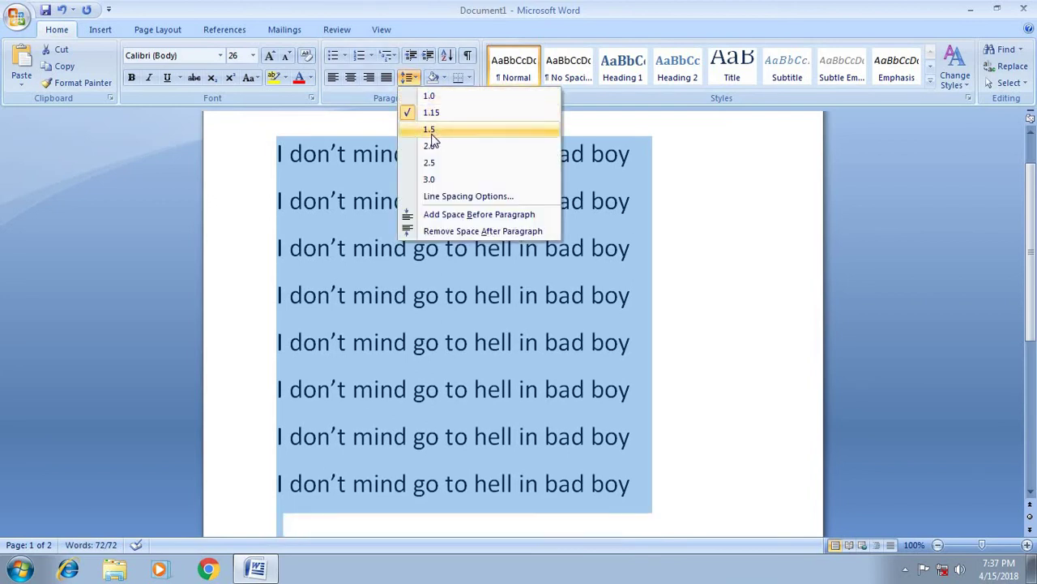
{"action": "left_click", "coordinate": [430, 129]}
{"action": "left_click", "coordinate": [408, 77]}
{"action": "left_click", "coordinate": [429, 113]}
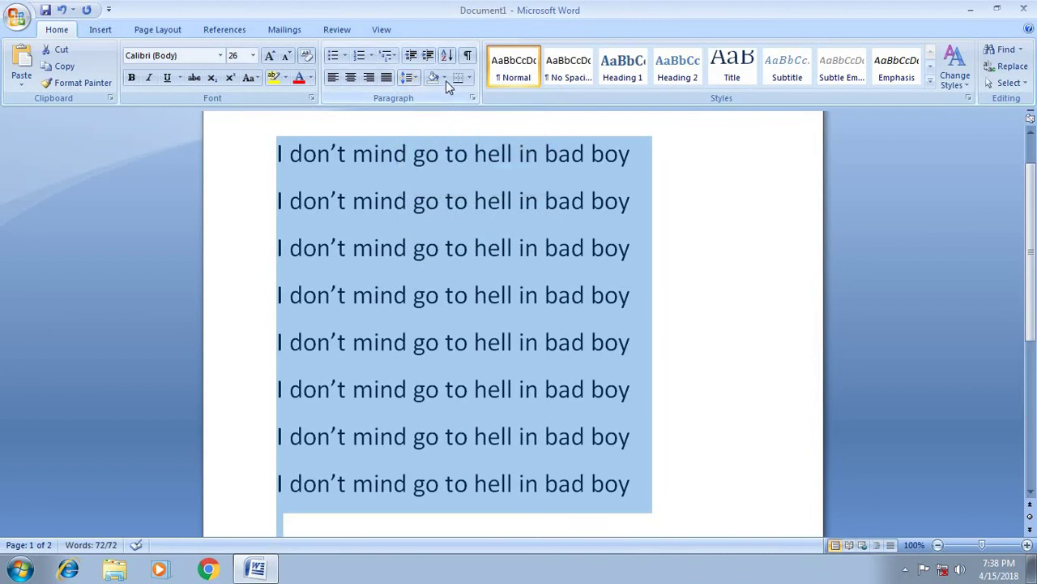
{"action": "left_click", "coordinate": [445, 78]}
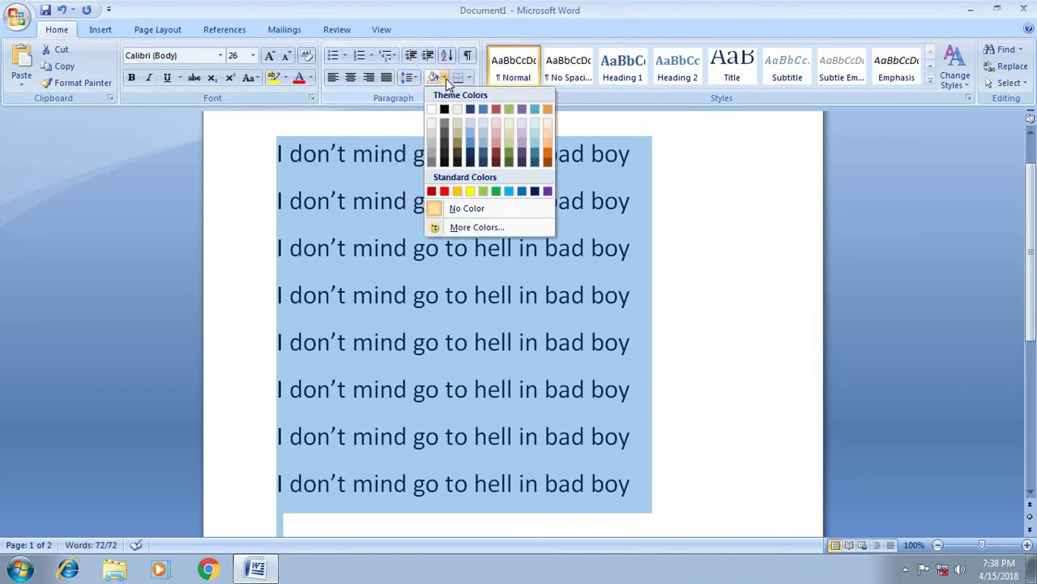
{"action": "left_click", "coordinate": [389, 125]}
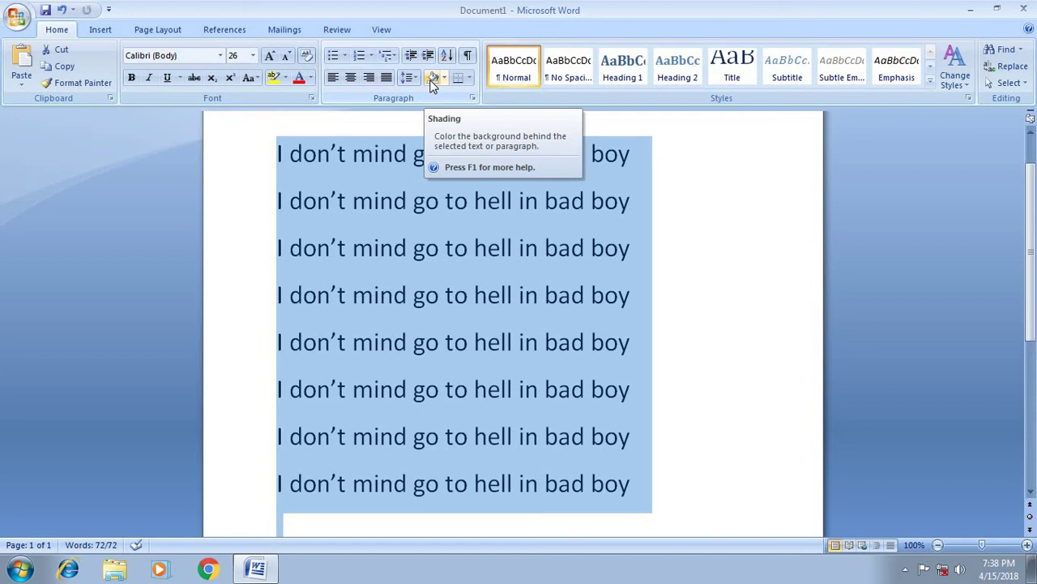
Shade the selected 'bad boy' lines green and deselect them to view the shading.
{"action": "left_click", "coordinate": [445, 82]}
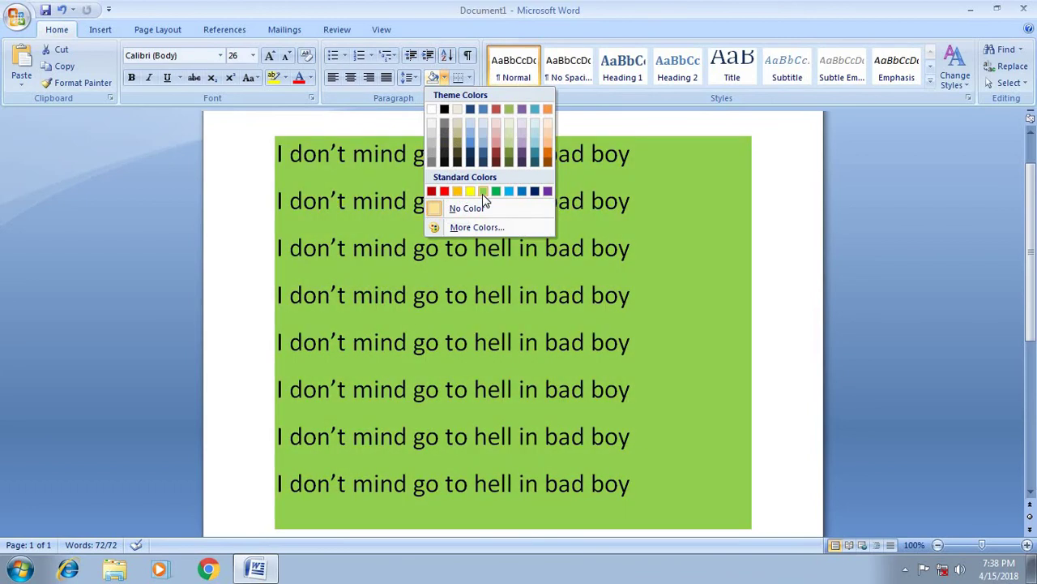
{"action": "left_click", "coordinate": [482, 192]}
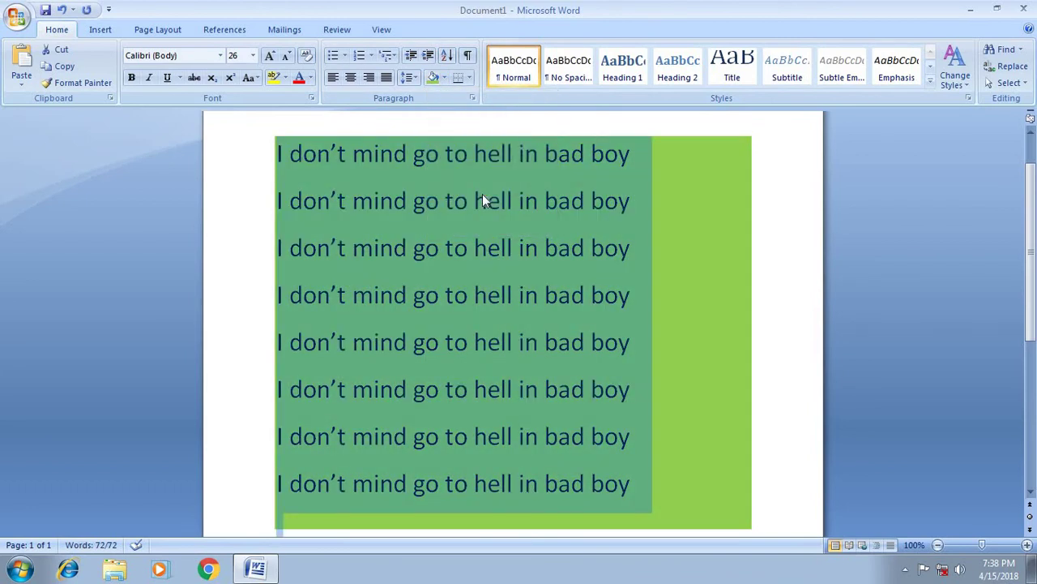
{"action": "left_click", "coordinate": [488, 134]}
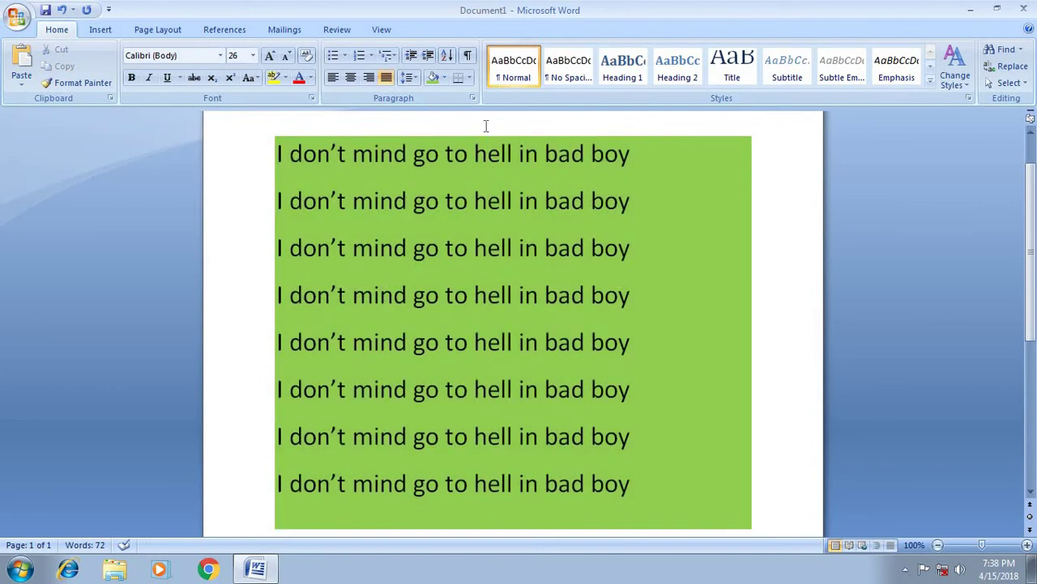
Undo the green shading and the earlier line spacing change.
{"action": "key", "text": "ctrl+z"}
{"action": "key", "text": "ctrl+z"}
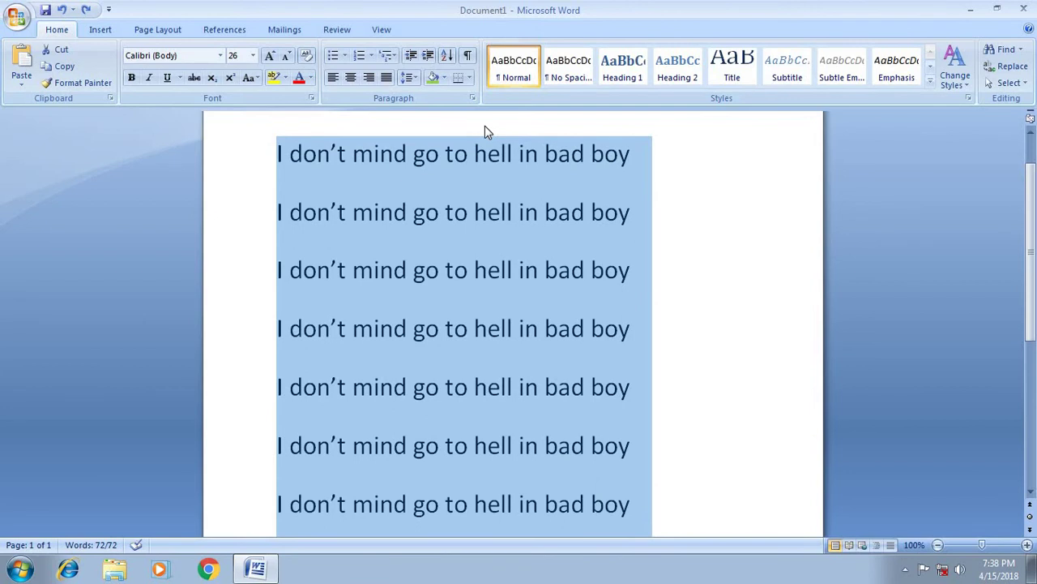
{"action": "key", "text": "ctrl+y"}
{"action": "key", "text": "ctrl+y"}
{"action": "key", "text": "ctrl+z"}
{"action": "key", "text": "ctrl+z"}
{"action": "left_click", "coordinate": [637, 129]}
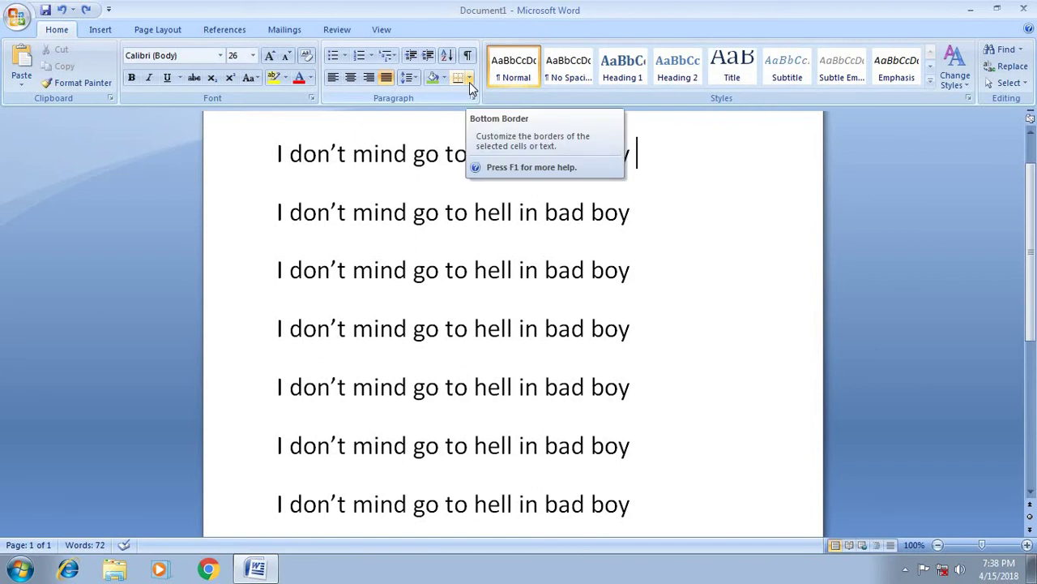
Reopen the shading colours without choosing one, then select all the text.
{"action": "left_click", "coordinate": [442, 81]}
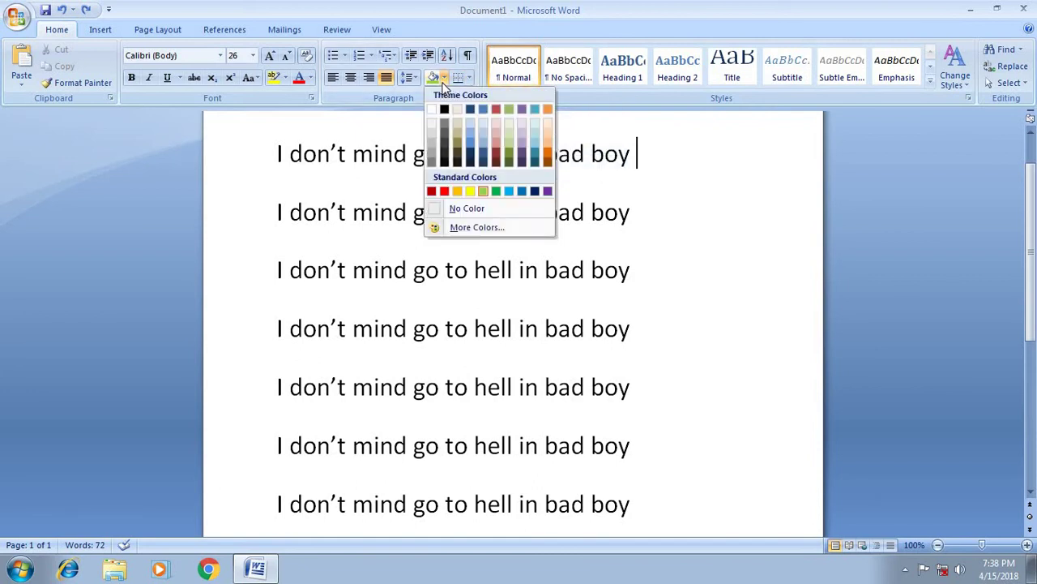
{"action": "left_click", "coordinate": [629, 133]}
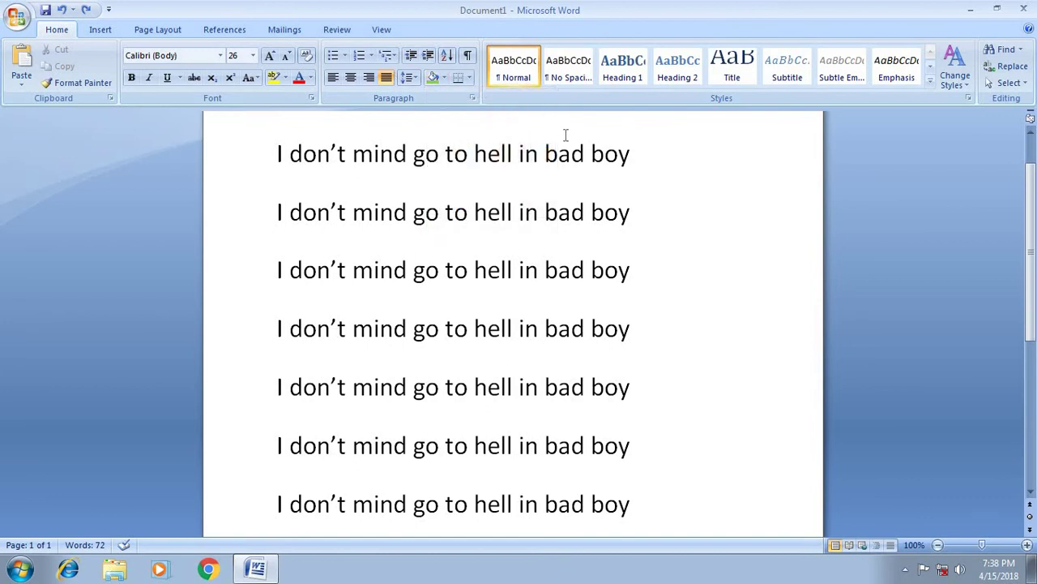
{"action": "key", "text": "ctrl+a"}
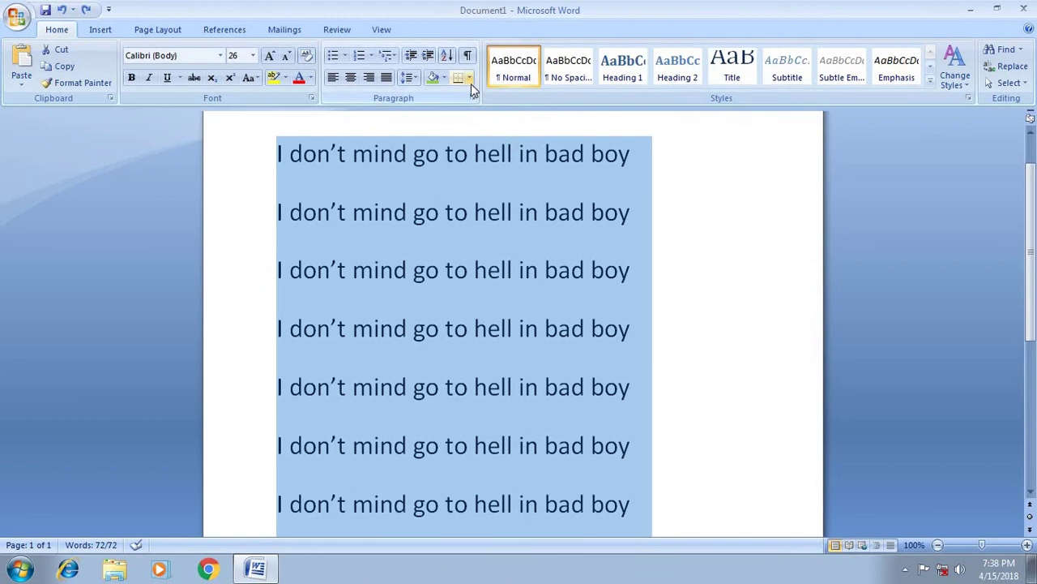
Try All Borders, remove them with No Border, then add a Top border.
{"action": "left_click", "coordinate": [469, 78]}
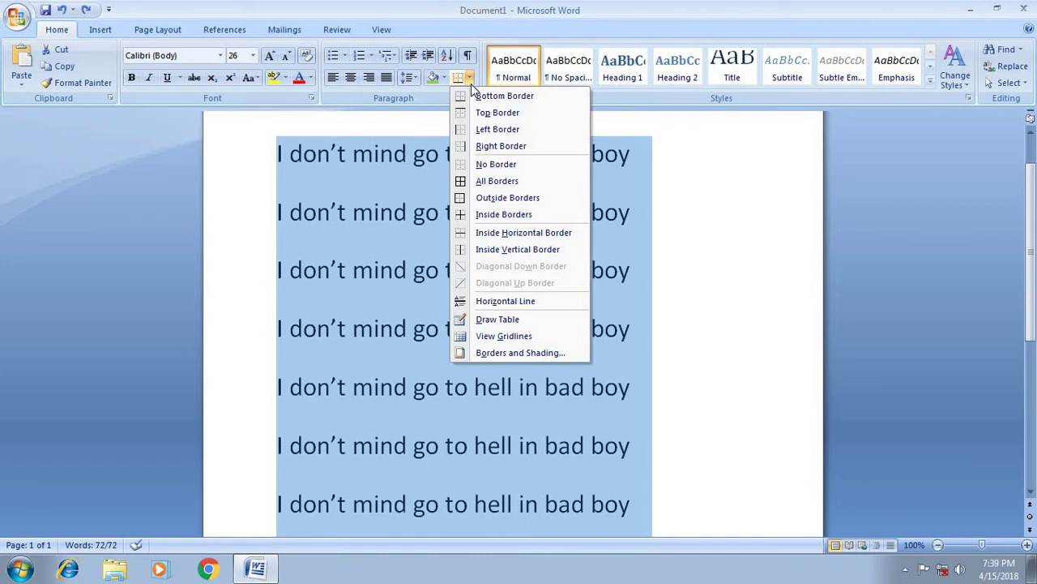
{"action": "left_click", "coordinate": [496, 181]}
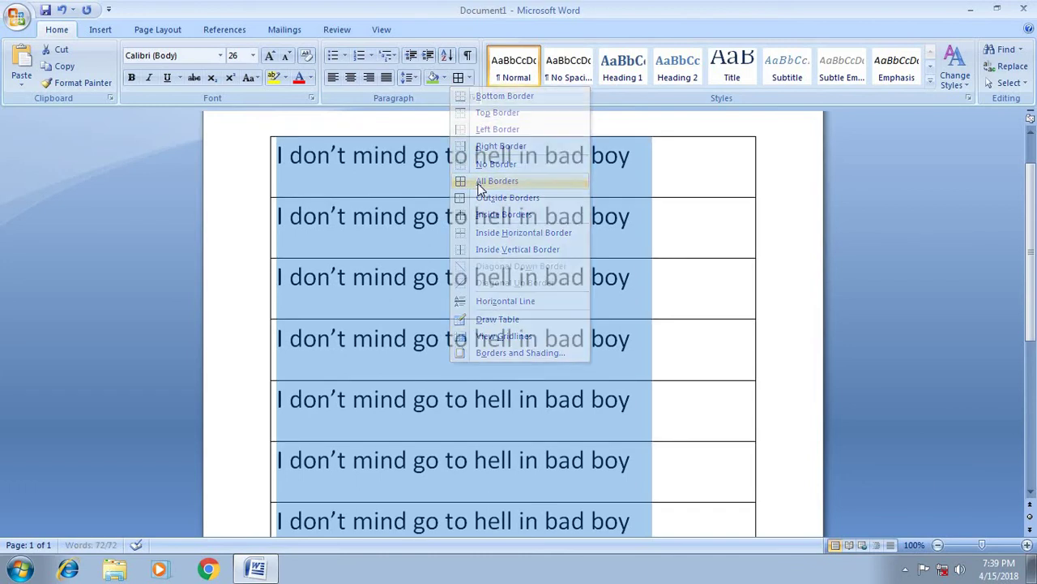
{"action": "left_click", "coordinate": [470, 79]}
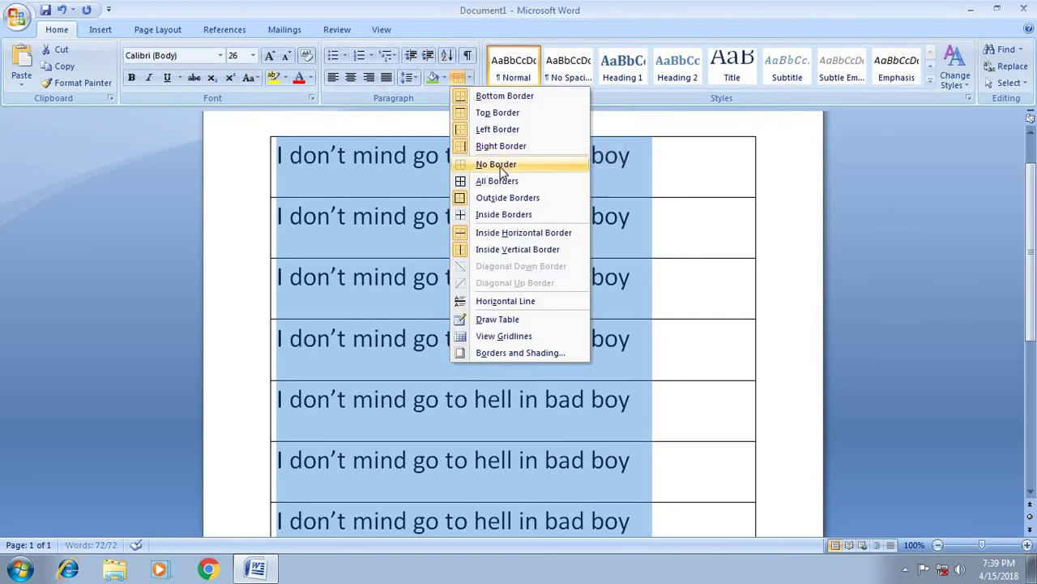
{"action": "left_click", "coordinate": [496, 163]}
{"action": "left_click", "coordinate": [471, 79]}
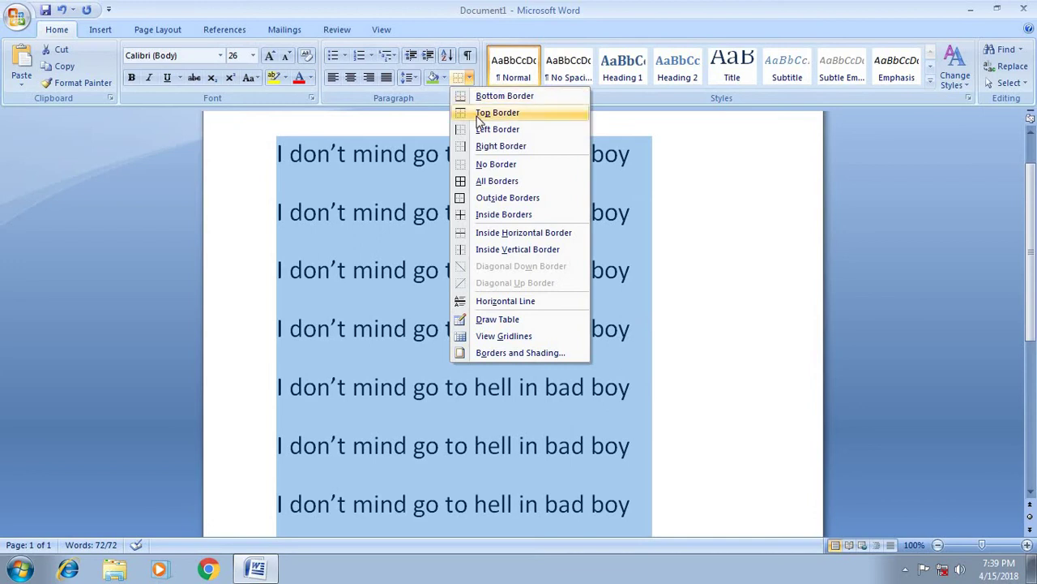
{"action": "left_click", "coordinate": [479, 114]}
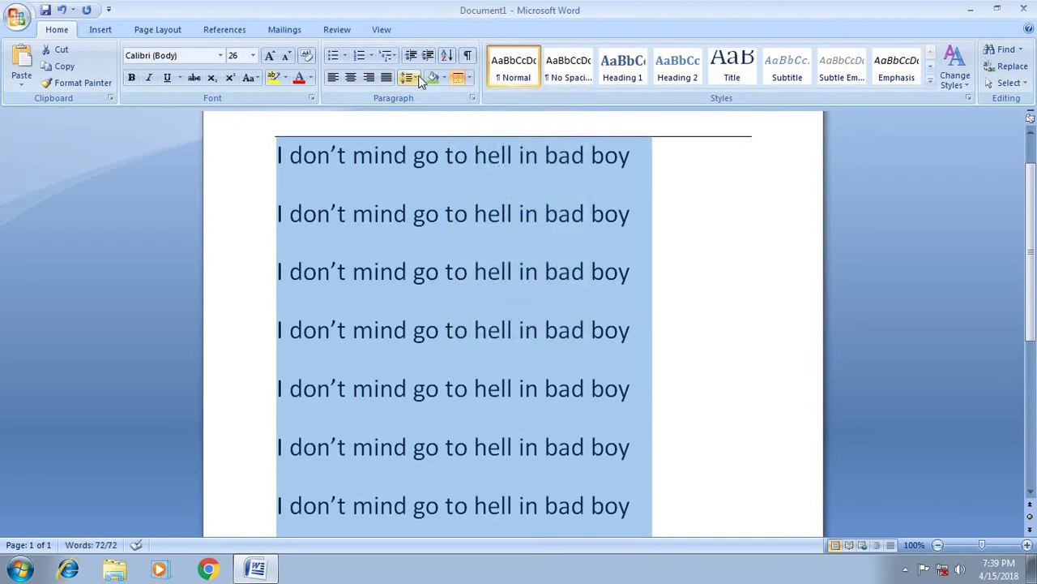
Try Left and Inside Horizontal borders, then remove all borders and reopen the border list.
{"action": "left_click", "coordinate": [470, 79]}
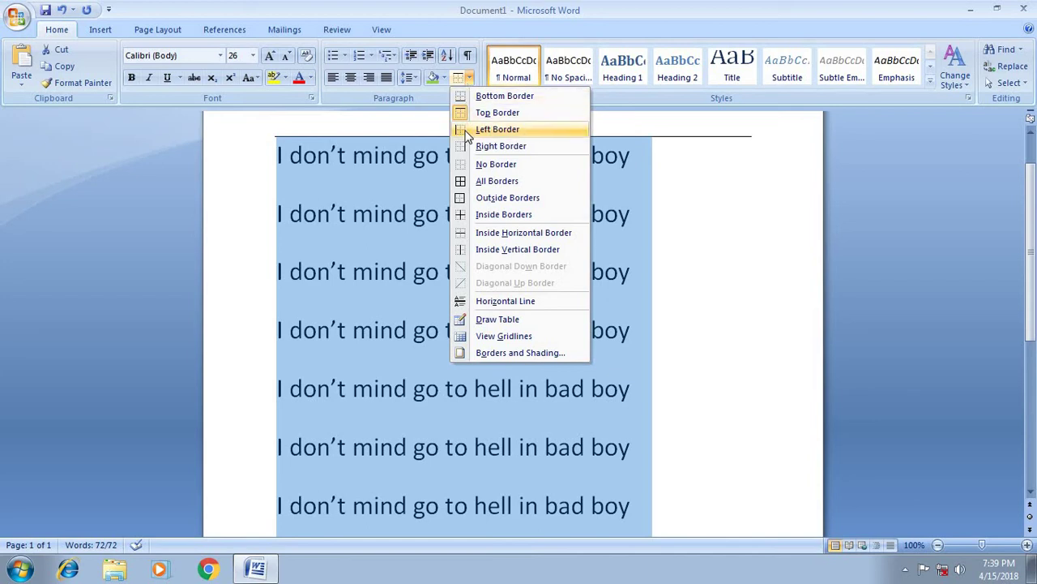
{"action": "left_click", "coordinate": [496, 129]}
{"action": "left_click", "coordinate": [469, 78]}
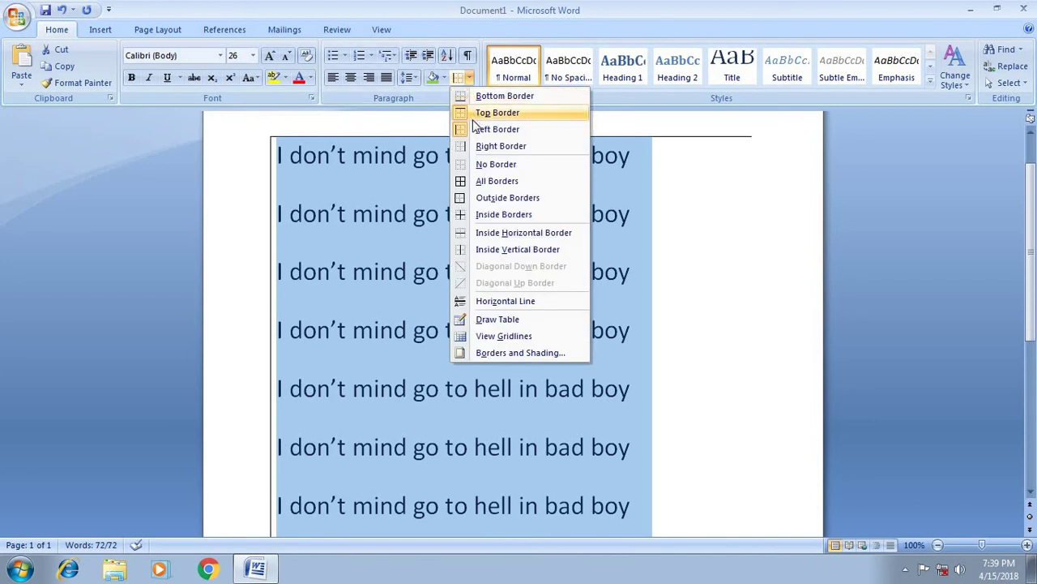
{"action": "left_click", "coordinate": [472, 234]}
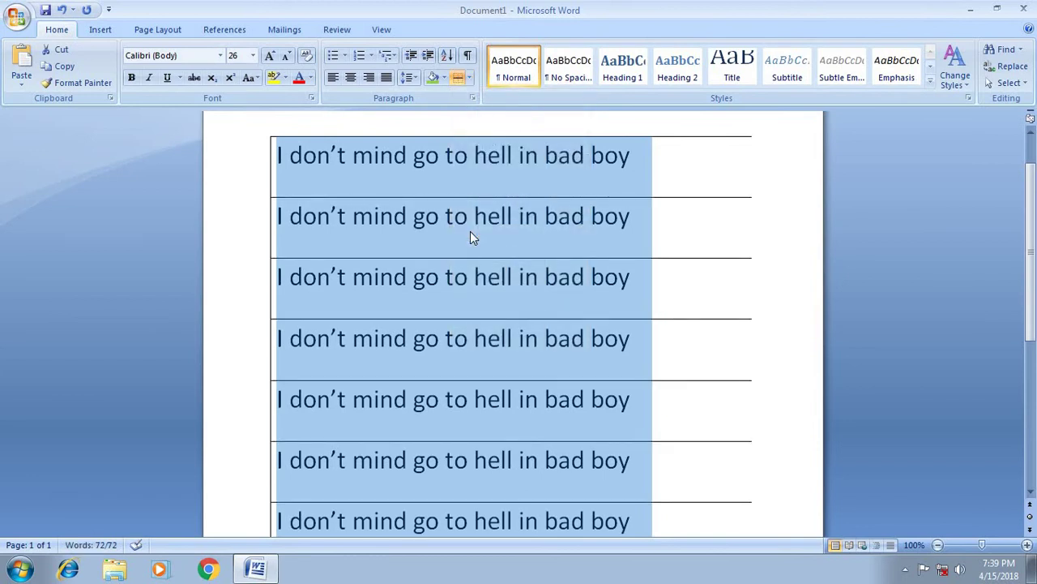
{"action": "left_click", "coordinate": [469, 78]}
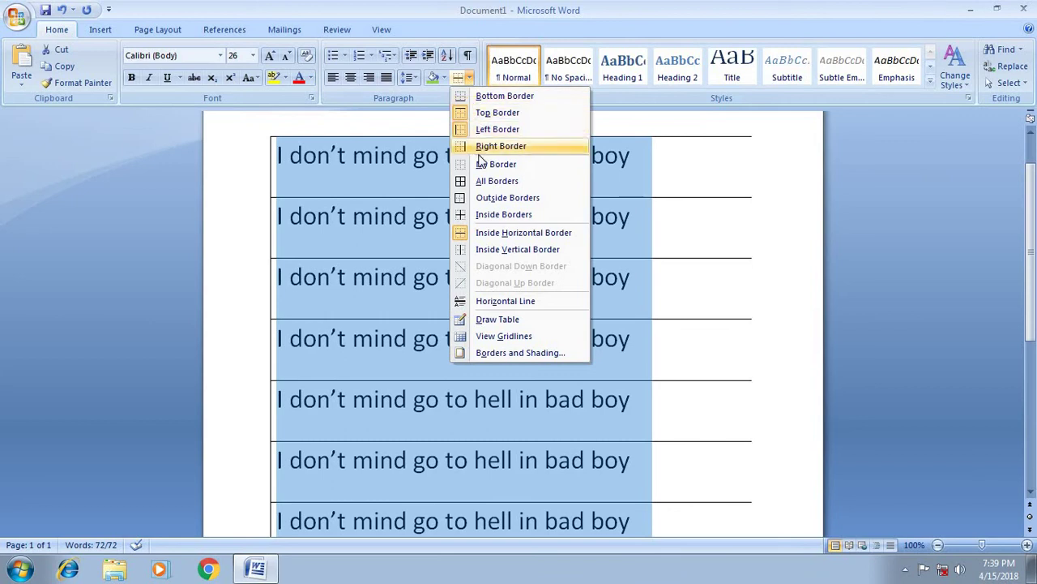
{"action": "left_click", "coordinate": [483, 163]}
{"action": "left_click", "coordinate": [471, 79]}
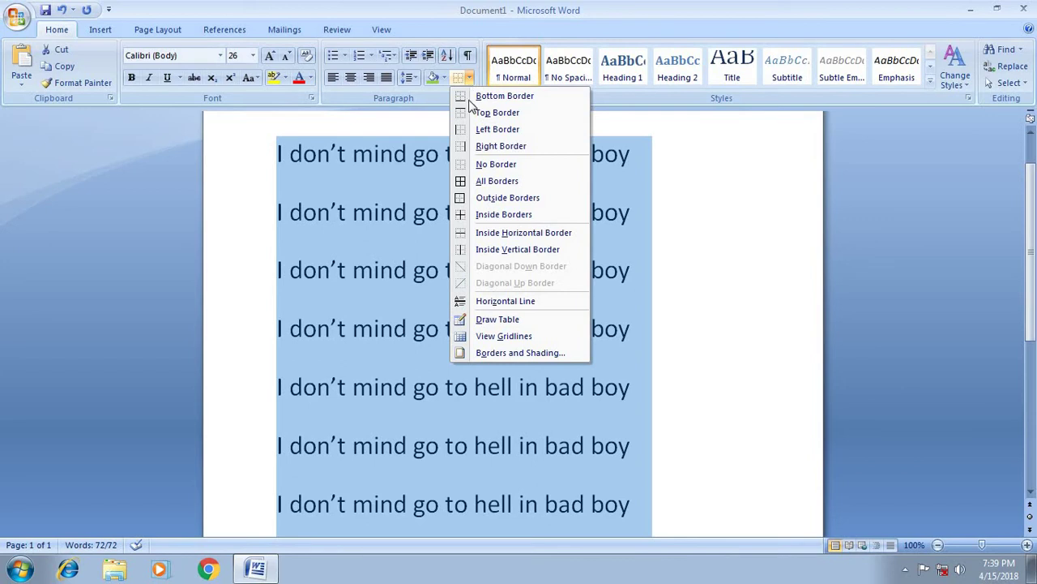
Hand-draw one-cell table boxes around the first line and below it with Draw Table.
{"action": "left_click", "coordinate": [496, 320]}
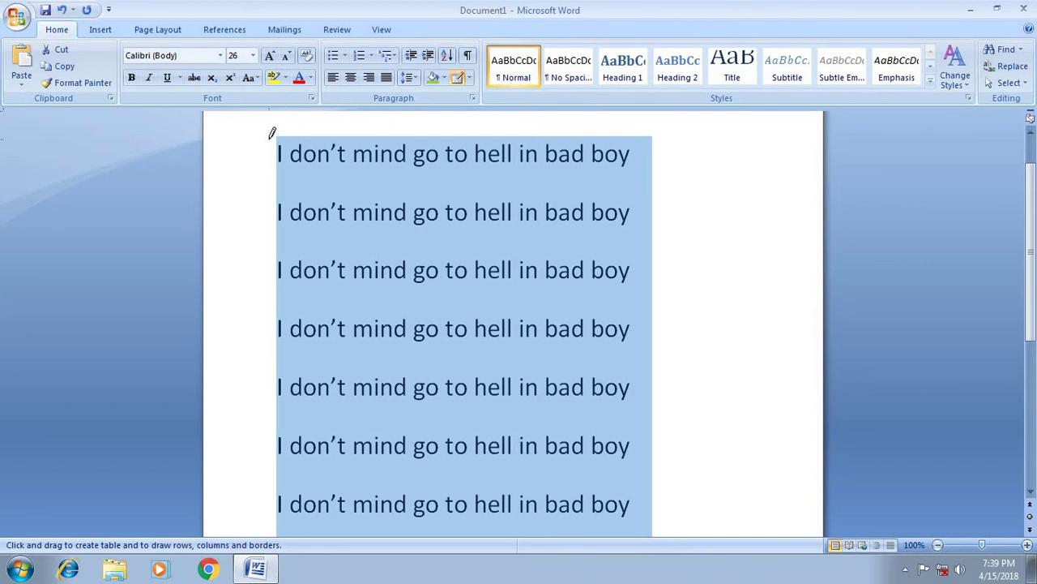
{"action": "left_click_drag", "start_coordinate": [272, 136], "coordinate": [568, 193]}
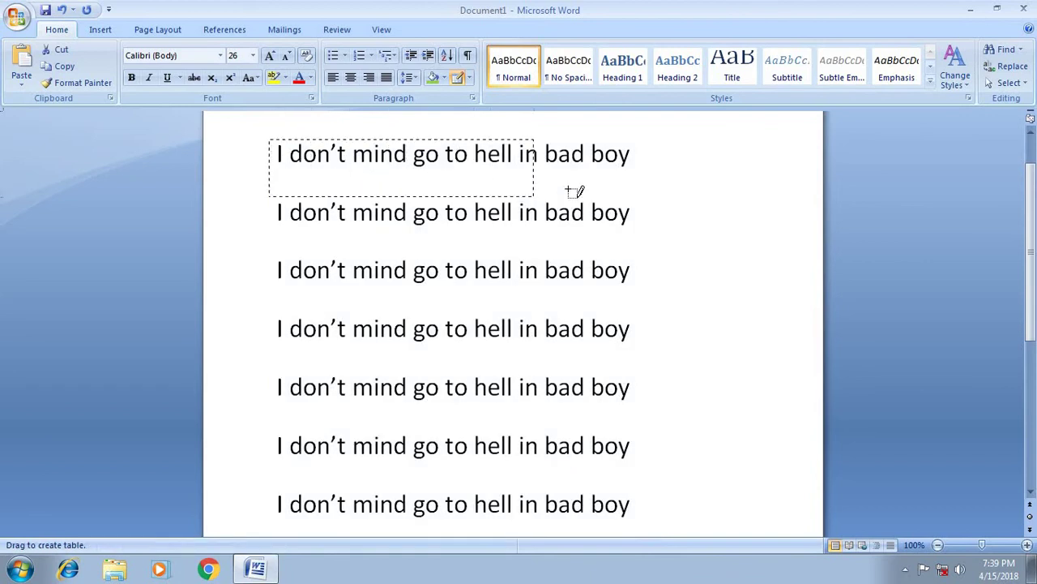
{"action": "left_click_drag", "start_coordinate": [570, 192], "coordinate": [636, 185]}
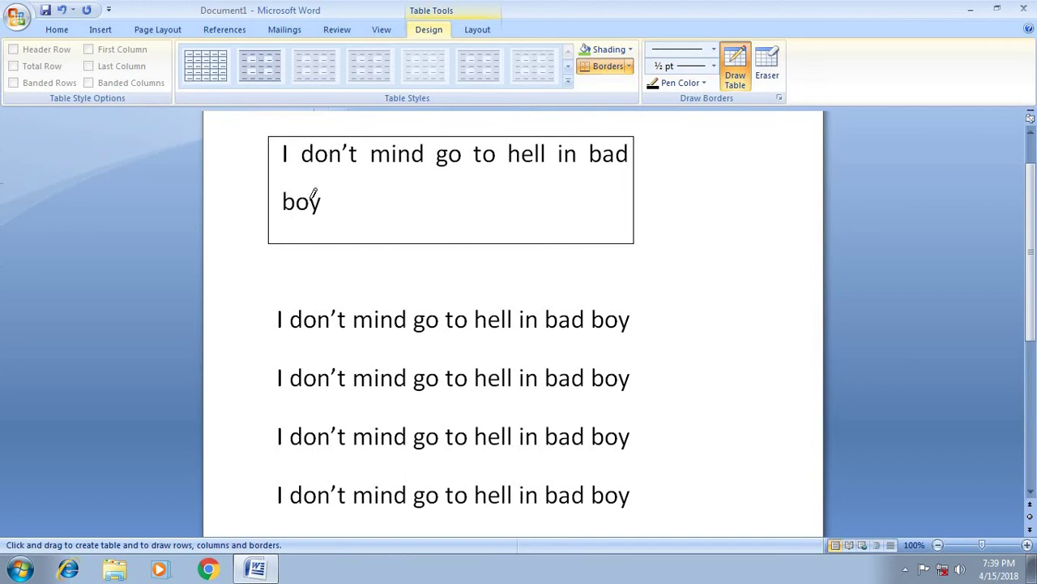
{"action": "mouse_move", "coordinate": [270, 278]}
{"action": "left_mouse_down"}
{"action": "mouse_move", "coordinate": [670, 363]}
{"action": "mouse_move", "coordinate": [644, 356]}
{"action": "left_mouse_up"}
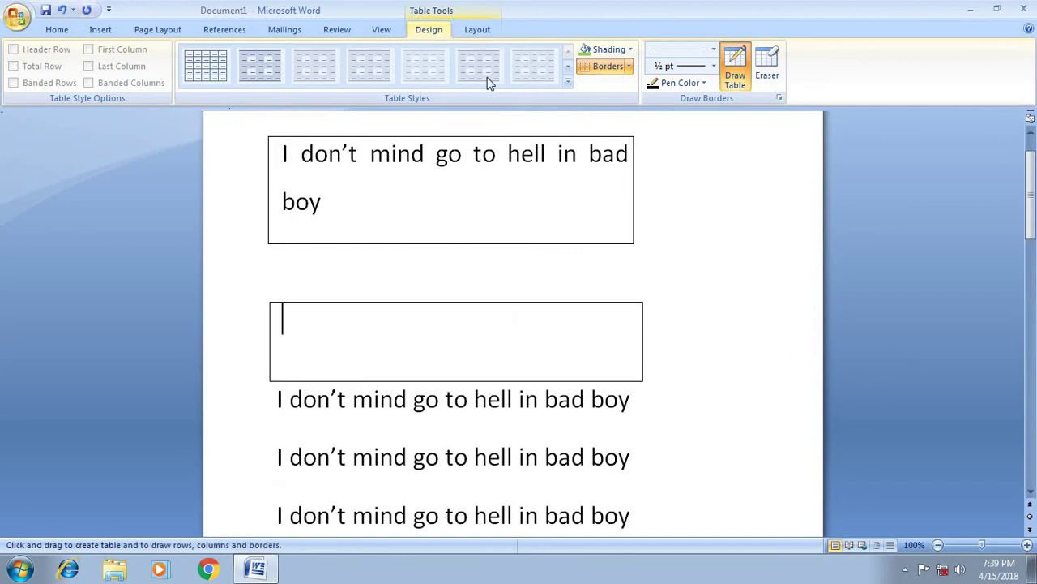
Switch the pen colour to red and draw red cells inside and beside the table.
{"action": "left_click", "coordinate": [704, 83]}
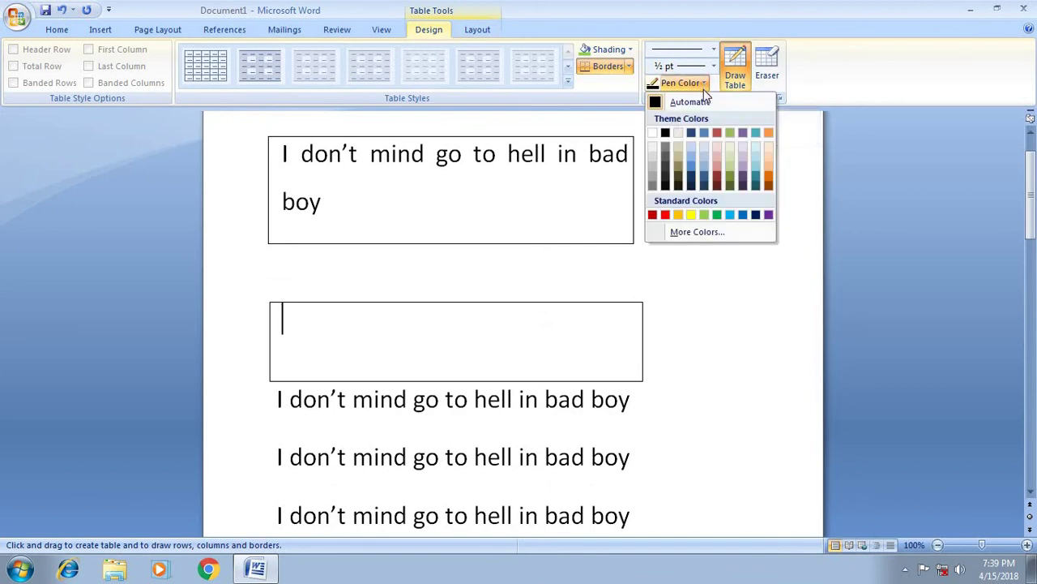
{"action": "left_click", "coordinate": [665, 214]}
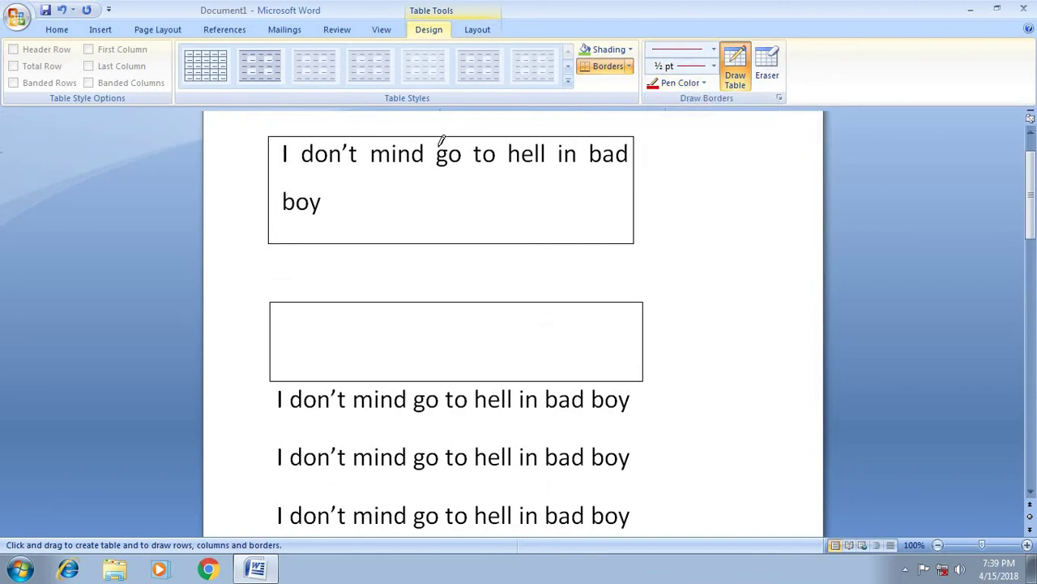
{"action": "left_click_drag", "start_coordinate": [433, 142], "coordinate": [632, 201]}
{"action": "left_click_drag", "start_coordinate": [680, 156], "coordinate": [743, 232]}
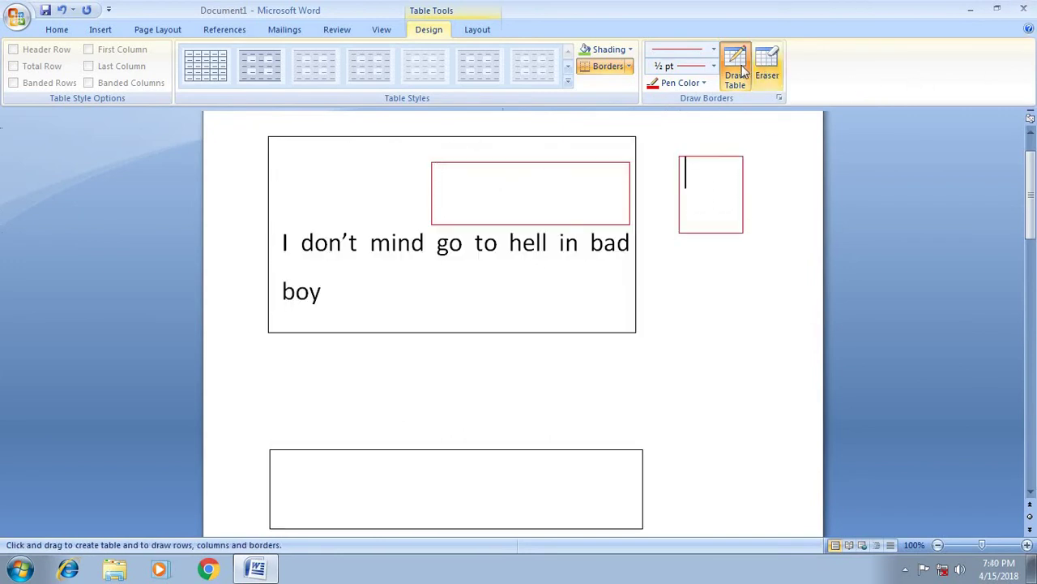
Keep the solid line style, set the pen weight to 3 pt and draw a thick red cell.
{"action": "left_click", "coordinate": [715, 50]}
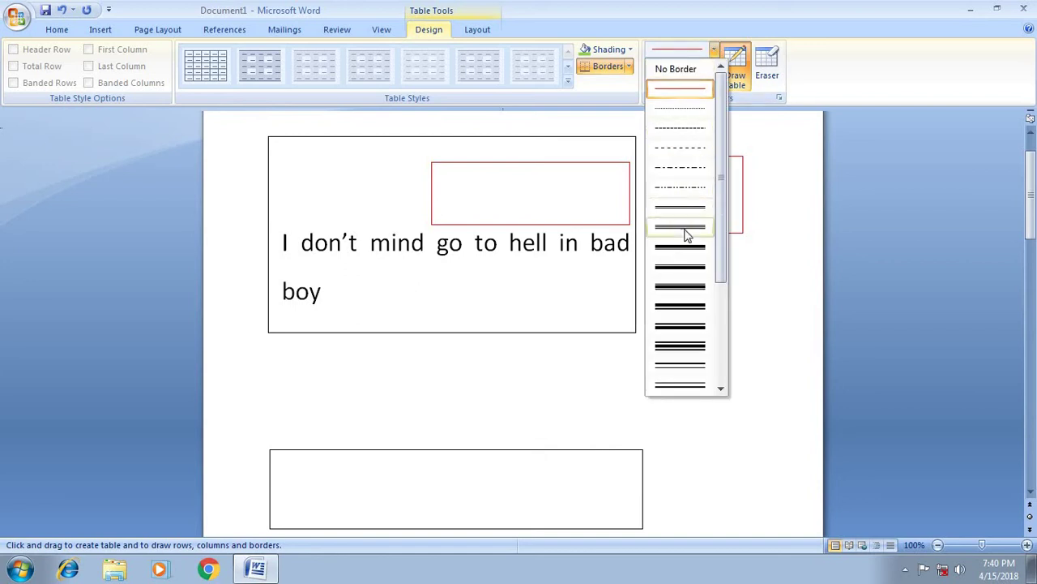
{"action": "left_click", "coordinate": [680, 89]}
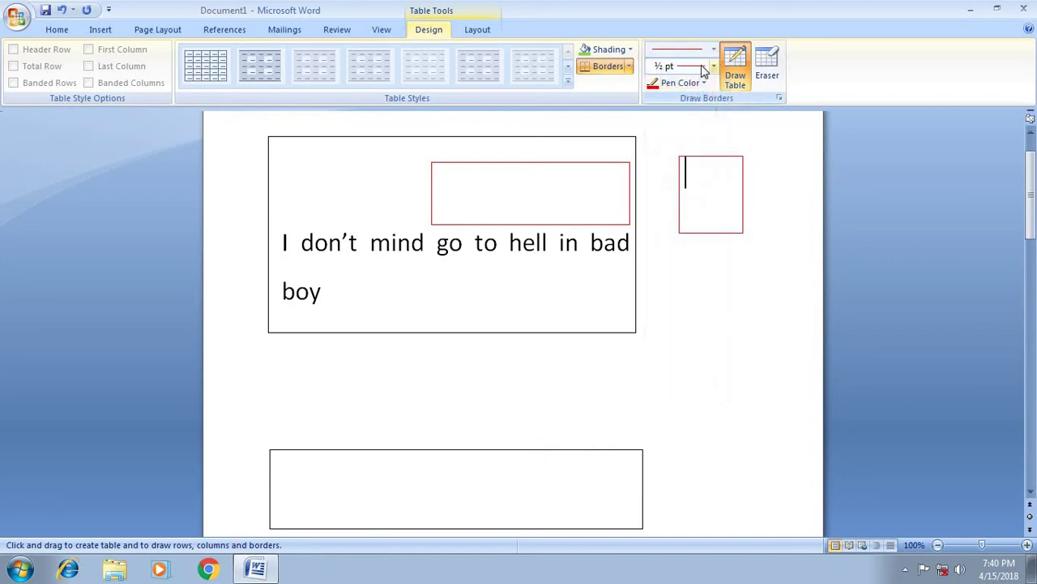
{"action": "left_click", "coordinate": [681, 66]}
{"action": "left_click", "coordinate": [695, 203]}
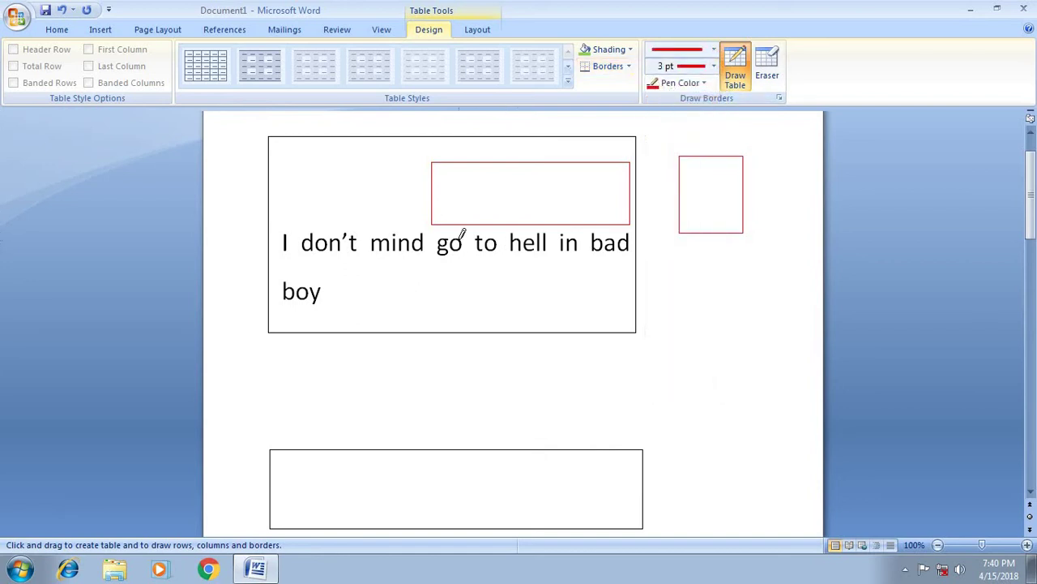
{"action": "left_click_drag", "start_coordinate": [458, 241], "coordinate": [607, 300]}
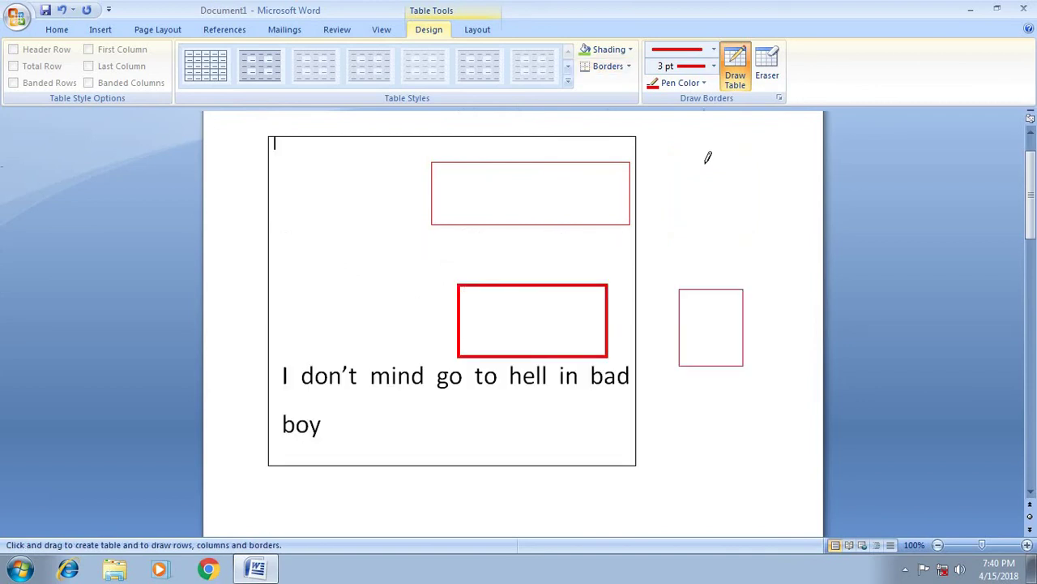
Set the pen colour back to Automatic and select the whole document.
{"action": "left_click", "coordinate": [714, 50]}
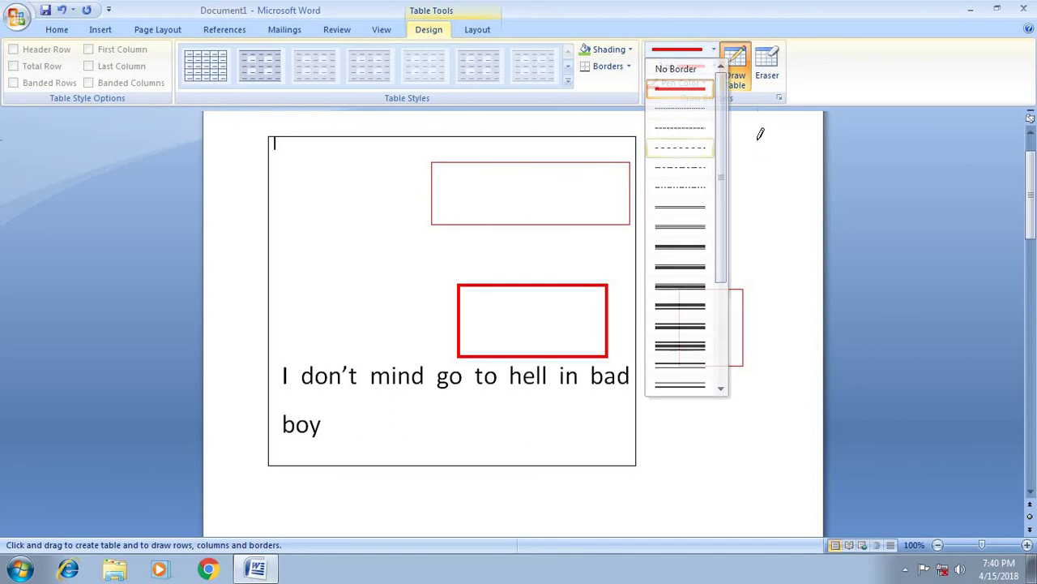
{"action": "key", "text": "Escape"}
{"action": "left_click", "coordinate": [713, 68]}
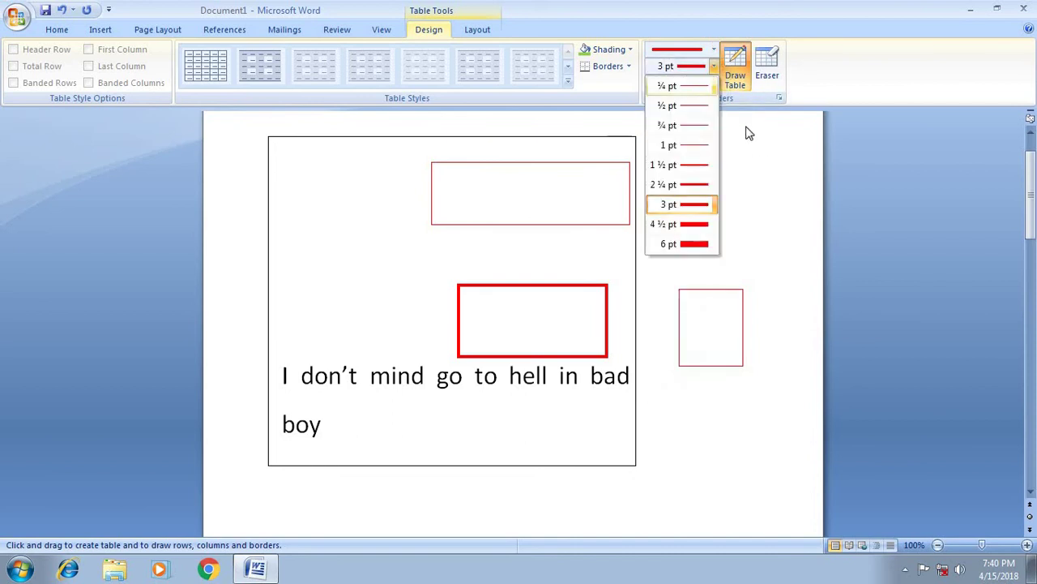
{"action": "key", "text": "Escape"}
{"action": "left_click", "coordinate": [705, 83]}
{"action": "left_click", "coordinate": [666, 103]}
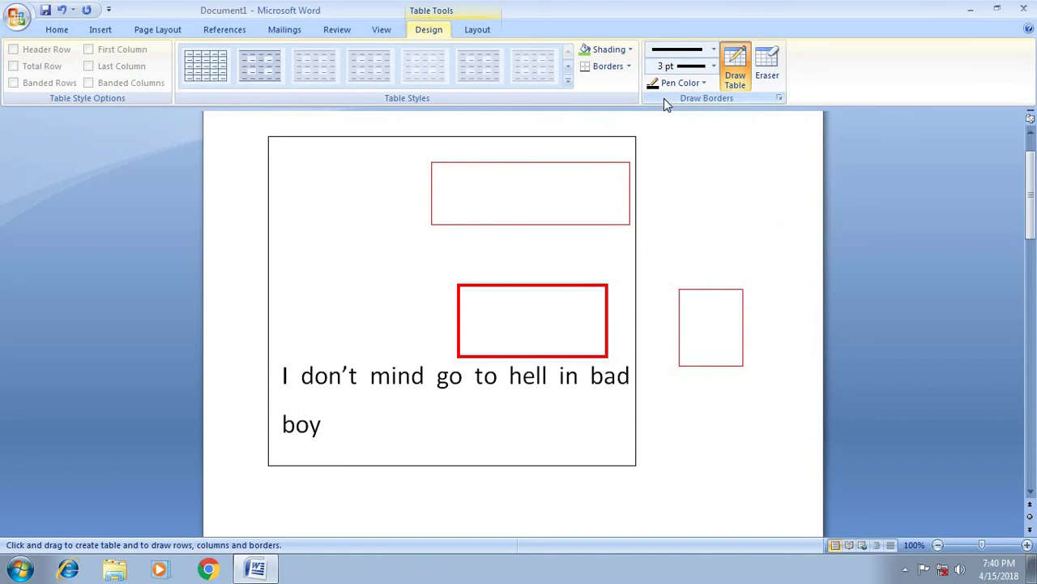
{"action": "key", "text": "ctrl+a"}
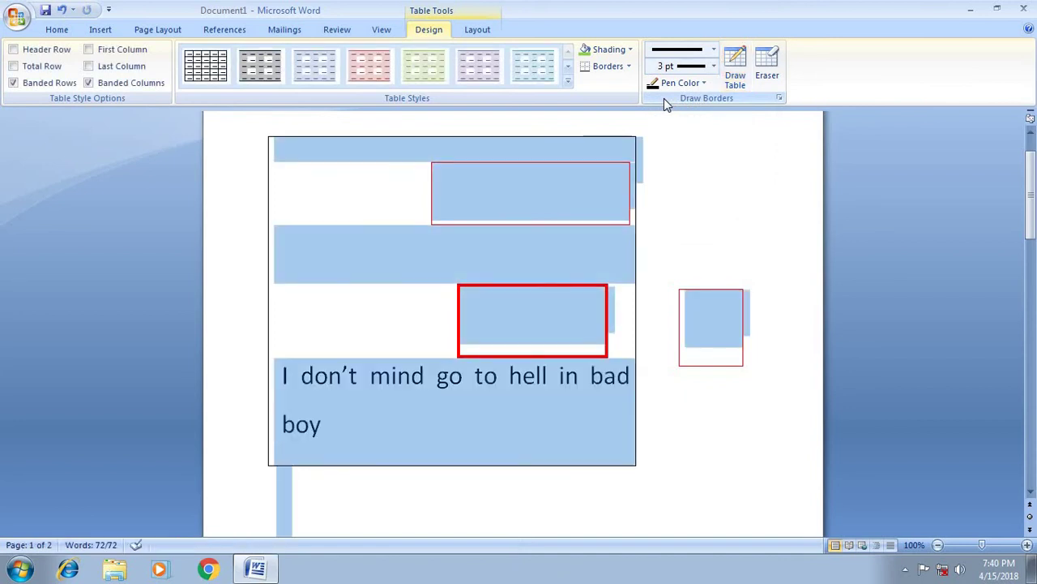
Delete everything and draw the outer box of a new hand-drawn table.
{"action": "key", "text": "Delete"}
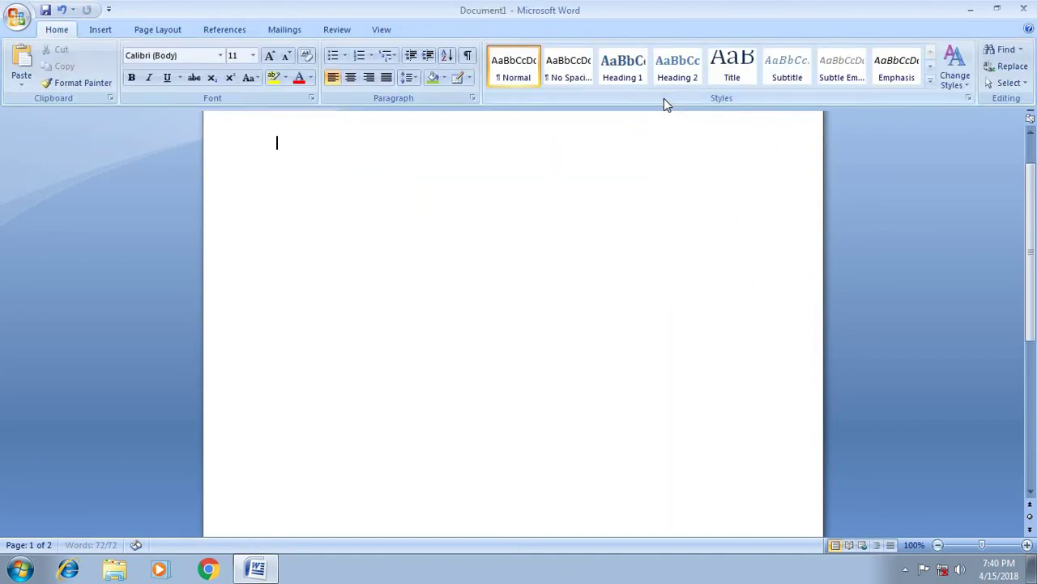
{"action": "left_click", "coordinate": [443, 78]}
{"action": "left_click", "coordinate": [470, 77]}
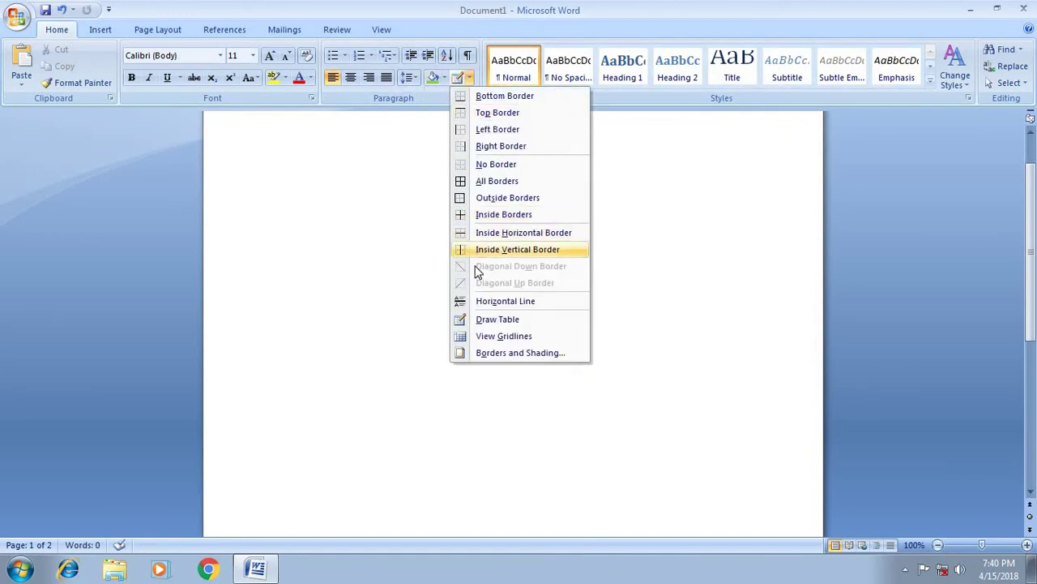
{"action": "left_click", "coordinate": [486, 320]}
{"action": "left_click_drag", "start_coordinate": [334, 166], "coordinate": [710, 436]}
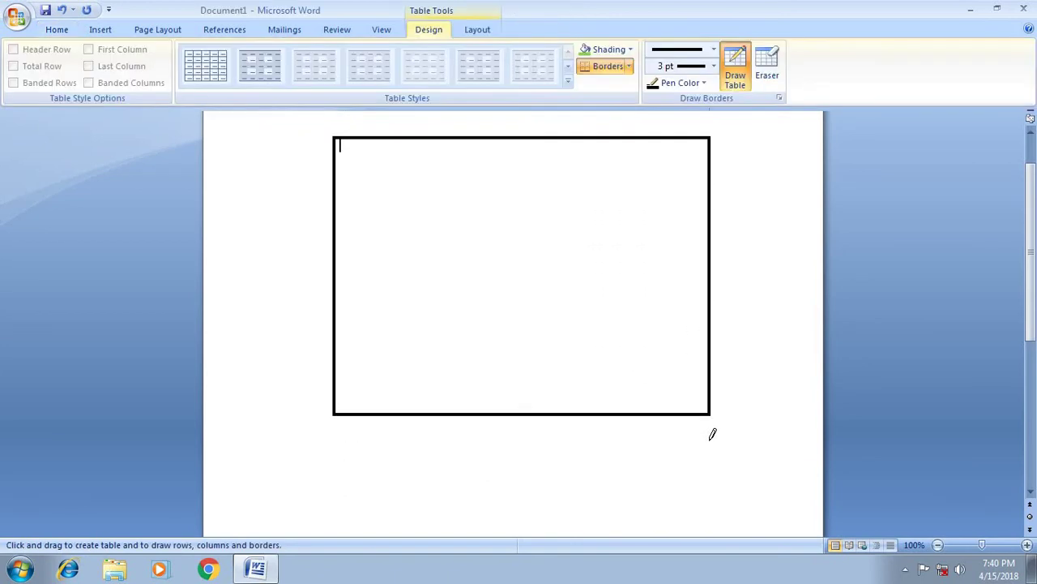
Keep the pen at 3 pt and draw the dividers that form three columns.
{"action": "left_click", "coordinate": [714, 67]}
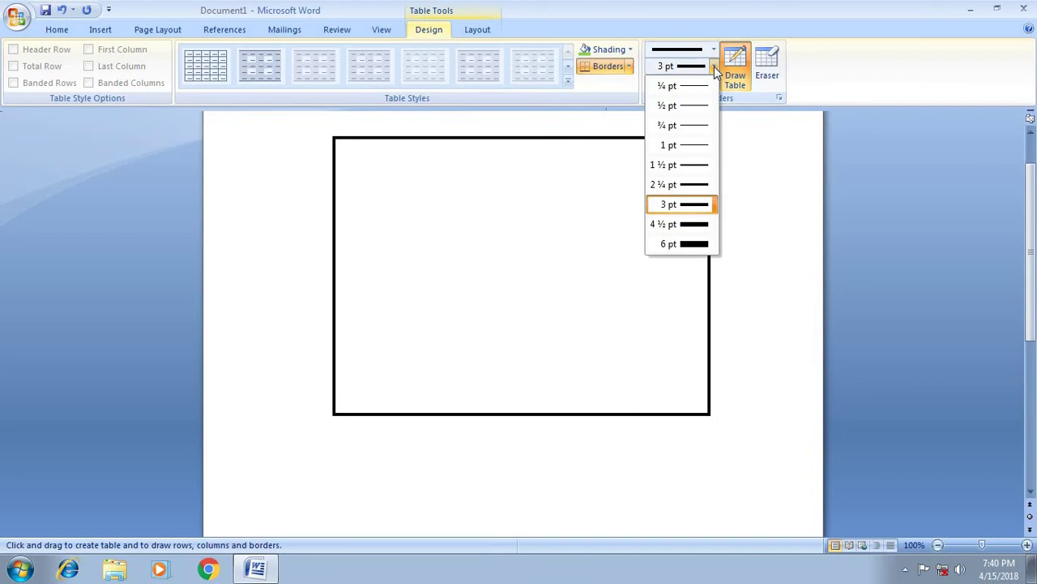
{"action": "left_click", "coordinate": [787, 167]}
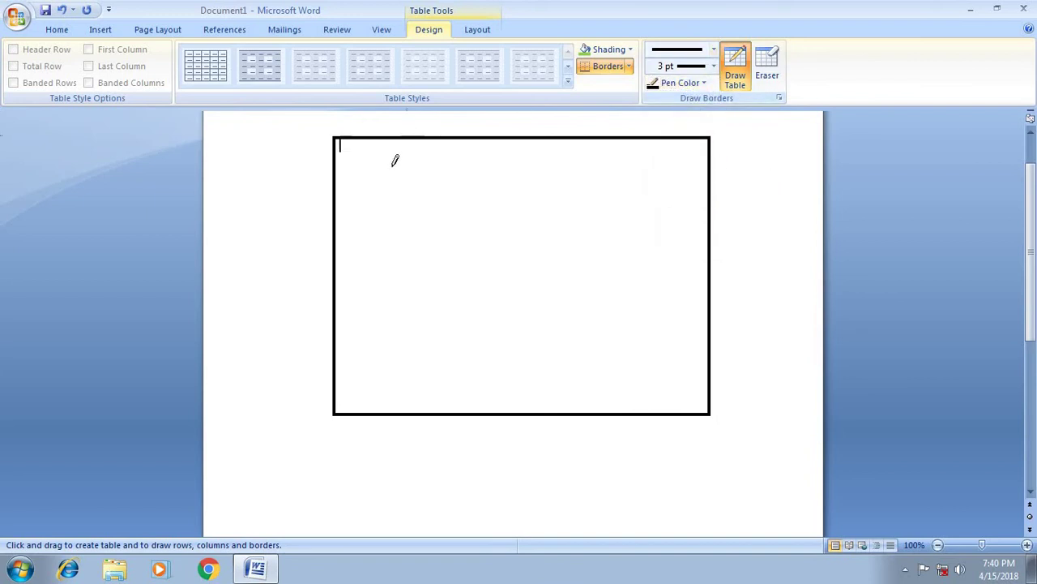
{"action": "left_click_drag", "start_coordinate": [337, 166], "coordinate": [656, 168]}
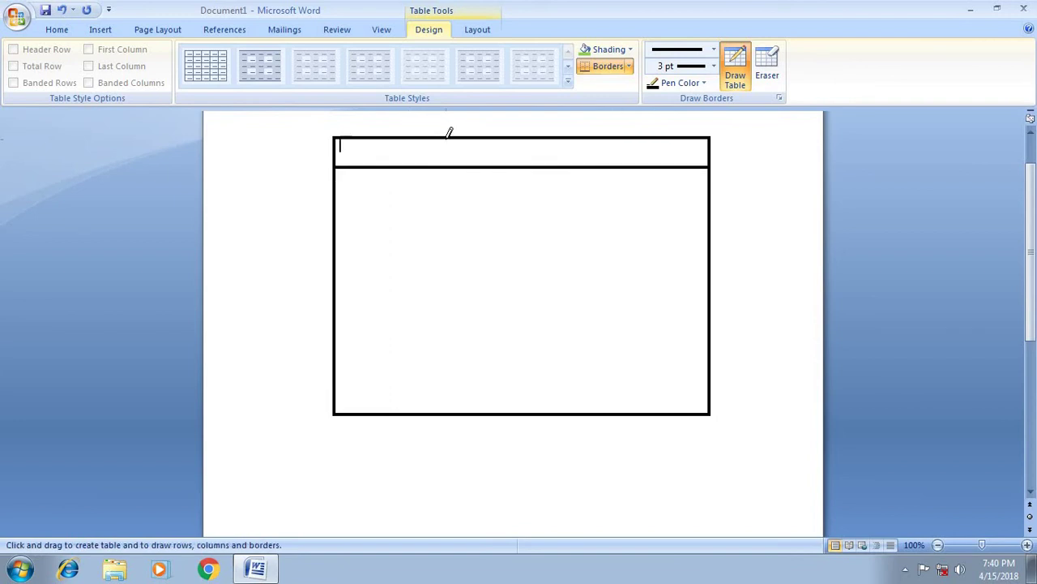
{"action": "left_click_drag", "start_coordinate": [449, 136], "coordinate": [458, 264]}
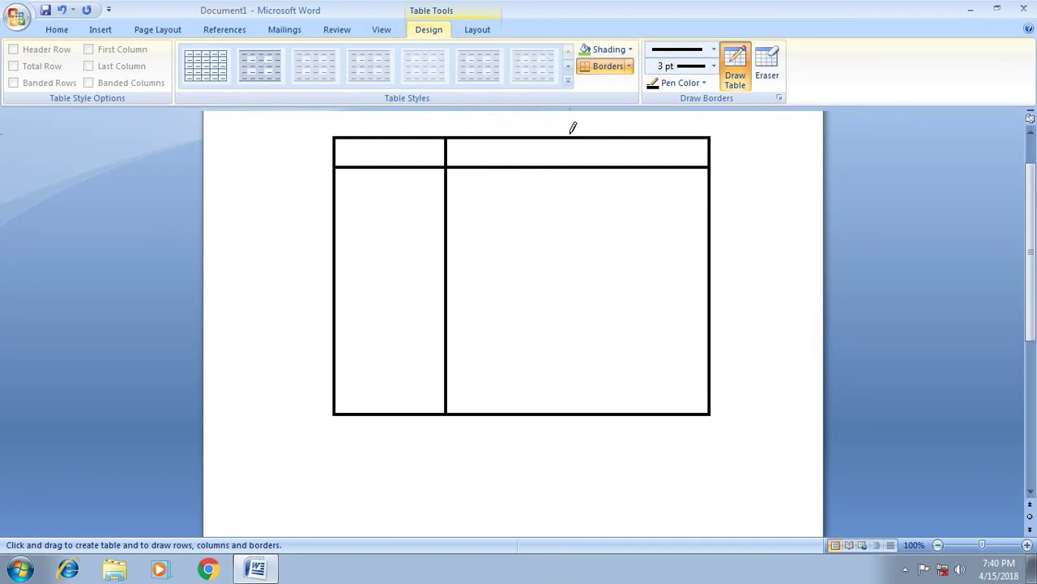
{"action": "left_click_drag", "start_coordinate": [577, 134], "coordinate": [579, 230]}
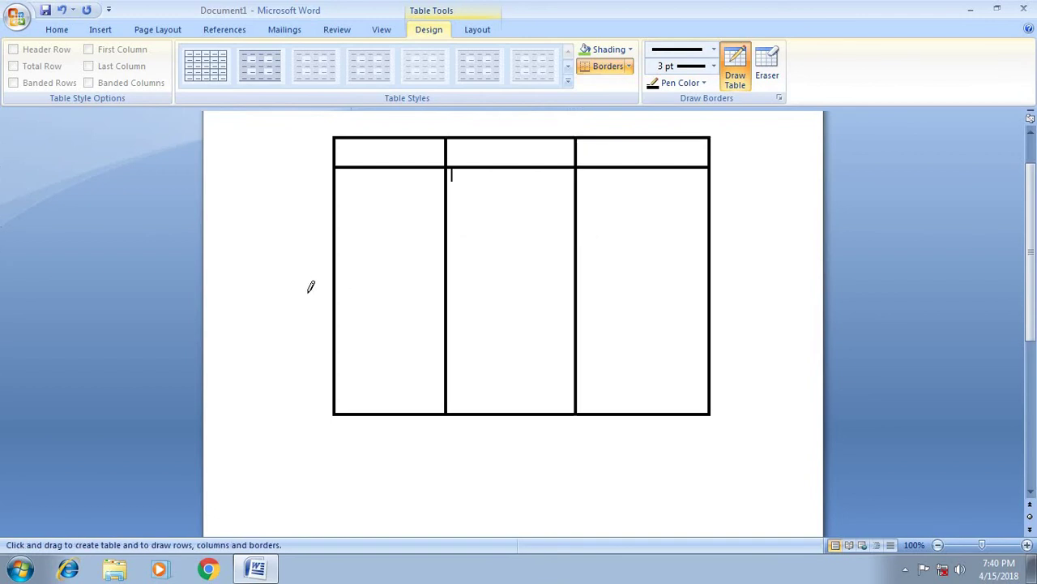
{"action": "left_click_drag", "start_coordinate": [339, 250], "coordinate": [543, 232]}
Draw horizontal lines across the table until it has eight rows.
{"action": "left_click_drag", "start_coordinate": [340, 213], "coordinate": [649, 213]}
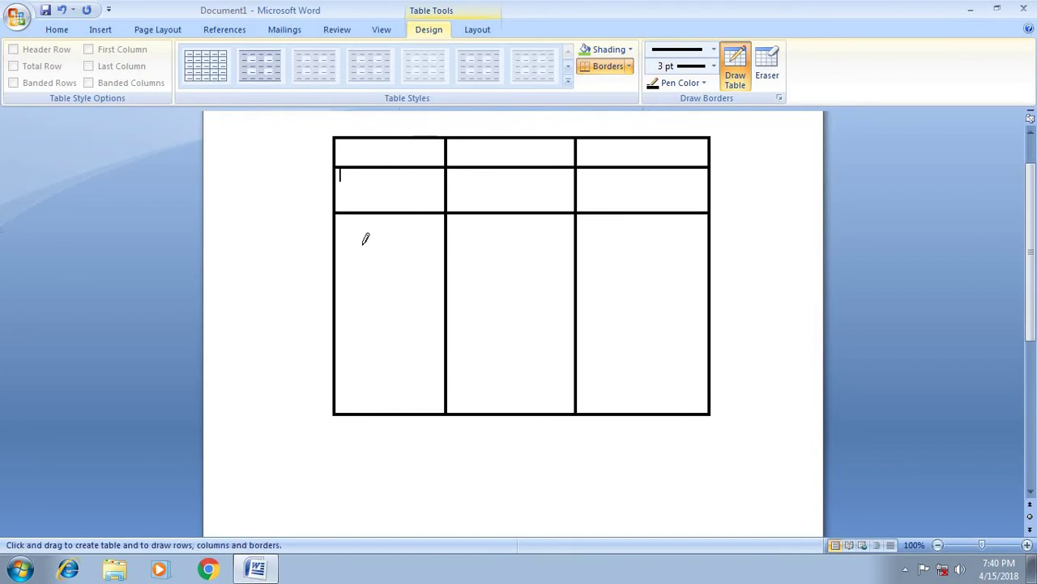
{"action": "left_click_drag", "start_coordinate": [334, 240], "coordinate": [705, 243]}
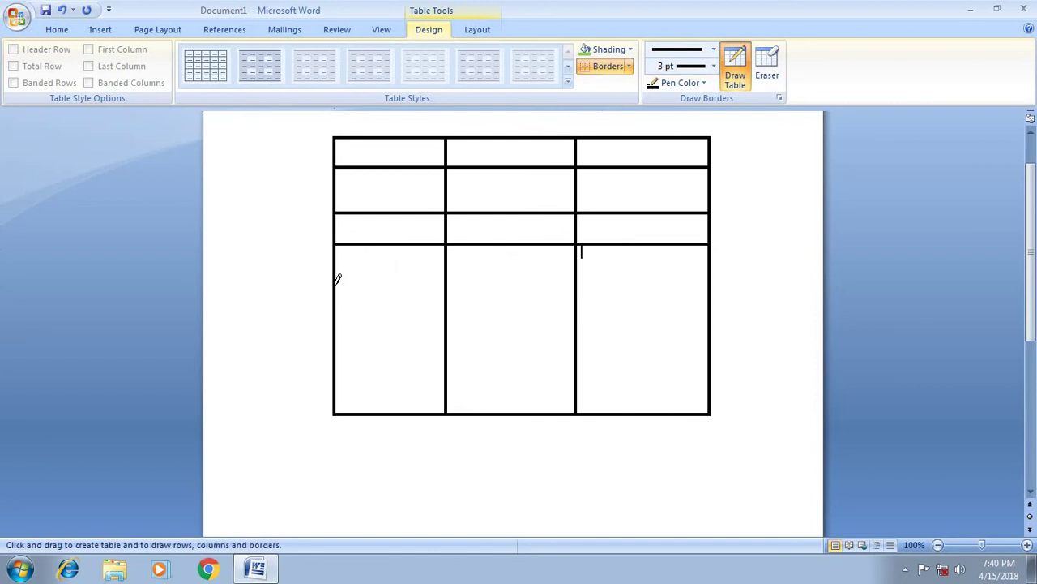
{"action": "left_click_drag", "start_coordinate": [336, 282], "coordinate": [659, 276]}
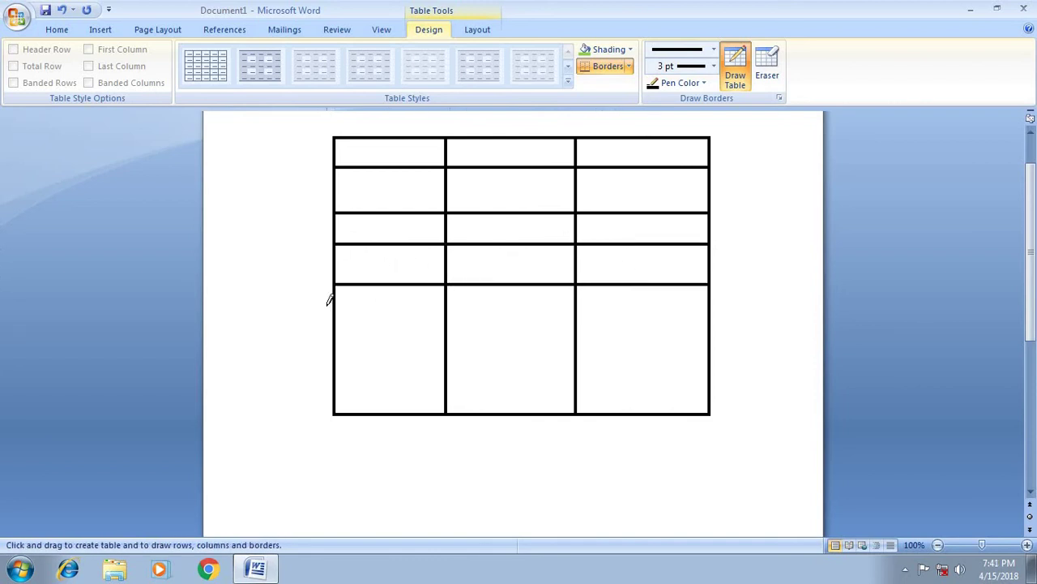
{"action": "left_click_drag", "start_coordinate": [335, 297], "coordinate": [653, 306]}
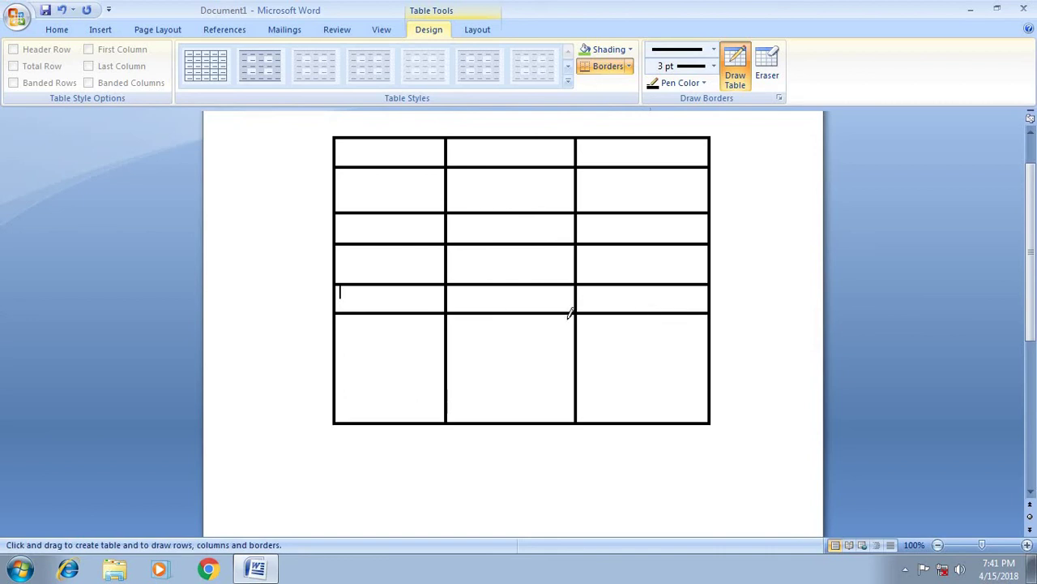
{"action": "left_click_drag", "start_coordinate": [336, 341], "coordinate": [639, 340]}
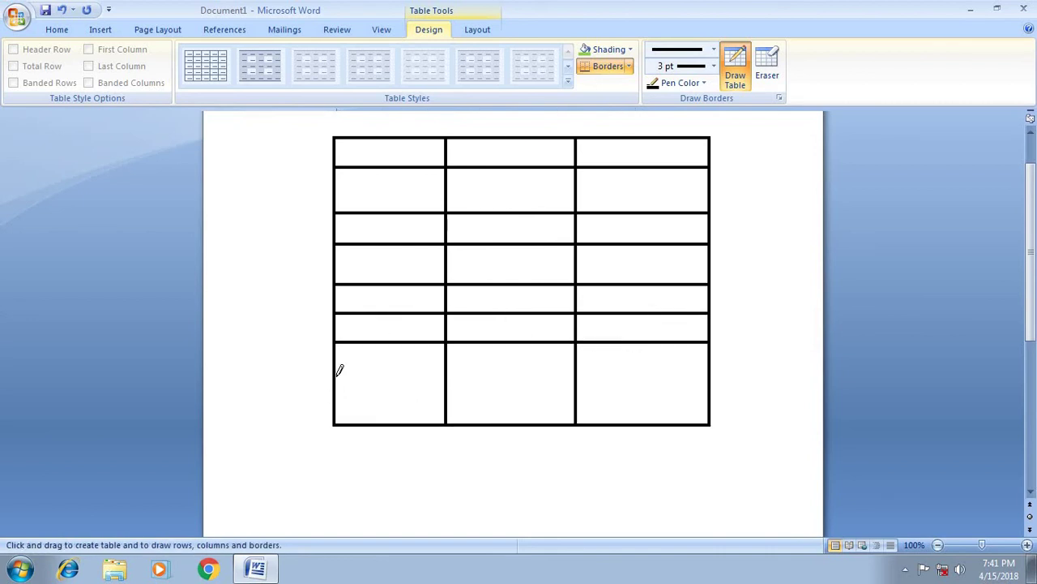
{"action": "left_click_drag", "start_coordinate": [340, 369], "coordinate": [442, 372]}
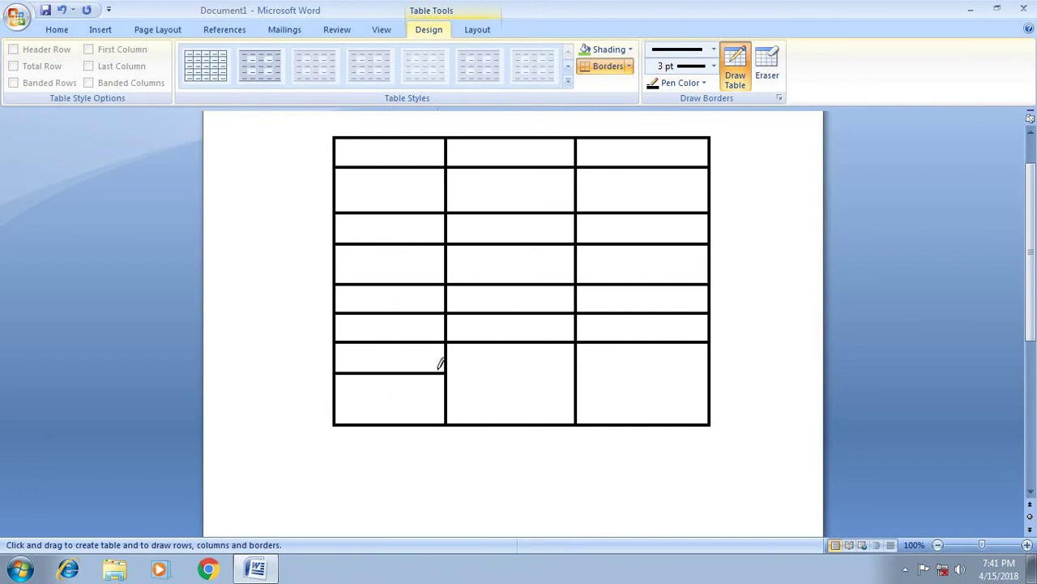
{"action": "left_click_drag", "start_coordinate": [449, 370], "coordinate": [551, 371]}
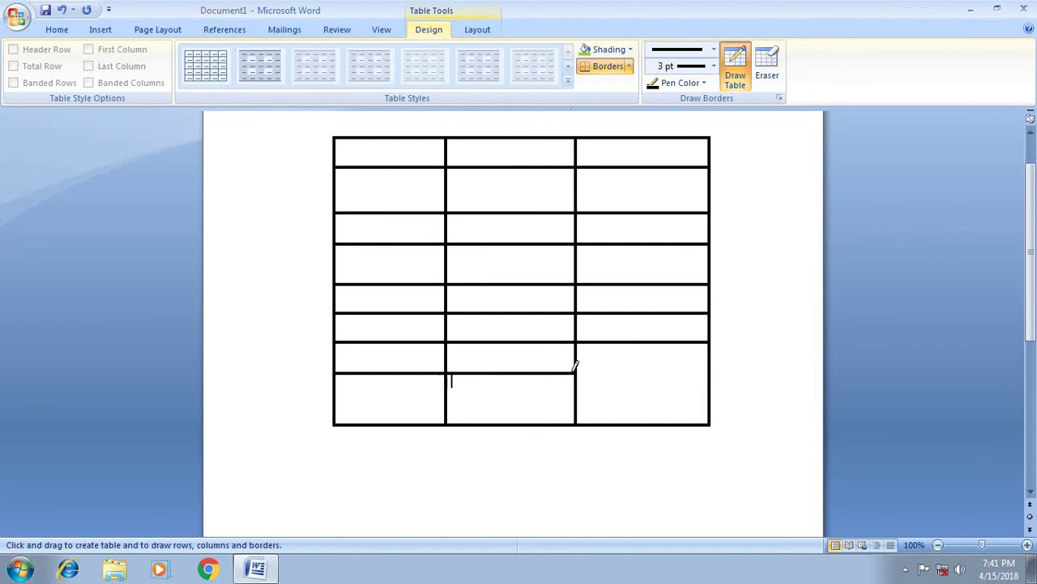
{"action": "left_click_drag", "start_coordinate": [577, 370], "coordinate": [693, 371]}
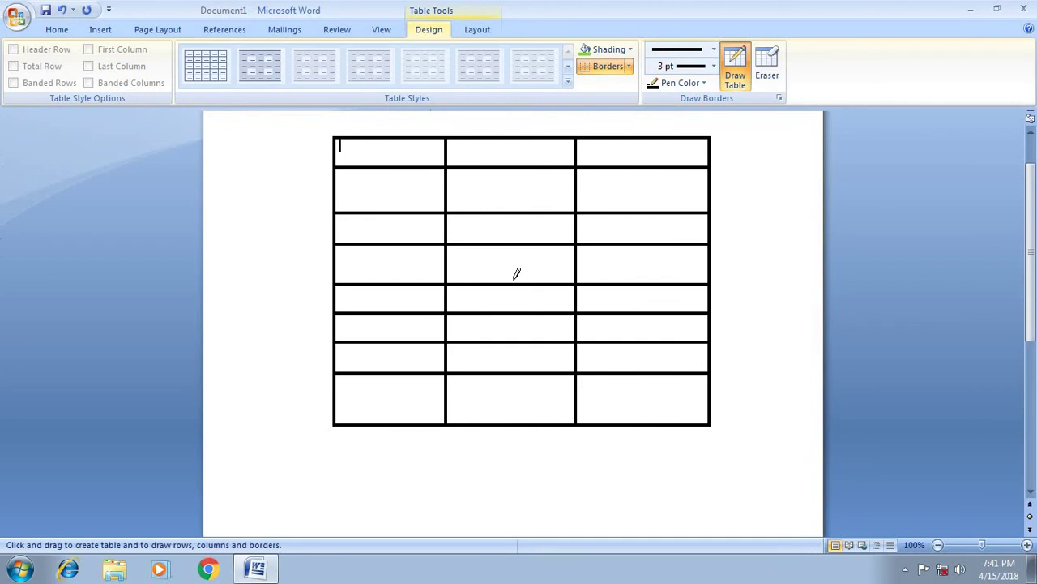
Type the header row: name, course, fee.
{"action": "type", "text": "n"}
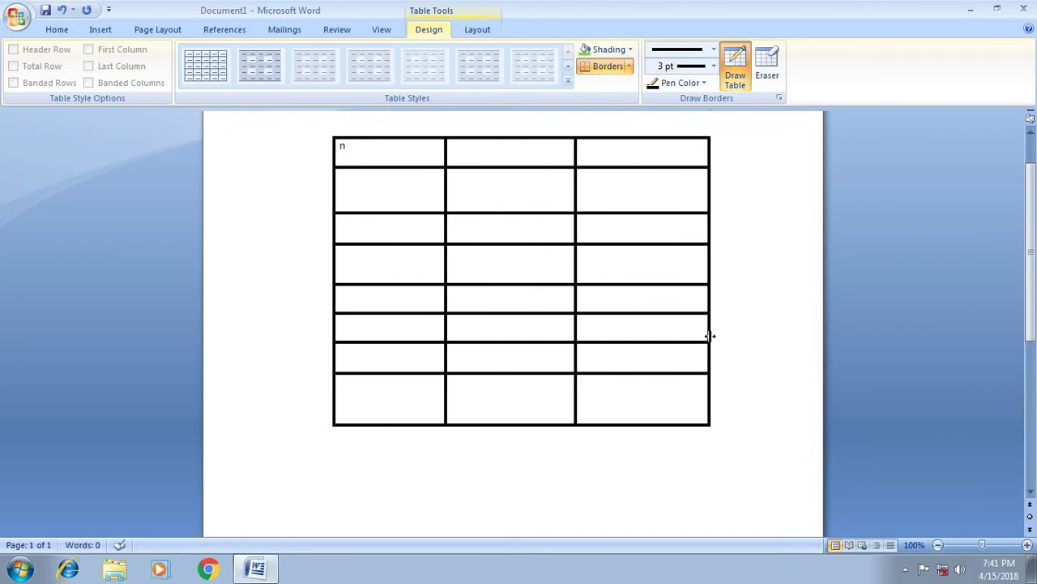
{"action": "type", "text": "ame"}
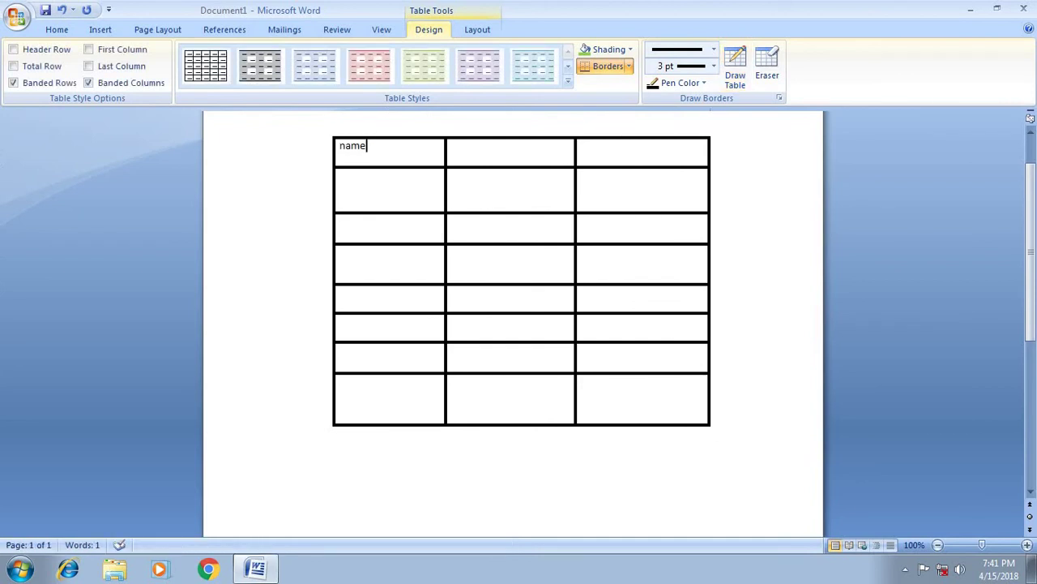
{"action": "key", "text": "Tab"}
{"action": "type", "text": "co"}
{"action": "type", "text": "urse"}
{"action": "key", "text": "Tab"}
{"action": "type", "text": "fee"}
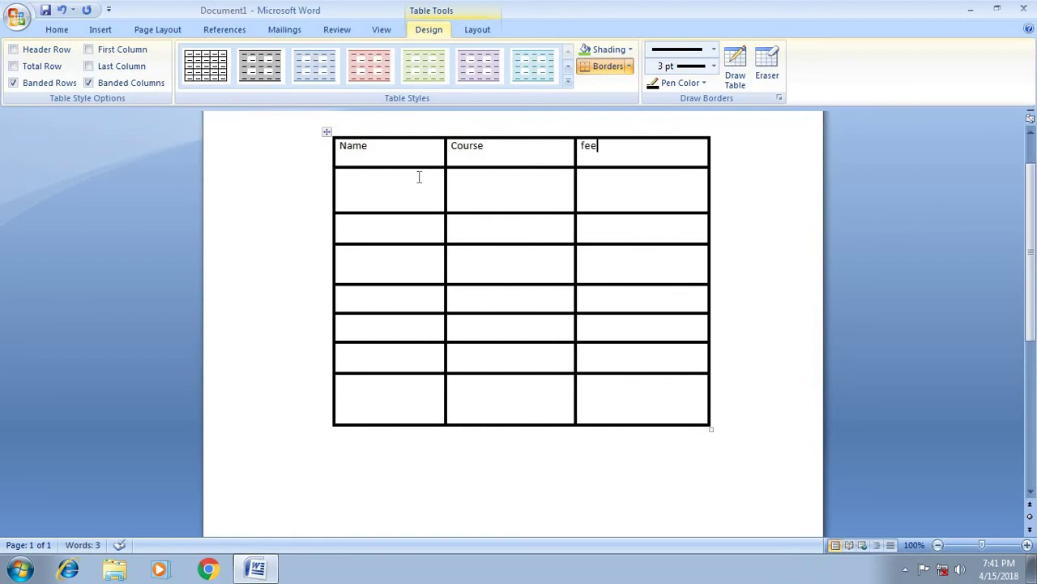
Shade the Name header orange and the Course and fee headers yellow.
{"action": "left_click", "coordinate": [630, 49]}
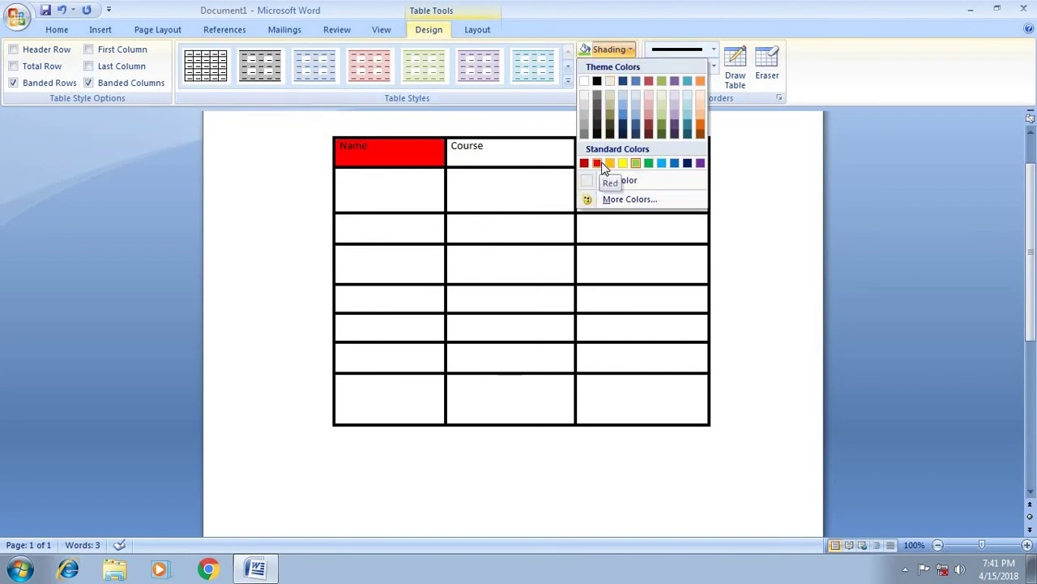
{"action": "left_click", "coordinate": [612, 163]}
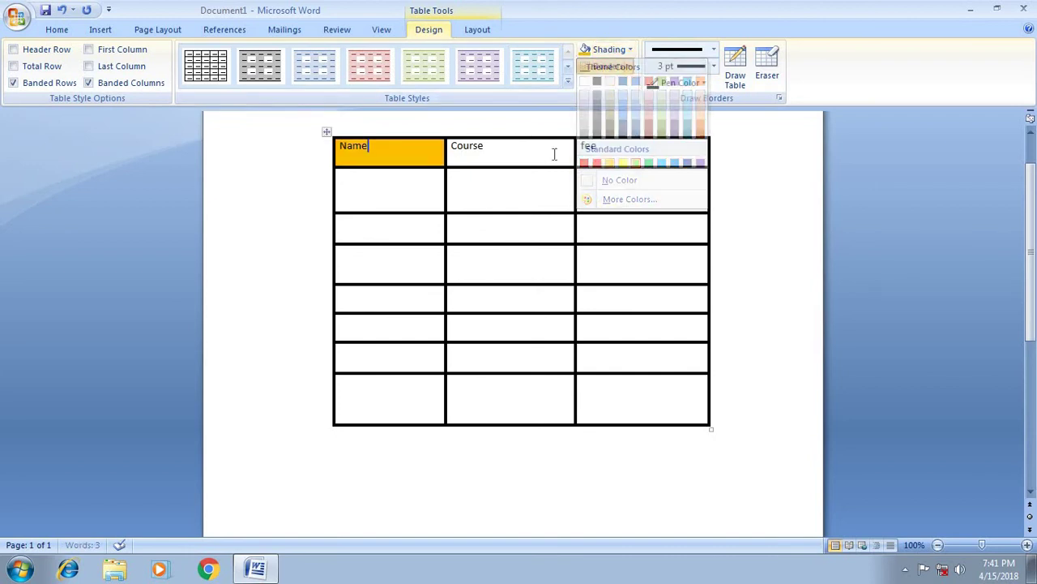
{"action": "left_click", "coordinate": [609, 50]}
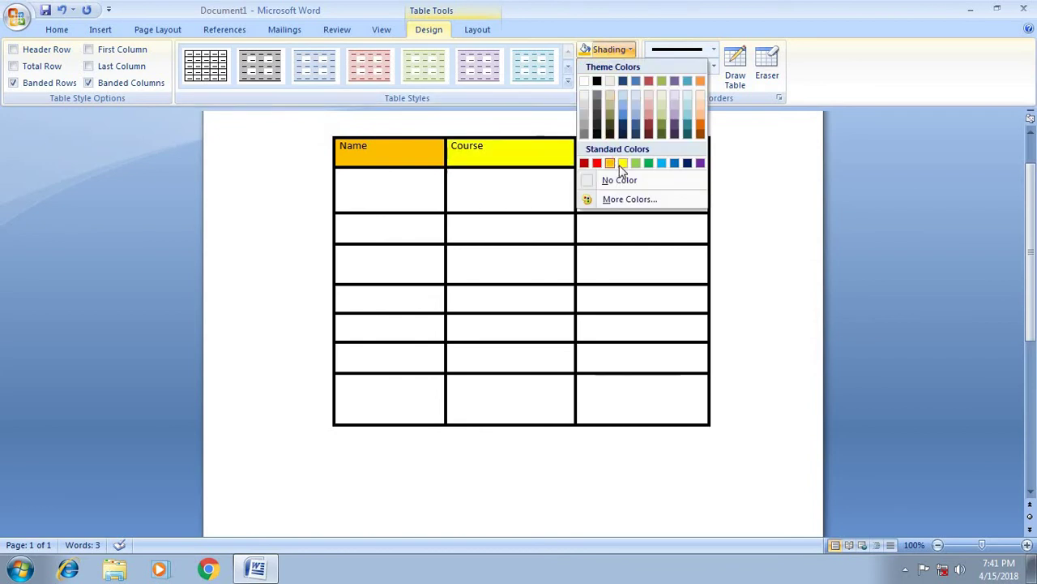
{"action": "left_click", "coordinate": [622, 163]}
{"action": "left_click", "coordinate": [630, 50]}
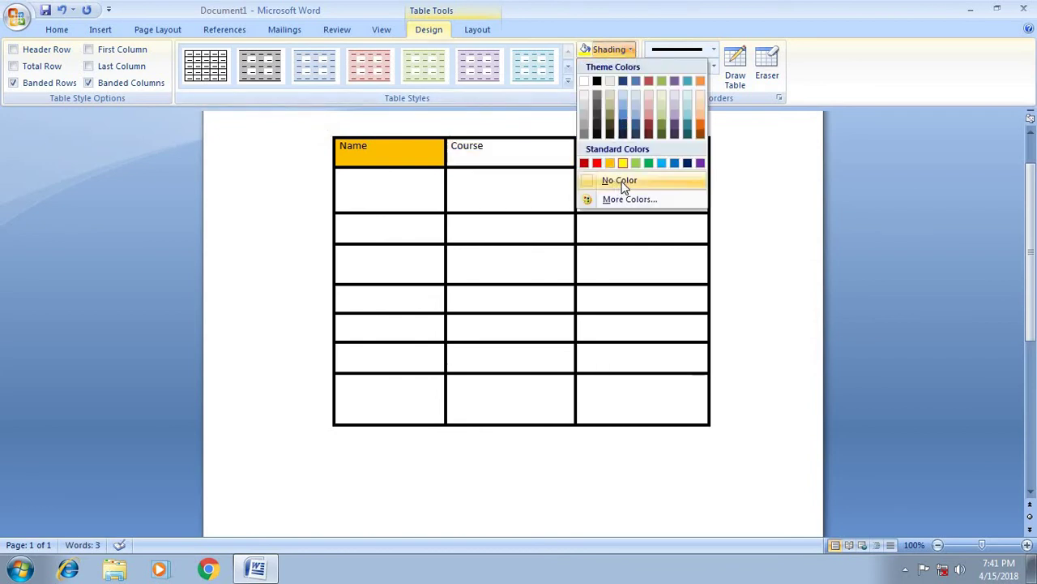
{"action": "left_click", "coordinate": [620, 155]}
{"action": "type", "text": "fee"}
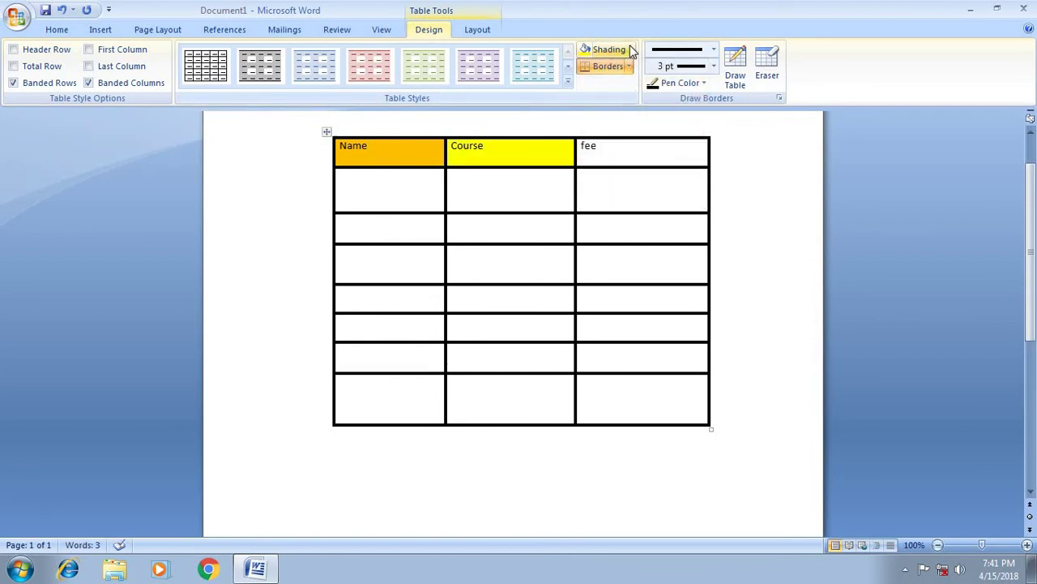
{"action": "left_click", "coordinate": [630, 50]}
{"action": "left_click", "coordinate": [627, 163]}
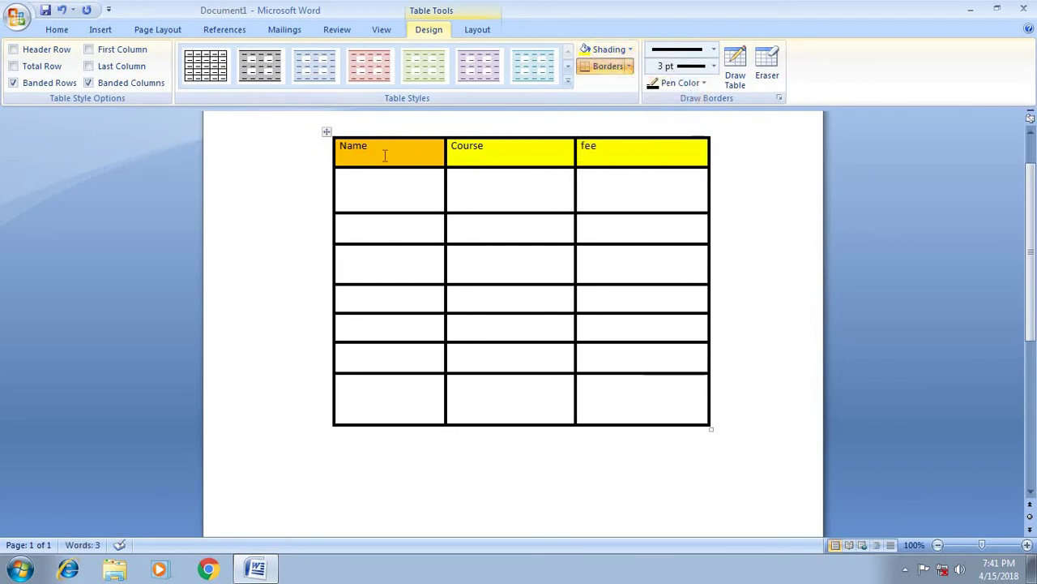
Enlarge the header row text two sizes with Ctrl+Shift+>.
{"action": "left_click_drag", "start_coordinate": [607, 153], "coordinate": [394, 146]}
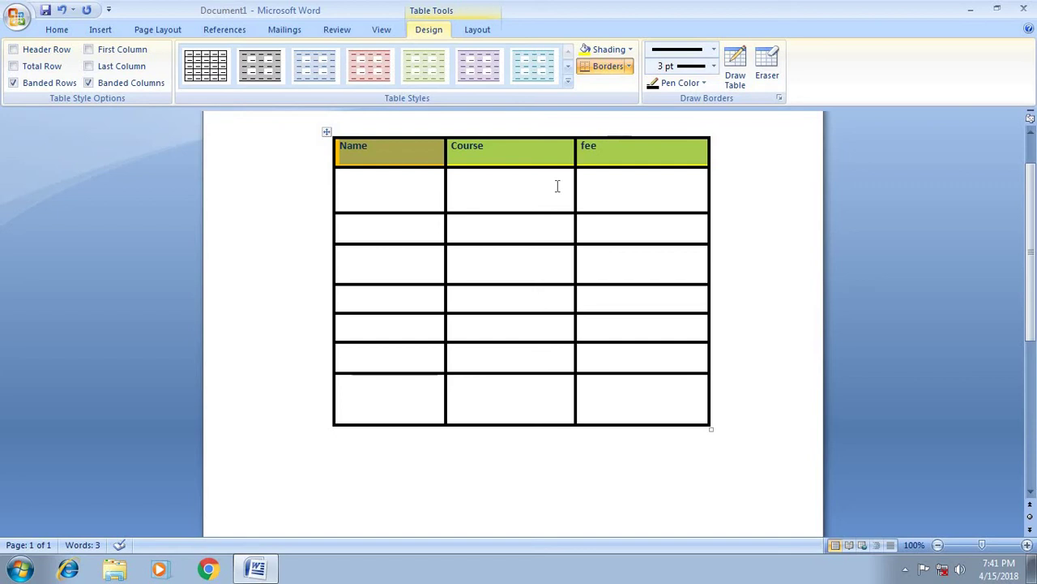
{"action": "key", "text": "ctrl+shift+greater"}
{"action": "key", "text": "ctrl+shift+greater"}
{"action": "key", "text": "ctrl+shift+greater"}
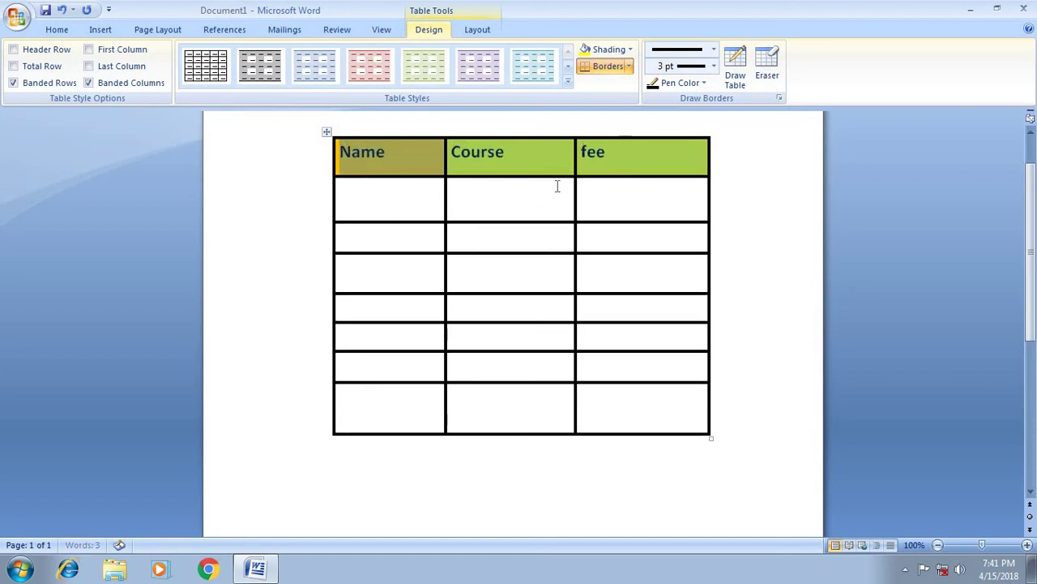
{"action": "key", "text": "ctrl+shift+greater"}
{"action": "key", "text": "ctrl+shift+greater"}
{"action": "key", "text": "ctrl+shift+greater"}
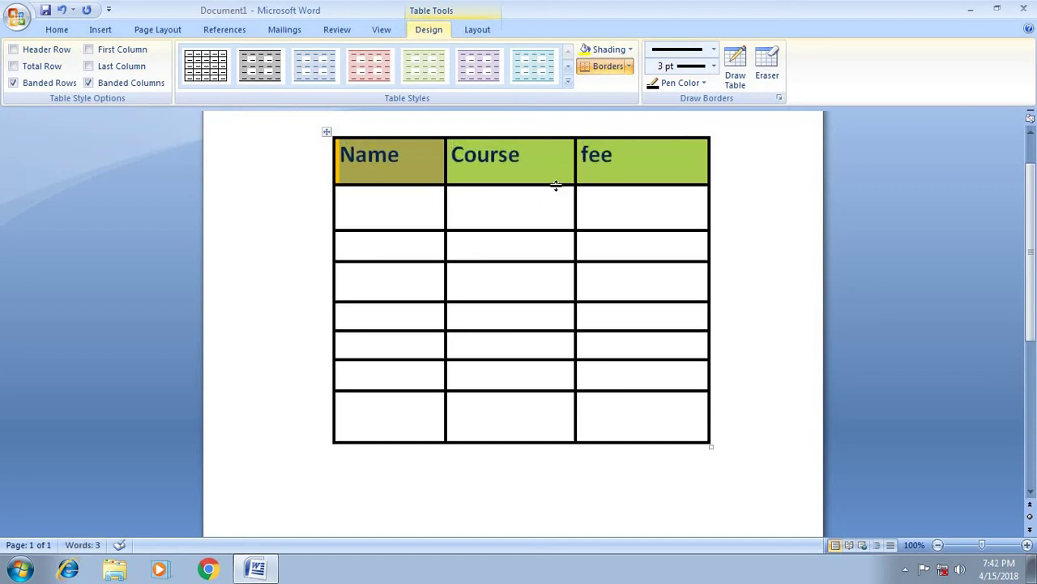
{"action": "left_click", "coordinate": [522, 245]}
{"action": "left_click", "coordinate": [401, 217]}
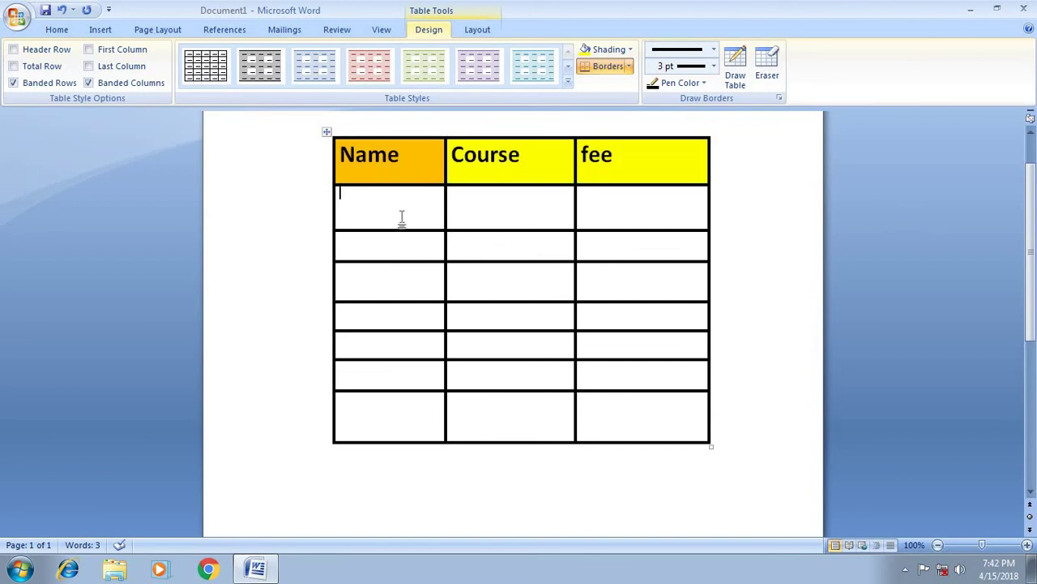
Fill the first two student rows: a name with Dca, 2100 and a name with Tally, 10000.
{"action": "type", "text": "name"}
{"action": "key", "text": "BackSpace"}
{"action": "key", "text": "BackSpace"}
{"action": "key", "text": "BackSpace"}
{"action": "type", "text": "Sagar"}
{"action": "key", "text": "Tab"}
{"action": "type", "text": "Dca"}
{"action": "type", "text": "21"}
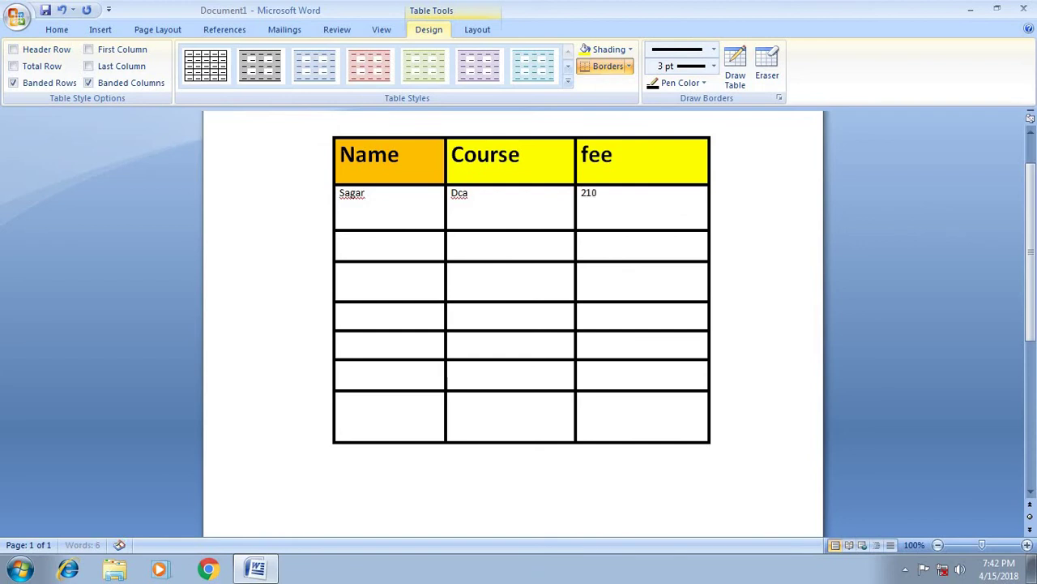
{"action": "type", "text": "0"}
{"action": "left_click", "coordinate": [357, 248]}
{"action": "type", "text": "s"}
{"action": "type", "text": "an"}
{"action": "key", "text": "Tab"}
{"action": "type", "text": "ta"}
{"action": "type", "text": "lly"}
{"action": "key", "text": "Tab"}
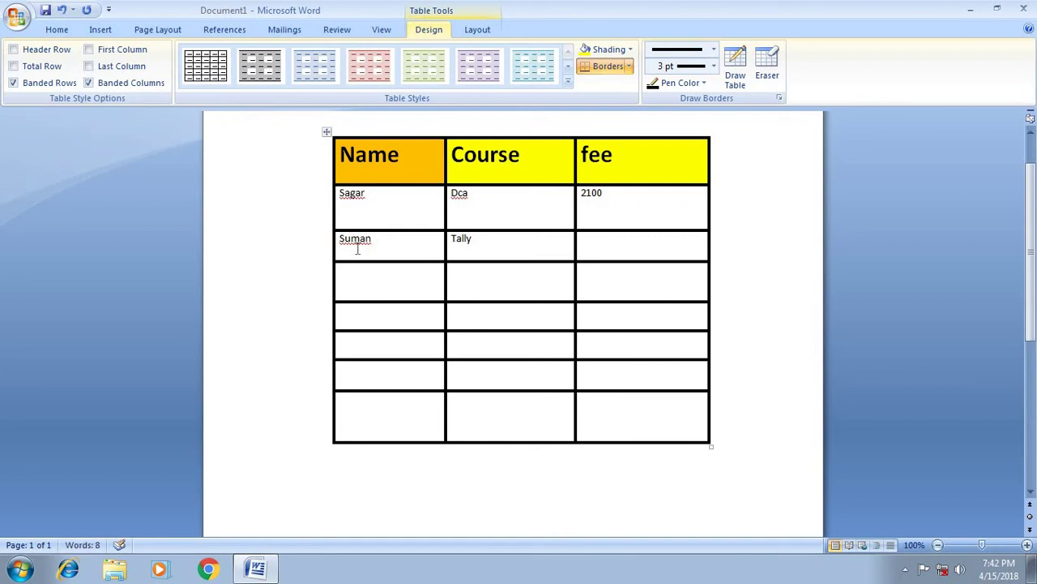
{"action": "type", "text": "10000"}
Fill the next two student rows: a name with Adca, 12000 and a name with C++, 15000.
{"action": "left_click", "coordinate": [399, 274]}
{"action": "type", "text": "Ka"}
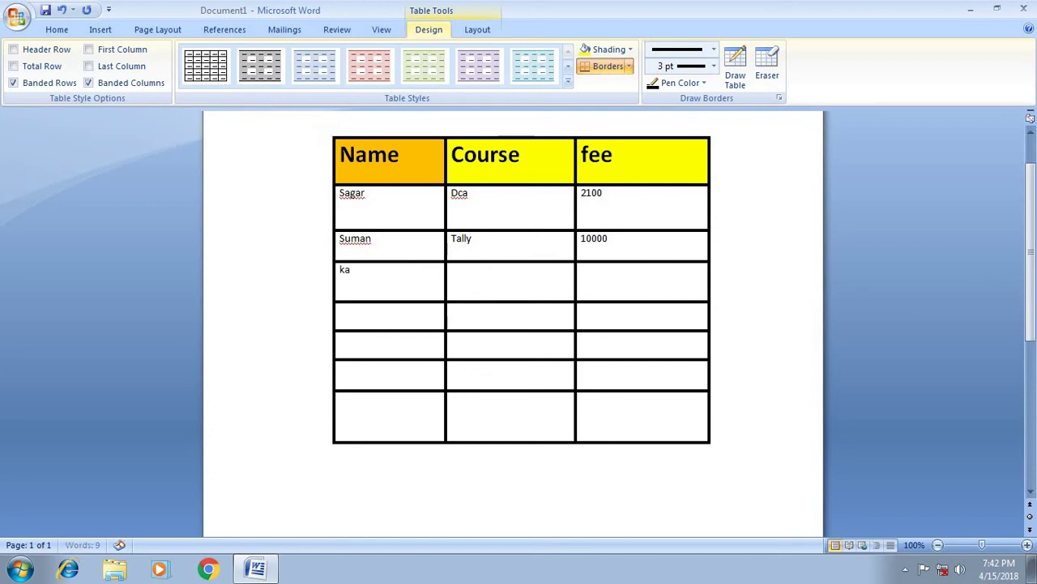
{"action": "type", "text": "bir"}
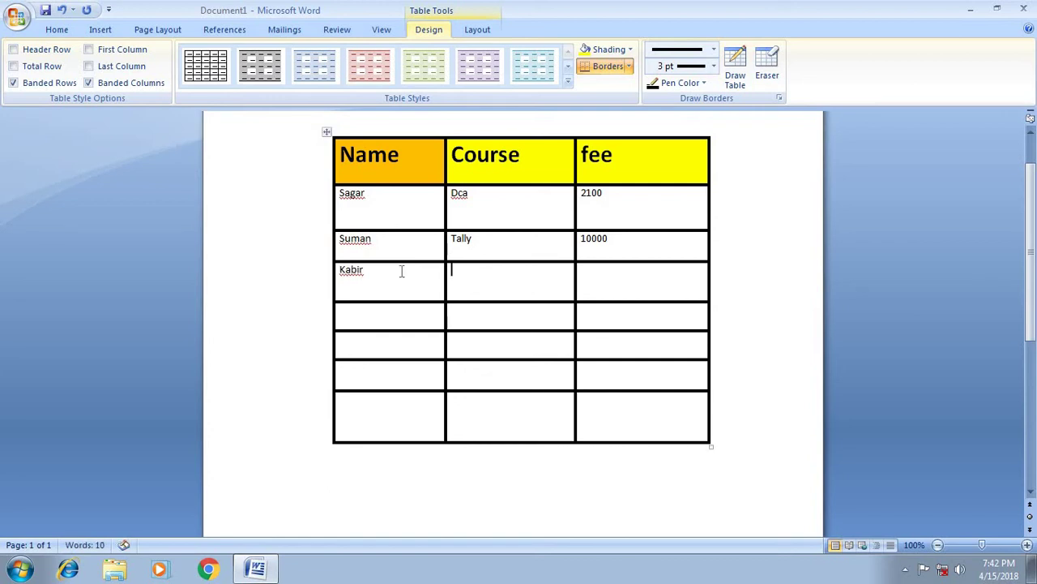
{"action": "key", "text": "Tab"}
{"action": "type", "text": "adca "}
{"action": "type", "text": "120000"}
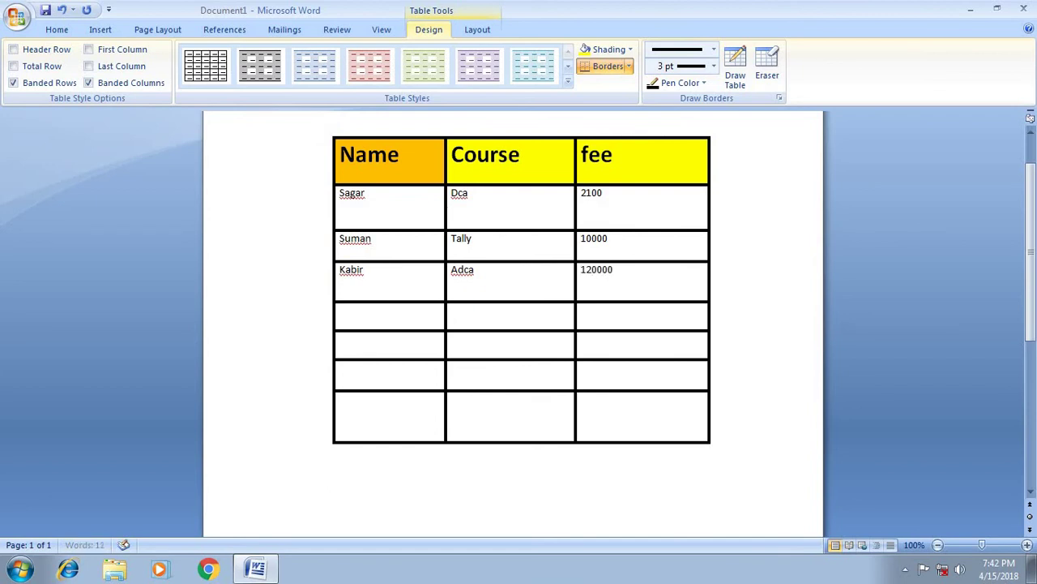
{"action": "key", "text": "BackSpace"}
{"action": "left_click", "coordinate": [399, 312]}
{"action": "type", "text": "g"}
{"action": "type", "text": "u"}
{"action": "key", "text": "Tab"}
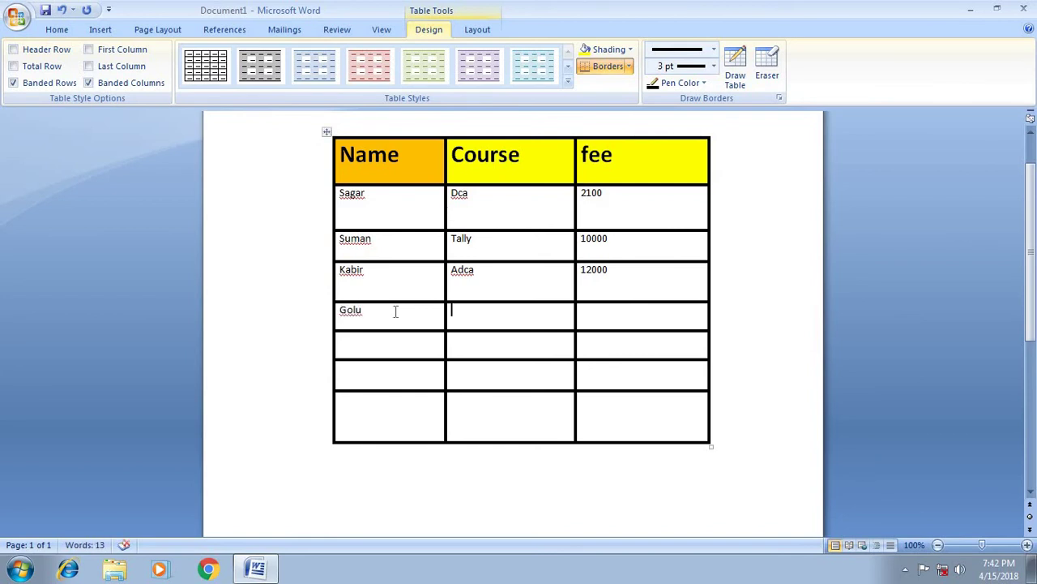
{"action": "type", "text": "c"}
{"action": "type", "text": "++"}
{"action": "key", "text": "Tab"}
{"action": "type", "text": "1"}
{"action": "type", "text": "000"}
{"action": "left_click", "coordinate": [434, 324]}
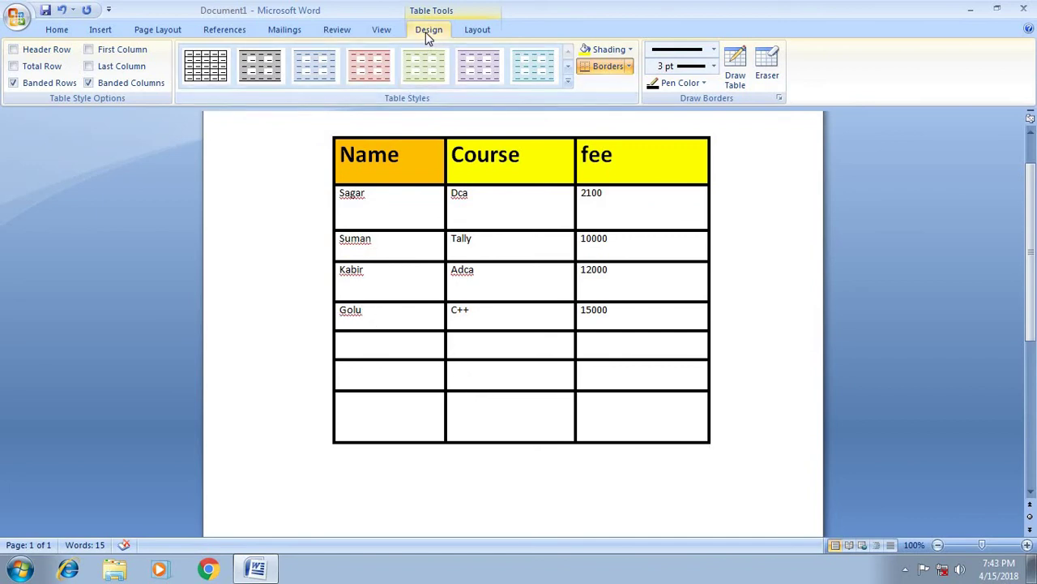
With the Eraser, remove the borders of the empty fee cells below the last student row.
{"action": "left_click", "coordinate": [265, 256]}
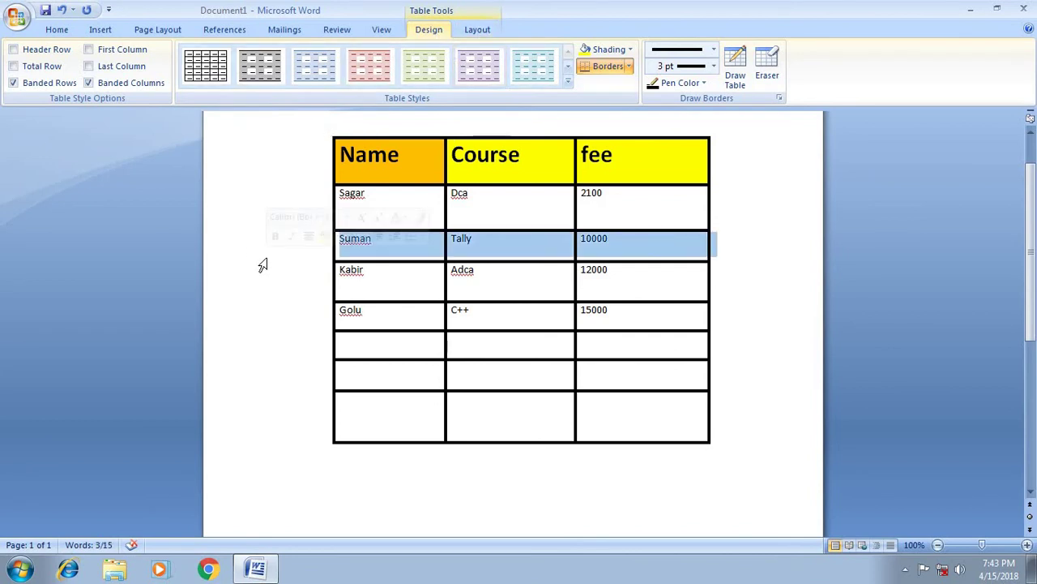
{"action": "left_click", "coordinate": [467, 492]}
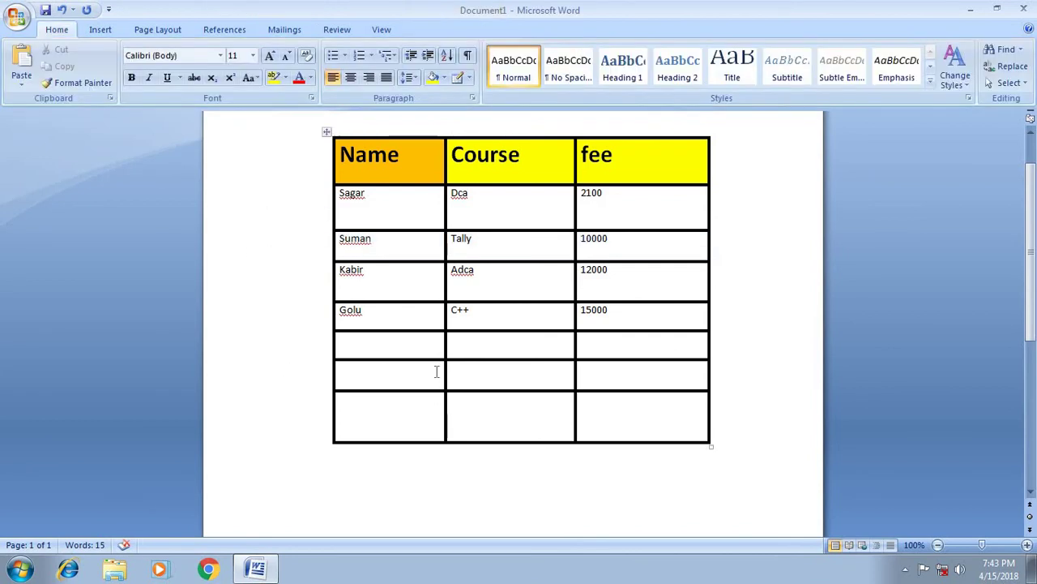
{"action": "left_click", "coordinate": [413, 309]}
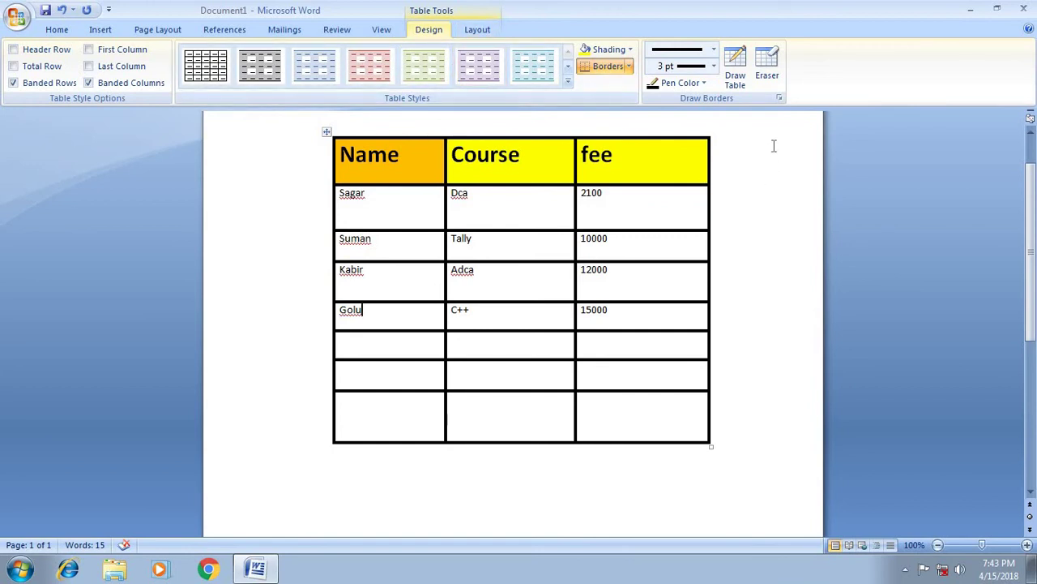
{"action": "left_click", "coordinate": [767, 77]}
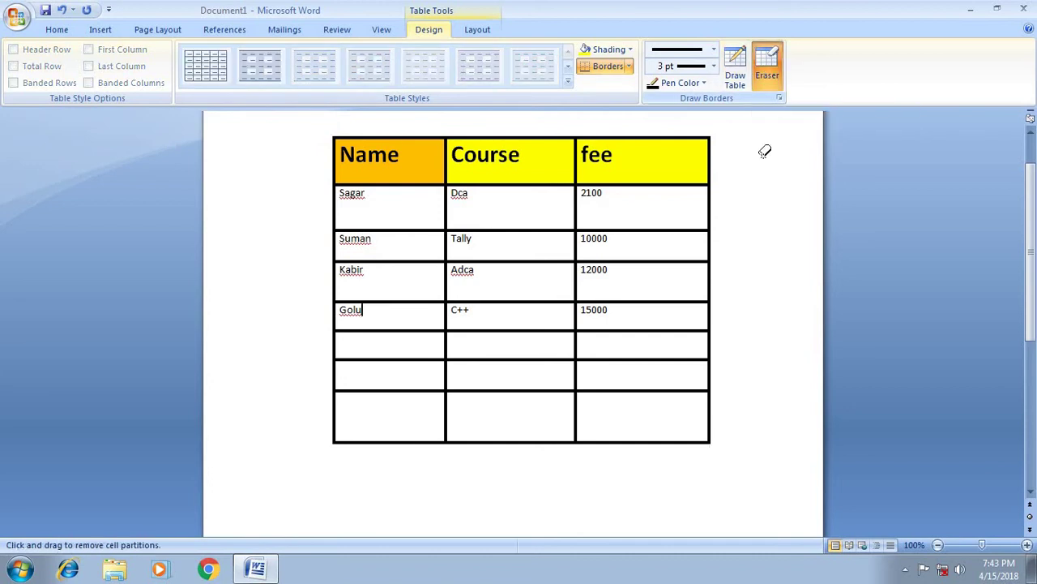
{"action": "left_click", "coordinate": [710, 405]}
{"action": "left_click_drag", "start_coordinate": [665, 410], "coordinate": [661, 462]}
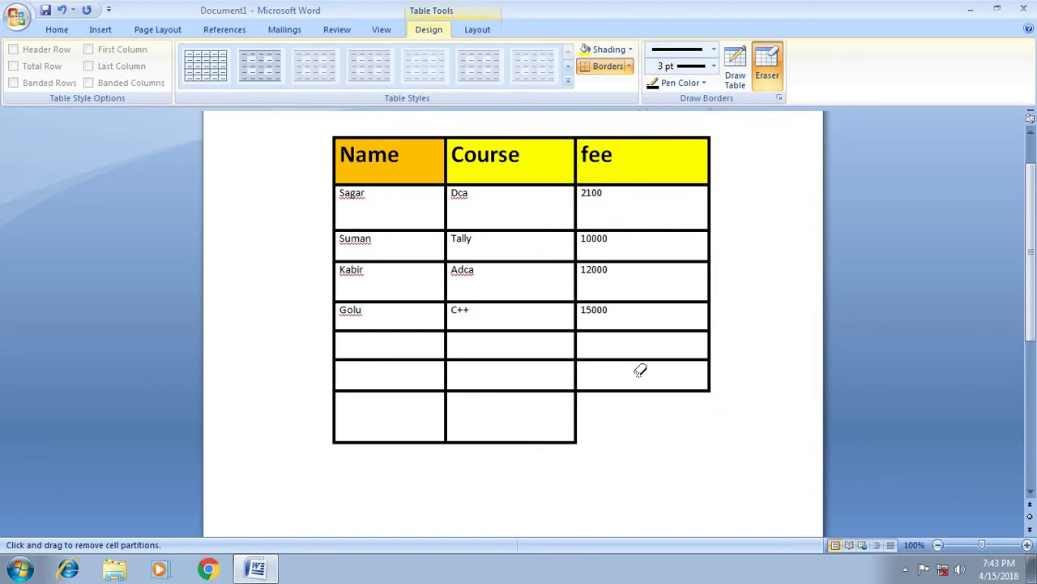
{"action": "mouse_move", "coordinate": [641, 397]}
{"action": "left_mouse_down"}
{"action": "mouse_move", "coordinate": [641, 364]}
{"action": "mouse_move", "coordinate": [638, 377]}
{"action": "left_mouse_up"}
{"action": "left_click", "coordinate": [710, 406]}
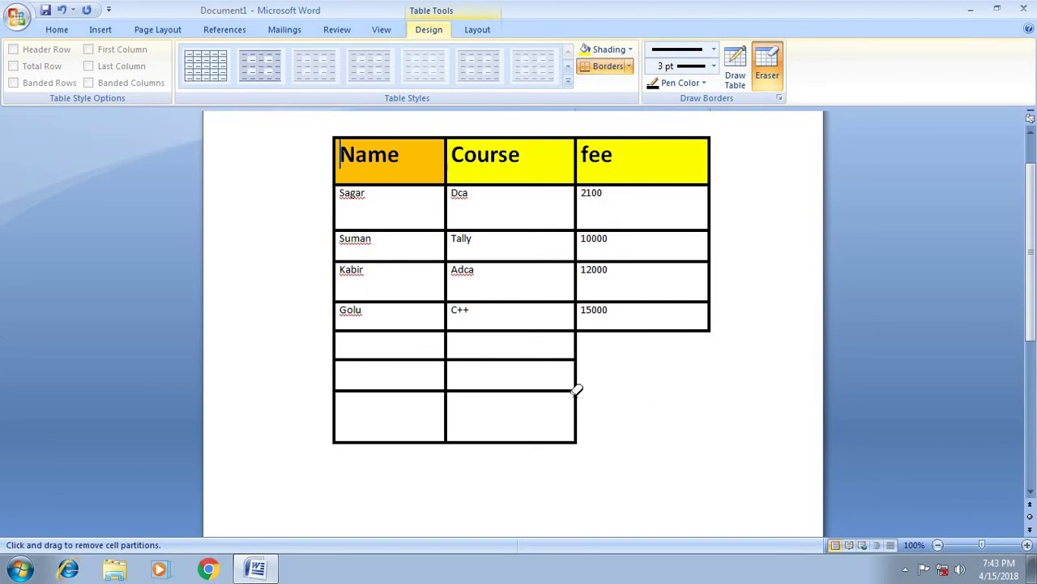
Erase the remaining empty Course and Name cells and leftover border lines.
{"action": "mouse_move", "coordinate": [575, 389]}
{"action": "left_mouse_down"}
{"action": "mouse_move", "coordinate": [535, 374]}
{"action": "mouse_move", "coordinate": [549, 415]}
{"action": "mouse_move", "coordinate": [539, 473]}
{"action": "left_mouse_up"}
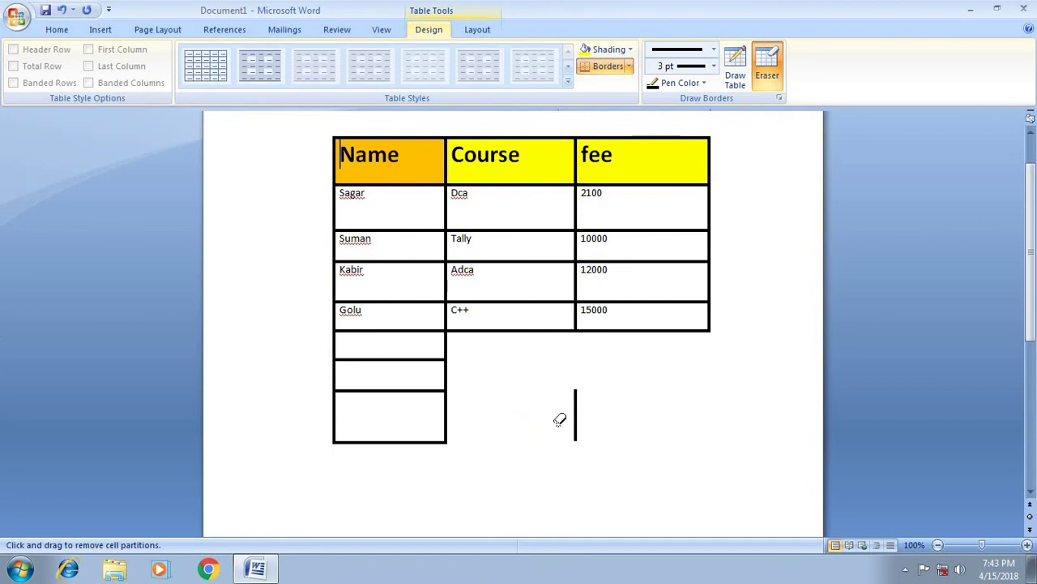
{"action": "left_click", "coordinate": [575, 409]}
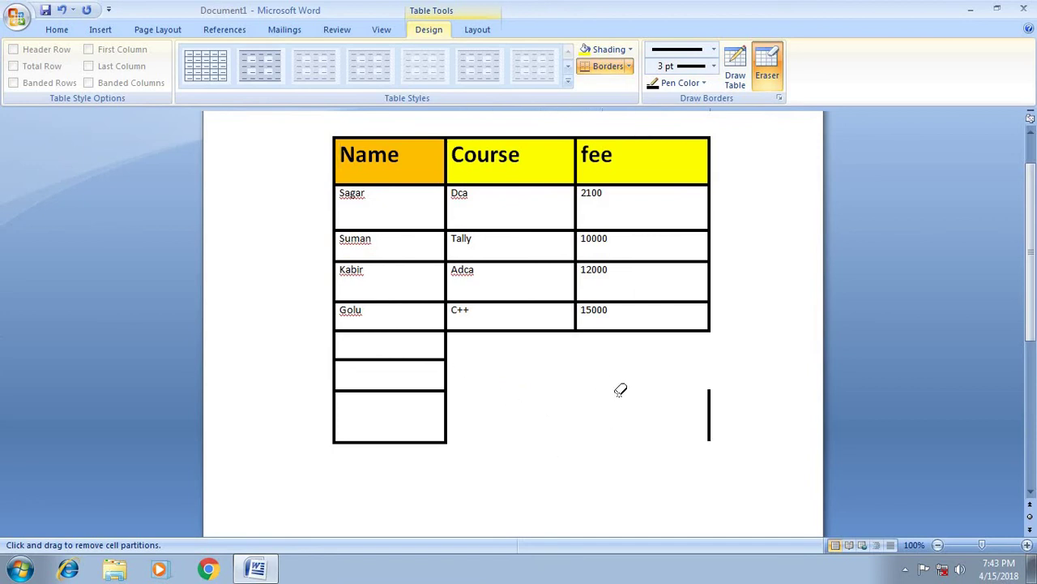
{"action": "left_click_drag", "start_coordinate": [621, 389], "coordinate": [758, 406]}
{"action": "left_click", "coordinate": [433, 363]}
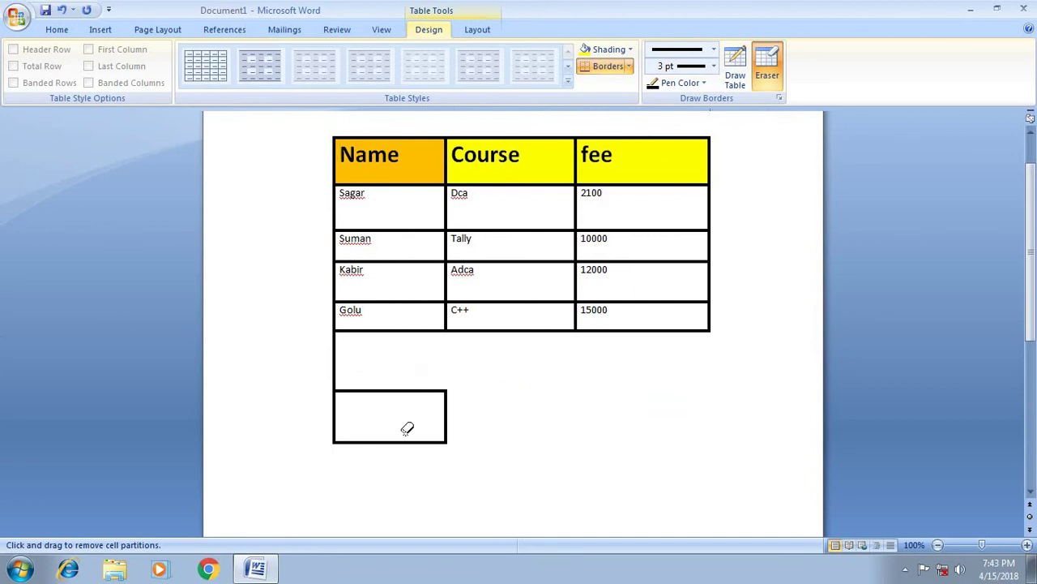
{"action": "left_click_drag", "start_coordinate": [407, 426], "coordinate": [404, 470]}
{"action": "left_click", "coordinate": [336, 389]}
{"action": "left_click_drag", "start_coordinate": [505, 424], "coordinate": [506, 507]}
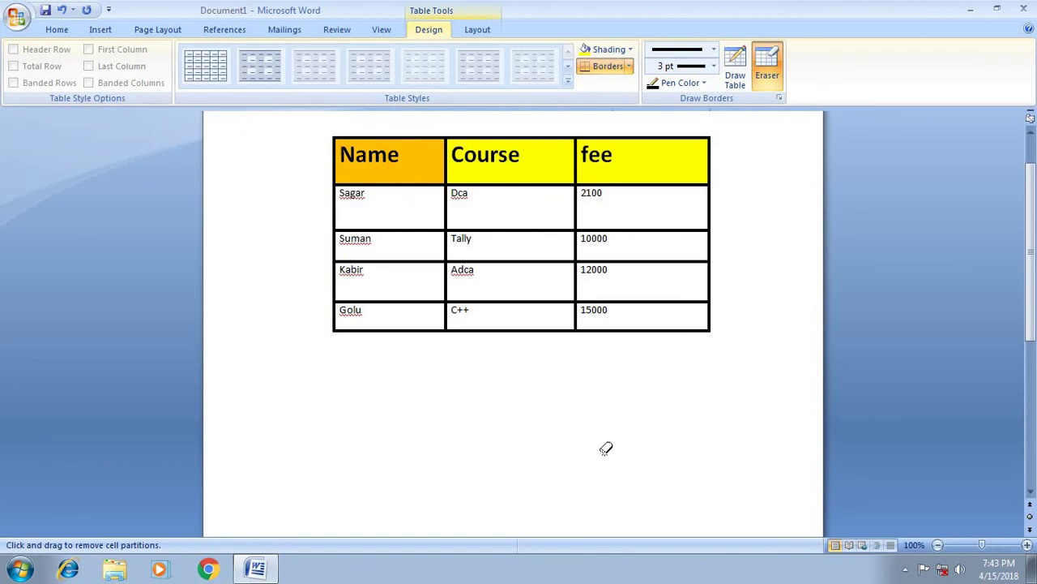
Switch to the Table Tools Layout tab.
{"action": "left_click", "coordinate": [478, 30]}
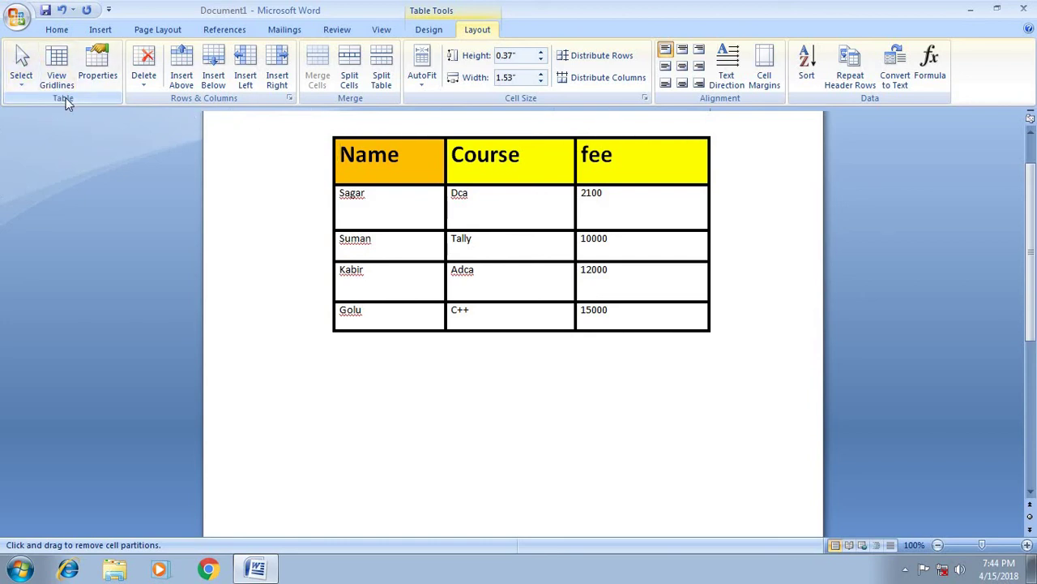
{"action": "left_click", "coordinate": [19, 78]}
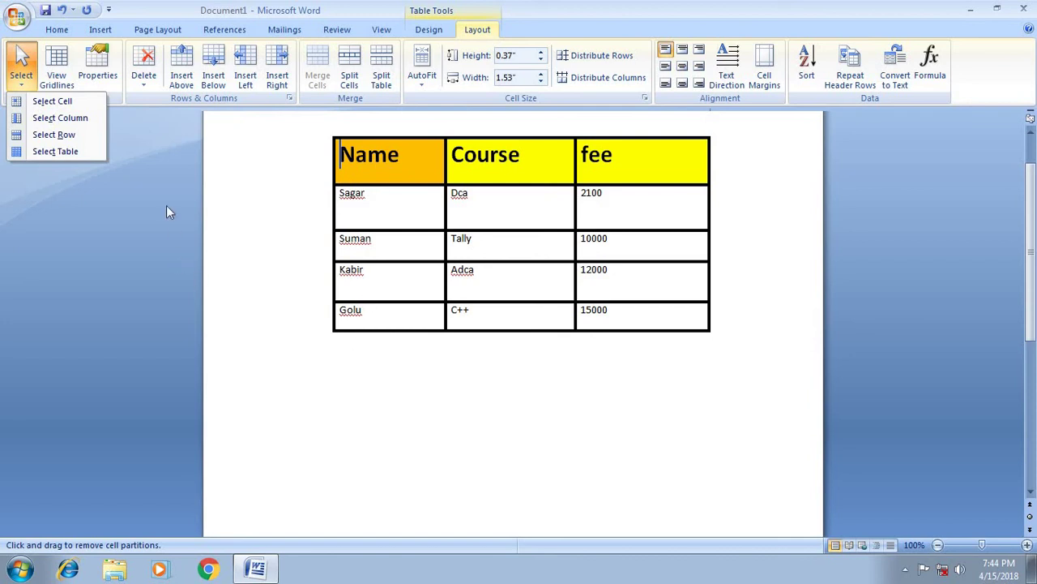
{"action": "left_click", "coordinate": [75, 122]}
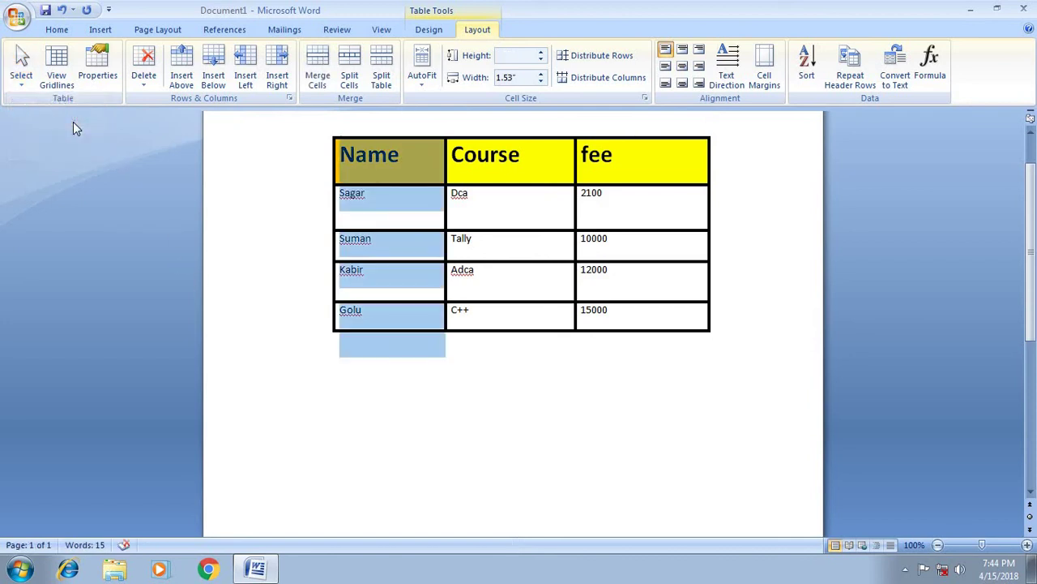
{"action": "left_click", "coordinate": [154, 84]}
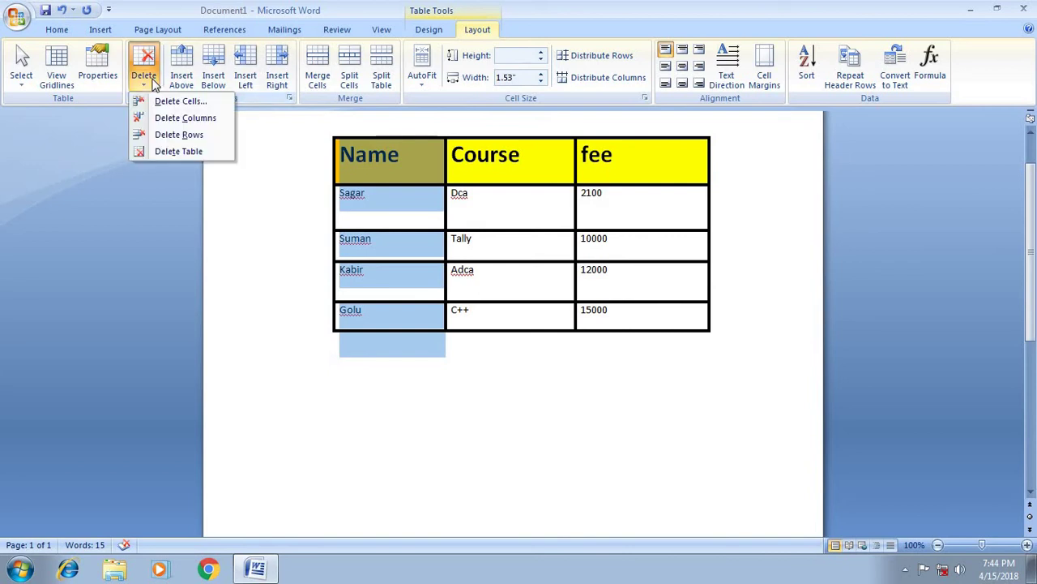
{"action": "left_click", "coordinate": [161, 118]}
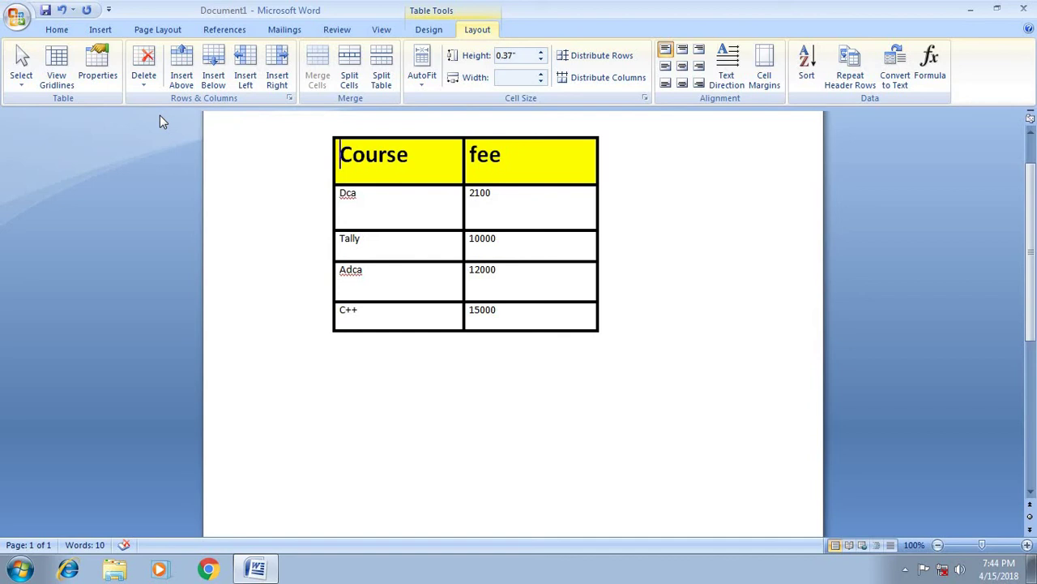
{"action": "key", "text": "ctrl+z"}
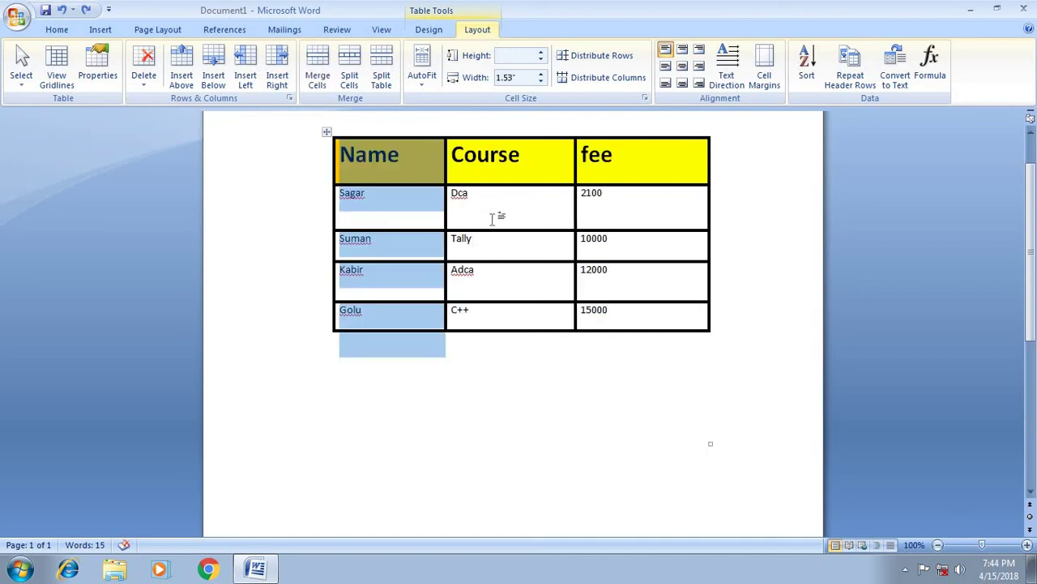
{"action": "left_click", "coordinate": [492, 215]}
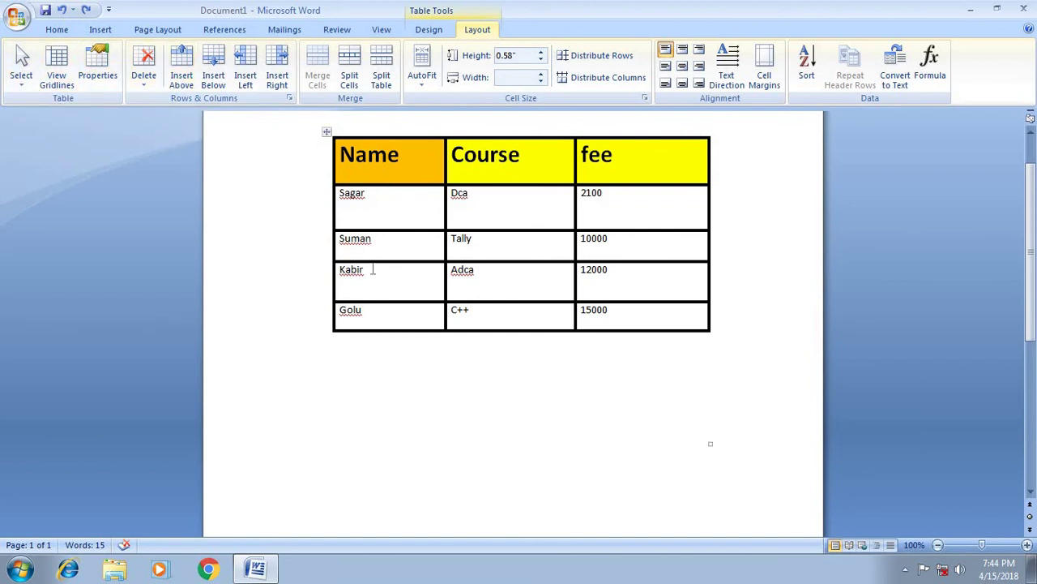
{"action": "left_click", "coordinate": [358, 317]}
Insert an empty row below the C++ row and open Split Cells for its first cell.
{"action": "left_click", "coordinate": [213, 77]}
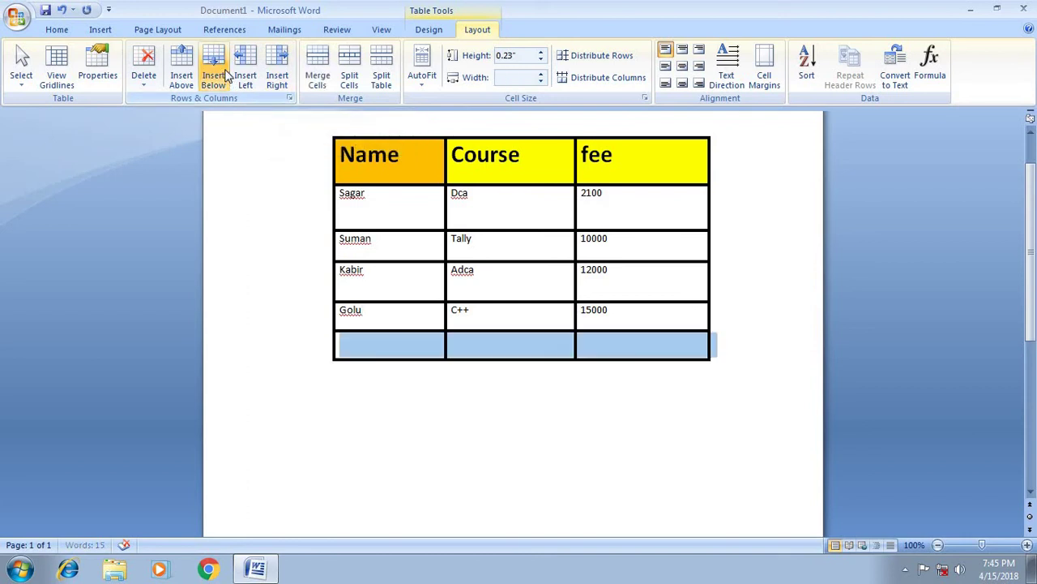
{"action": "left_click", "coordinate": [362, 345]}
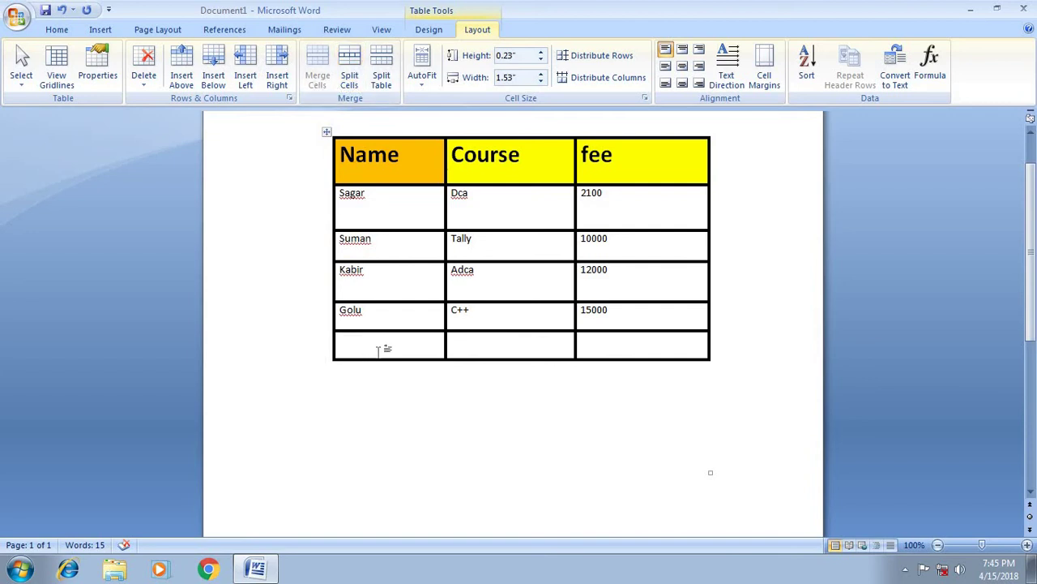
{"action": "left_click", "coordinate": [350, 82]}
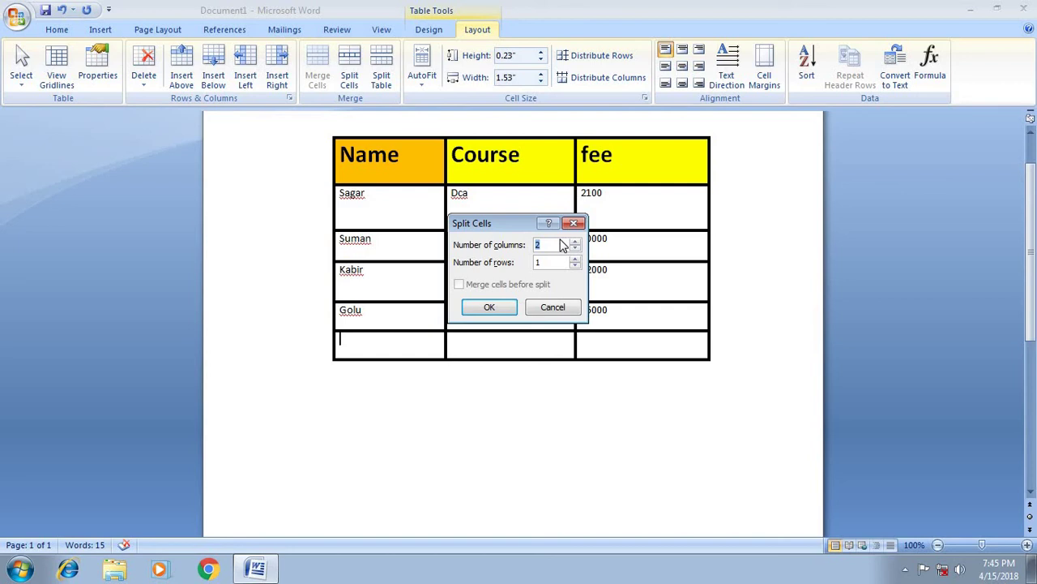
Split the new row's first cell into 3 columns, then merge the whole bottom row into one cell.
{"action": "type", "text": "3"}
{"action": "left_click", "coordinate": [488, 307]}
{"action": "left_click", "coordinate": [470, 345]}
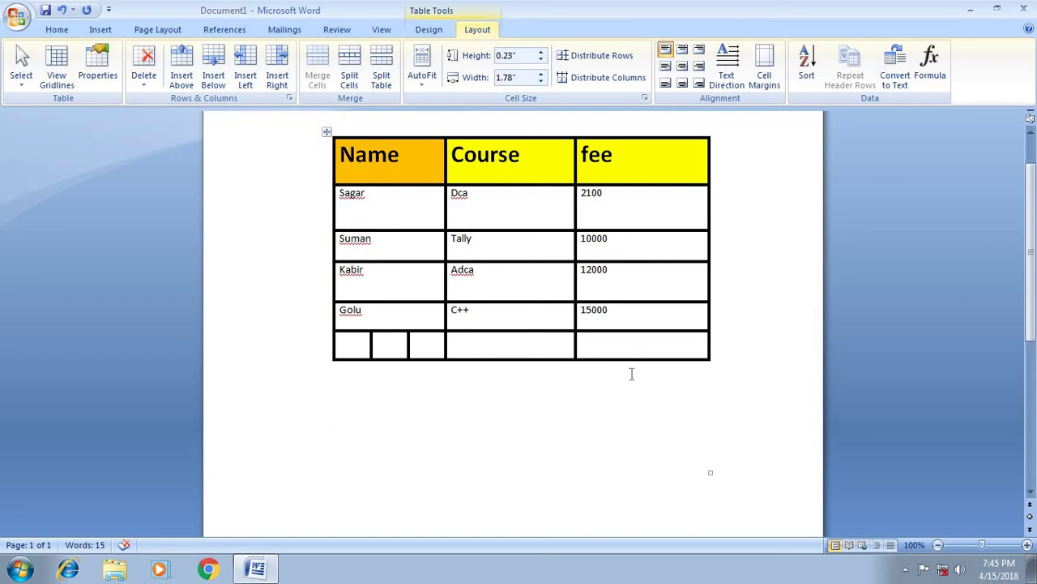
{"action": "left_click_drag", "start_coordinate": [580, 345], "coordinate": [359, 350]}
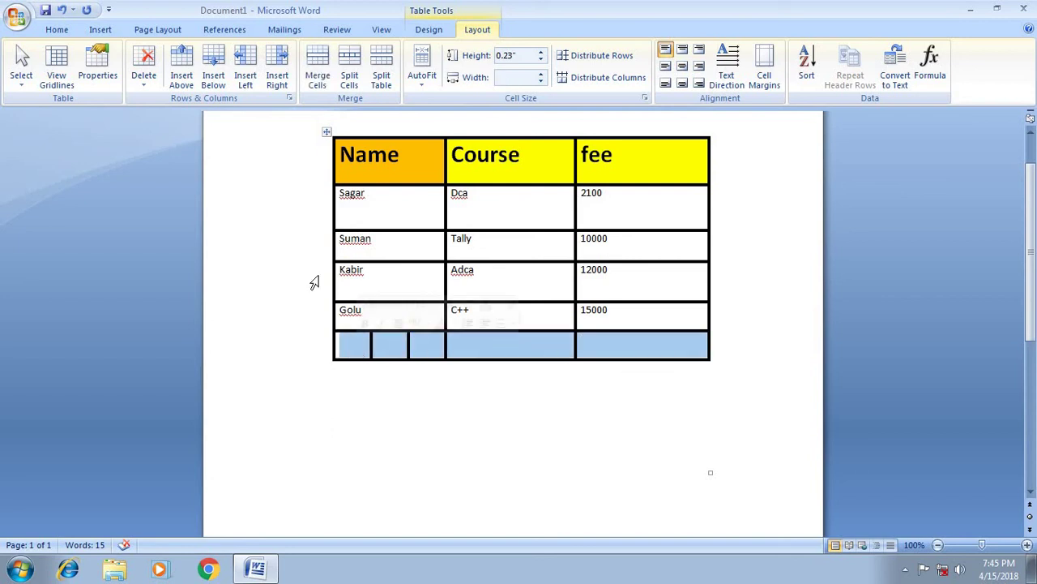
{"action": "left_click", "coordinate": [317, 77]}
{"action": "left_click", "coordinate": [478, 274]}
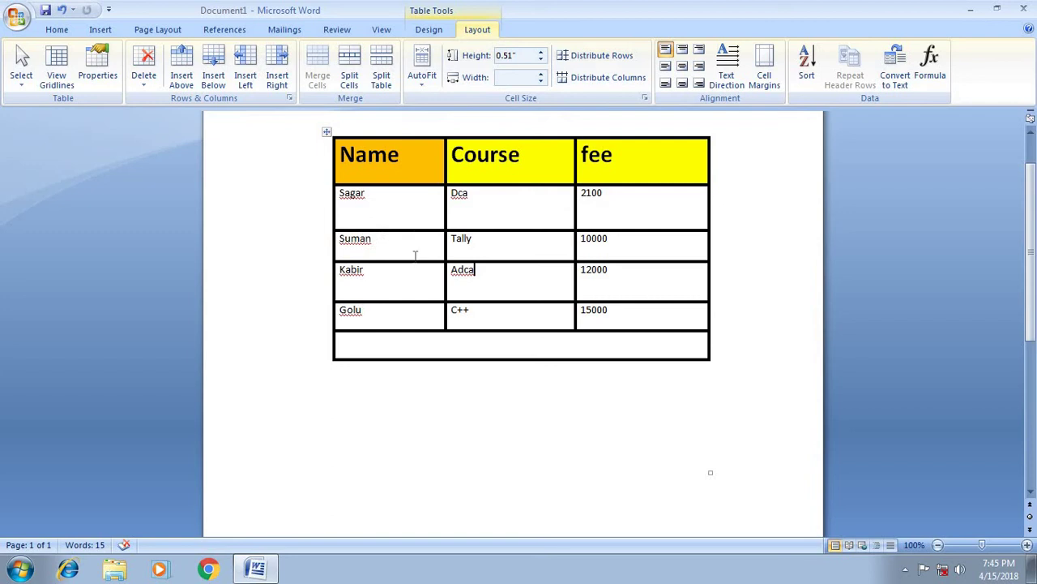
Try AutoFit Contents on the table, then undo it and the merged extra bottom row.
{"action": "left_click", "coordinate": [399, 157]}
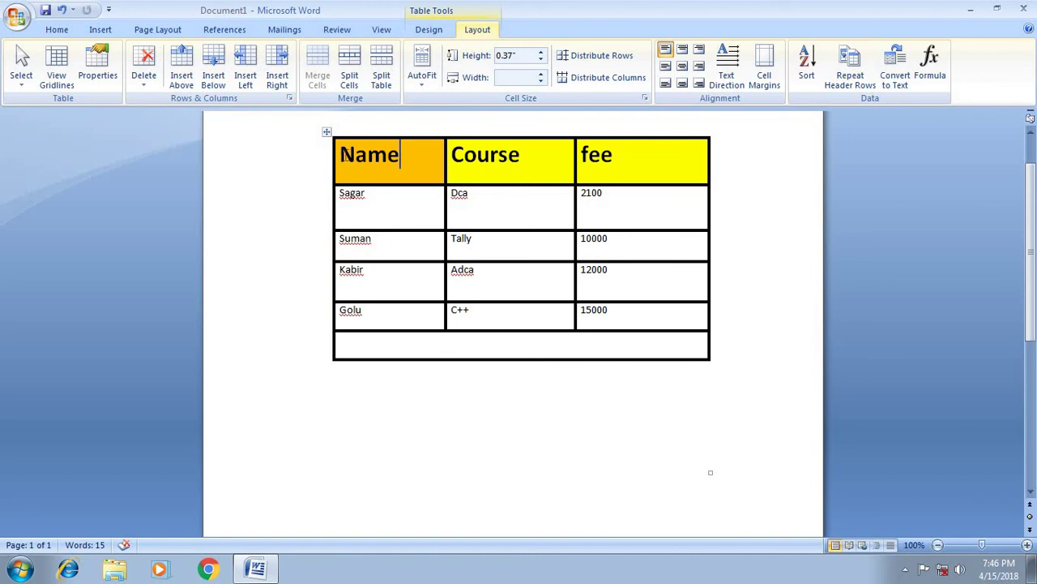
{"action": "left_click", "coordinate": [426, 88]}
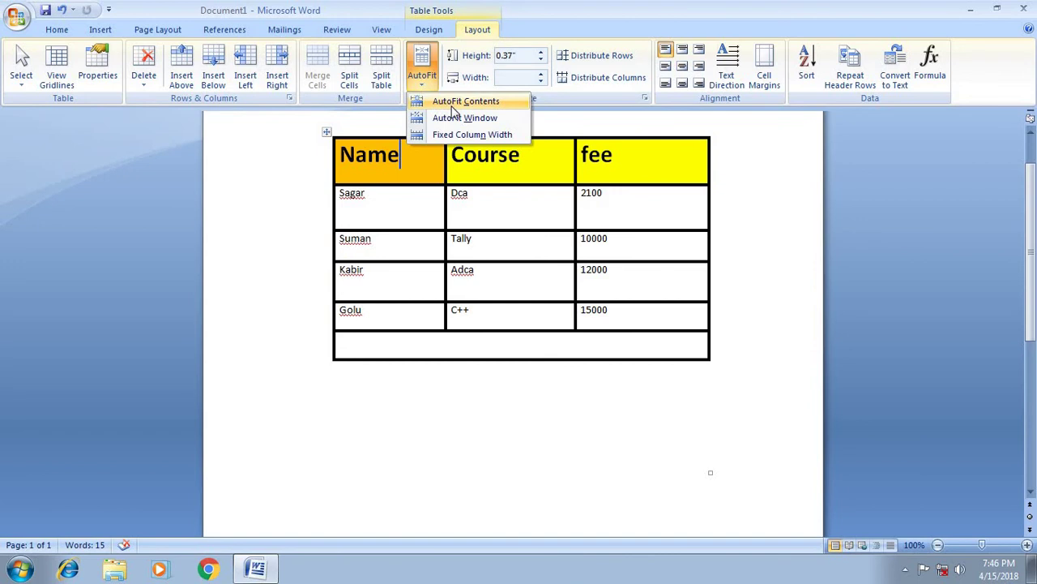
{"action": "left_click", "coordinate": [445, 108]}
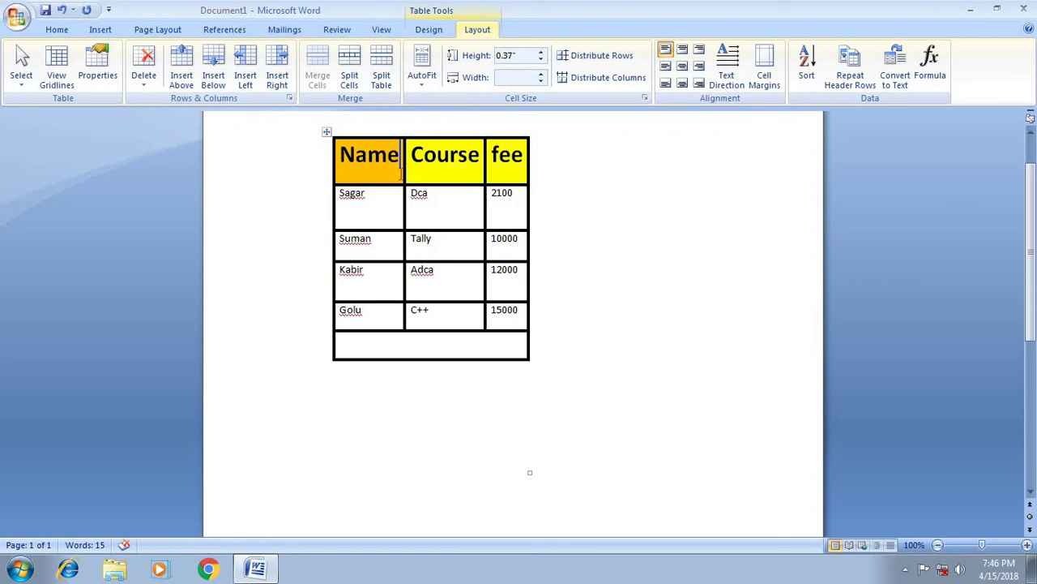
{"action": "key", "text": "ctrl+z"}
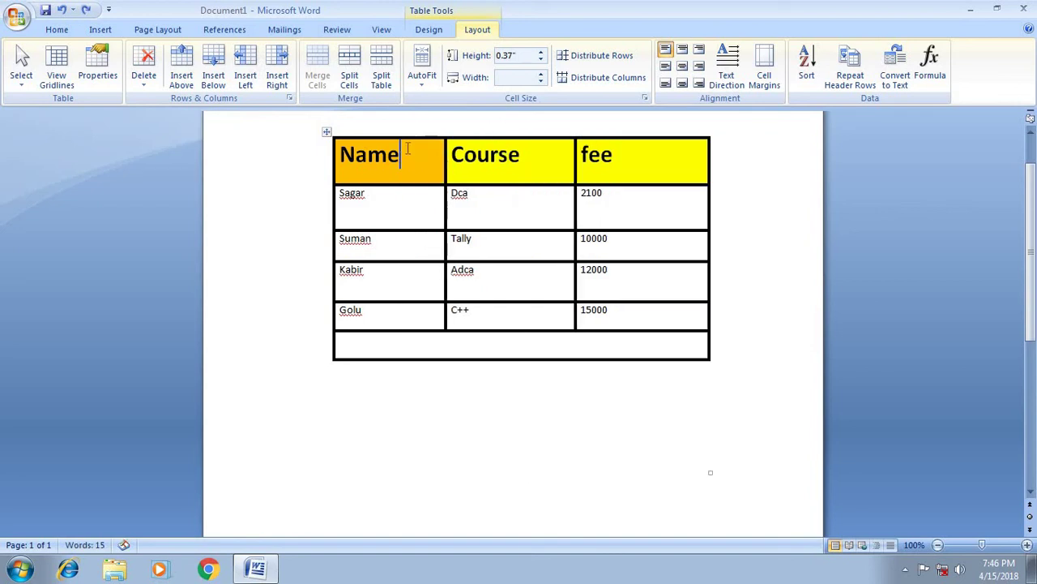
{"action": "key", "text": "ctrl+z"}
{"action": "key", "text": "ctrl+z"}
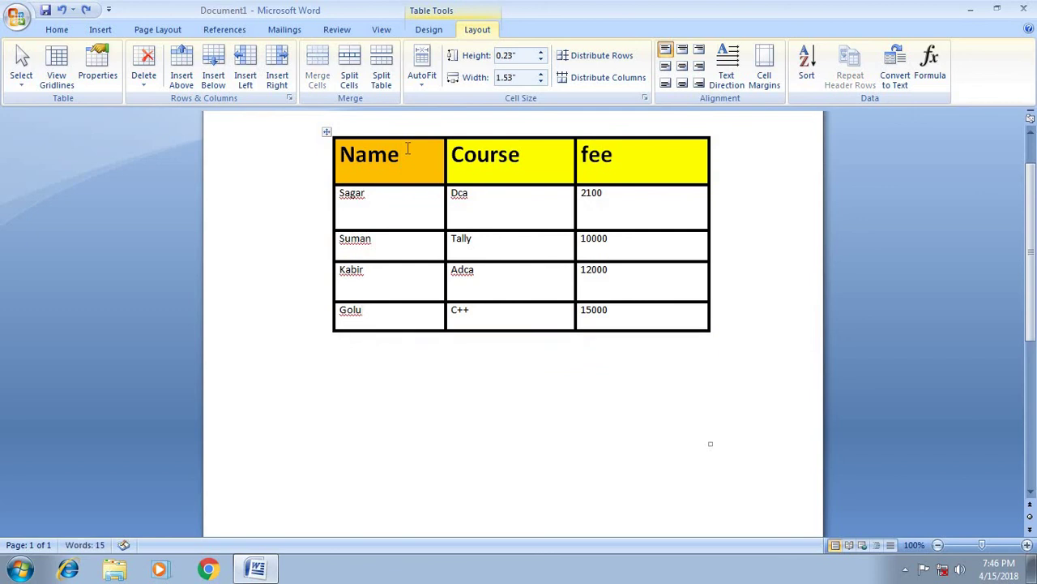
Cycle the Course header's text direction through its vertical orientations.
{"action": "left_click", "coordinate": [518, 180]}
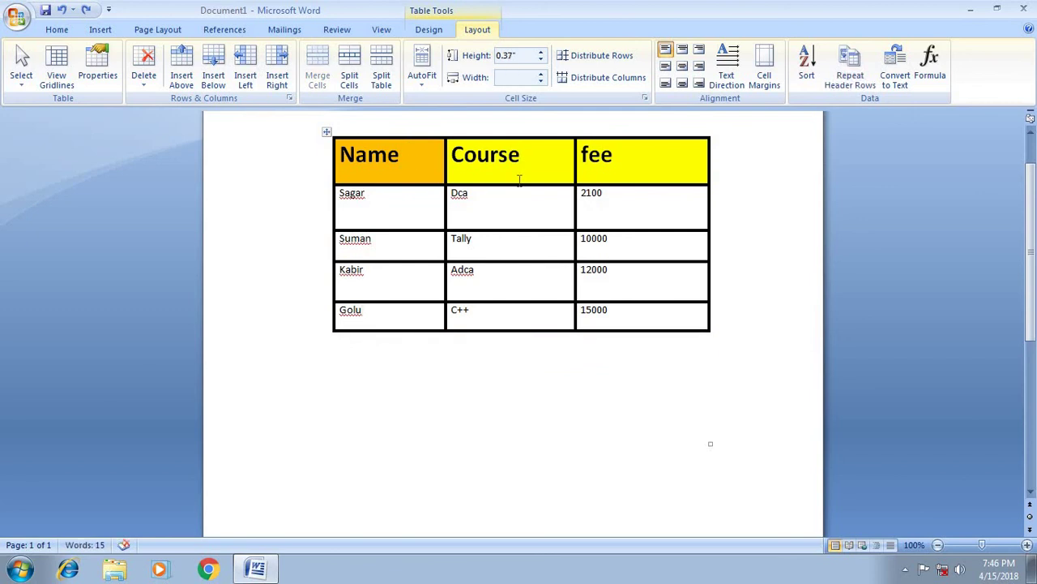
{"action": "left_click", "coordinate": [727, 75]}
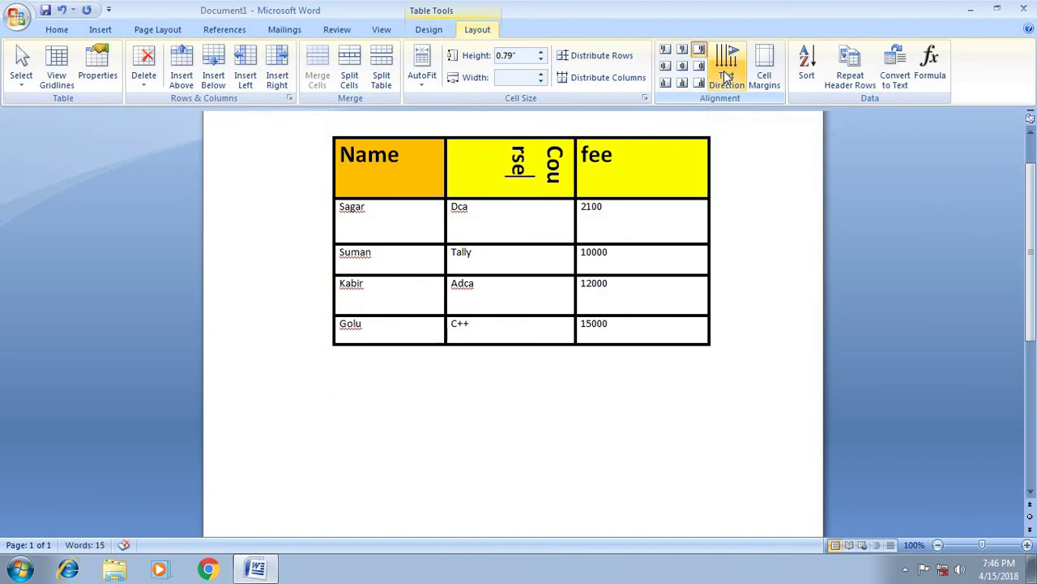
{"action": "left_click", "coordinate": [727, 75]}
{"action": "left_click", "coordinate": [727, 75]}
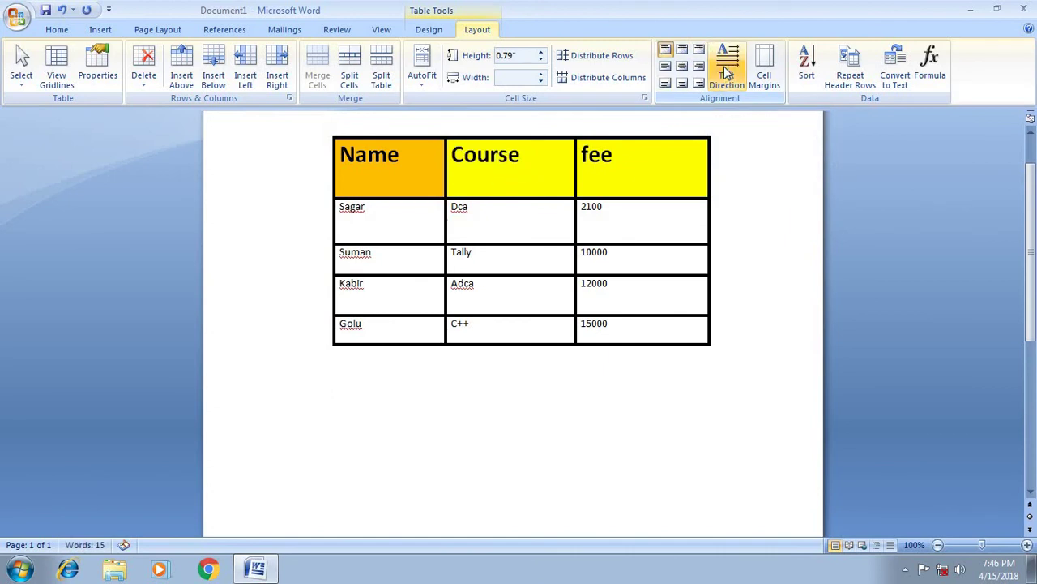
{"action": "left_click", "coordinate": [727, 75]}
{"action": "left_click", "coordinate": [727, 75]}
Centre the Course header in its cell and return its text to horizontal.
{"action": "left_click", "coordinate": [681, 65]}
{"action": "left_click", "coordinate": [665, 49]}
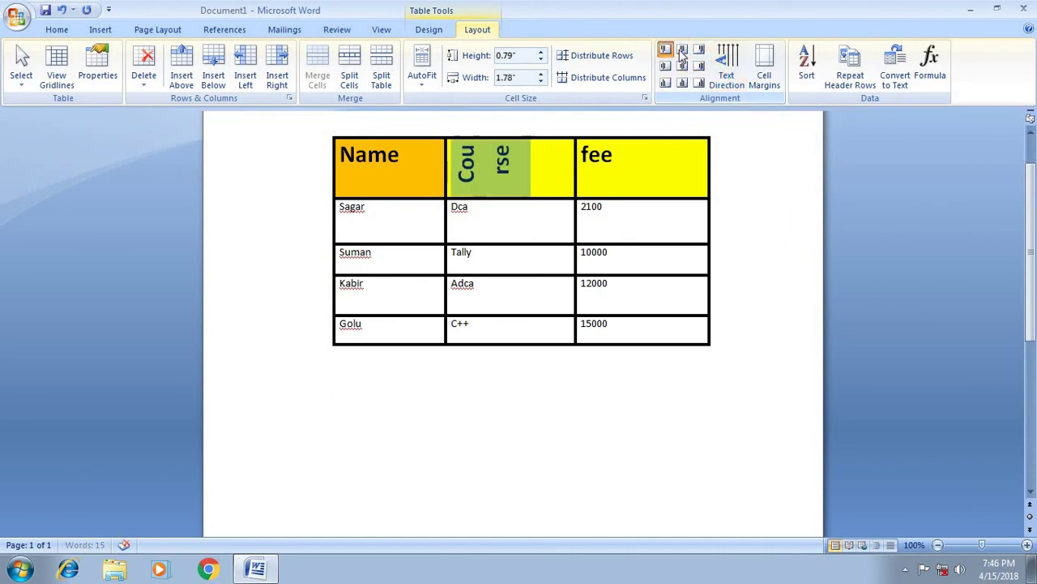
{"action": "left_click", "coordinate": [681, 50]}
{"action": "left_click", "coordinate": [698, 69]}
{"action": "left_click", "coordinate": [685, 83]}
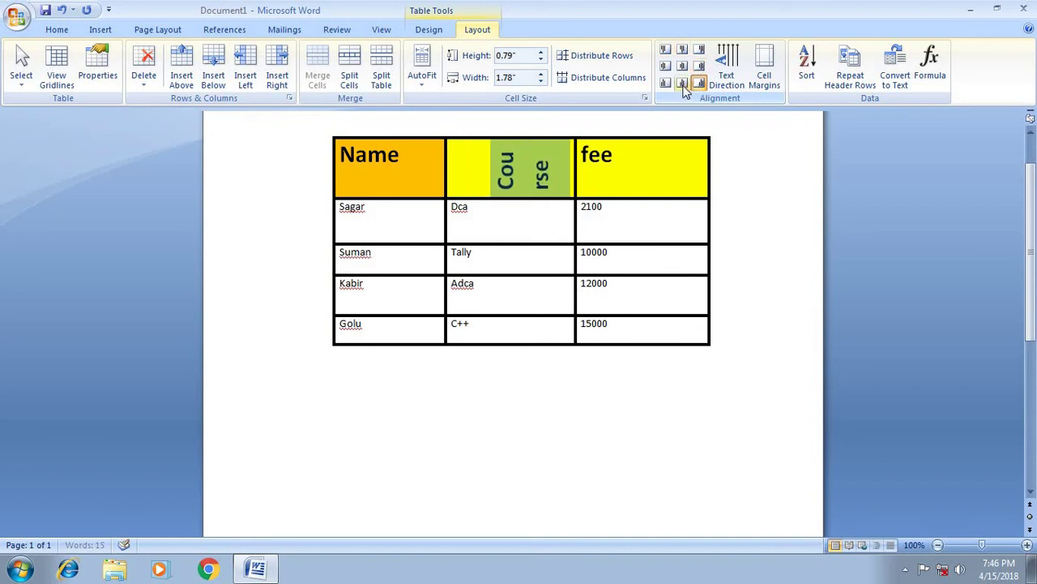
{"action": "left_click", "coordinate": [682, 66]}
{"action": "left_click", "coordinate": [665, 70]}
{"action": "left_click", "coordinate": [665, 49]}
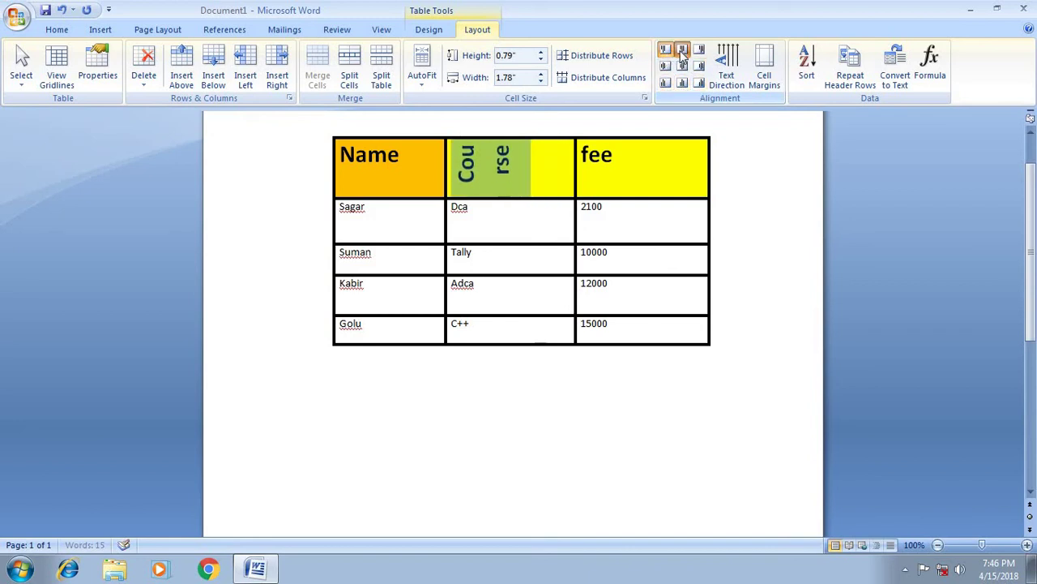
{"action": "left_click", "coordinate": [681, 66]}
{"action": "left_click", "coordinate": [742, 72]}
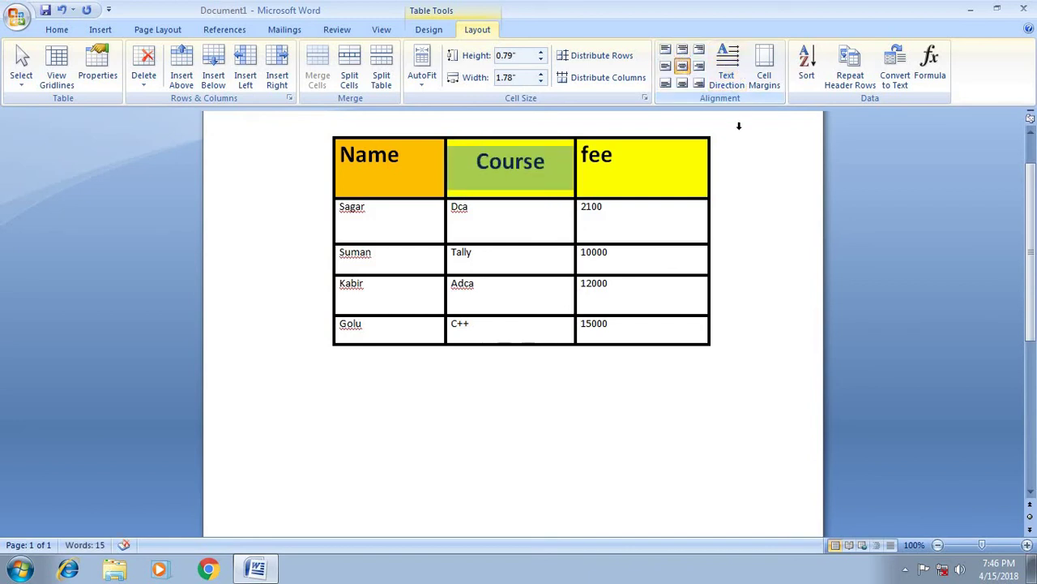
{"action": "left_click", "coordinate": [628, 168]}
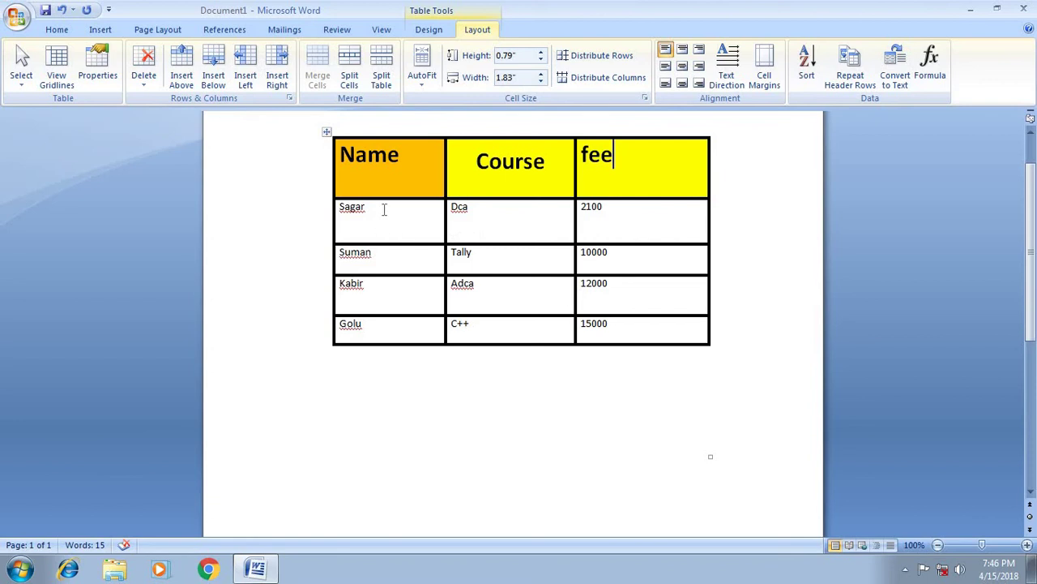
Replace the four Name column entries with A, B, C and d.
{"action": "left_click_drag", "start_coordinate": [386, 209], "coordinate": [391, 334]}
{"action": "key", "text": "Delete"}
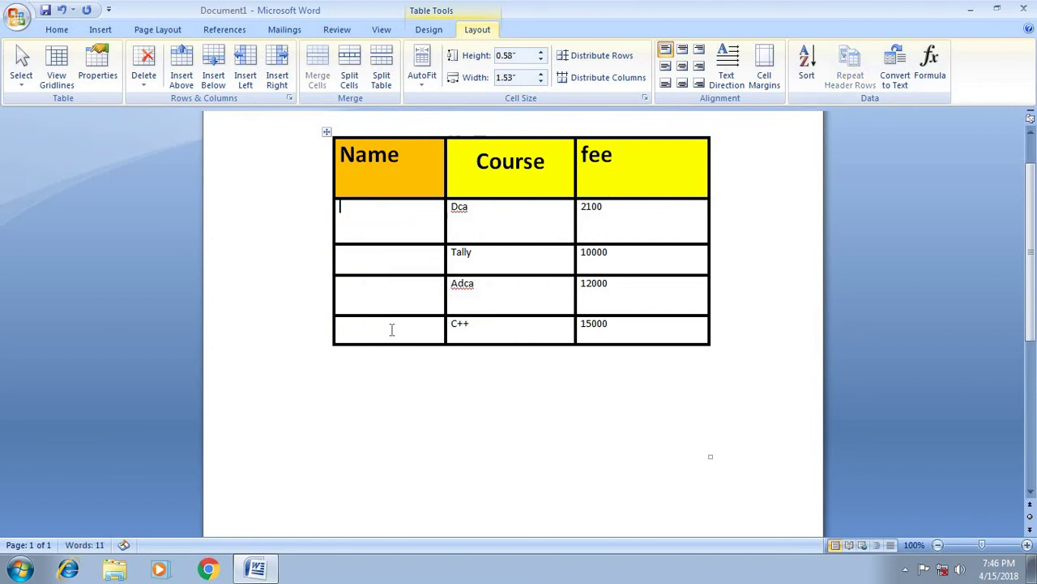
{"action": "type", "text": "A"}
{"action": "key", "text": "Down"}
{"action": "type", "text": "B"}
{"action": "key", "text": "Down"}
{"action": "type", "text": "C"}
{"action": "key", "text": "Down"}
{"action": "type", "text": "d"}
{"action": "left_click_drag", "start_coordinate": [369, 213], "coordinate": [378, 329]}
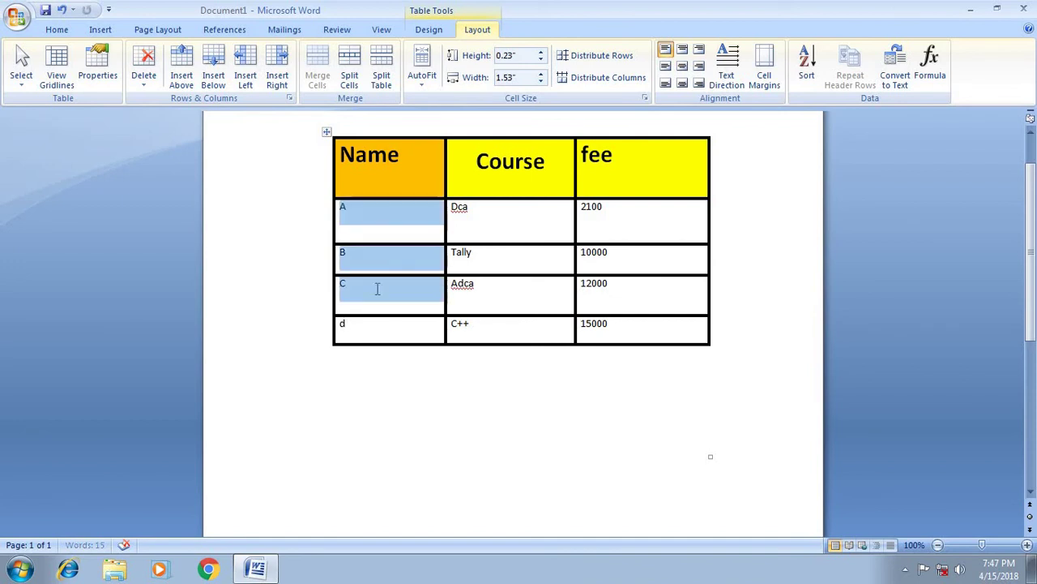
{"action": "left_click", "coordinate": [807, 69]}
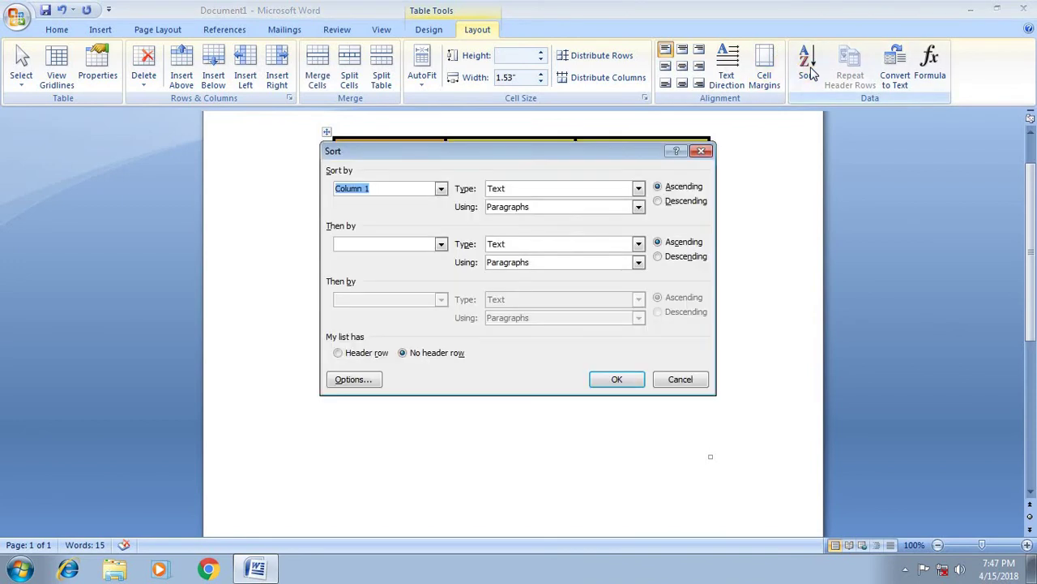
{"action": "left_click", "coordinate": [658, 201]}
{"action": "left_click", "coordinate": [618, 379]}
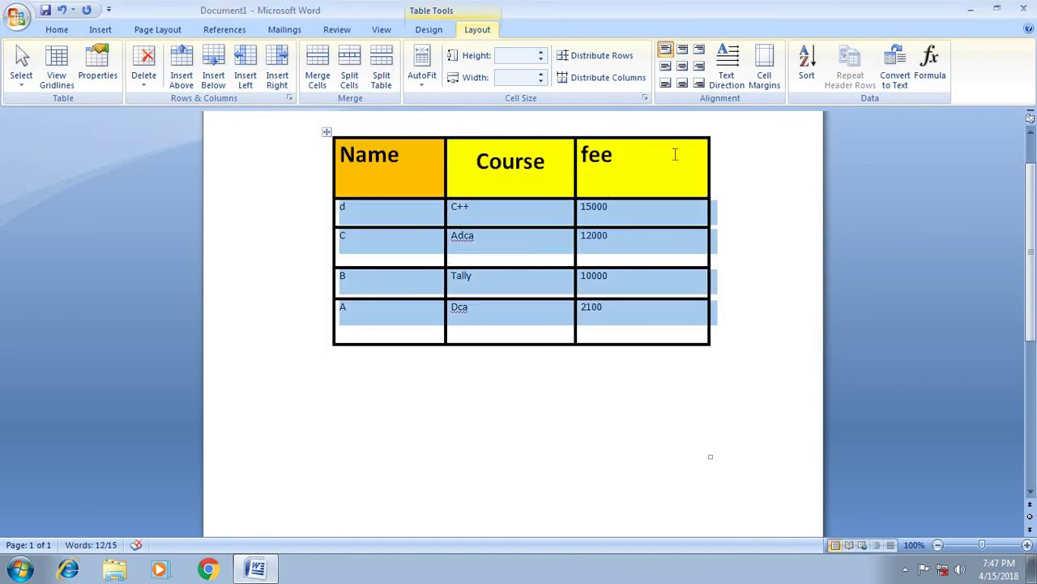
{"action": "left_click", "coordinate": [806, 64]}
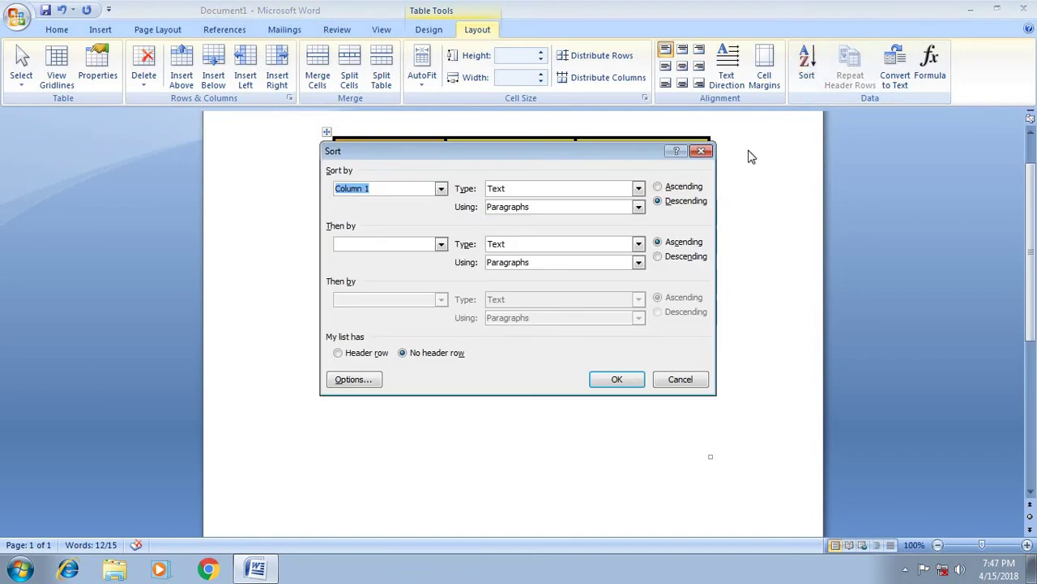
{"action": "left_click", "coordinate": [684, 190]}
{"action": "left_click", "coordinate": [617, 380]}
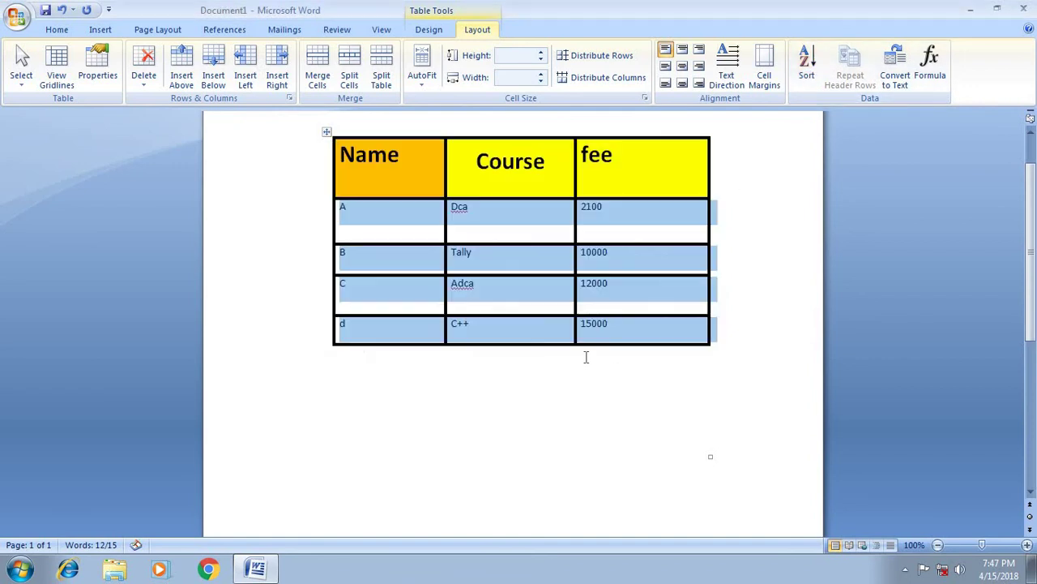
{"action": "left_click", "coordinate": [539, 217]}
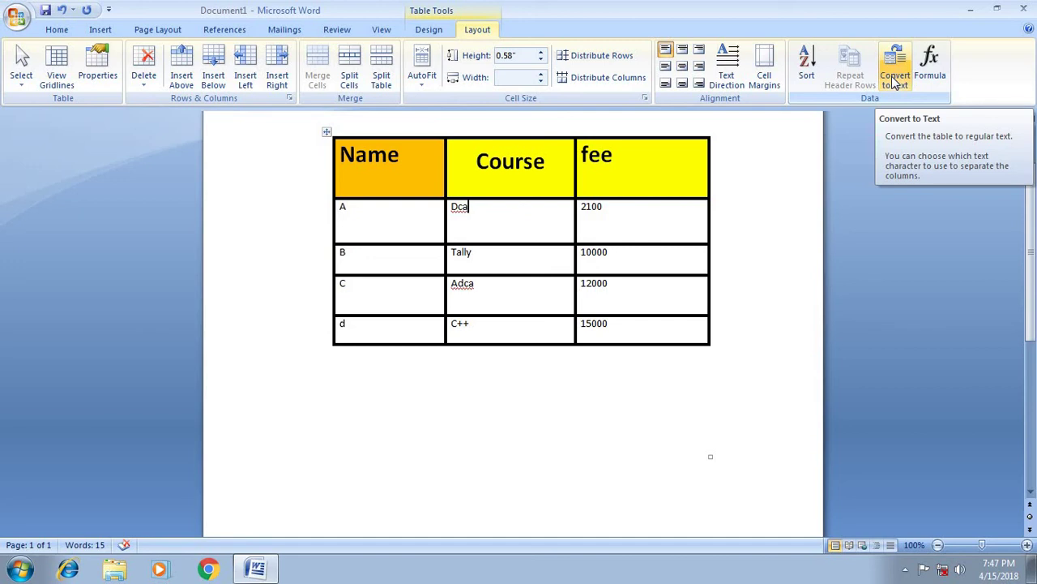
Convert the table to tab-separated text, then undo to restore the coloured table.
{"action": "left_click", "coordinate": [896, 81]}
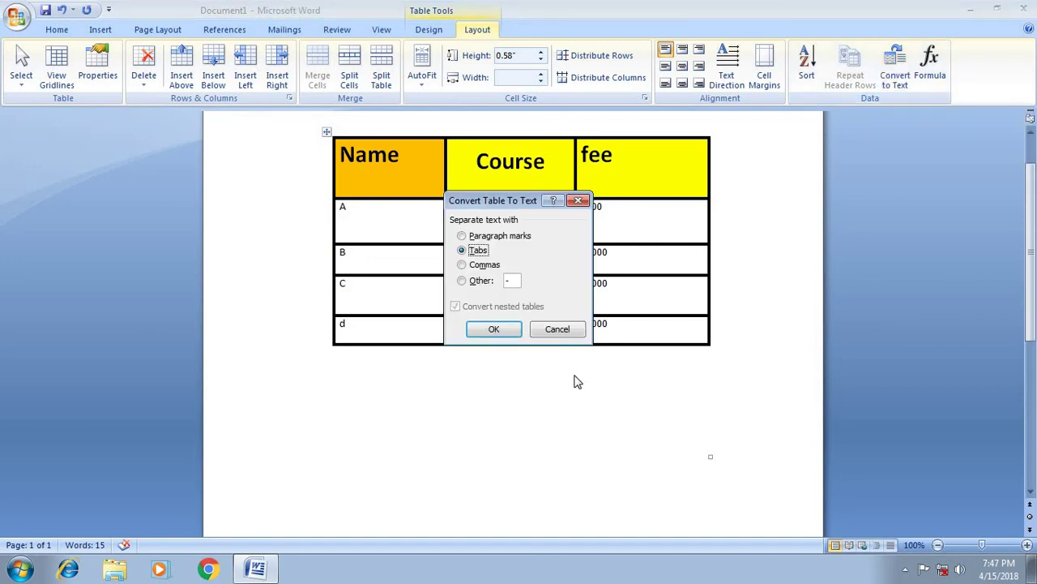
{"action": "left_click", "coordinate": [494, 329]}
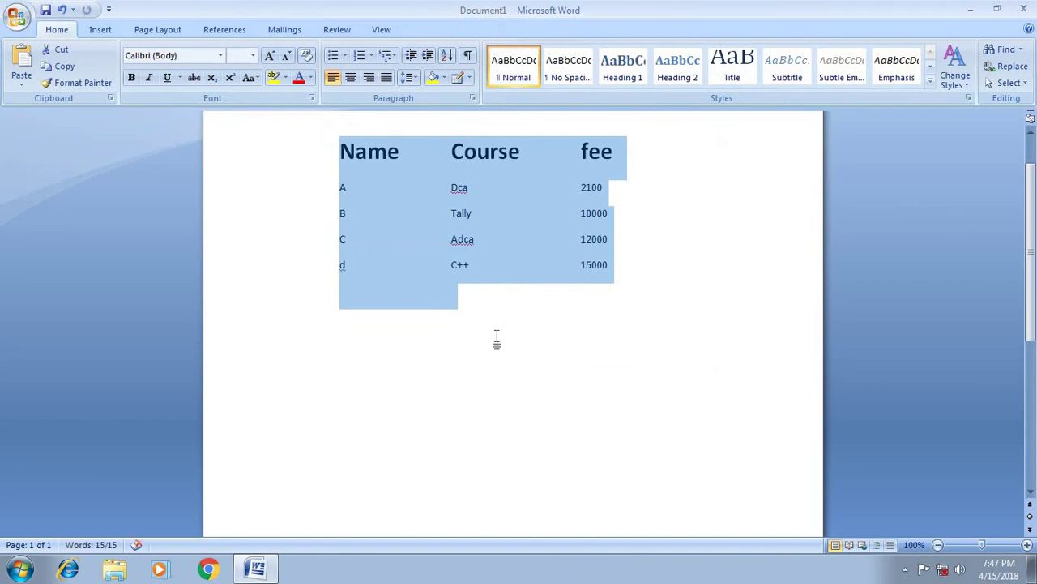
{"action": "left_click", "coordinate": [497, 341]}
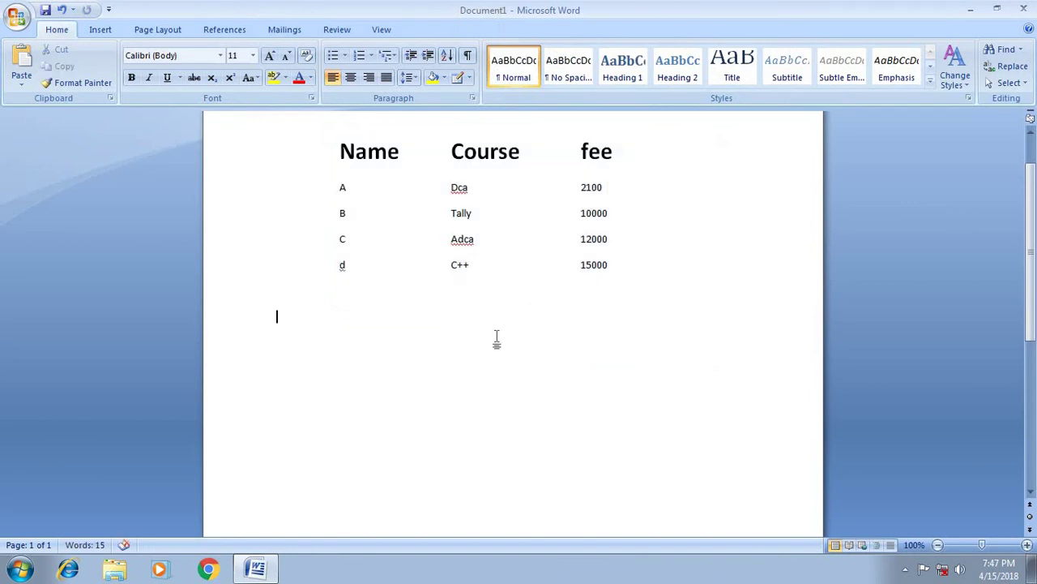
{"action": "key", "text": "ctrl+z"}
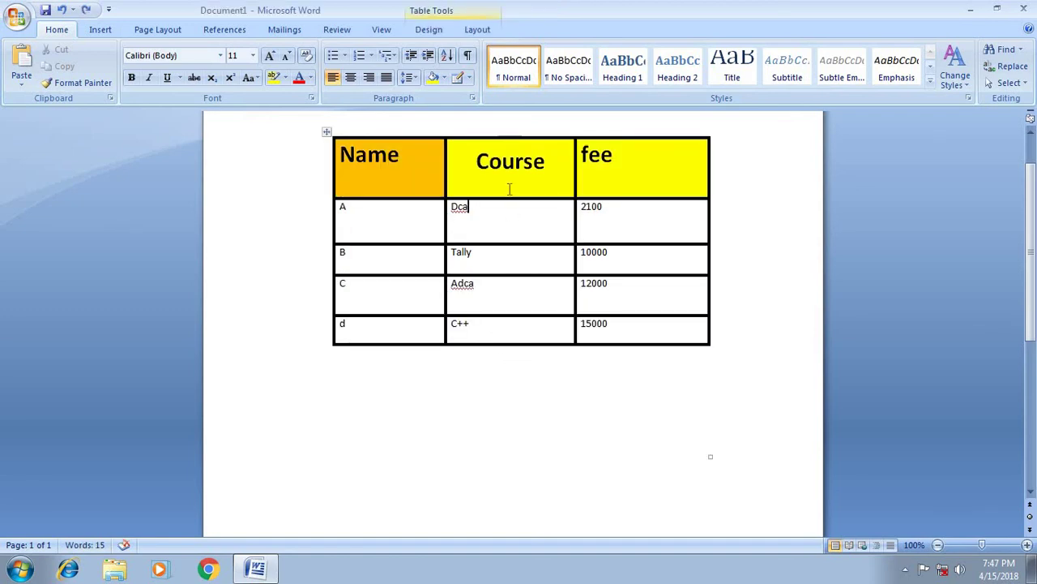
Erase the letters from the Name column cells.
{"action": "left_click", "coordinate": [473, 30]}
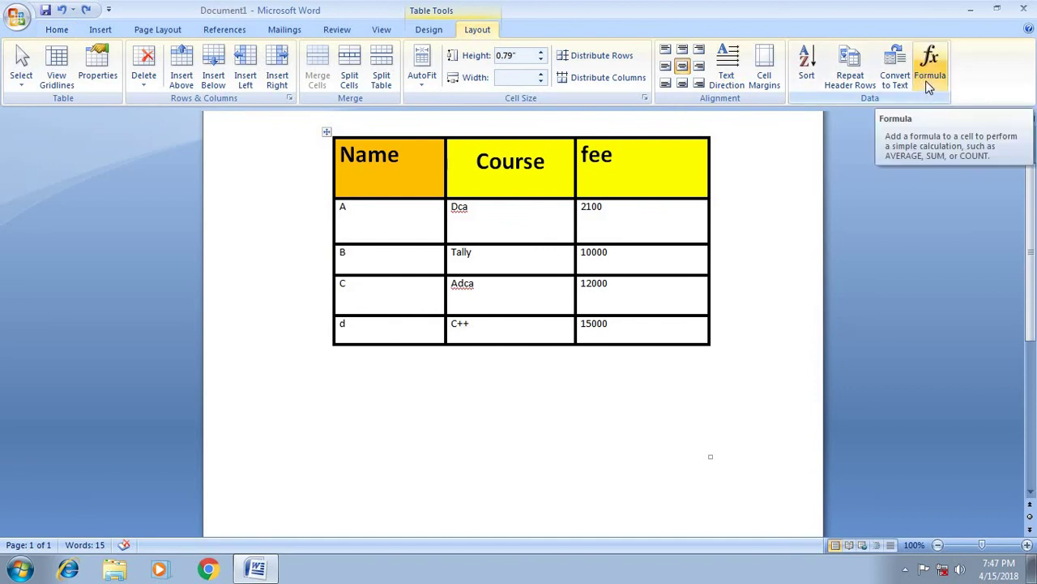
{"action": "left_click", "coordinate": [379, 221]}
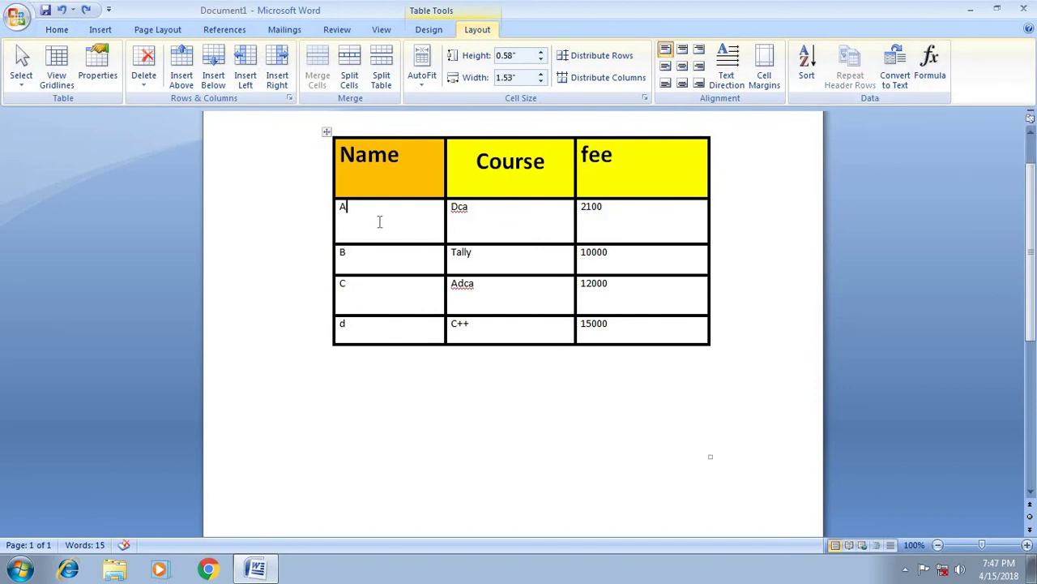
{"action": "key", "text": "BackSpace"}
{"action": "key", "text": "BackSpace"}
{"action": "key", "text": "Down"}
{"action": "key", "text": "BackSpace"}
{"action": "key", "text": "Down"}
{"action": "key", "text": "BackSpace"}
{"action": "key", "text": "Up"}
{"action": "key", "text": "Up"}
{"action": "key", "text": "Up"}
Enter 20, 45 and 21 in the first three Name cells.
{"action": "type", "text": "20"}
{"action": "key", "text": "Down"}
{"action": "type", "text": "45"}
{"action": "key", "text": "Down"}
{"action": "type", "text": "21"}
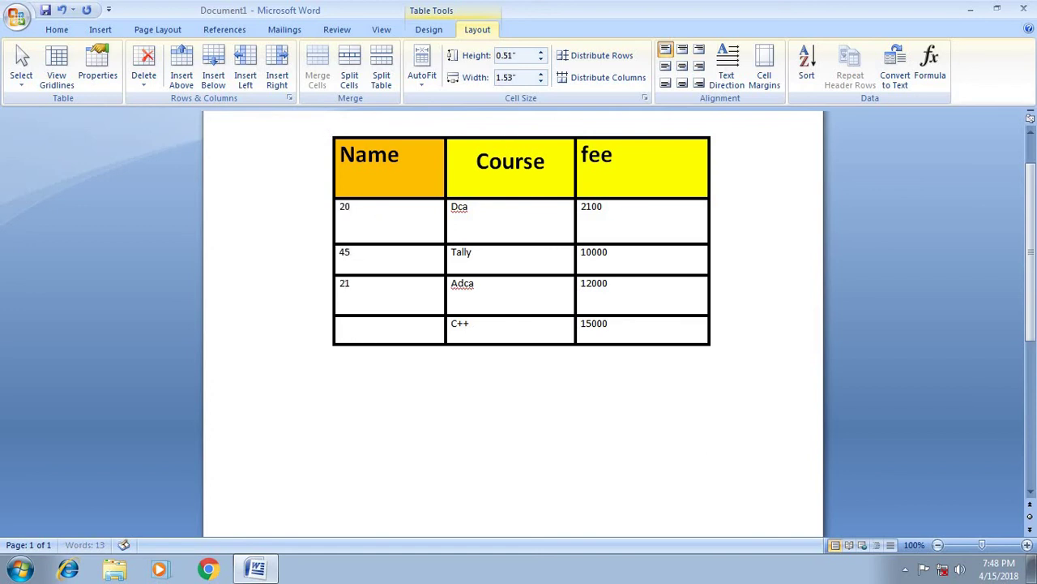
{"action": "key", "text": "Down"}
Insert a =SUM(ABOVE) total (86) in the last Name cell, then delete it.
{"action": "left_click", "coordinate": [932, 73]}
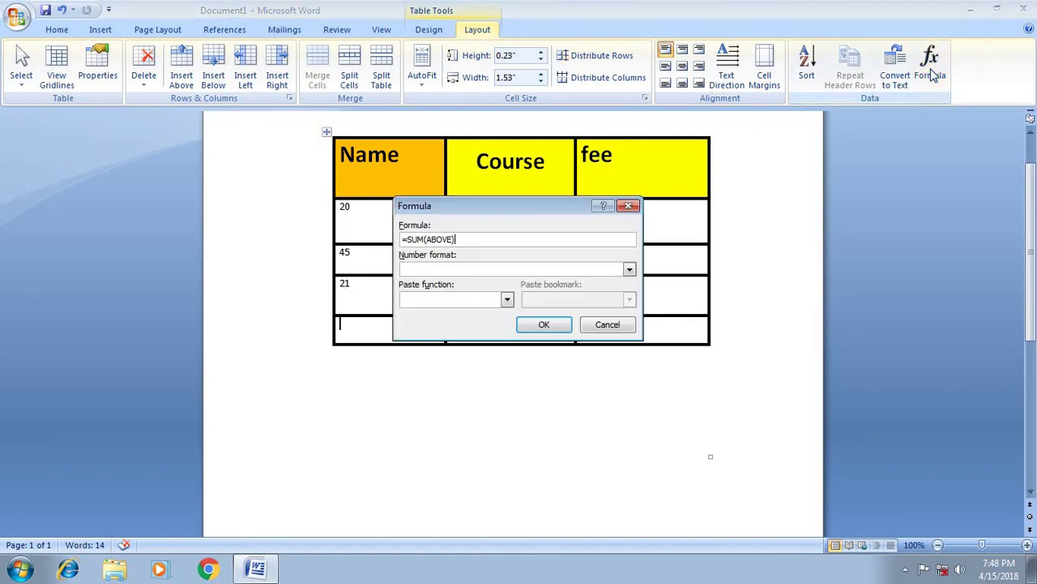
{"action": "left_click", "coordinate": [543, 326]}
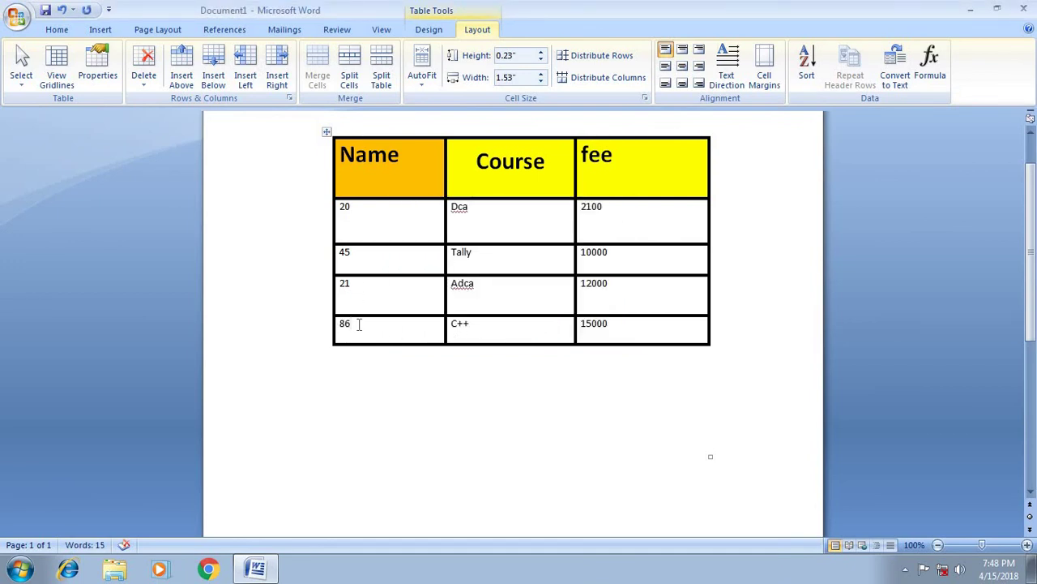
{"action": "double_click", "coordinate": [359, 325]}
{"action": "key", "text": "BackSpace"}
Change 21 to 00 and reinsert the =SUM(ABOVE) total, now 65.
{"action": "left_click", "coordinate": [358, 299]}
{"action": "key", "text": "BackSpace"}
{"action": "key", "text": "BackSpace"}
{"action": "left_click", "coordinate": [361, 325]}
{"action": "left_click", "coordinate": [351, 299]}
{"action": "type", "text": "00"}
{"action": "left_click", "coordinate": [354, 324]}
{"action": "left_click", "coordinate": [929, 69]}
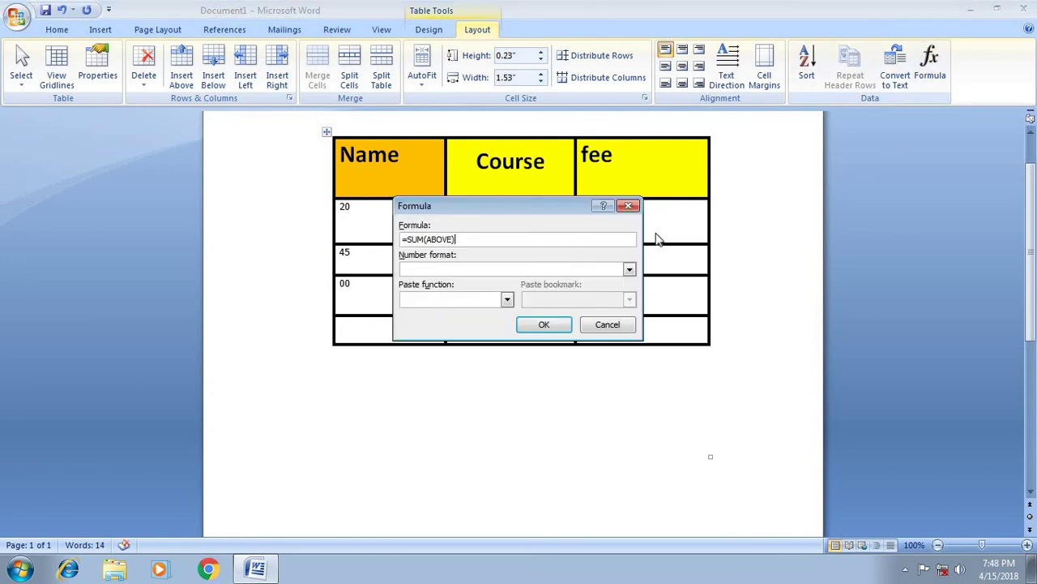
{"action": "left_click", "coordinate": [569, 326]}
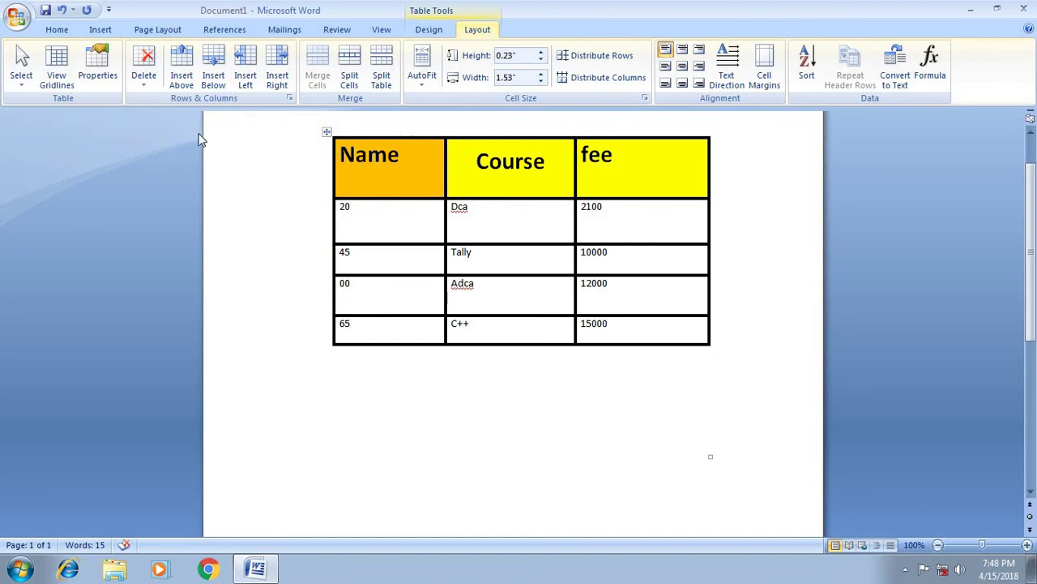
Select the entire Name/Course/fee table and delete it.
{"action": "left_click", "coordinate": [25, 79]}
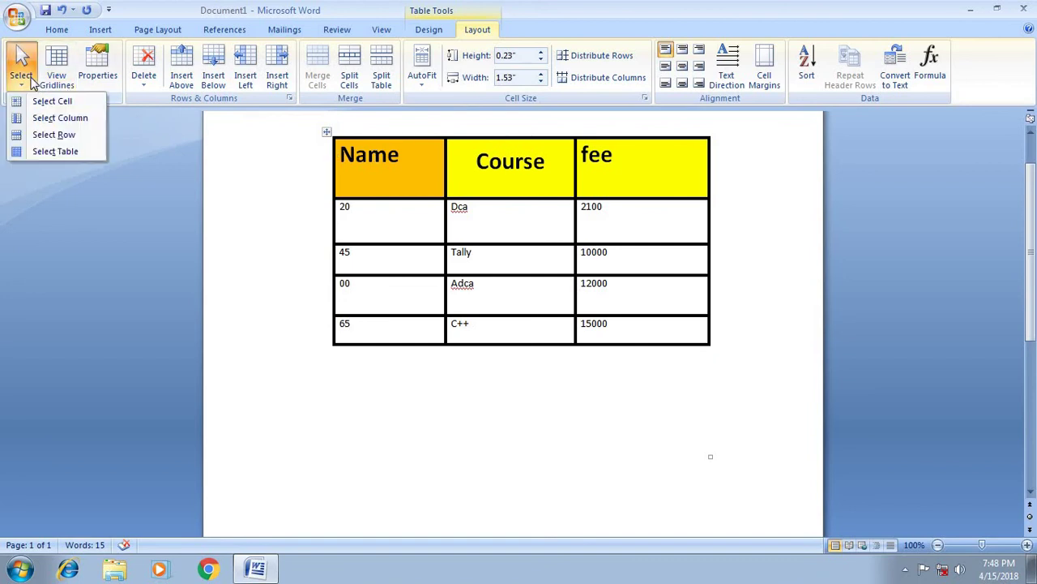
{"action": "left_click", "coordinate": [53, 151]}
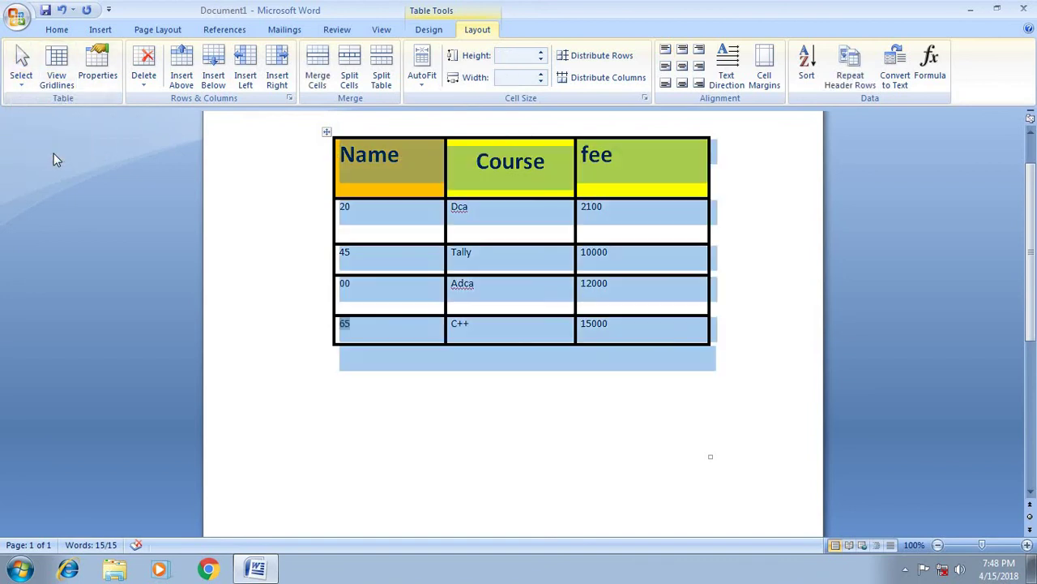
{"action": "left_click", "coordinate": [144, 81]}
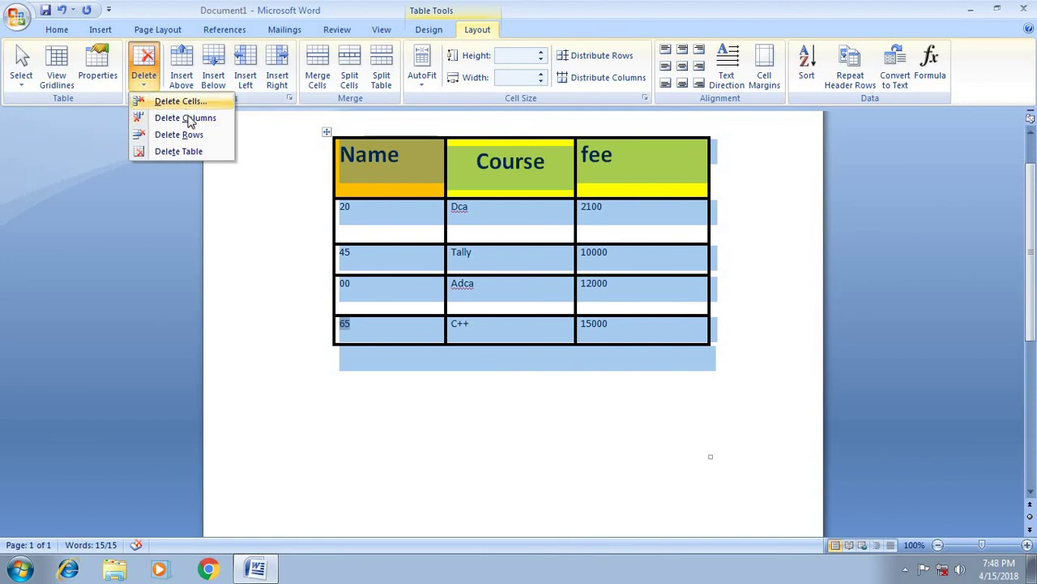
{"action": "left_click", "coordinate": [186, 151]}
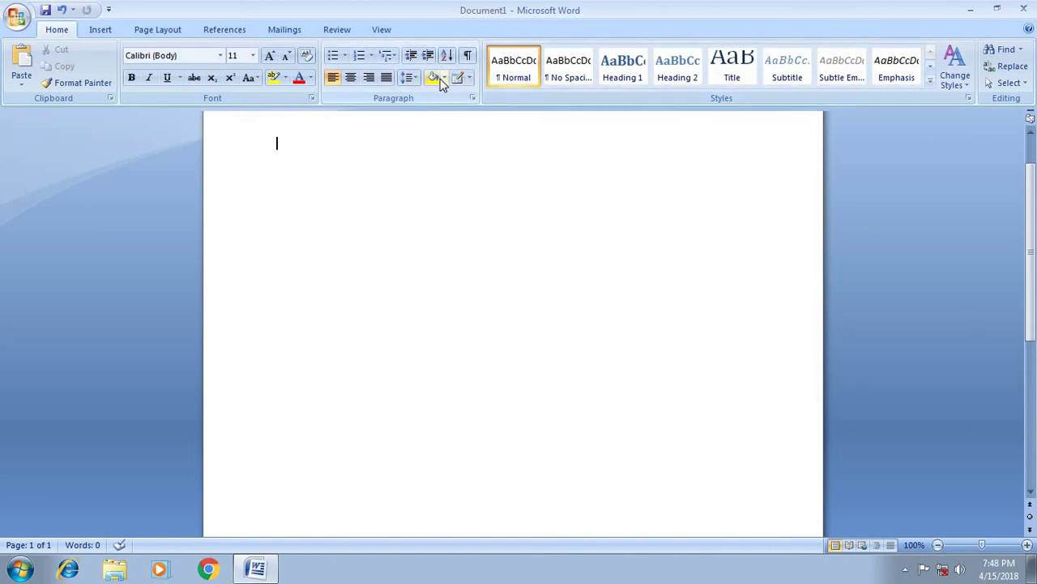
{"action": "left_click", "coordinate": [469, 79]}
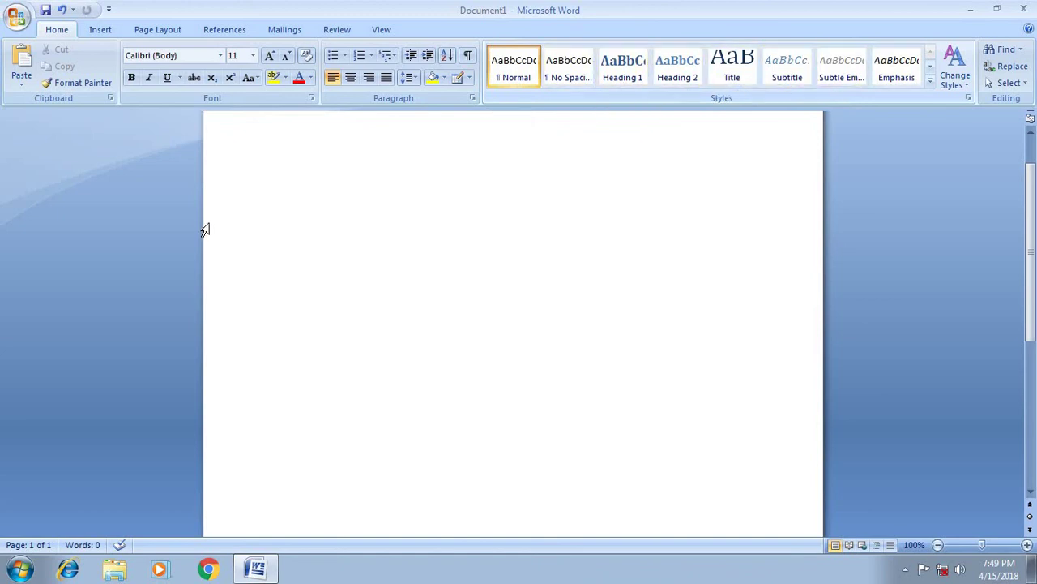
Type a single word and try Heading 1, Heading 2 and No Spacing before applying Normal.
{"action": "type", "text": "sagar"}
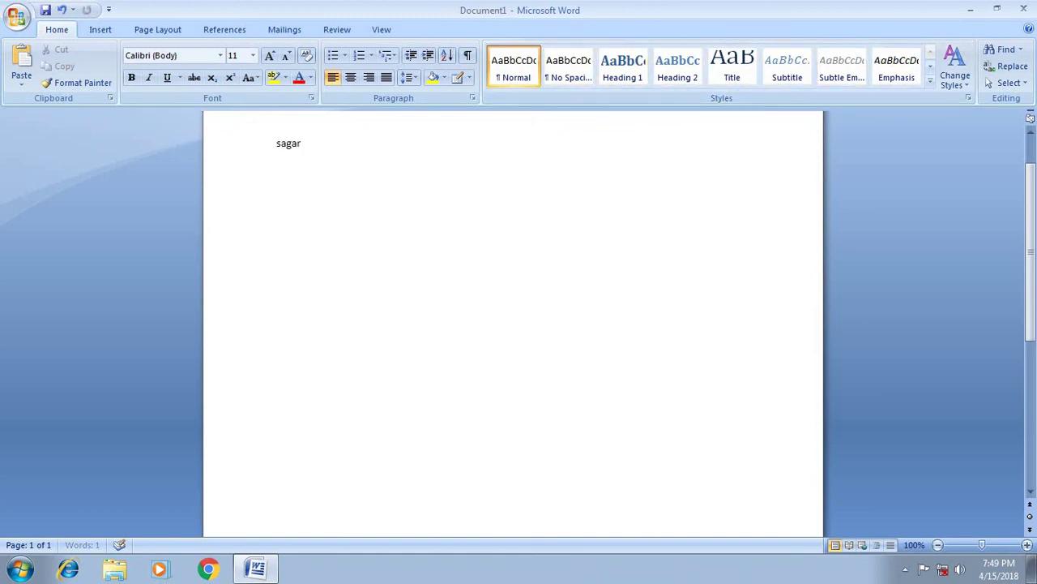
{"action": "key", "text": "ctrl+a"}
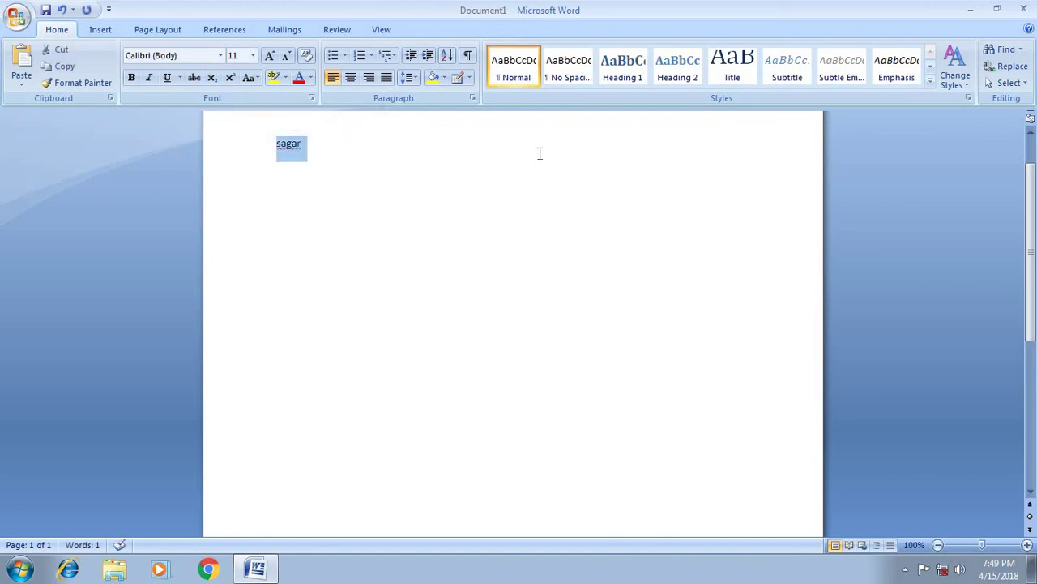
{"action": "left_click", "coordinate": [622, 69]}
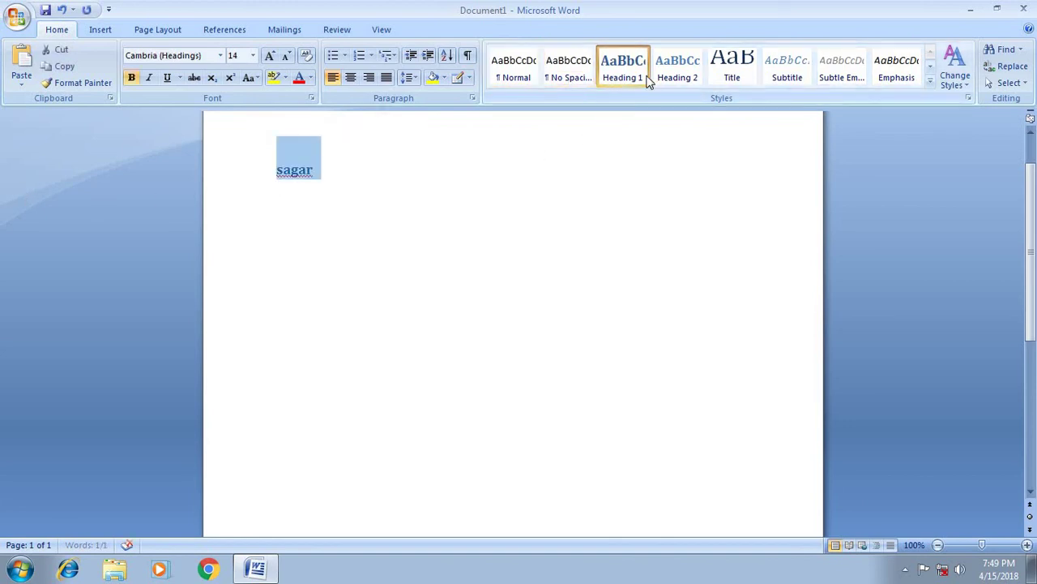
{"action": "left_click", "coordinate": [678, 69]}
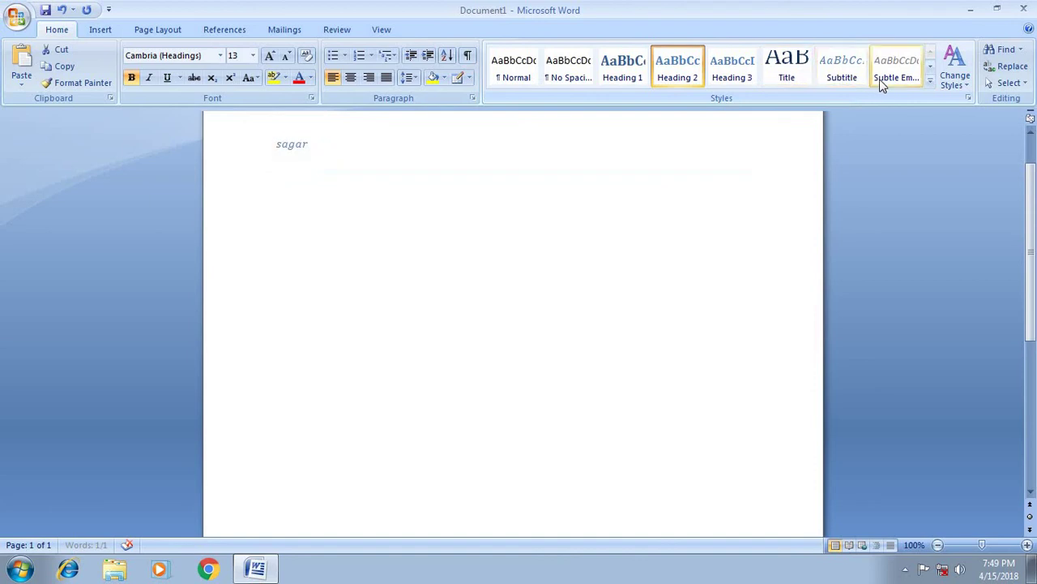
{"action": "left_click", "coordinate": [930, 84]}
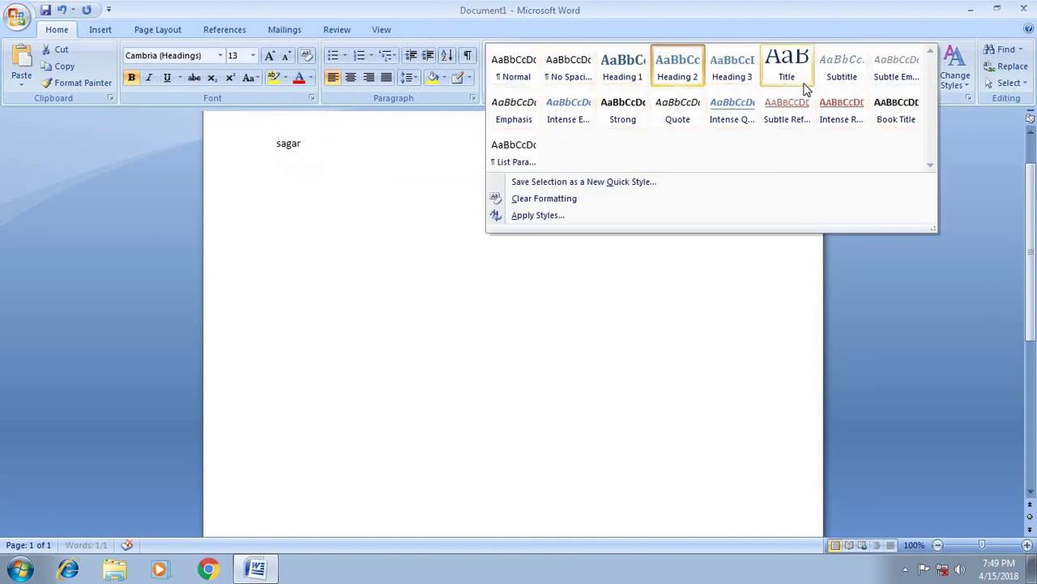
{"action": "key", "text": "Escape"}
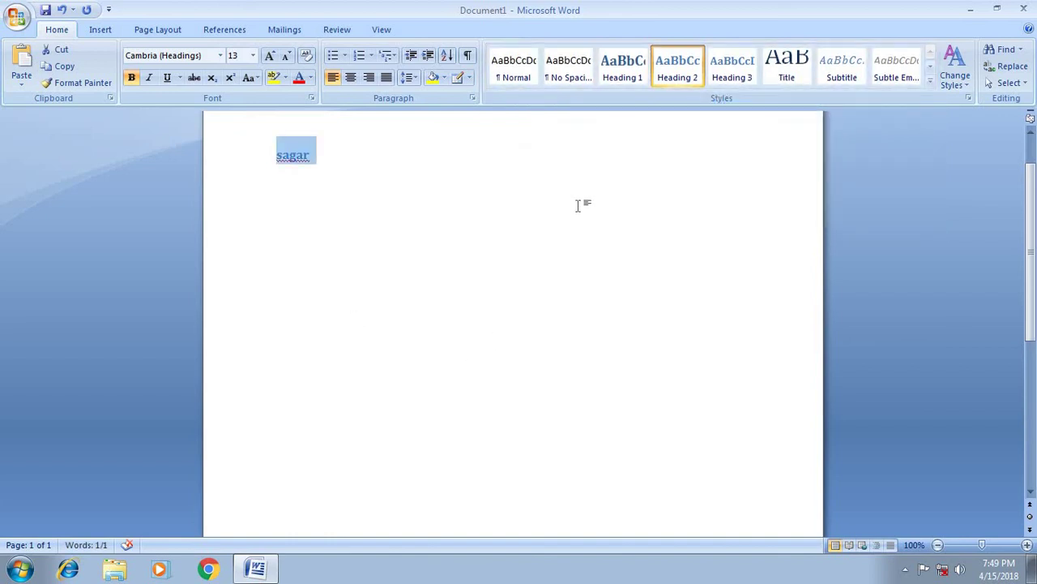
{"action": "left_click", "coordinate": [572, 83]}
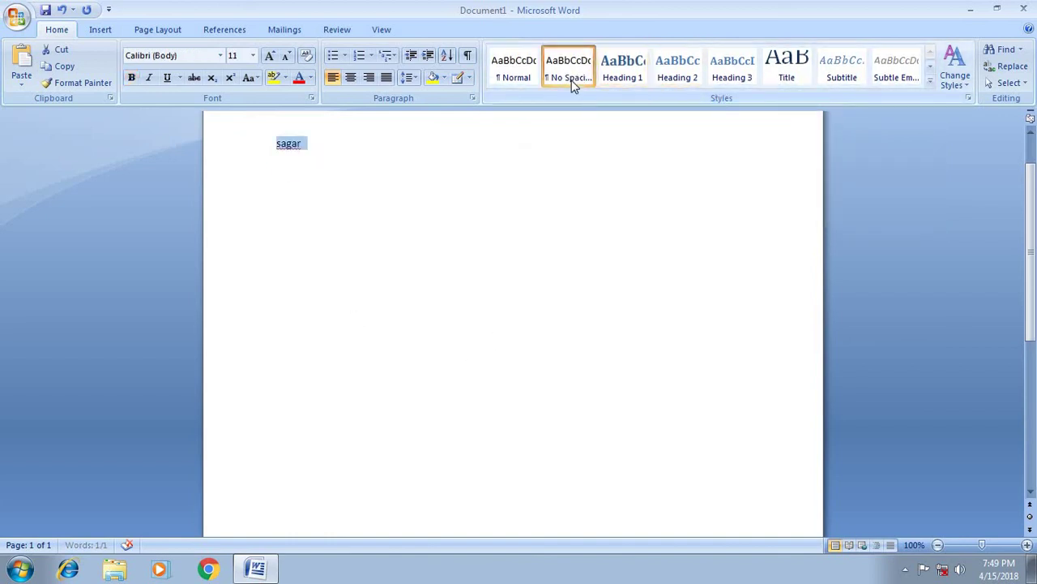
{"action": "left_click", "coordinate": [510, 67]}
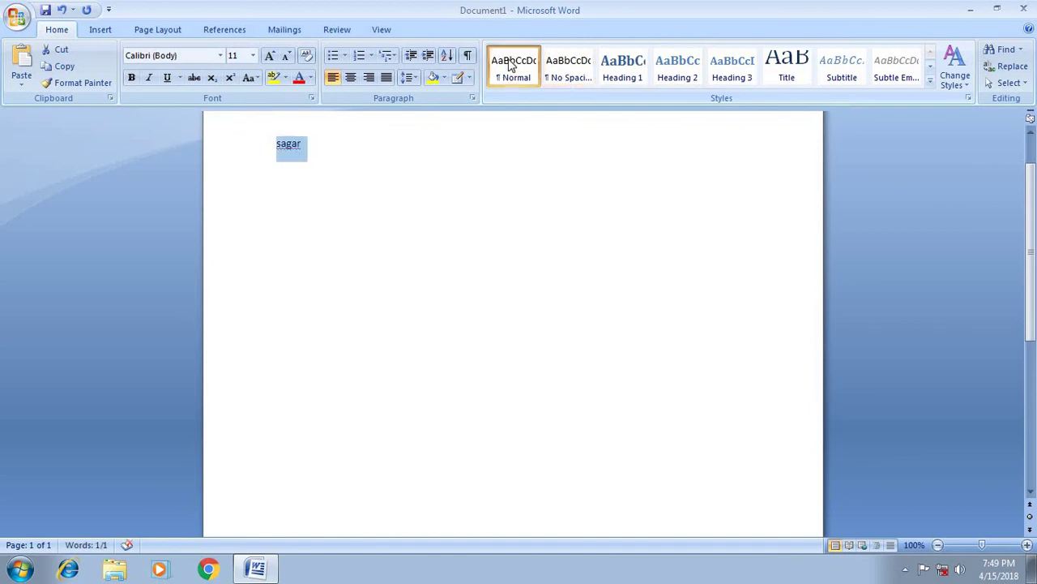
Rename the Normal quick style in the Styles gallery to a person's name.
{"action": "right_click", "coordinate": [511, 67]}
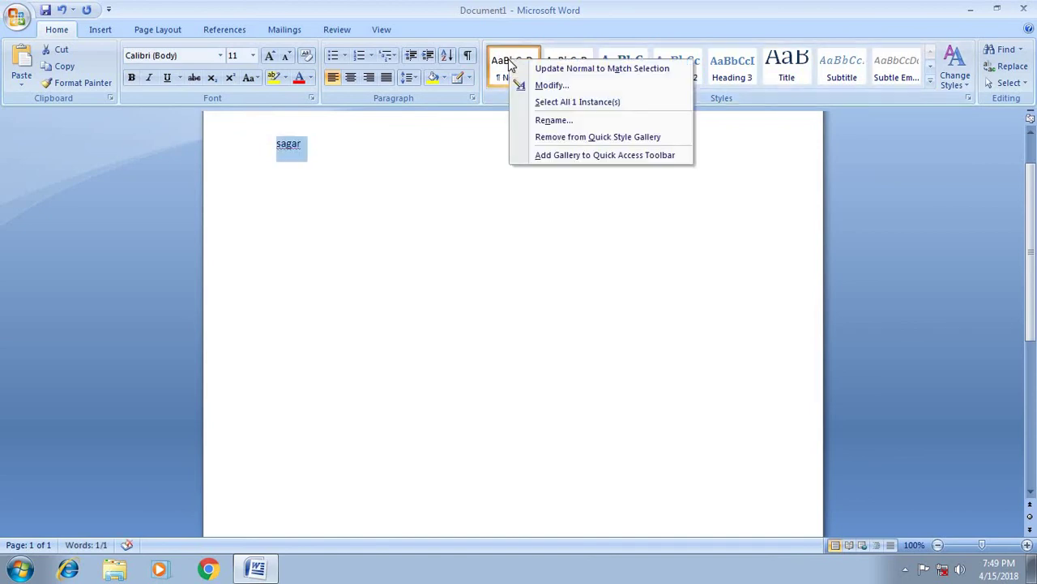
{"action": "left_click", "coordinate": [551, 121]}
{"action": "type", "text": "suraj kumar"}
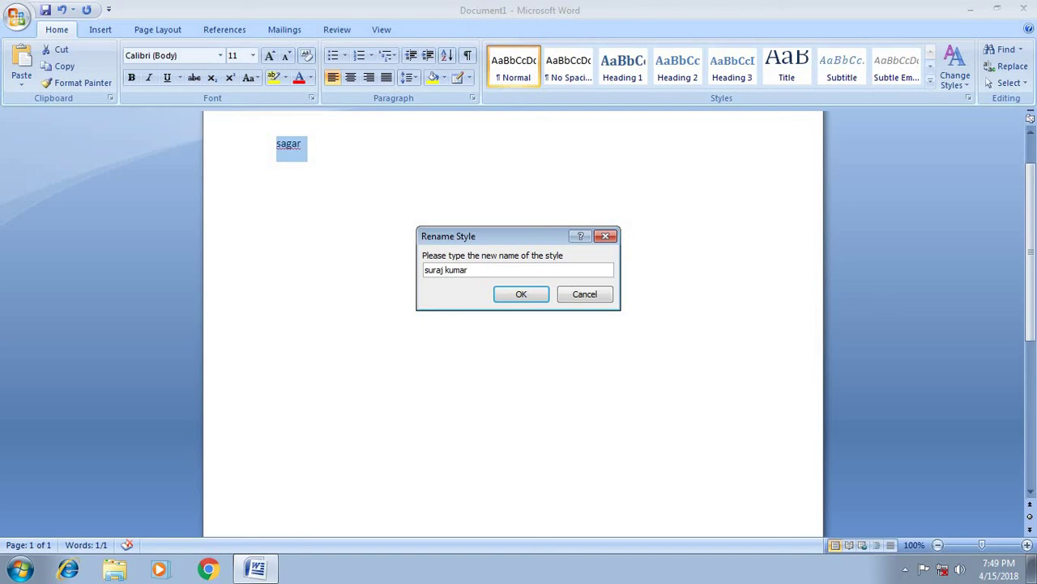
{"action": "left_click", "coordinate": [530, 295]}
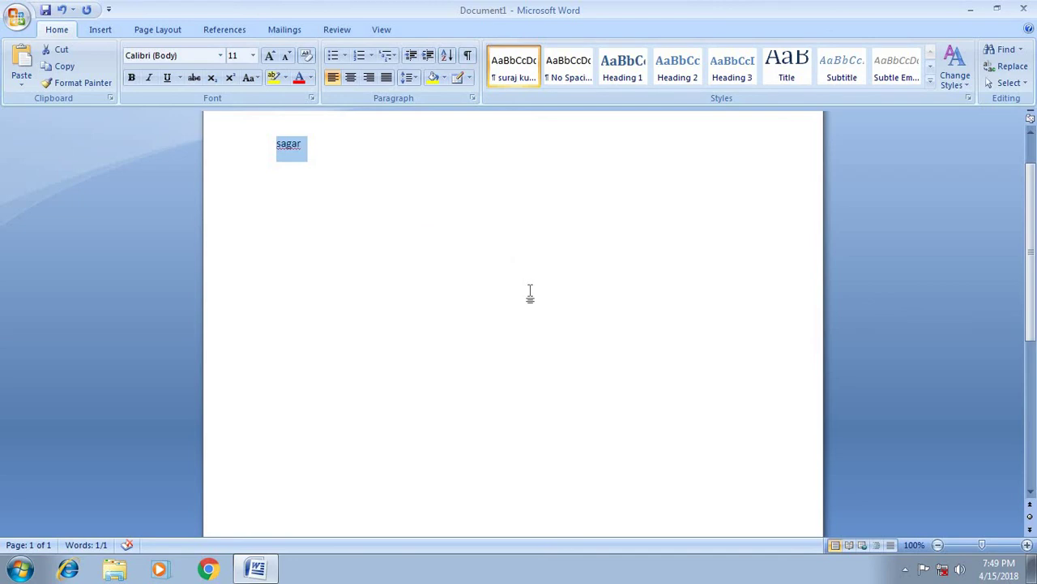
Open Modify Style for the renamed style and adjust its name.
{"action": "right_click", "coordinate": [512, 75]}
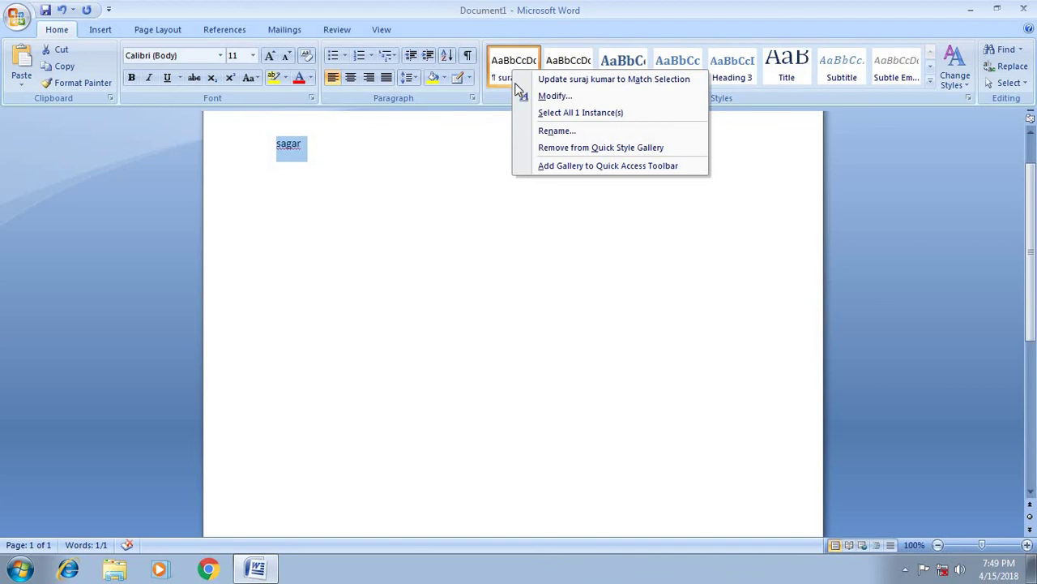
{"action": "left_click", "coordinate": [572, 97]}
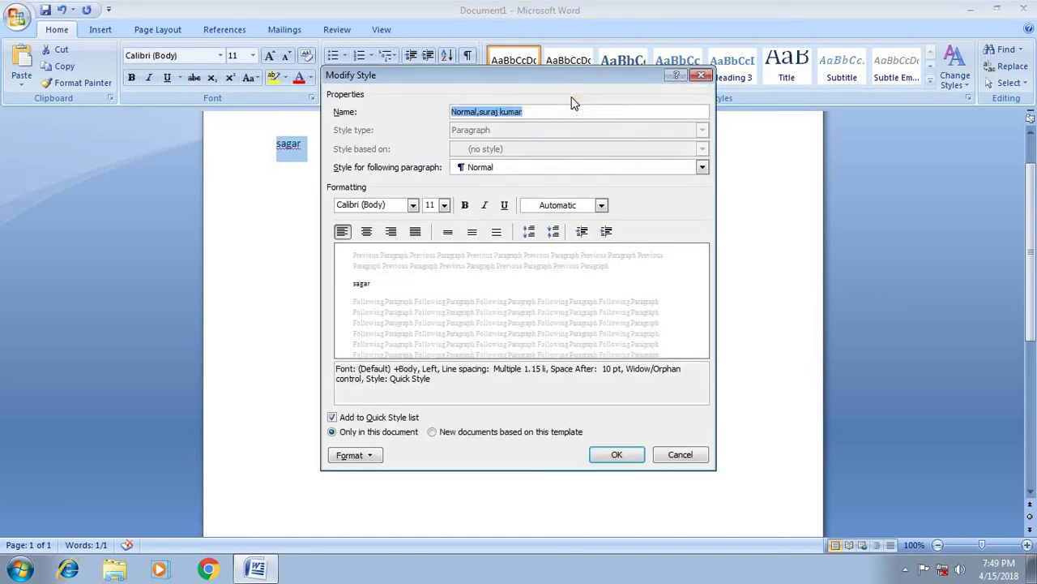
{"action": "left_click", "coordinate": [547, 107]}
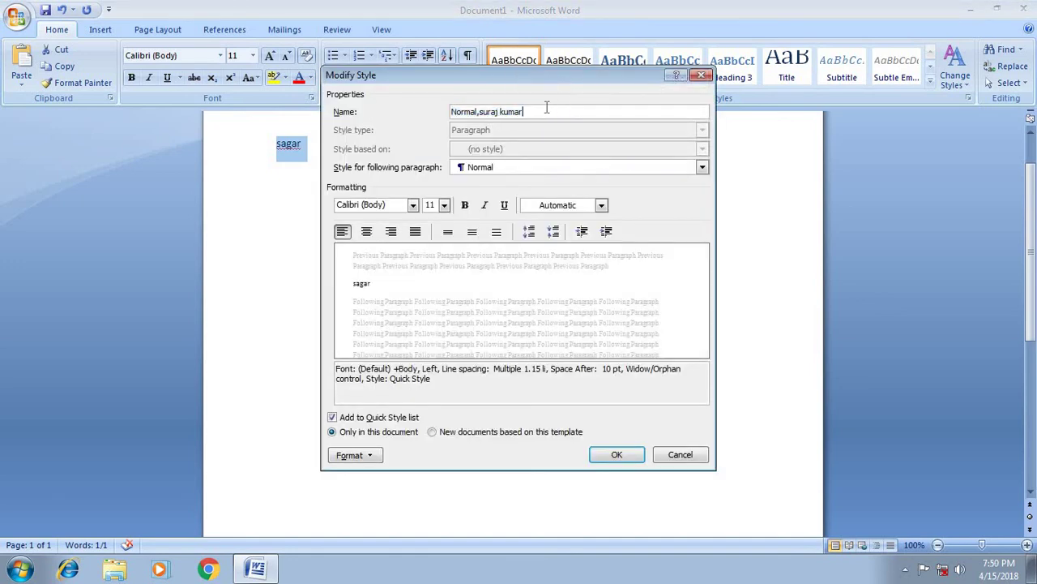
{"action": "key", "text": "BackSpace"}
{"action": "key", "text": "BackSpace"}
{"action": "key", "text": "BackSpace"}
{"action": "key", "text": "BackSpace"}
{"action": "key", "text": "BackSpace"}
{"action": "key", "text": "BackSpace"}
{"action": "key", "text": "BackSpace"}
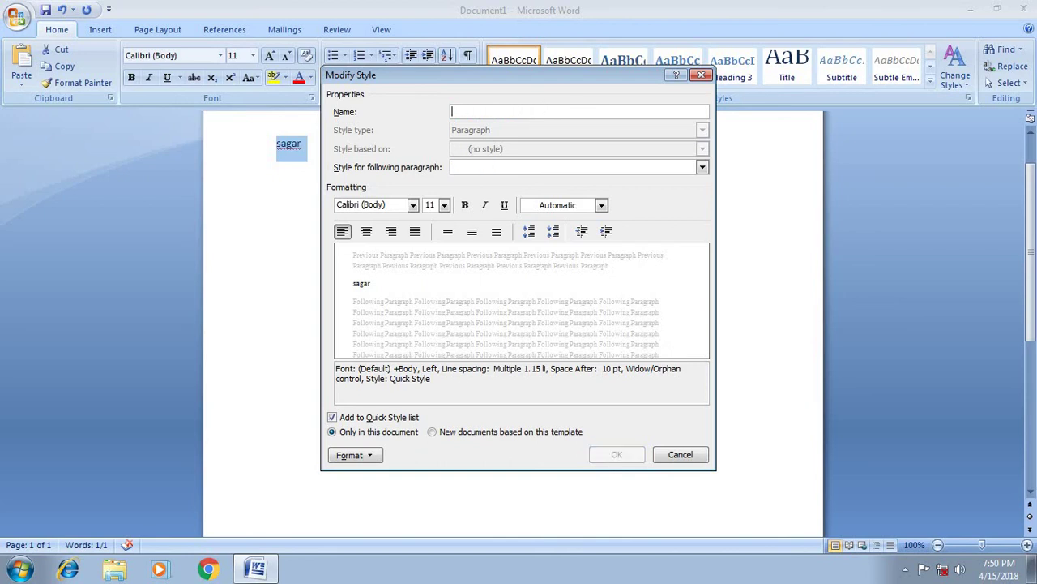
{"action": "type", "text": "suraj modi"}
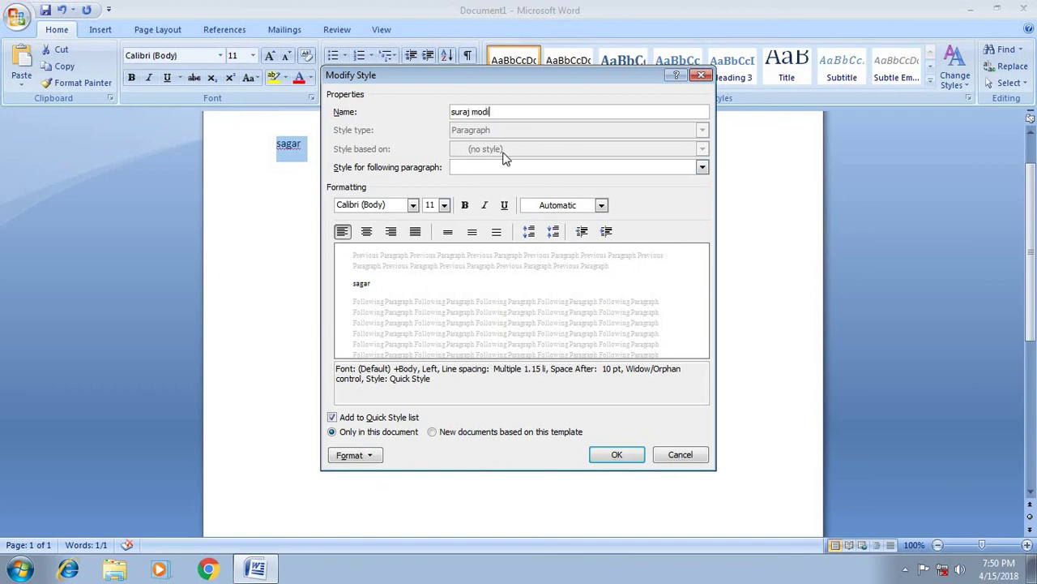
Format the style as Calibri (Body) 24 pt bold italic red and confirm.
{"action": "left_click", "coordinate": [413, 205]}
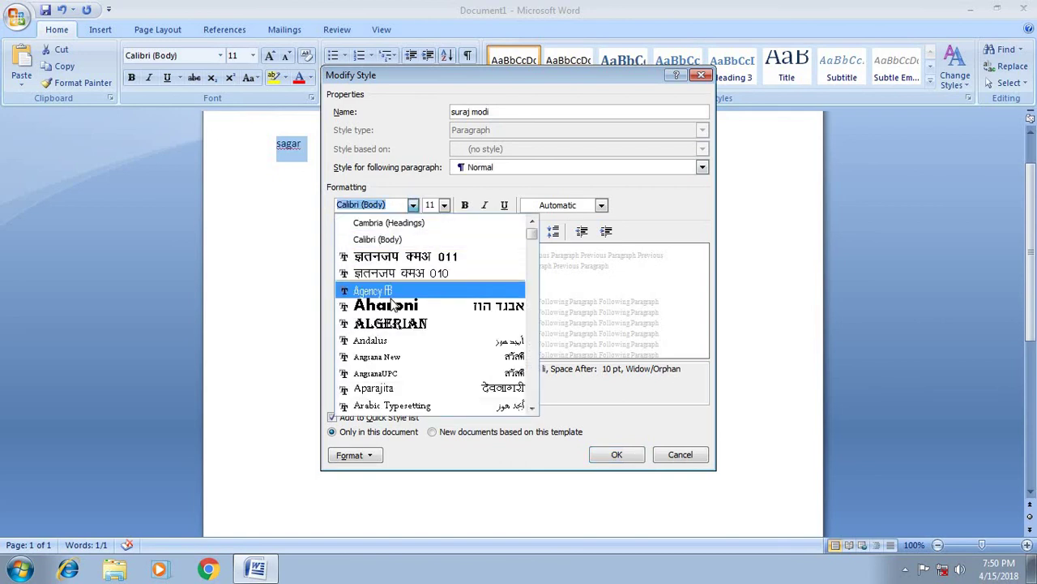
{"action": "left_click", "coordinate": [377, 239]}
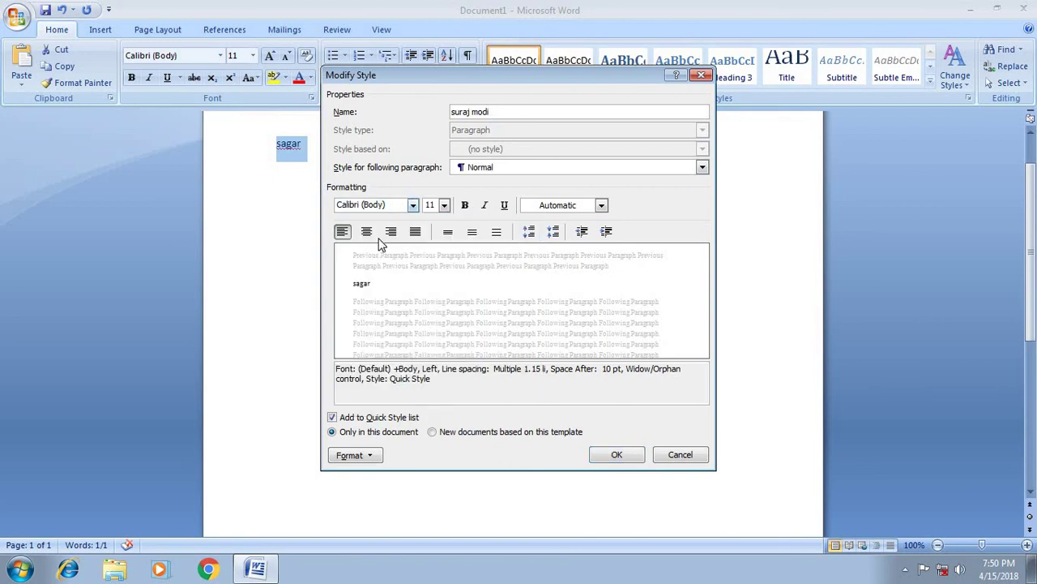
{"action": "left_click", "coordinate": [465, 208]}
{"action": "left_click", "coordinate": [446, 207]}
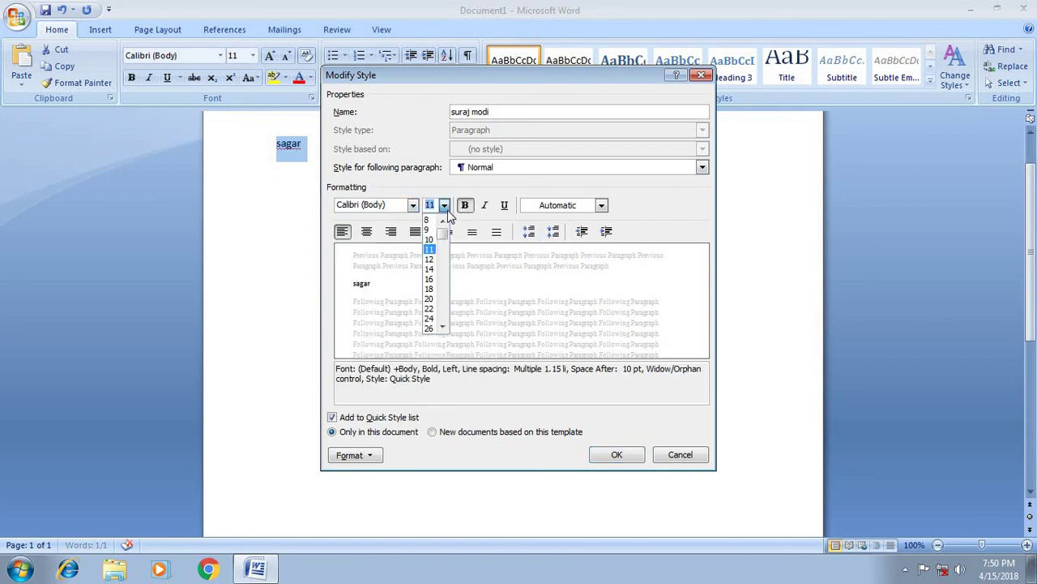
{"action": "left_click", "coordinate": [432, 321]}
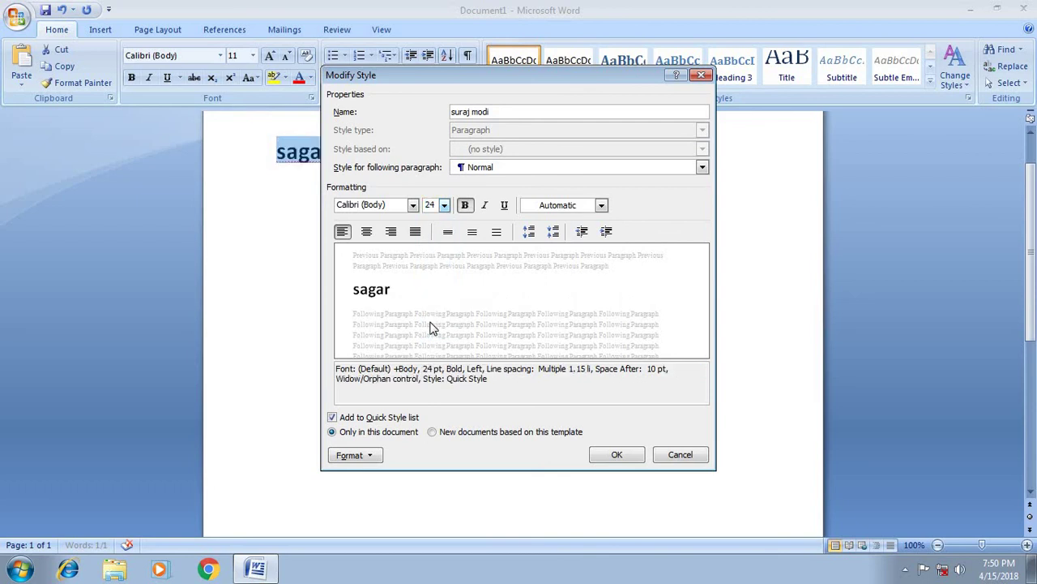
{"action": "left_click", "coordinate": [465, 208]}
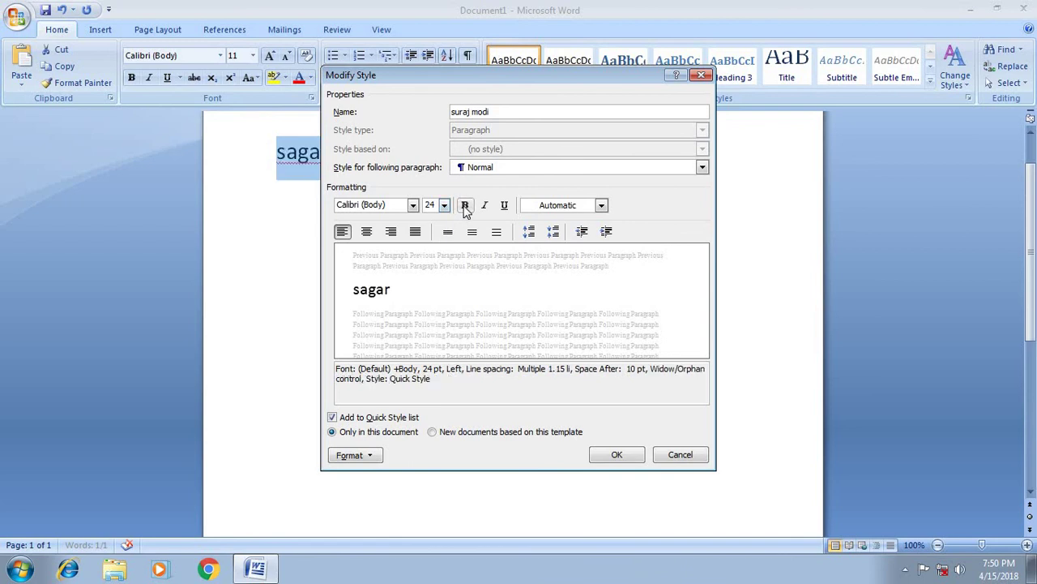
{"action": "left_click", "coordinate": [465, 207]}
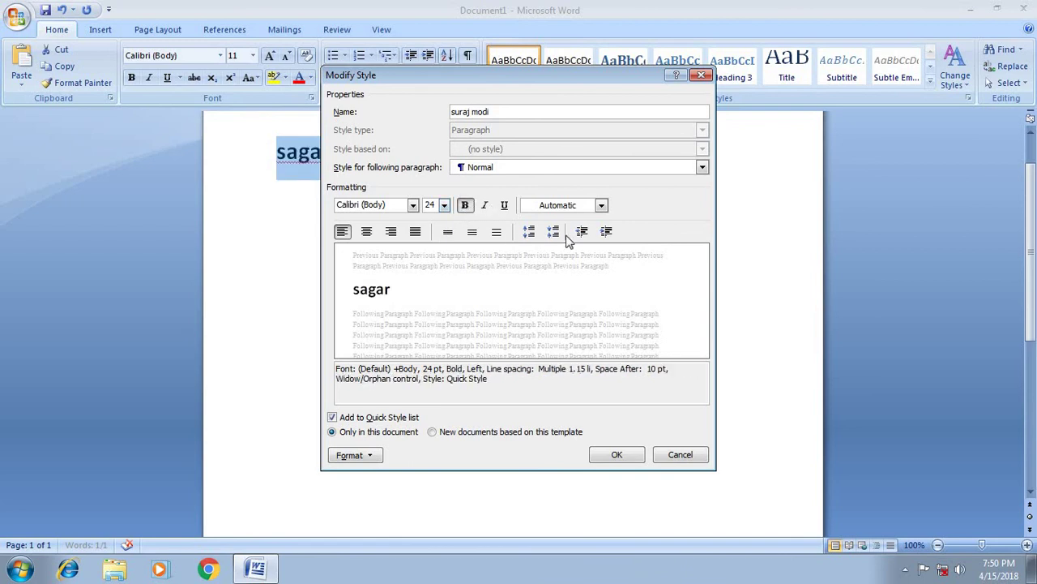
{"action": "left_click", "coordinate": [484, 208]}
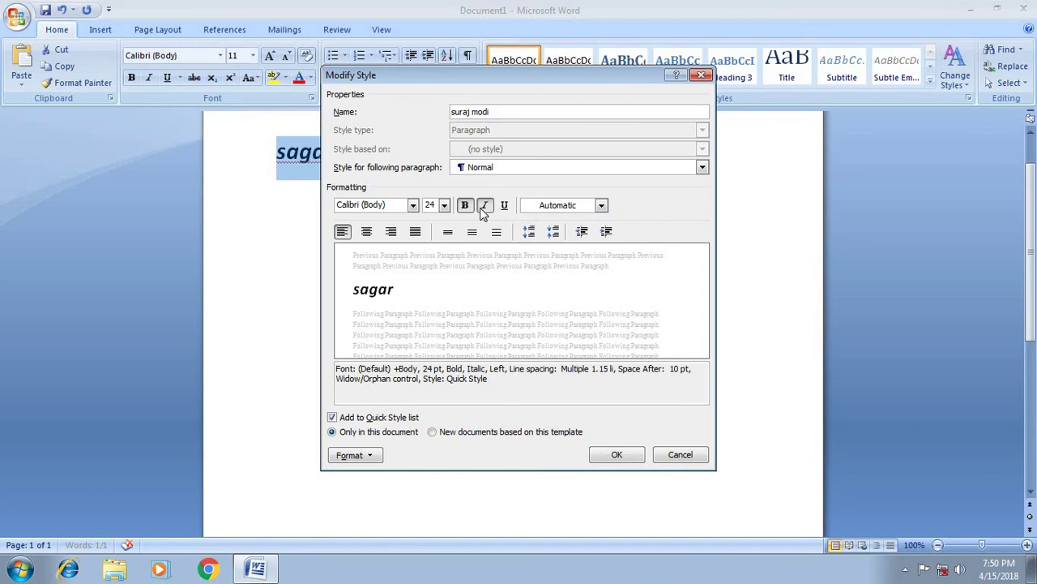
{"action": "left_click", "coordinate": [601, 206]}
{"action": "left_click", "coordinate": [541, 336]}
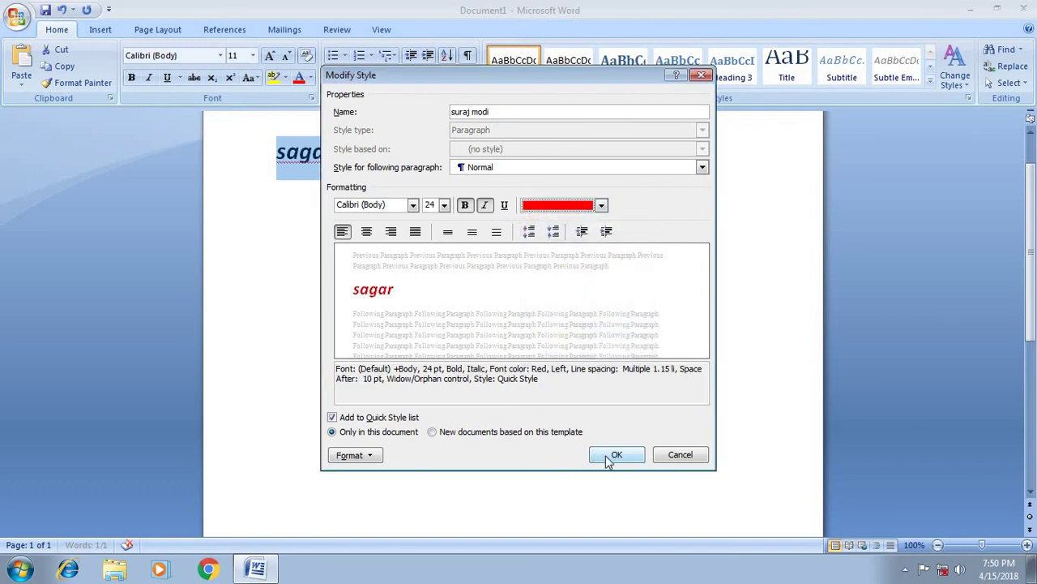
{"action": "left_click", "coordinate": [609, 456]}
{"action": "left_click", "coordinate": [420, 214]}
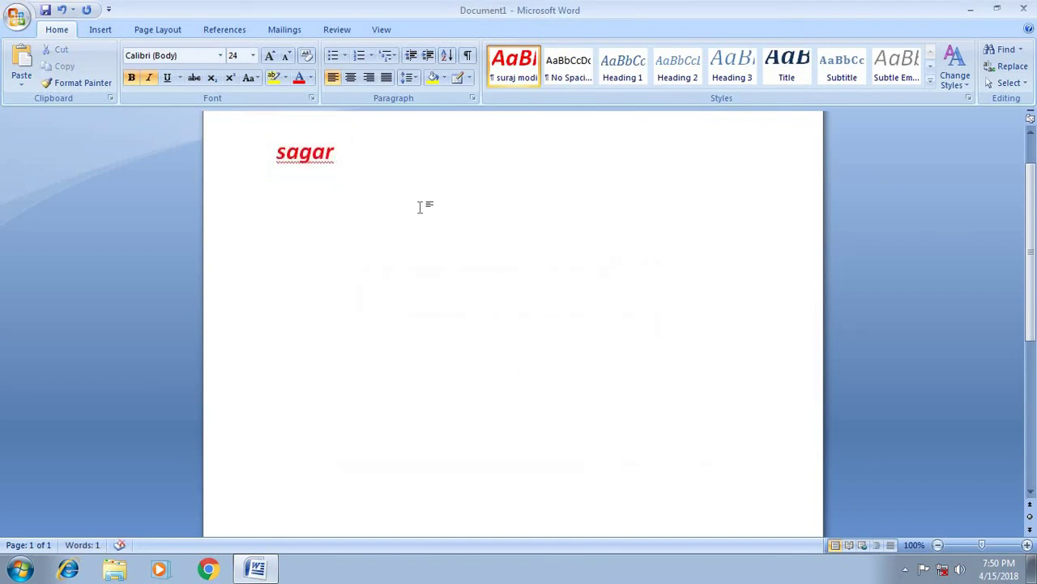
Type a line of random letters, then select all and delete it.
{"action": "type", "text": "dgogjdgfdsfhgkjsdfhghdsfghsdhgkj"}
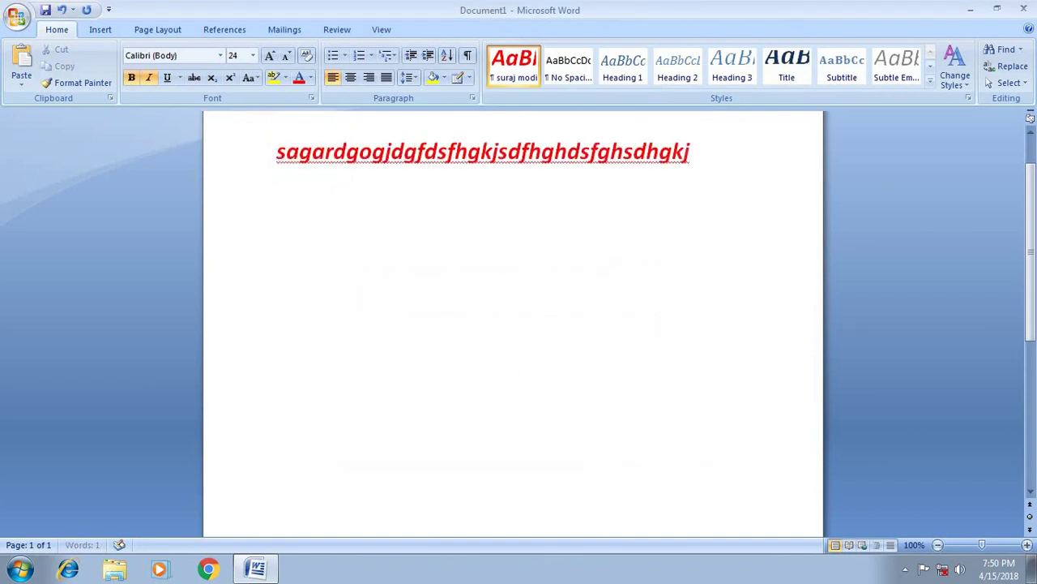
{"action": "type", "text": "dsfhdfghkjdshfgkjsdfygfdsjgksdhfghsdkfjghsdfh"}
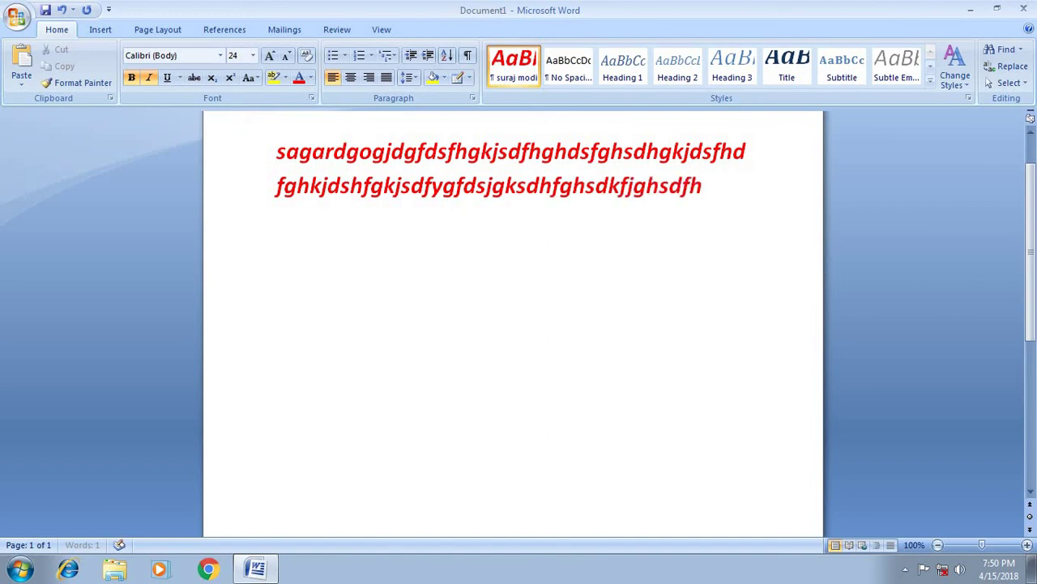
{"action": "type", "text": "gjksdfhksjdkhfgksdfhk"}
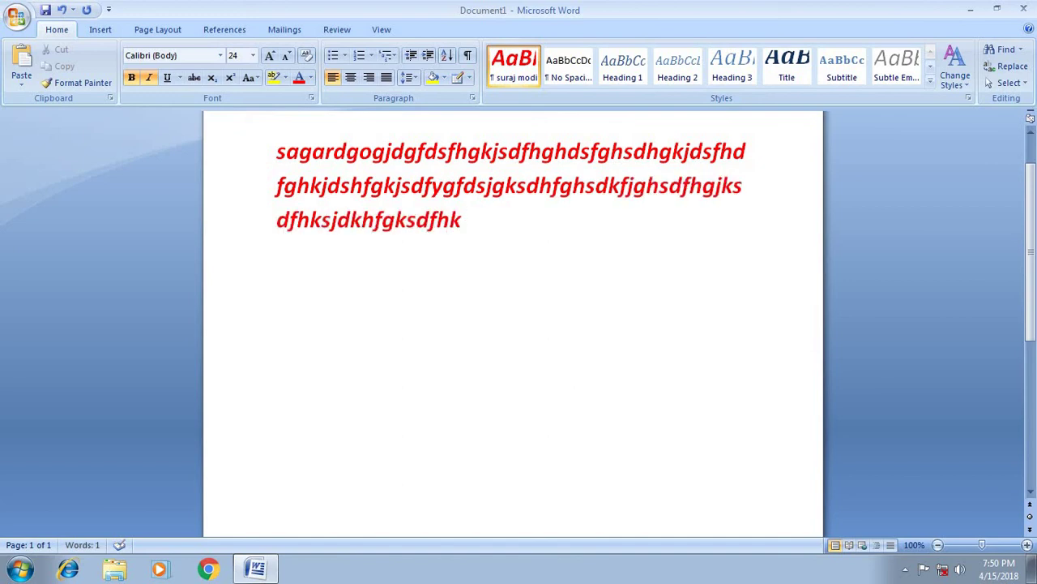
{"action": "key", "text": "ctrl+a"}
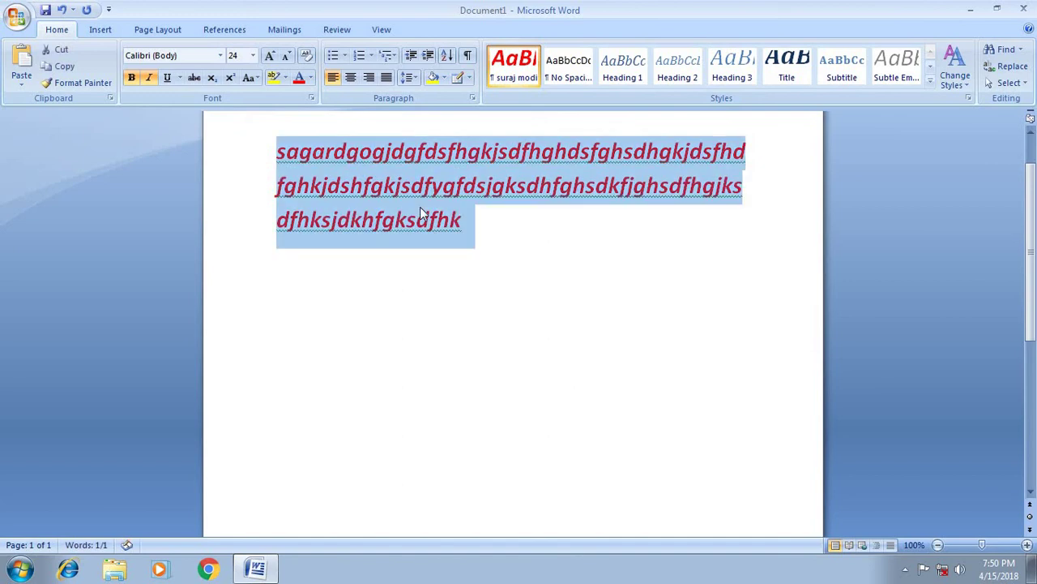
{"action": "key", "text": "Delete"}
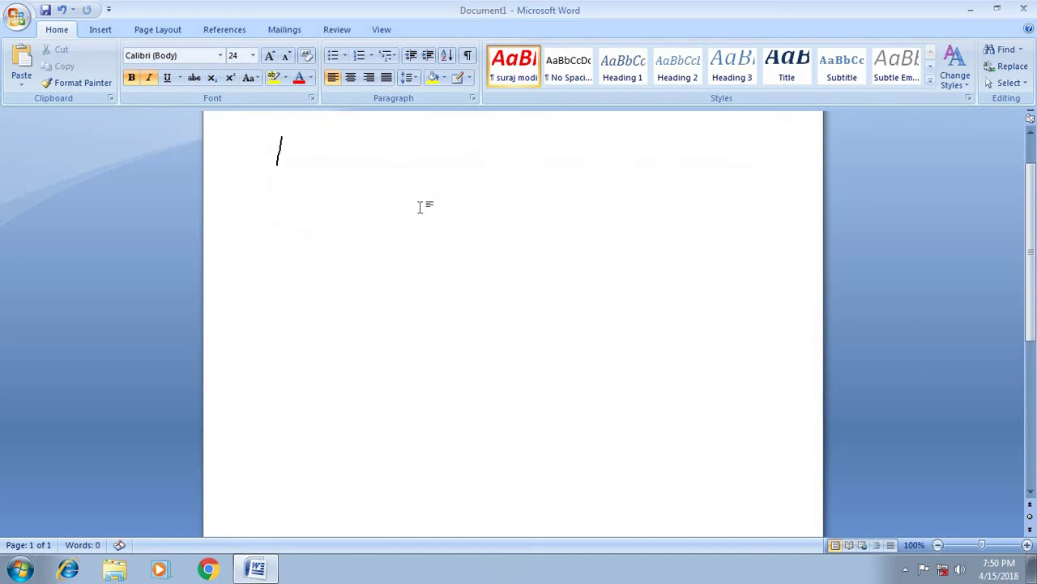
Try the No Spacing and Heading 1 styles, then undo back to the original word.
{"action": "left_click", "coordinate": [569, 69]}
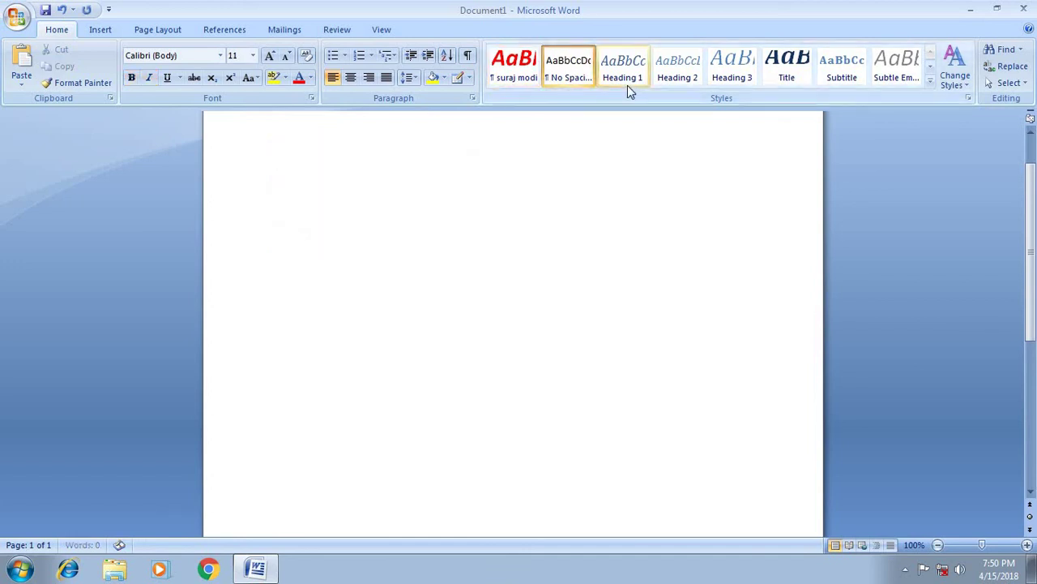
{"action": "left_click", "coordinate": [623, 68]}
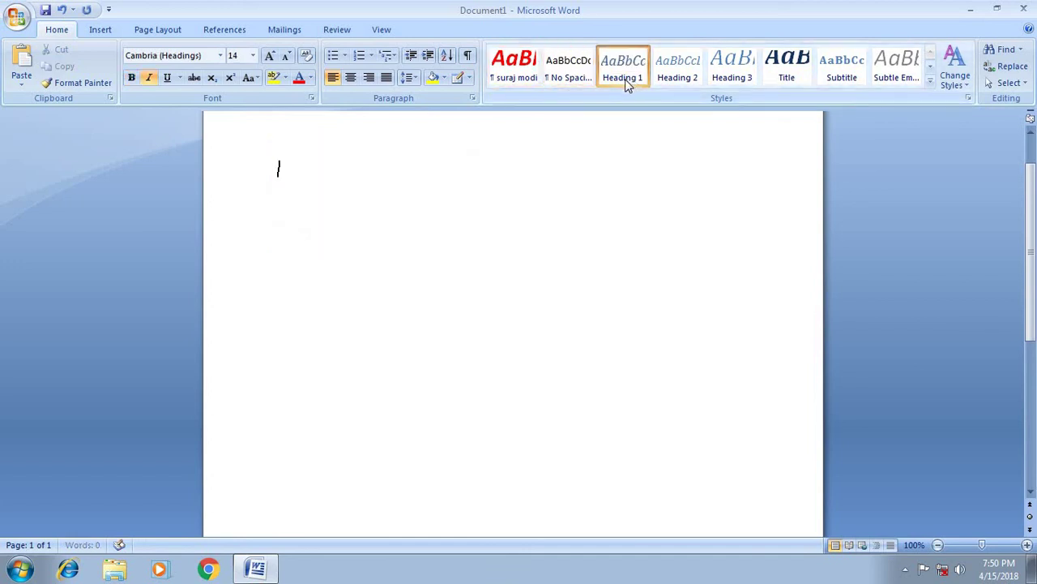
{"action": "left_click", "coordinate": [543, 84]}
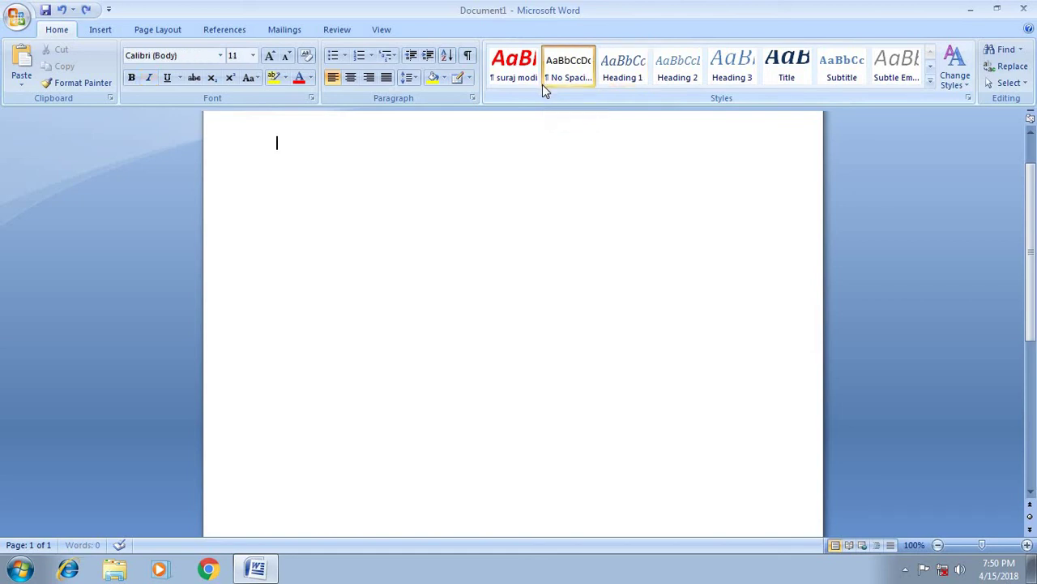
{"action": "key", "text": "ctrl+z"}
{"action": "key", "text": "ctrl+z"}
{"action": "key", "text": "ctrl+z"}
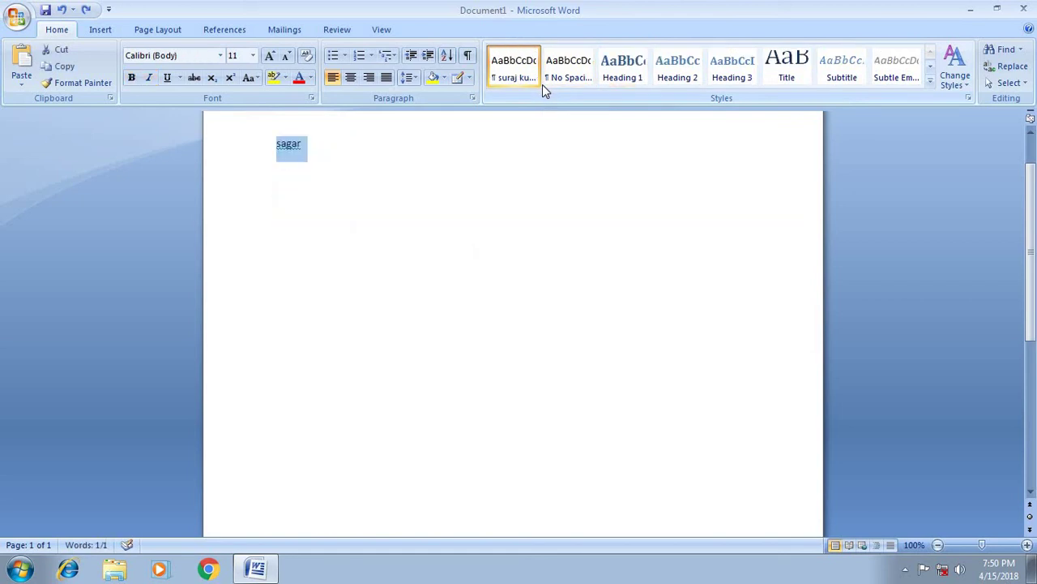
{"action": "key", "text": "ctrl+z"}
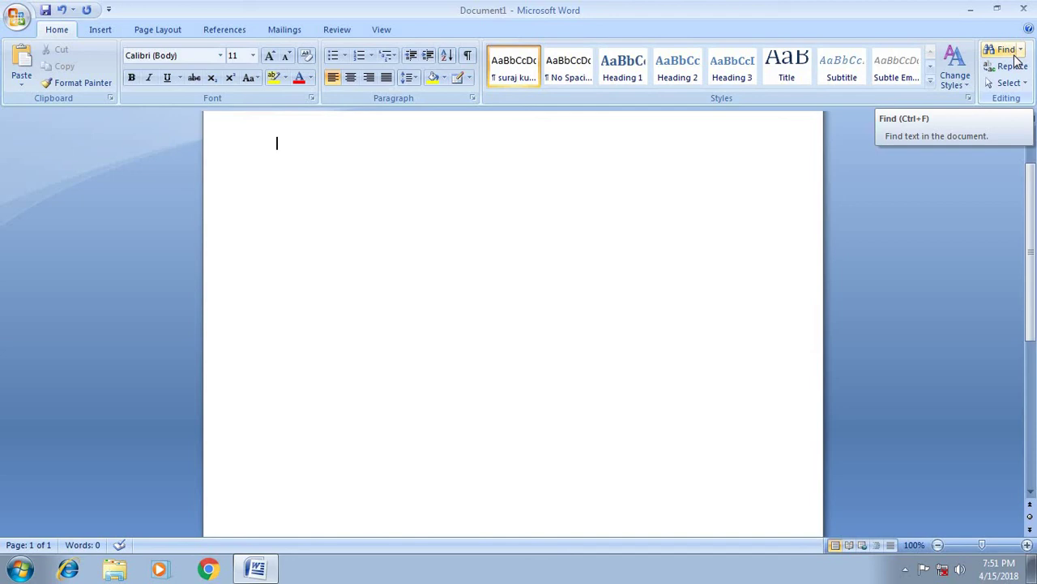
Type the names Sagar, su, monu and Kaka chandan on separate lines.
{"action": "type", "text": "Sagar"}
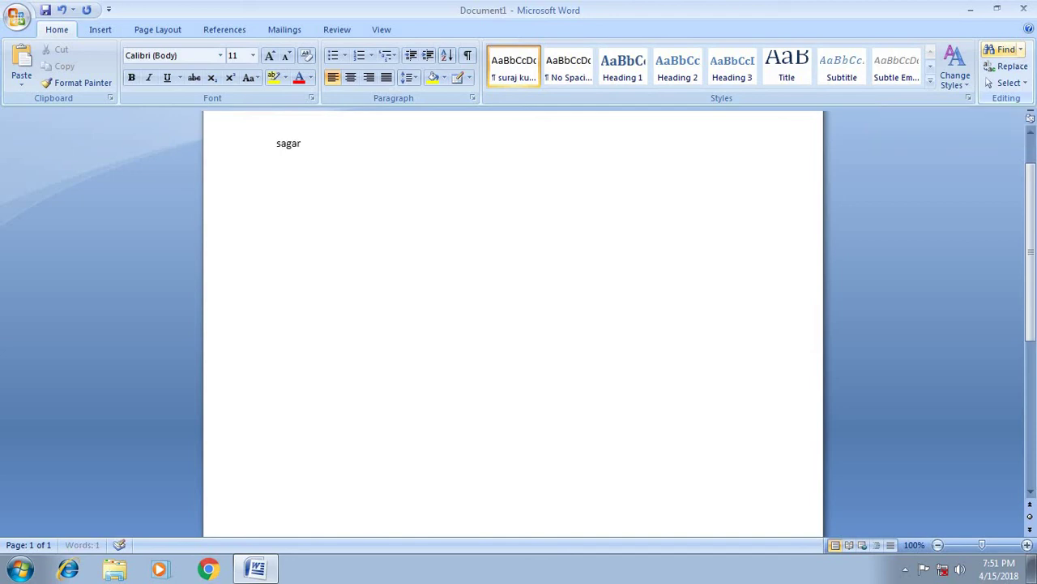
{"action": "key", "text": "Return"}
{"action": "type", "text": "s"}
{"action": "type", "text": "u"}
{"action": "key", "text": "Return"}
{"action": "type", "text": "mo"}
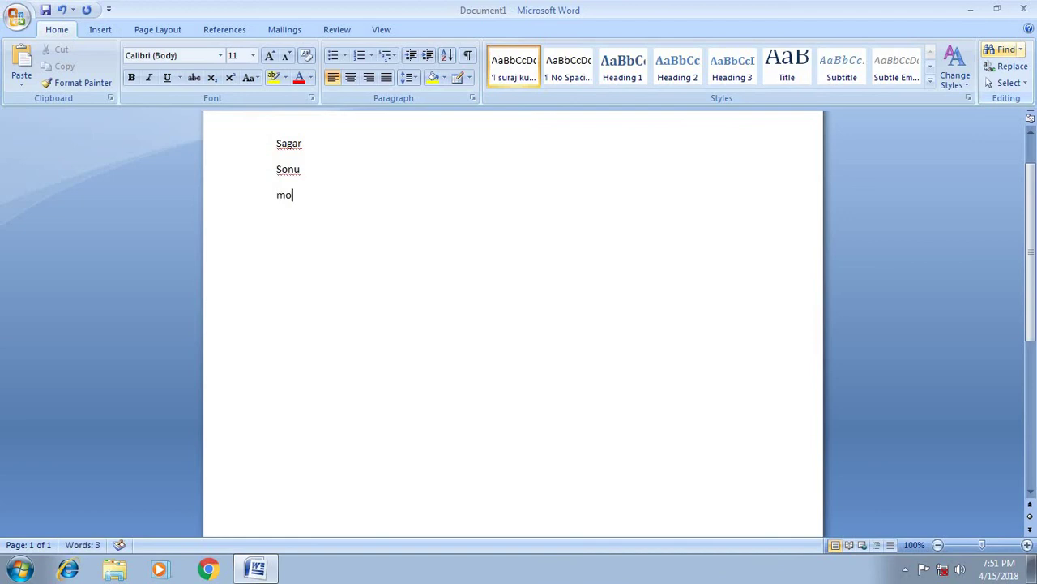
{"action": "type", "text": "nu"}
{"action": "type", "text": "Ka"}
{"action": "type", "text": "ka "}
{"action": "type", "text": "chandan"}
{"action": "key", "text": "Return"}
Add mandan, rahul and kabir on new lines, ending with an empty line.
{"action": "type", "text": "manda"}
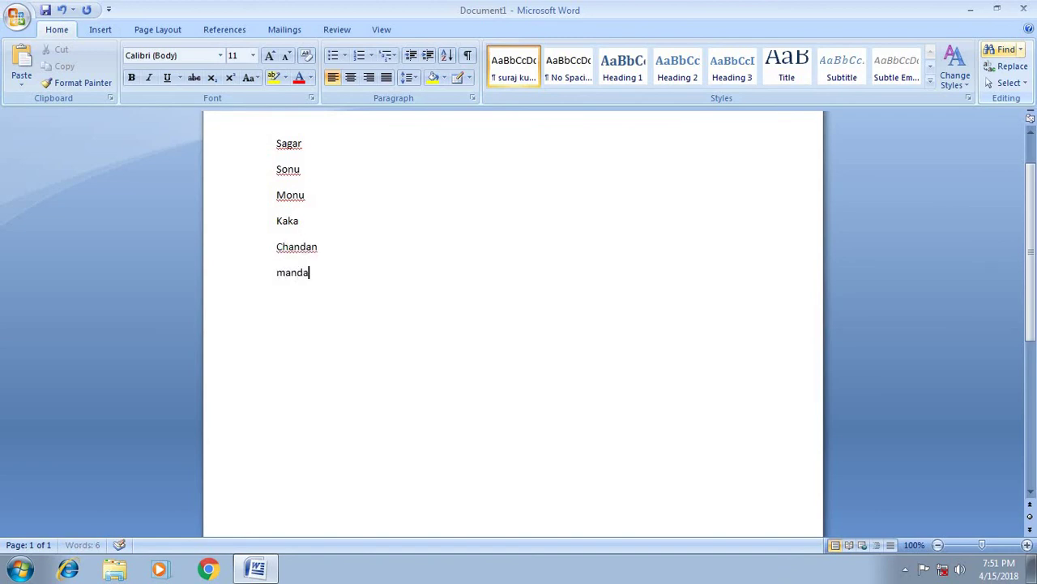
{"action": "type", "text": "n"}
{"action": "key", "text": "Return"}
{"action": "type", "text": "rahu"}
{"action": "type", "text": "l"}
{"action": "key", "text": "Return"}
{"action": "type", "text": "kabi"}
{"action": "type", "text": "r"}
{"action": "key", "text": "Return"}
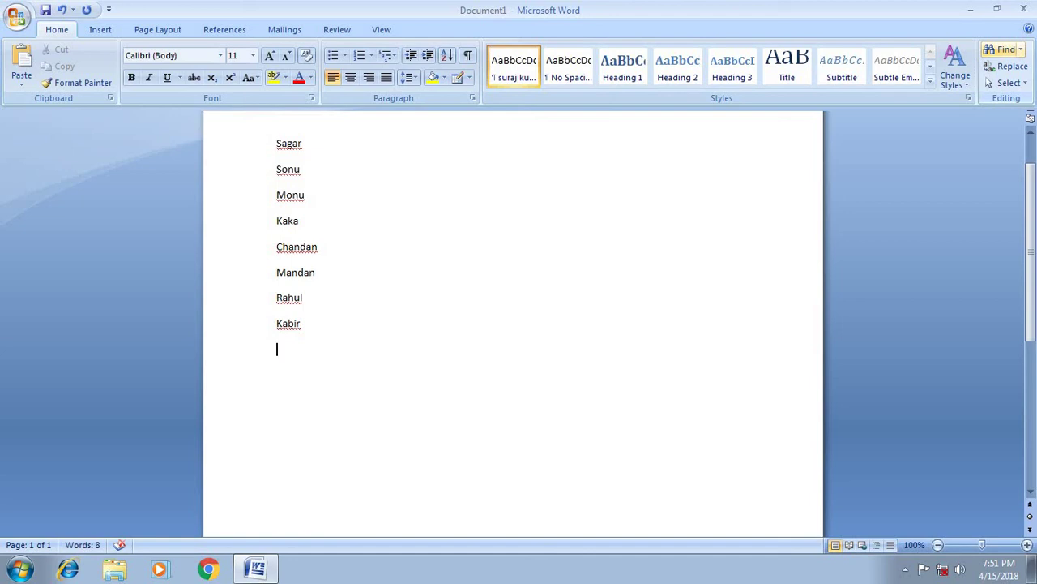
Search the list for 'sonu' with Find Next until Word finishes searching the document.
{"action": "left_click", "coordinate": [1004, 50]}
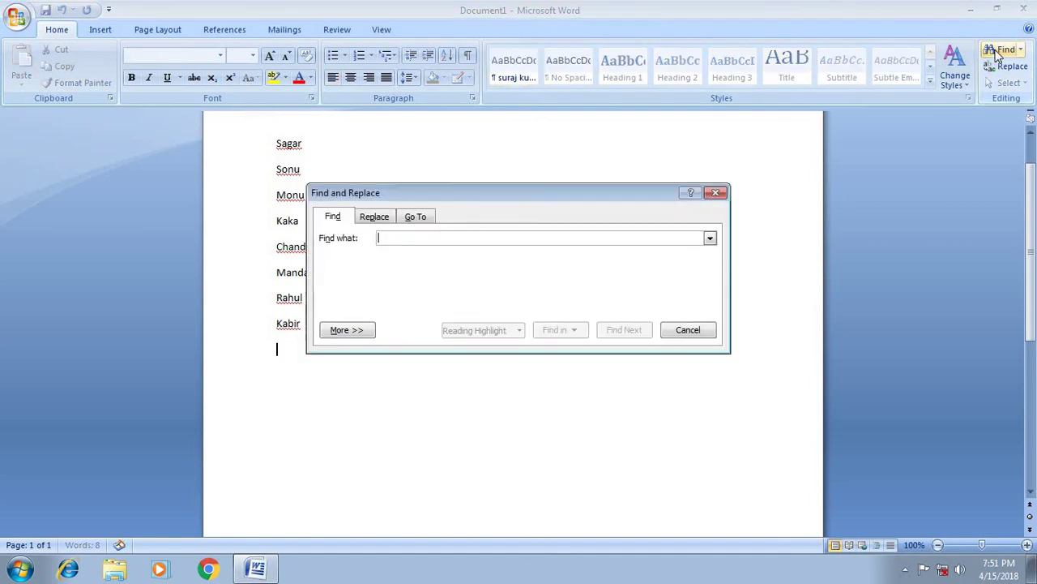
{"action": "left_click_drag", "start_coordinate": [462, 197], "coordinate": [557, 192]}
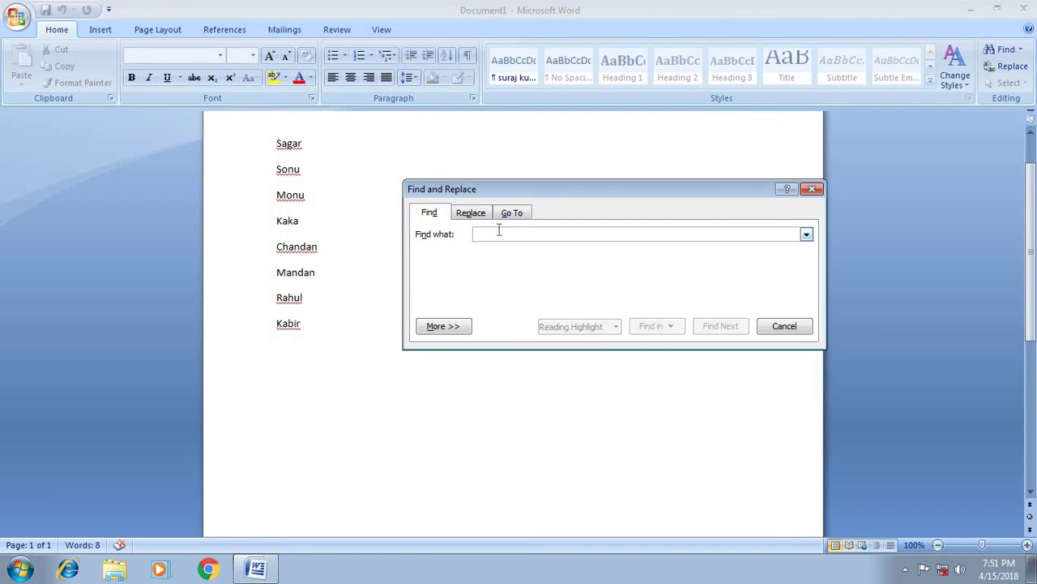
{"action": "type", "text": "sonu"}
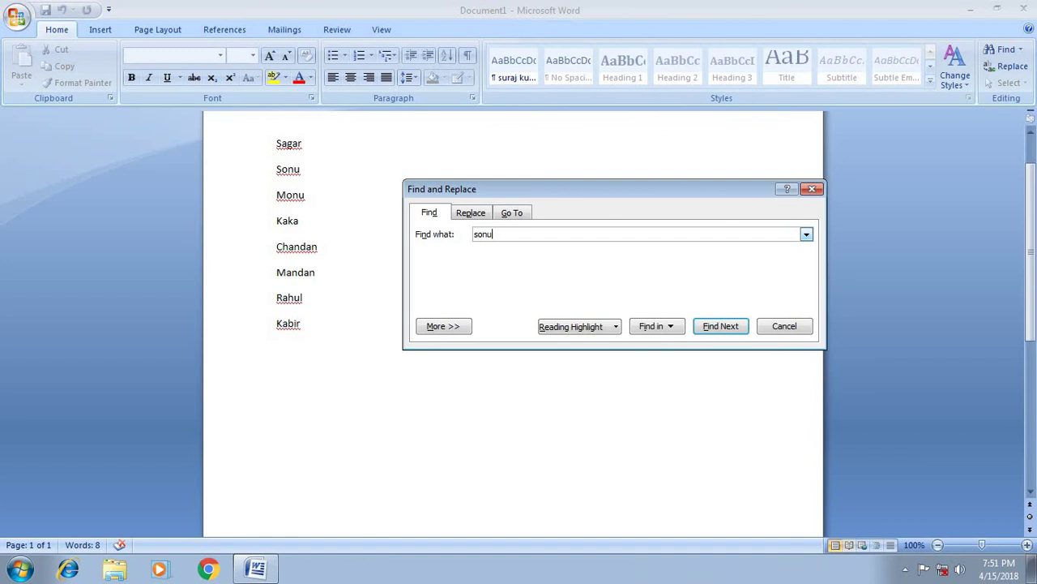
{"action": "left_click", "coordinate": [716, 328]}
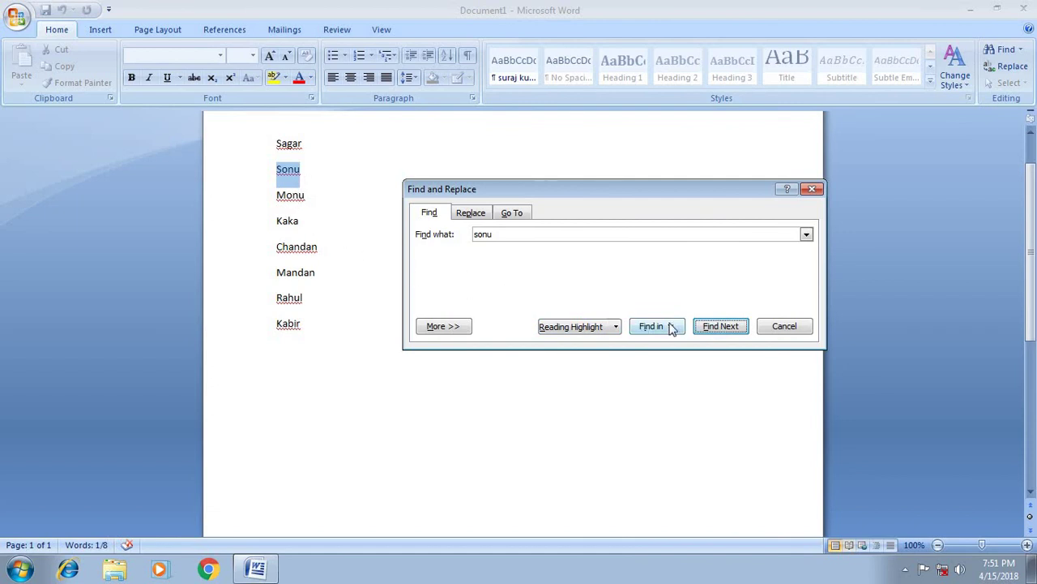
{"action": "left_click", "coordinate": [723, 326]}
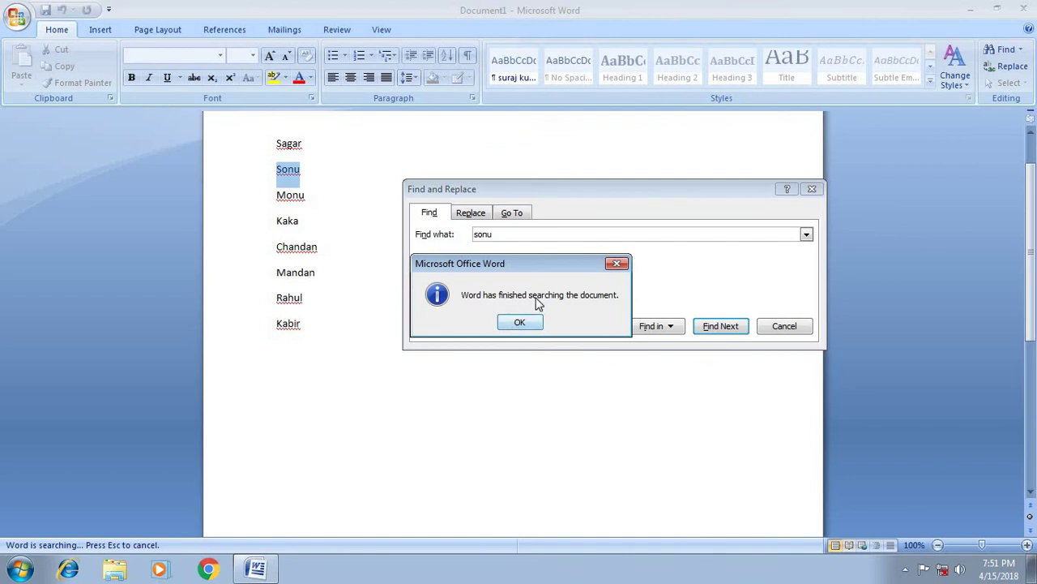
{"action": "left_click", "coordinate": [519, 322]}
Close the previous search window and scroll back up to the name list.
{"action": "left_click", "coordinate": [811, 195]}
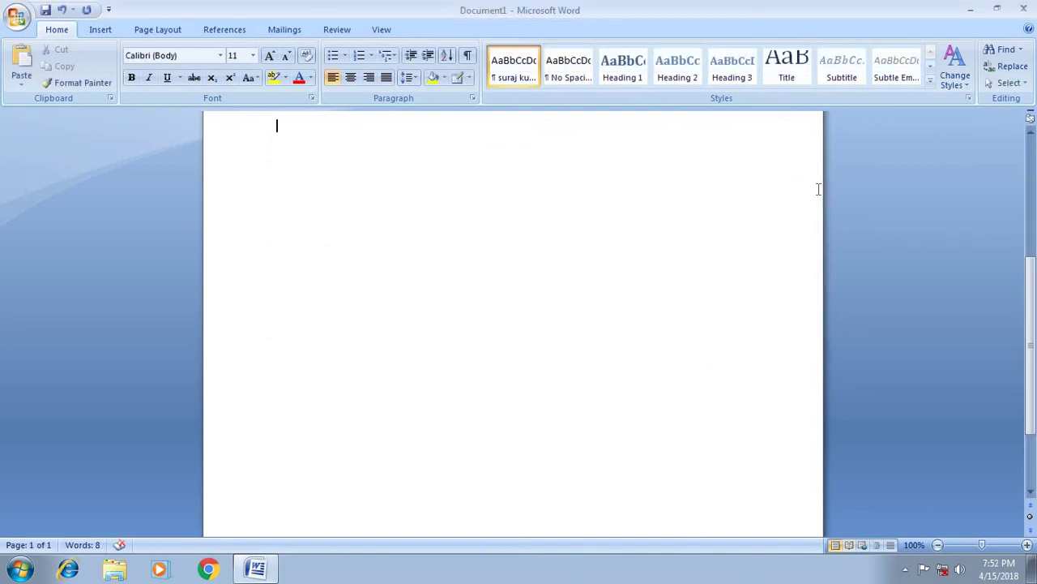
{"action": "scroll", "coordinate": [673, 201], "scroll_direction": "up", "scroll_amount": 5}
{"action": "scroll", "coordinate": [673, 201], "scroll_direction": "up", "scroll_amount": 2}
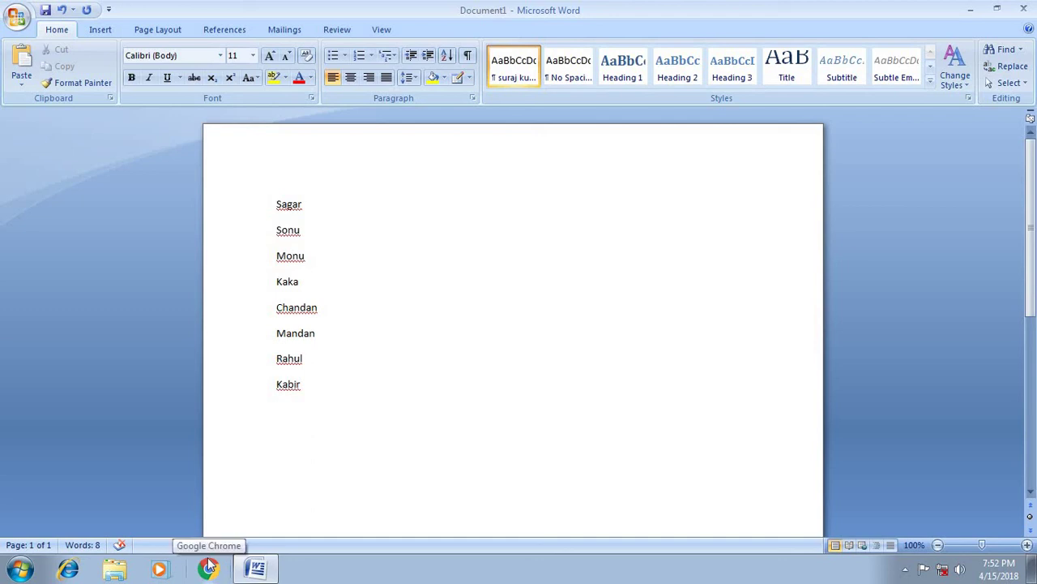
Find 'rahul' with Ctrl+F, close the dialog, and bring up the Find options.
{"action": "key", "text": "ctrl+f"}
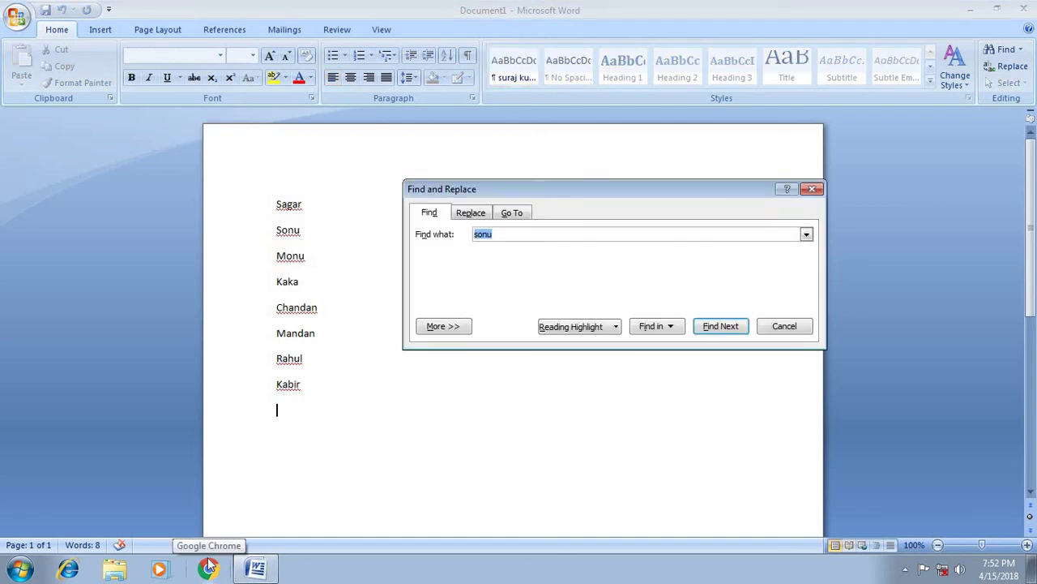
{"action": "type", "text": "ra"}
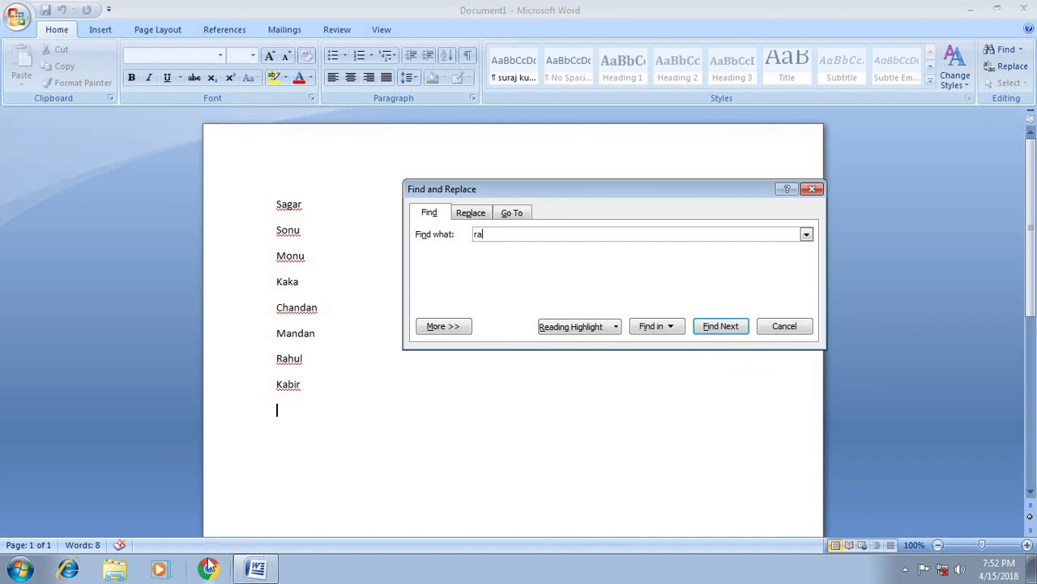
{"action": "type", "text": "hul"}
{"action": "left_click", "coordinate": [721, 327]}
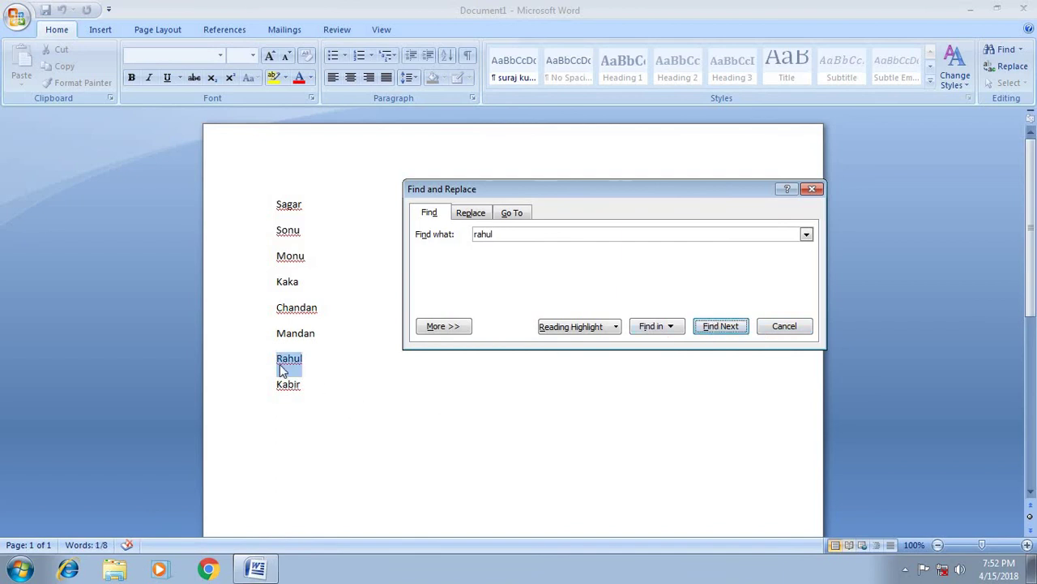
{"action": "left_click", "coordinate": [791, 328]}
{"action": "left_click", "coordinate": [526, 312]}
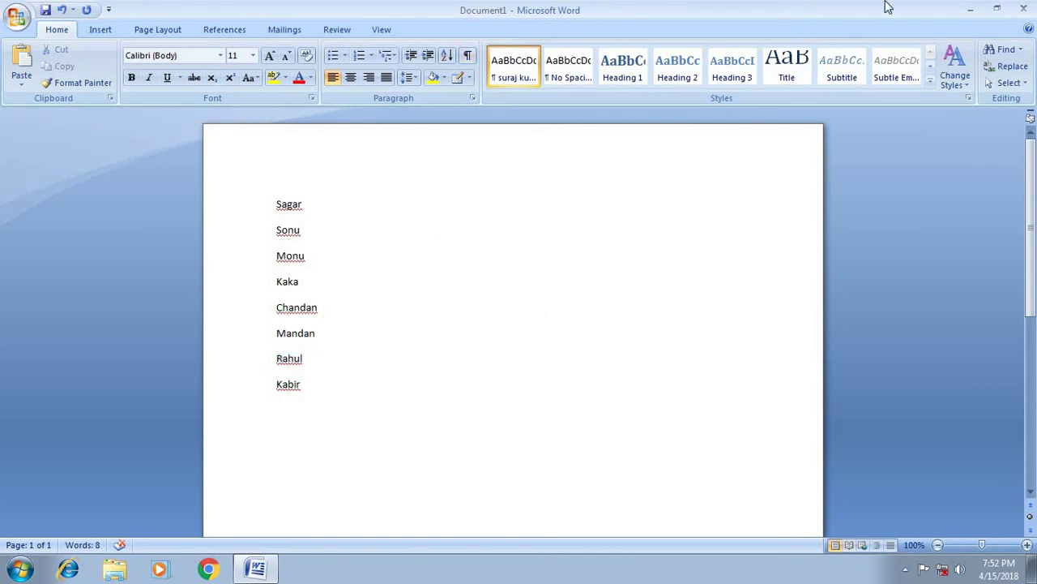
{"action": "left_click", "coordinate": [1021, 52]}
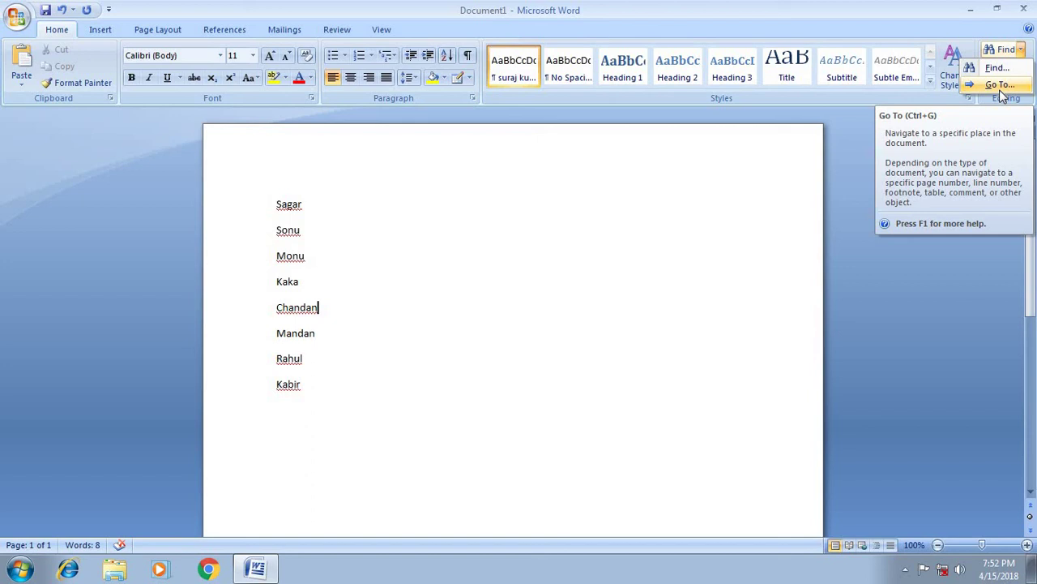
Select all eight names and delete them.
{"action": "left_click", "coordinate": [276, 200]}
{"action": "left_click_drag", "start_coordinate": [276, 200], "coordinate": [324, 402]}
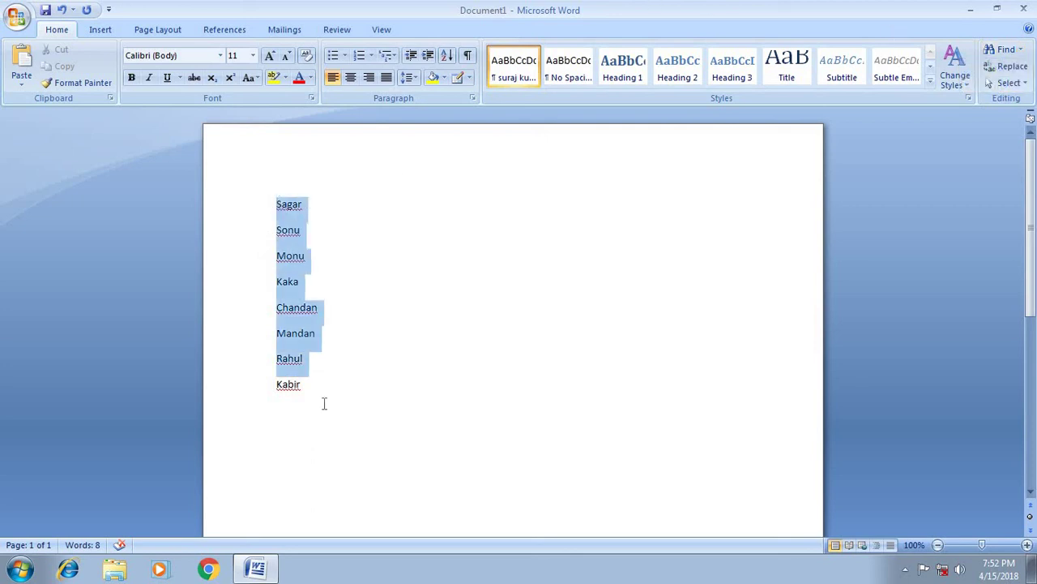
{"action": "key", "text": "Delete"}
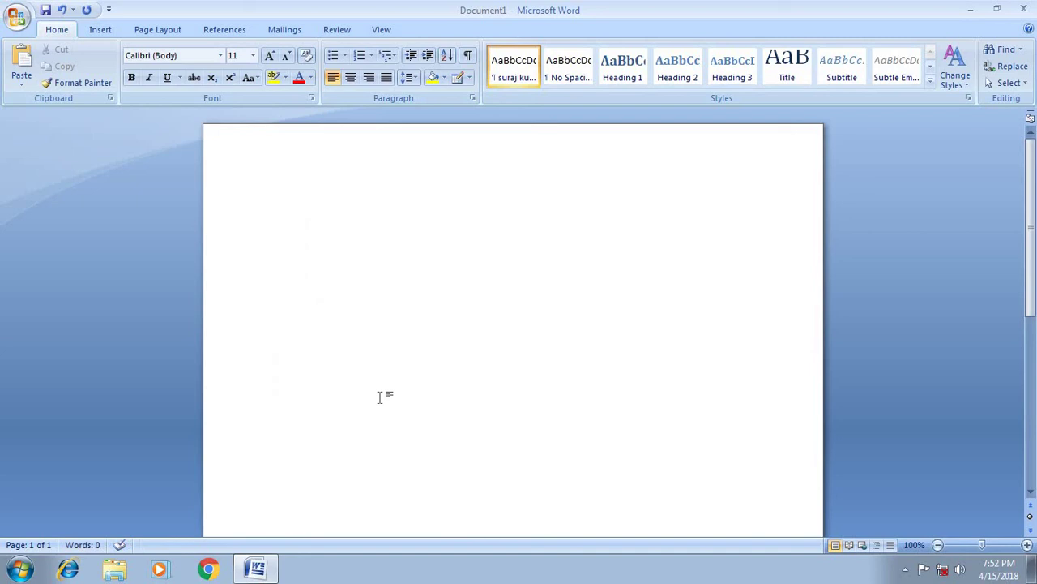
Type 'dfgdf' and insert page breaks with Ctrl+Enter until the document has 7 pages.
{"action": "type", "text": "dfgdf"}
{"action": "scroll", "coordinate": [381, 397], "scroll_direction": "down", "scroll_amount": 10}
{"action": "key", "text": "ctrl+Return"}
{"action": "key", "text": "ctrl+Return"}
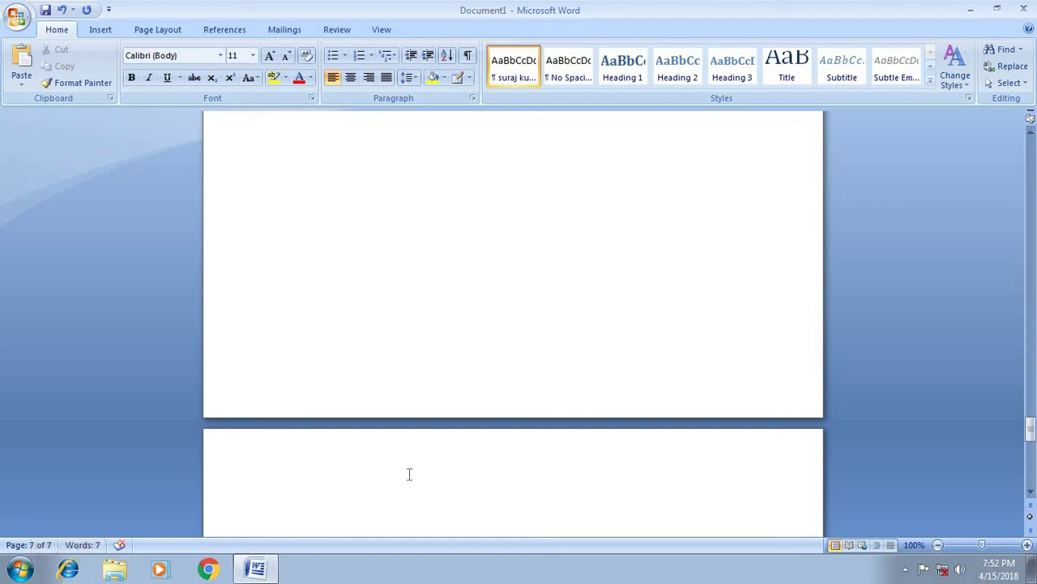
{"action": "scroll", "coordinate": [334, 292], "scroll_direction": "up", "scroll_amount": 3}
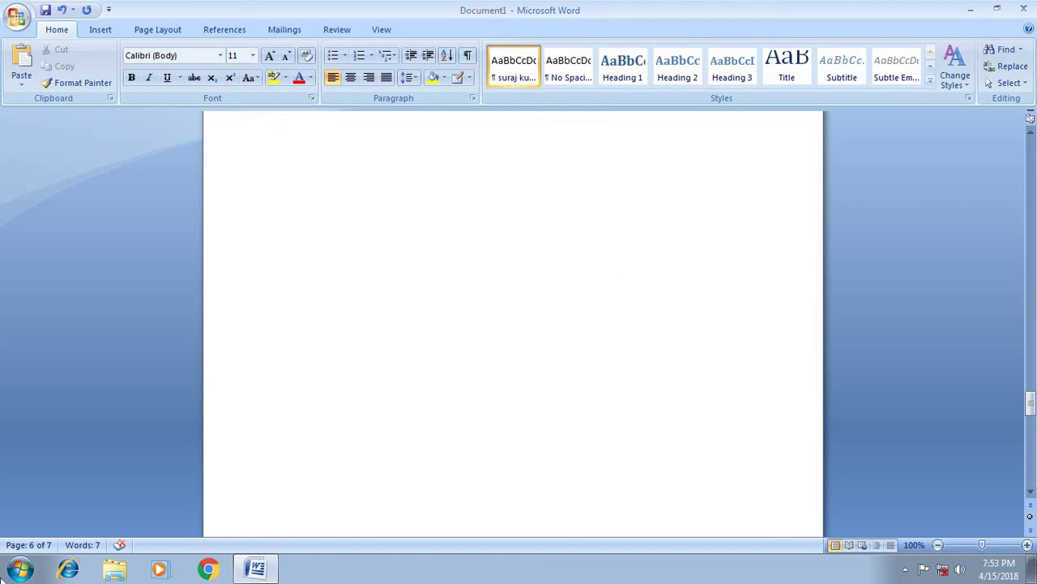
Use Find > Go To to jump to page 2.
{"action": "left_click", "coordinate": [1020, 51]}
{"action": "left_click", "coordinate": [999, 83]}
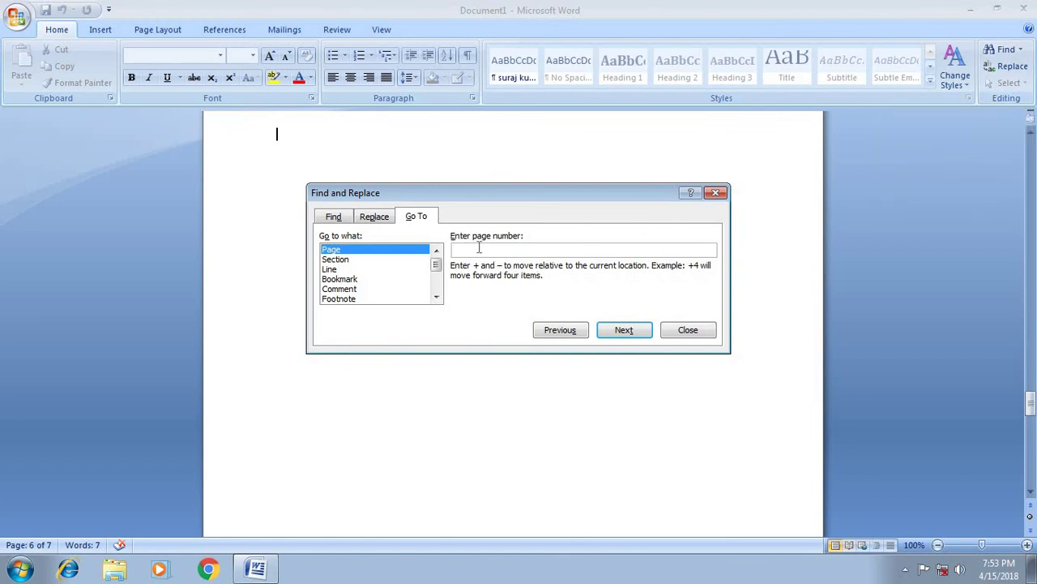
{"action": "type", "text": "2"}
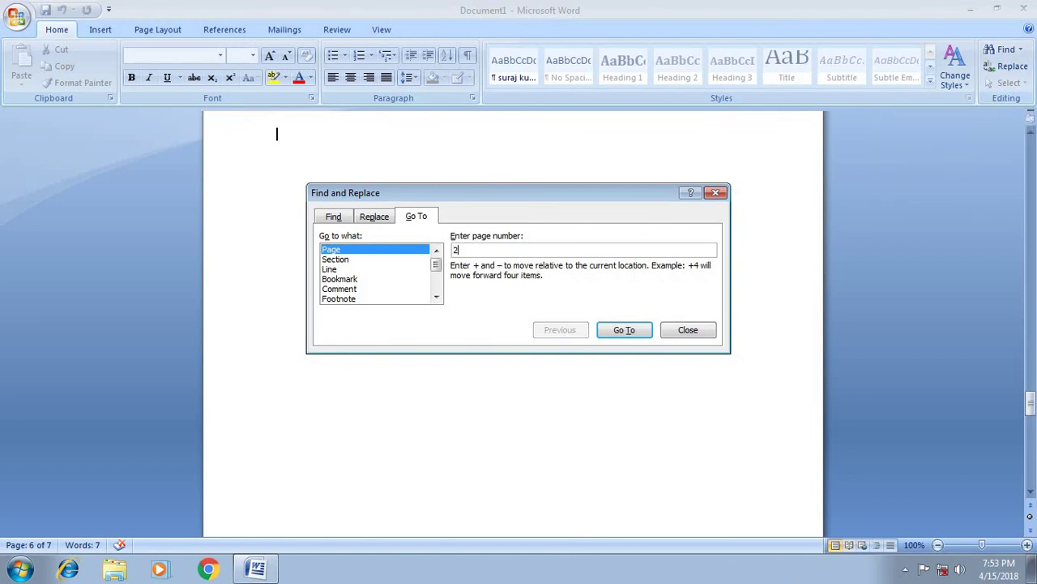
{"action": "left_click", "coordinate": [623, 332]}
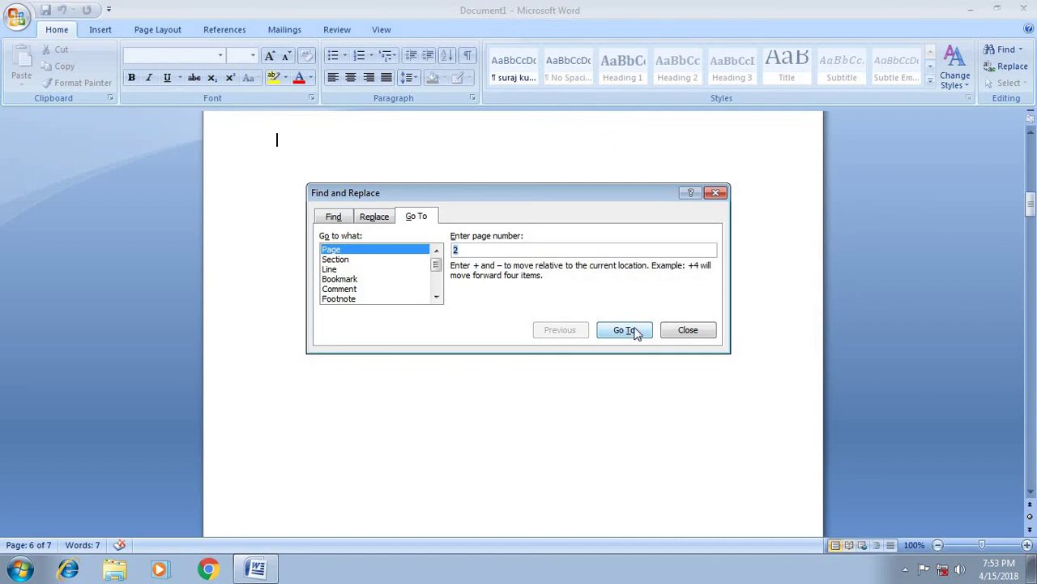
{"action": "left_click", "coordinate": [675, 332]}
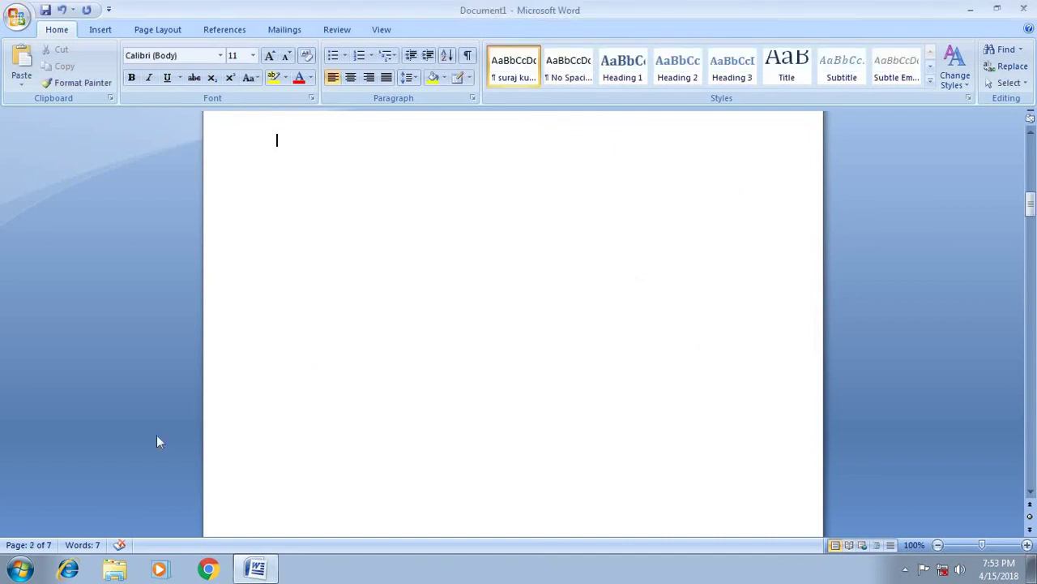
Reopen Go To from the page status field and jump to page 5.
{"action": "left_click", "coordinate": [29, 547]}
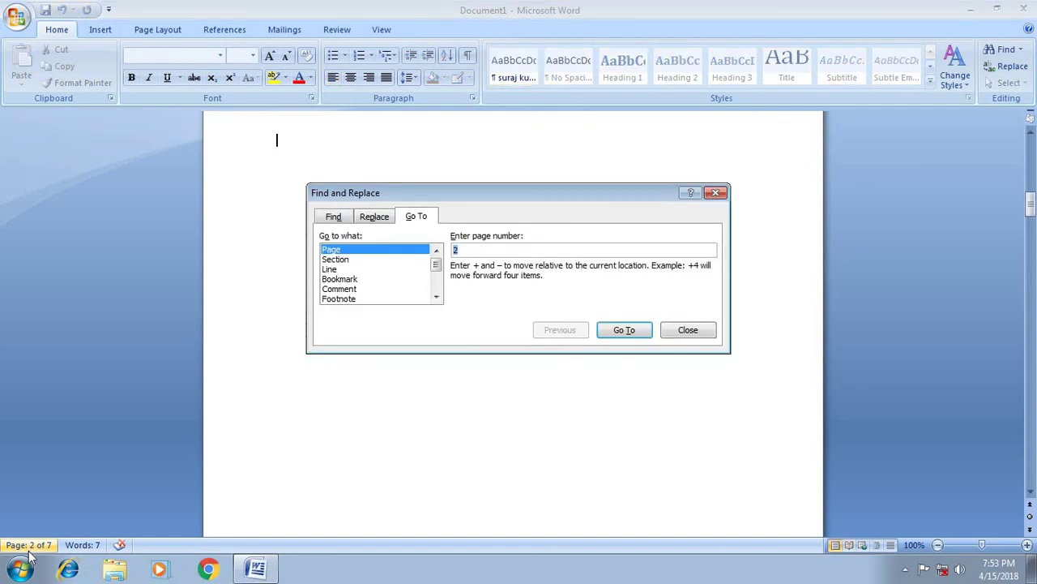
{"action": "key", "text": "BackSpace"}
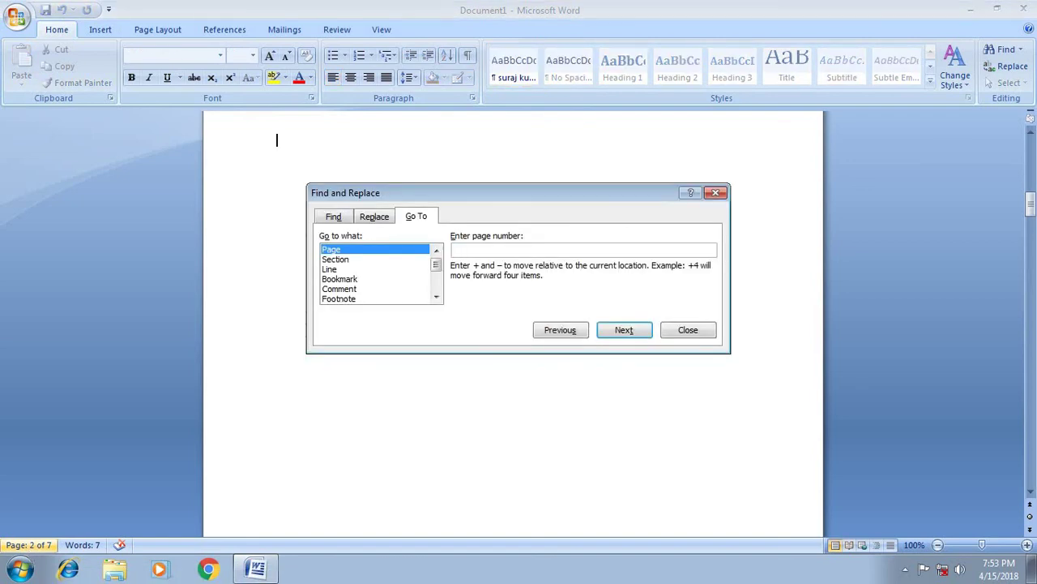
{"action": "type", "text": "5"}
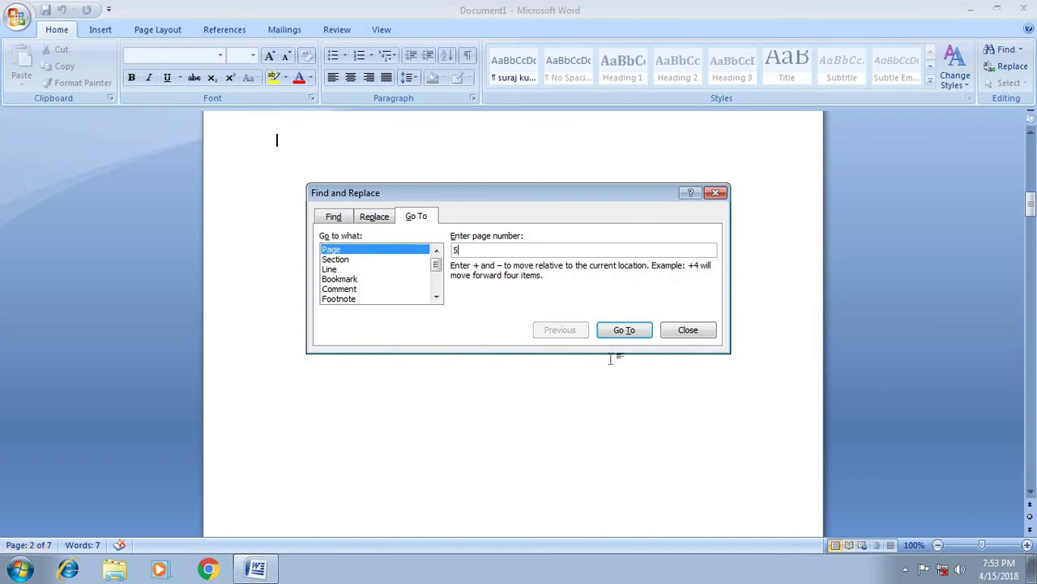
{"action": "left_click", "coordinate": [618, 330]}
{"action": "left_click", "coordinate": [686, 330]}
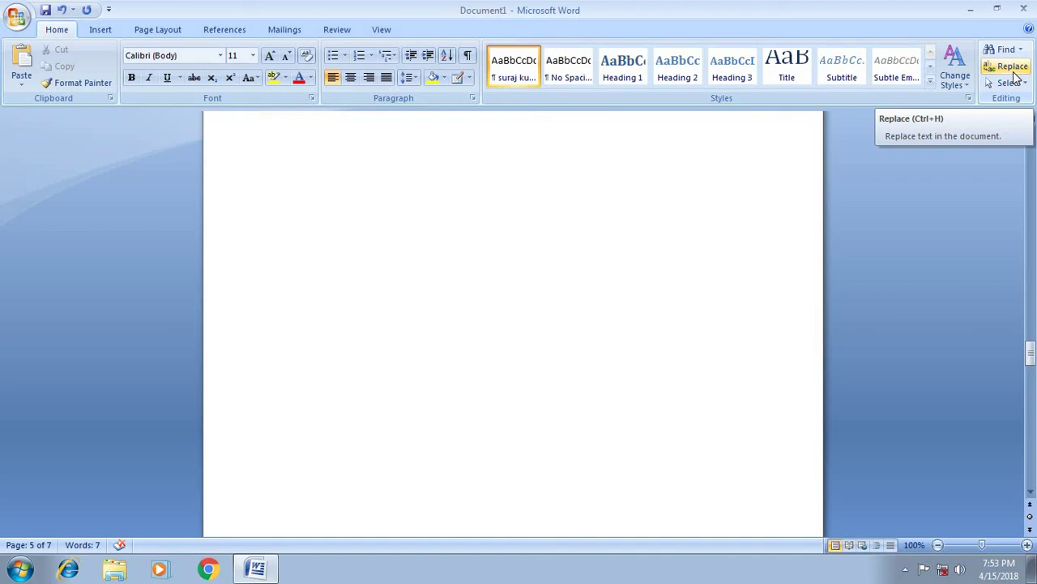
Type 'kaber' and make all the document text bold.
{"action": "type", "text": "kab"}
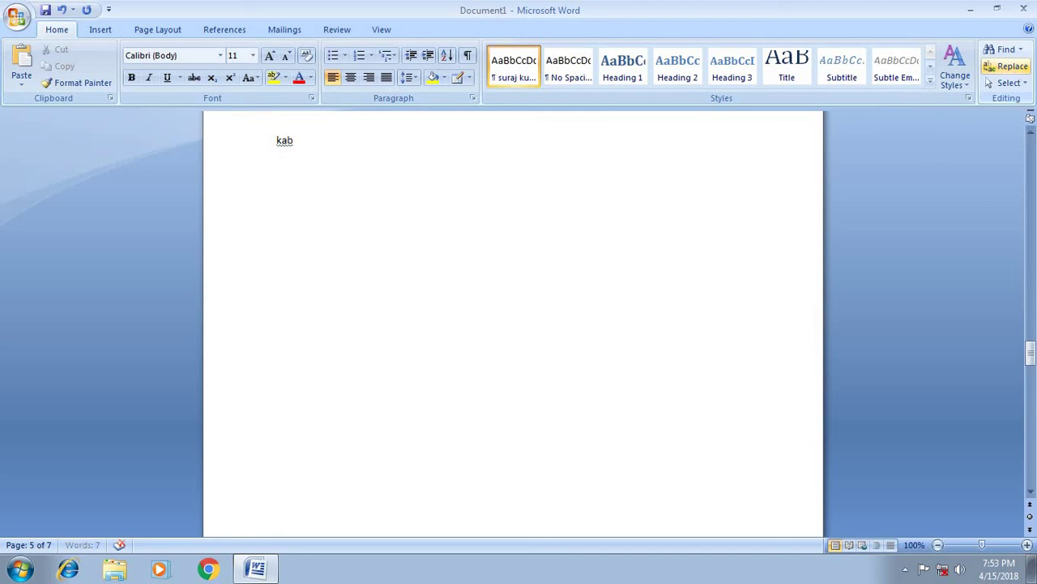
{"action": "type", "text": "er"}
{"action": "key", "text": "ctrl+a"}
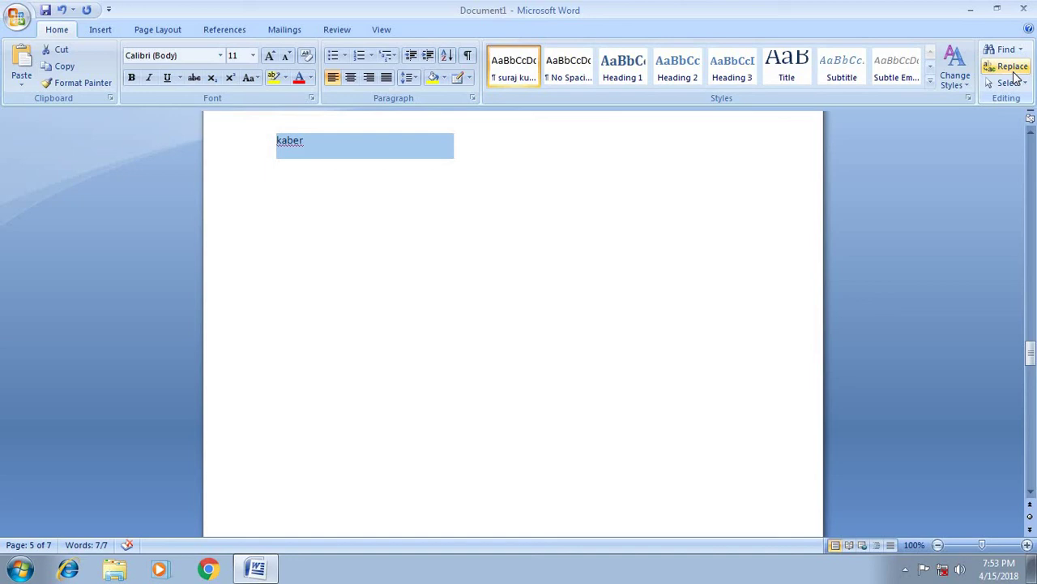
{"action": "key", "text": "ctrl+b"}
Add many page breaks after the end of the document and type 'kaber' on a new page.
{"action": "key", "text": "ctrl+End"}
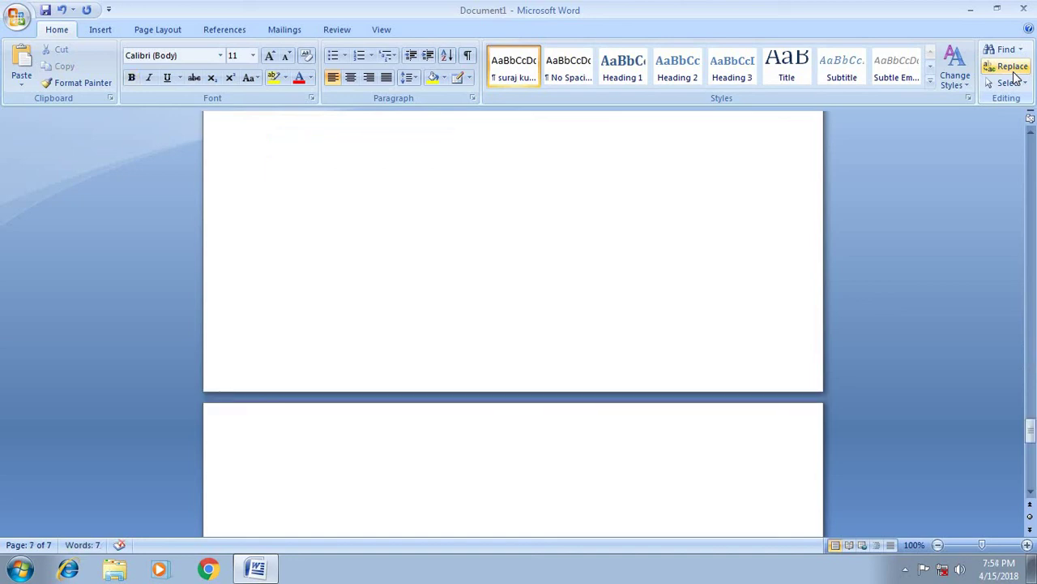
{"action": "scroll", "coordinate": [430, 225], "scroll_direction": "up", "scroll_amount": 5}
{"action": "scroll", "coordinate": [427, 227], "scroll_direction": "up", "scroll_amount": 5}
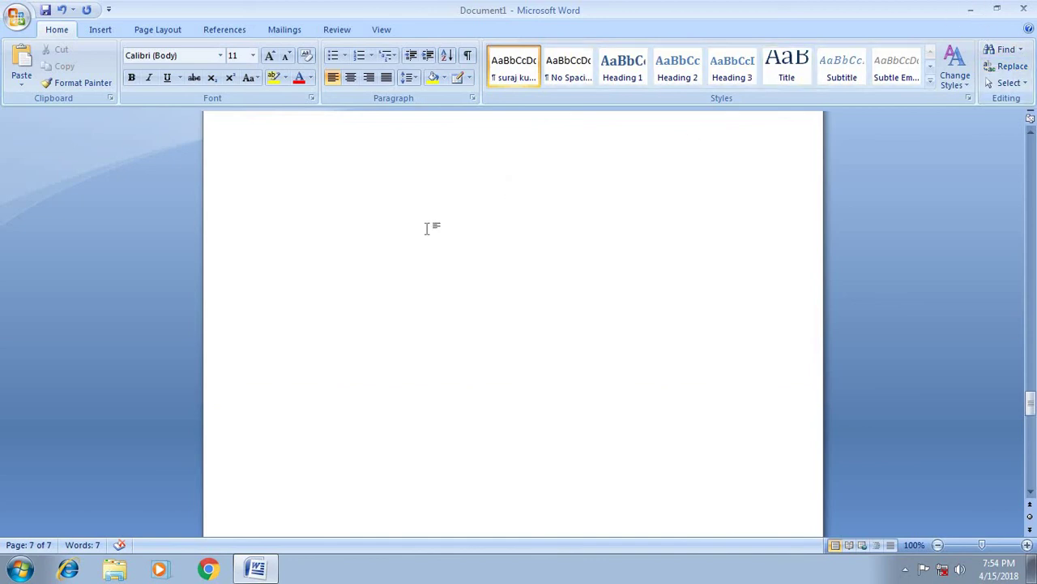
{"action": "scroll", "coordinate": [427, 228], "scroll_direction": "up", "scroll_amount": 5}
{"action": "scroll", "coordinate": [427, 229], "scroll_direction": "up", "scroll_amount": 5}
{"action": "scroll", "coordinate": [427, 228], "scroll_direction": "up", "scroll_amount": 5}
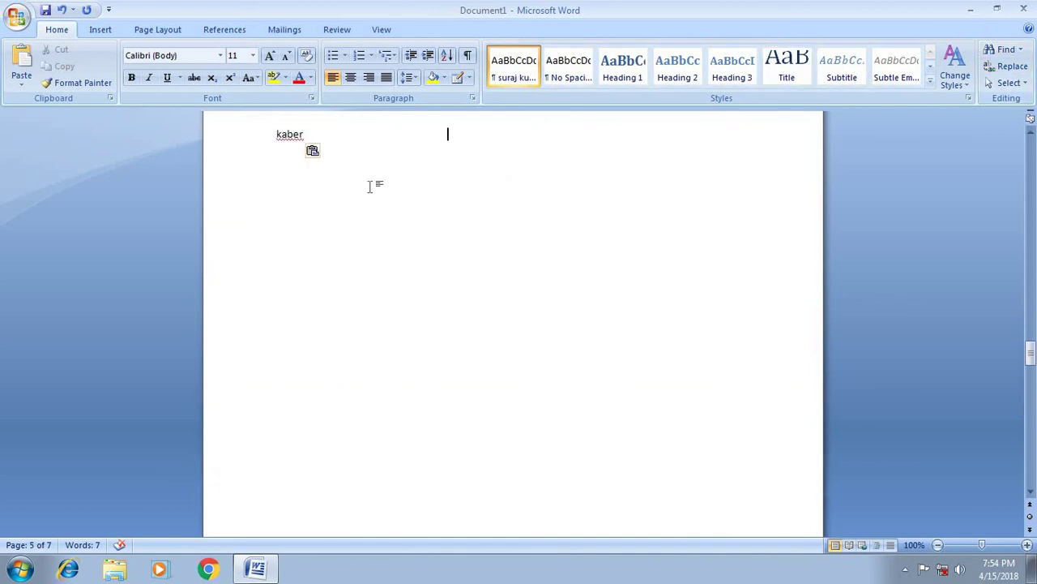
{"action": "key", "text": "ctrl+Return"}
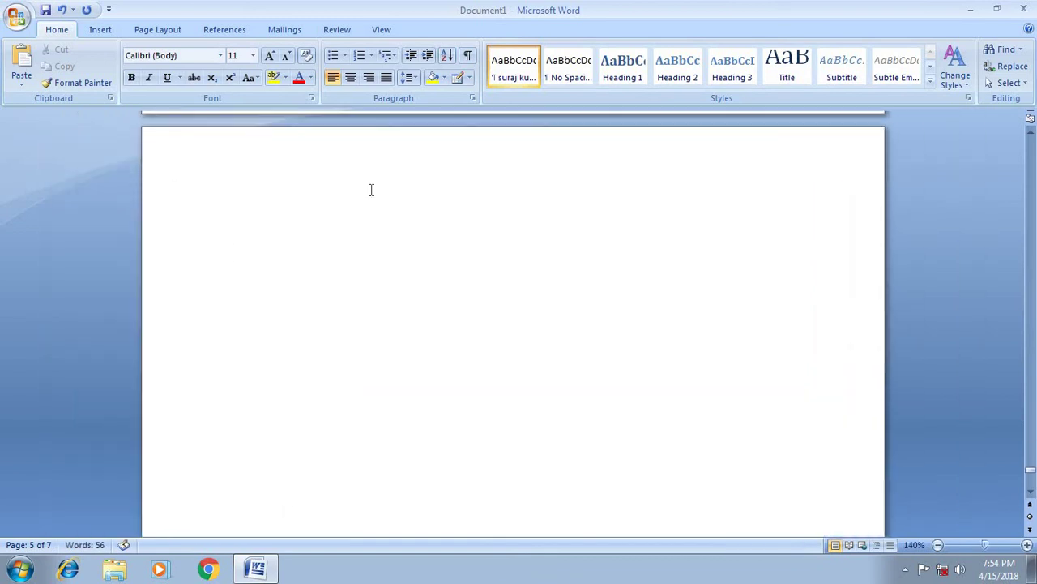
{"action": "key", "text": "ctrl+Return"}
{"action": "key", "text": "ctrl+Return"}
{"action": "key", "text": "ctrl+Return"}
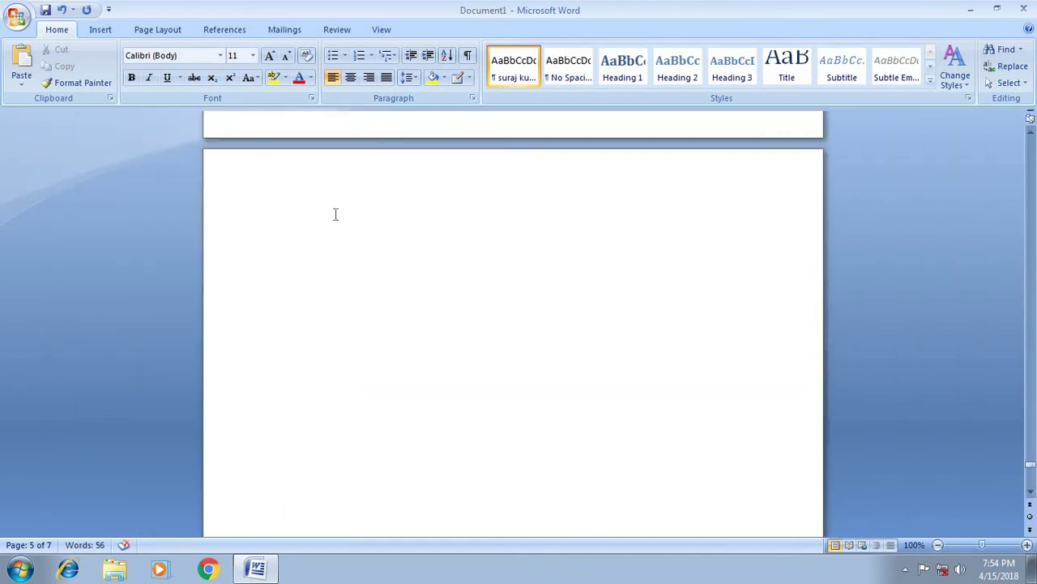
{"action": "type", "text": "s"}
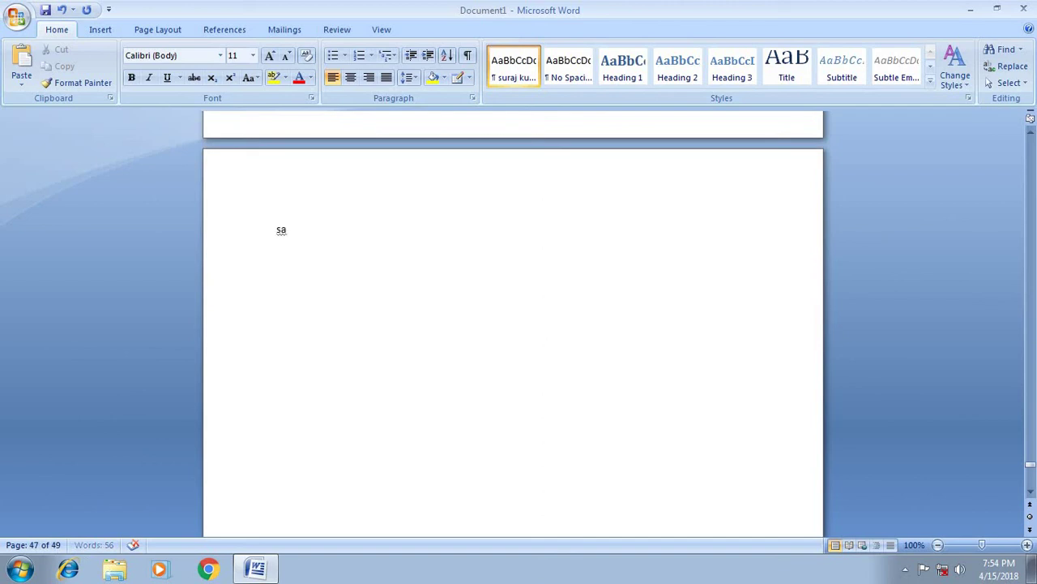
{"action": "type", "text": "a"}
{"action": "key", "text": "BackSpace"}
{"action": "key", "text": "BackSpace"}
{"action": "type", "text": "kab"}
{"action": "type", "text": "er"}
Select 'kaber' and paste copies repeatedly until the document holds 80 words.
{"action": "left_click_drag", "start_coordinate": [311, 231], "coordinate": [240, 238]}
{"action": "left_click", "coordinate": [19, 65]}
{"action": "left_click", "coordinate": [20, 65]}
{"action": "double_click", "coordinate": [19, 65]}
{"action": "double_click", "coordinate": [19, 65]}
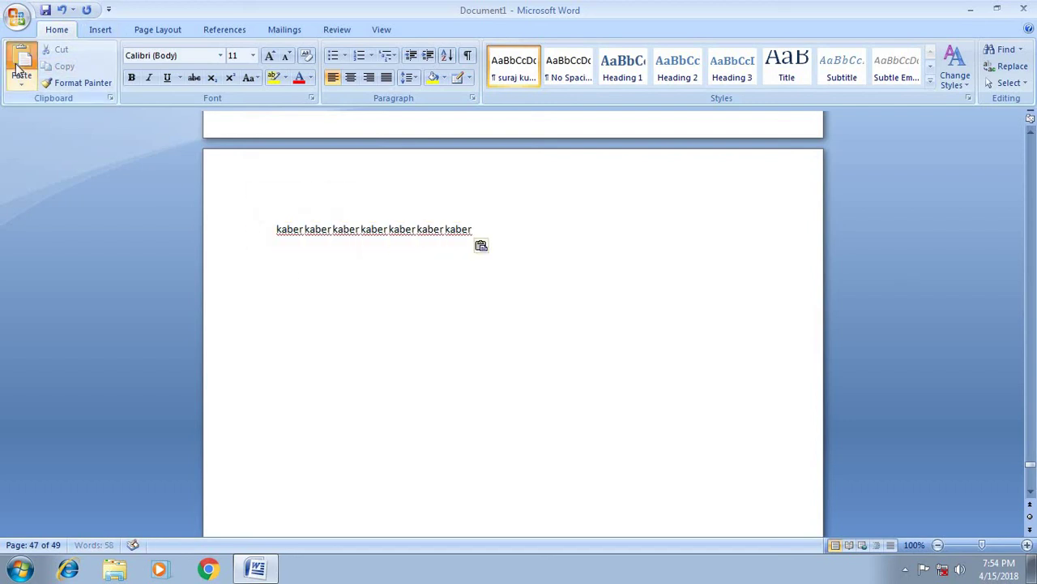
{"action": "double_click", "coordinate": [19, 65]}
{"action": "double_click", "coordinate": [20, 66]}
{"action": "double_click", "coordinate": [19, 66]}
{"action": "double_click", "coordinate": [19, 66]}
{"action": "double_click", "coordinate": [20, 67]}
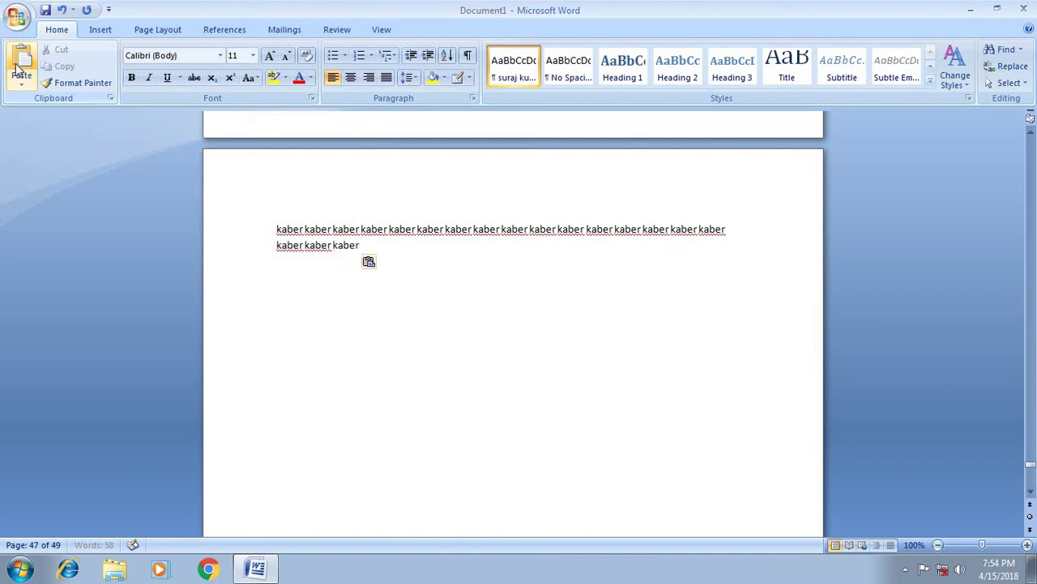
{"action": "double_click", "coordinate": [20, 67]}
{"action": "left_click", "coordinate": [20, 66]}
{"action": "double_click", "coordinate": [19, 67]}
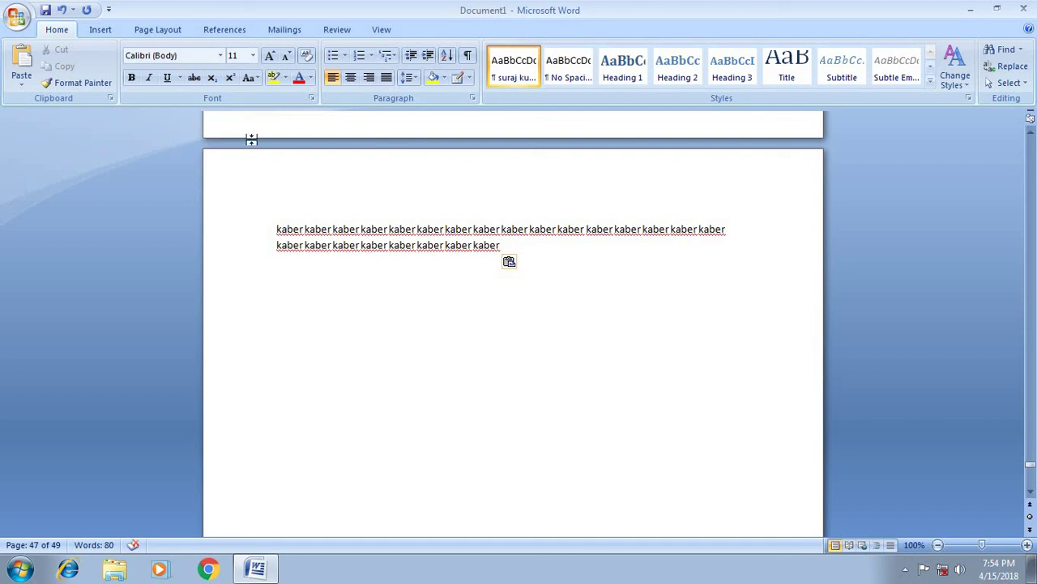
Replace all 'e' with 'i' (32 replacements, kaber→kabir), then select all the text.
{"action": "left_click", "coordinate": [1009, 66]}
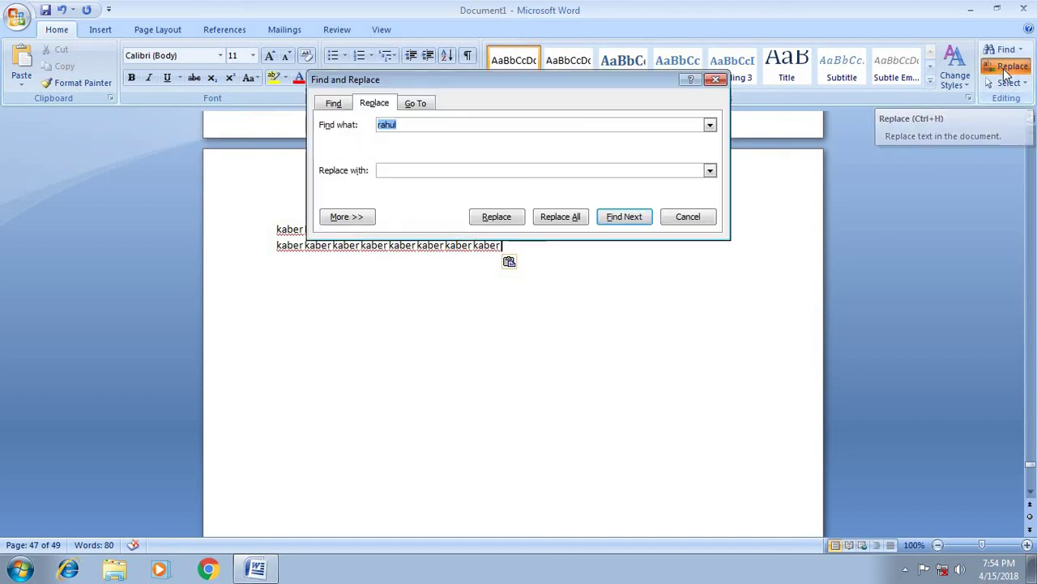
{"action": "left_click_drag", "start_coordinate": [490, 88], "coordinate": [650, 107]}
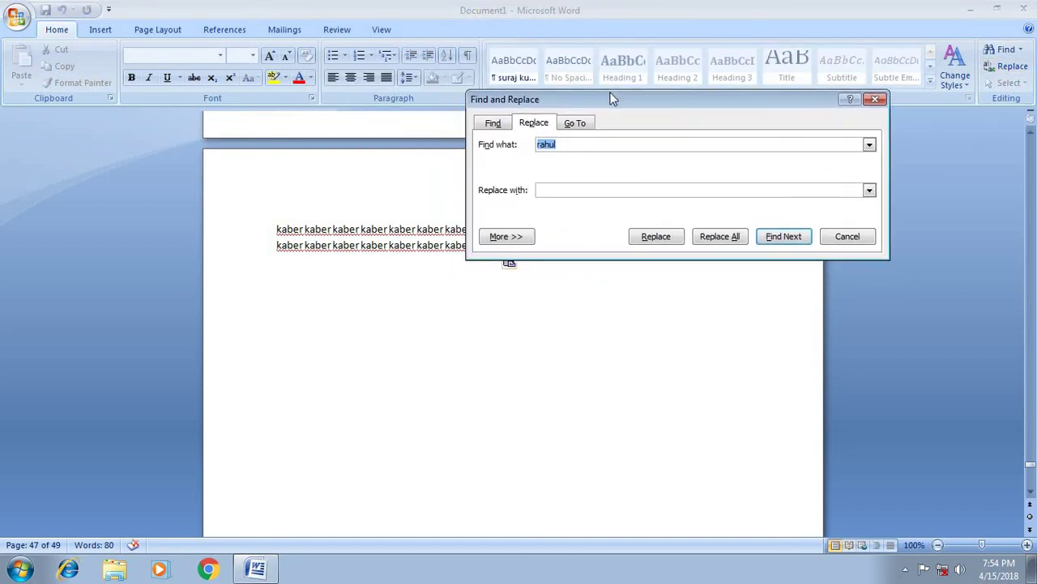
{"action": "left_click", "coordinate": [574, 143]}
{"action": "key", "text": "BackSpace"}
{"action": "key", "text": "BackSpace"}
{"action": "key", "text": "BackSpace"}
{"action": "key", "text": "BackSpace"}
{"action": "key", "text": "BackSpace"}
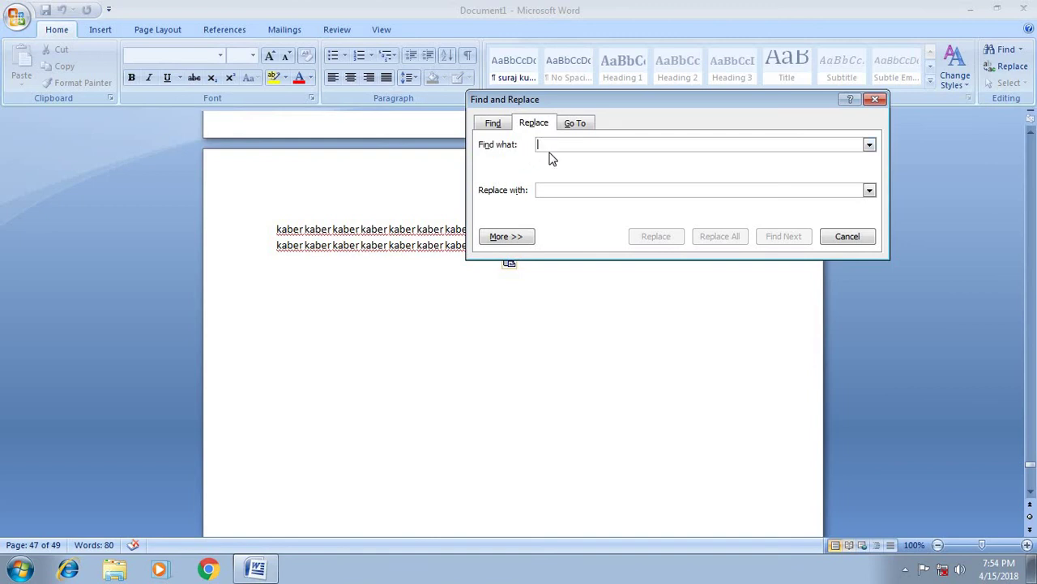
{"action": "type", "text": "e"}
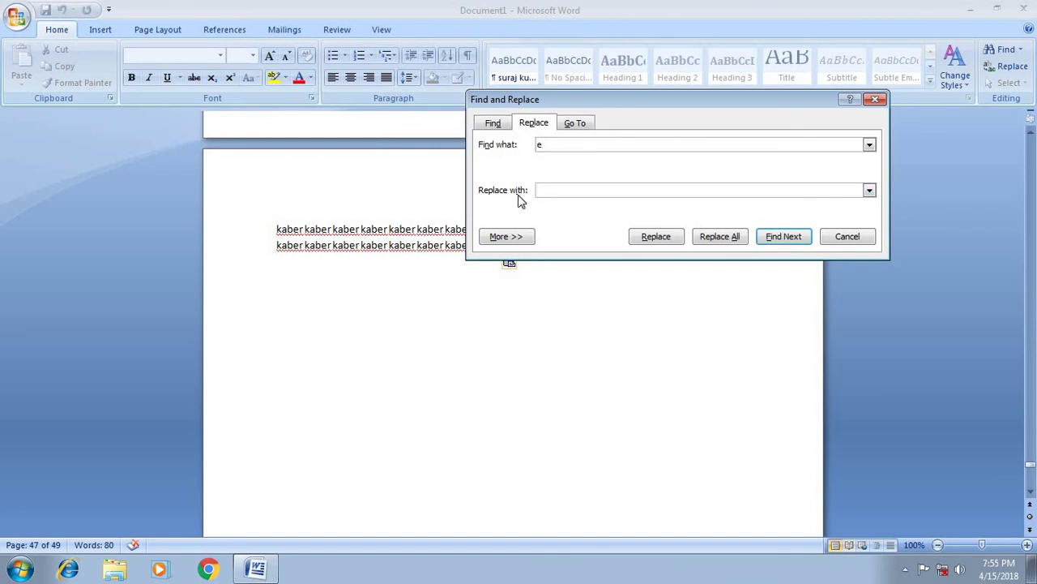
{"action": "type", "text": "i"}
{"action": "left_click", "coordinate": [715, 236]}
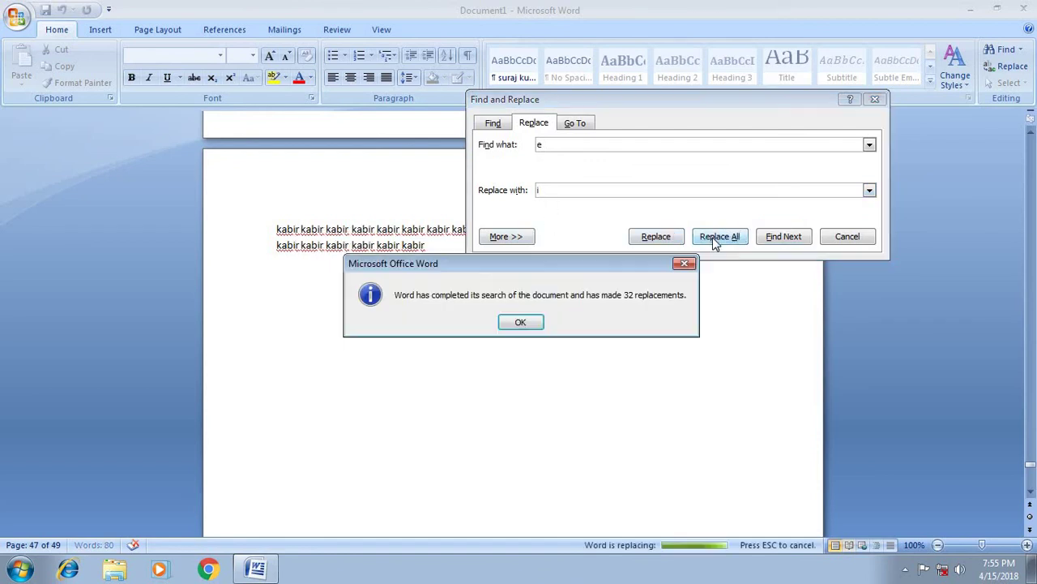
{"action": "left_click", "coordinate": [525, 322]}
{"action": "left_click", "coordinate": [874, 99]}
{"action": "scroll", "coordinate": [753, 162], "scroll_direction": "up", "scroll_amount": 2}
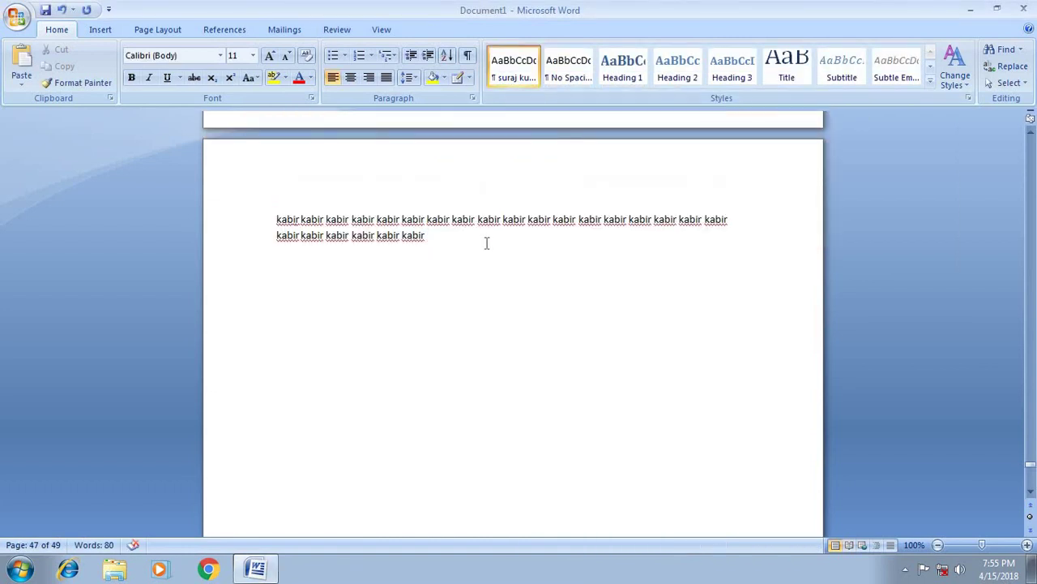
{"action": "key", "text": "ctrl+a"}
Delete all the text and type the word 'rekesh'.
{"action": "key", "text": "Delete"}
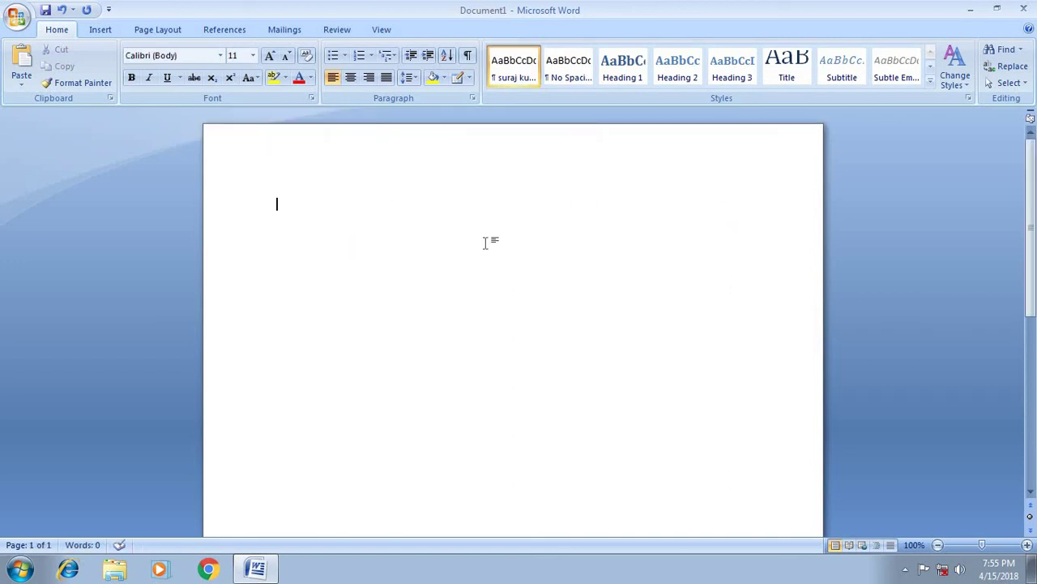
{"action": "type", "text": "rake"}
{"action": "type", "text": "sk"}
{"action": "key", "text": "BackSpace"}
{"action": "key", "text": "BackSpace"}
{"action": "key", "text": "BackSpace"}
{"action": "key", "text": "BackSpace"}
{"action": "key", "text": "BackSpace"}
{"action": "type", "text": "e"}
{"action": "type", "text": "kesh"}
Replace 'rekesh' with 'rakesh' using Ctrl+H and Replace All (1 replacement).
{"action": "key", "text": "ctrl+h"}
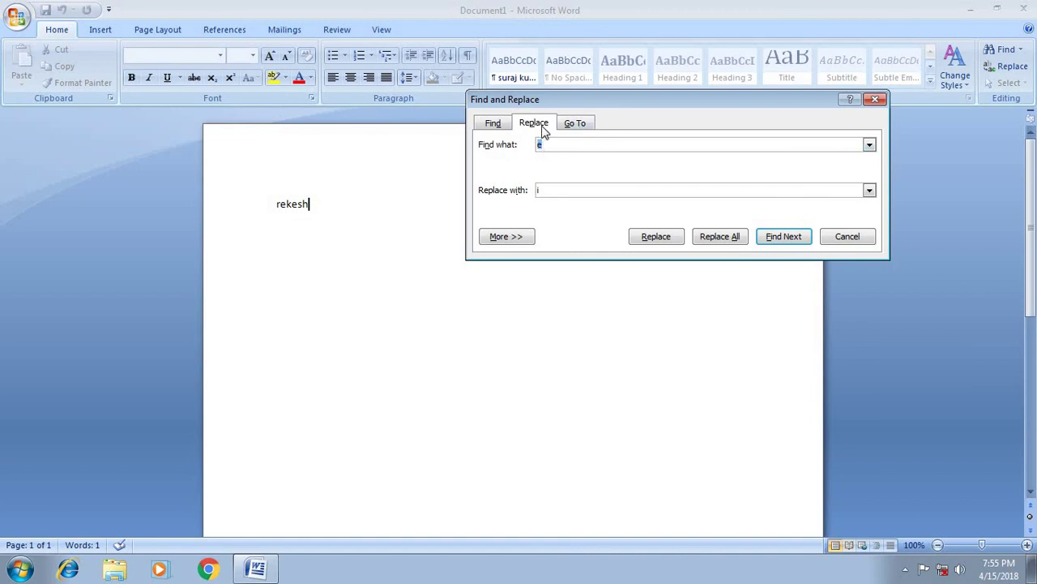
{"action": "key", "text": "BackSpace"}
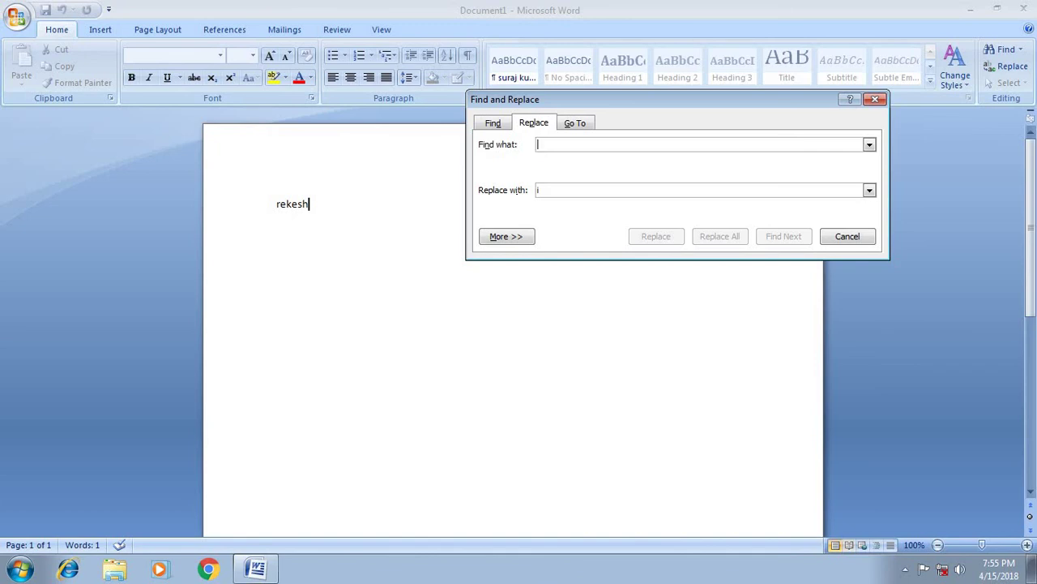
{"action": "type", "text": "re"}
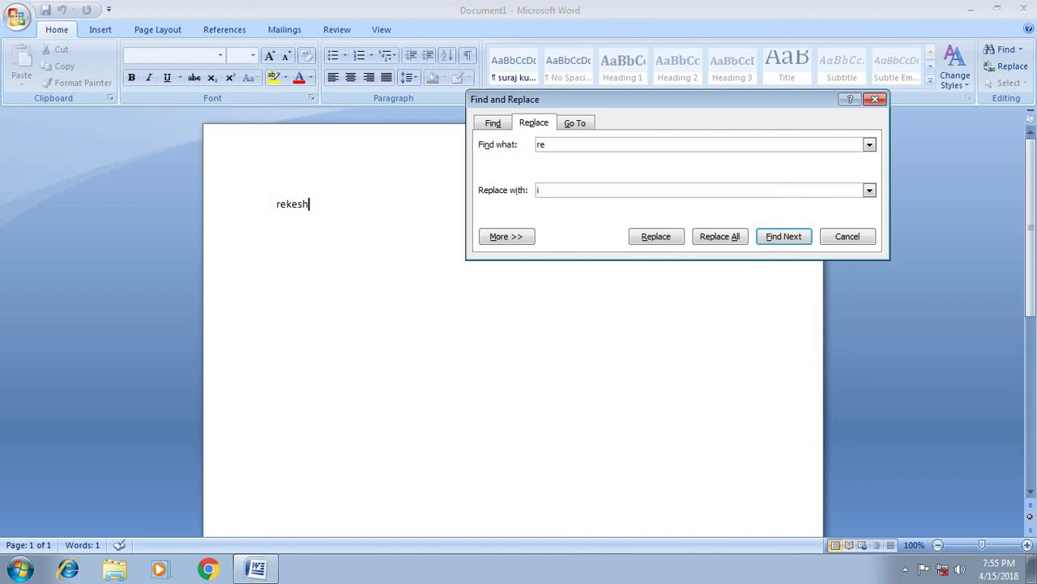
{"action": "type", "text": "kesh"}
{"action": "type", "text": "rak"}
{"action": "type", "text": "esh"}
{"action": "left_click", "coordinate": [716, 236]}
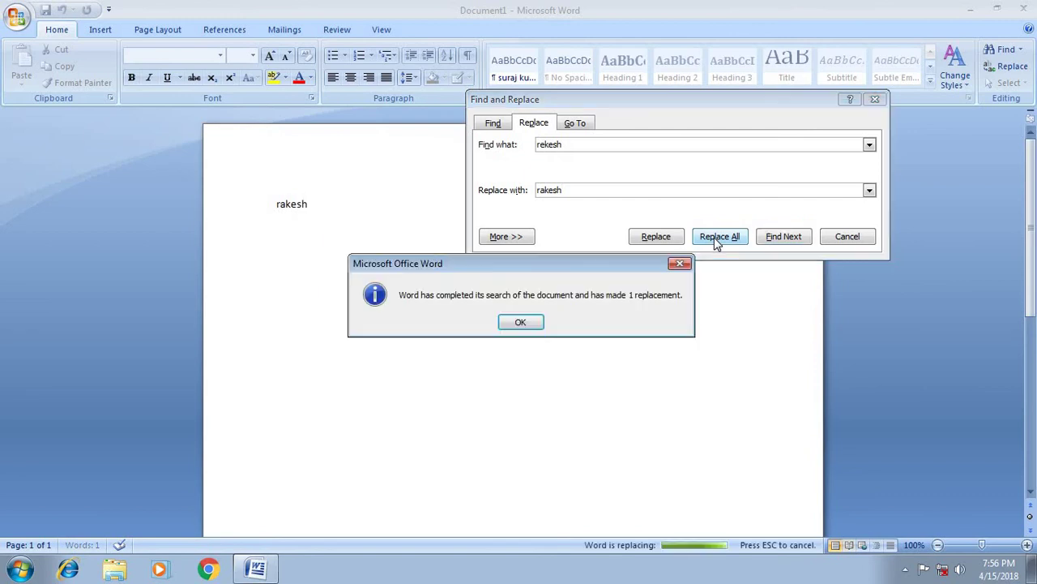
{"action": "left_click", "coordinate": [534, 323]}
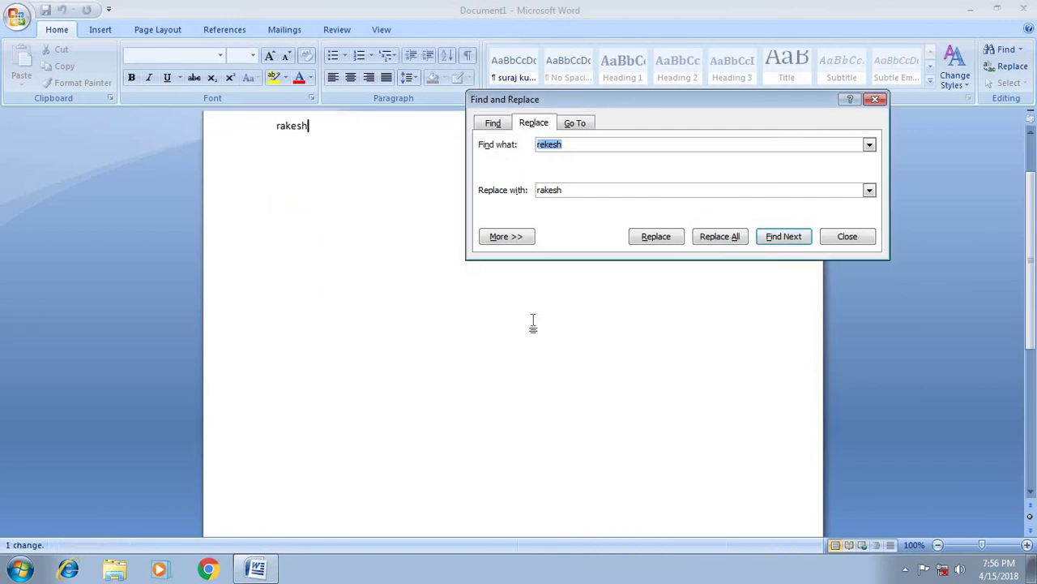
{"action": "left_click", "coordinate": [876, 98]}
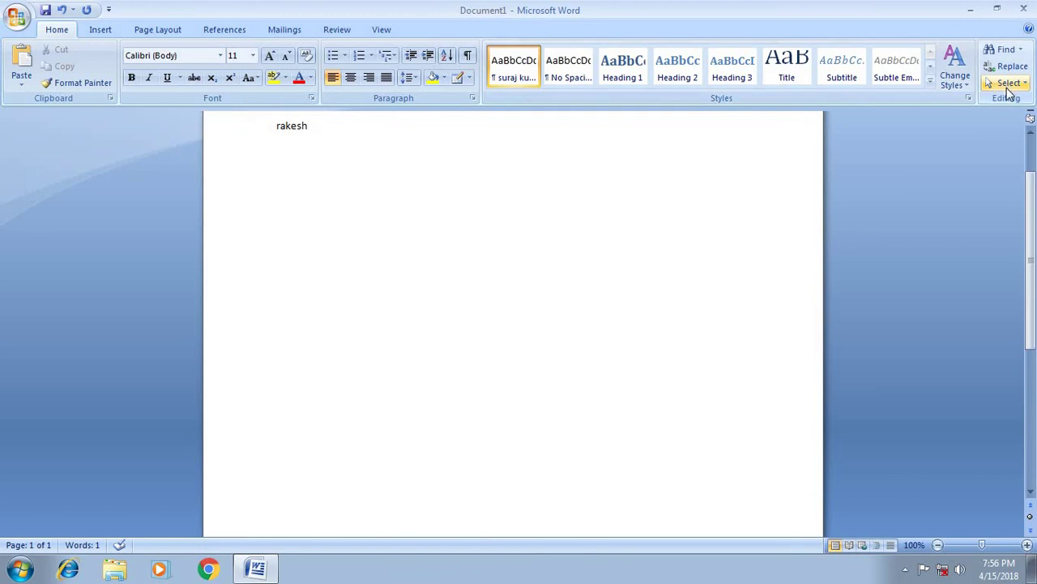
Type extra letters and select all text via Select > Select All and Ctrl+A.
{"action": "scroll", "coordinate": [624, 248], "scroll_direction": "up", "scroll_amount": 2}
{"action": "type", "text": "xfgdsgdfgdfsgd"}
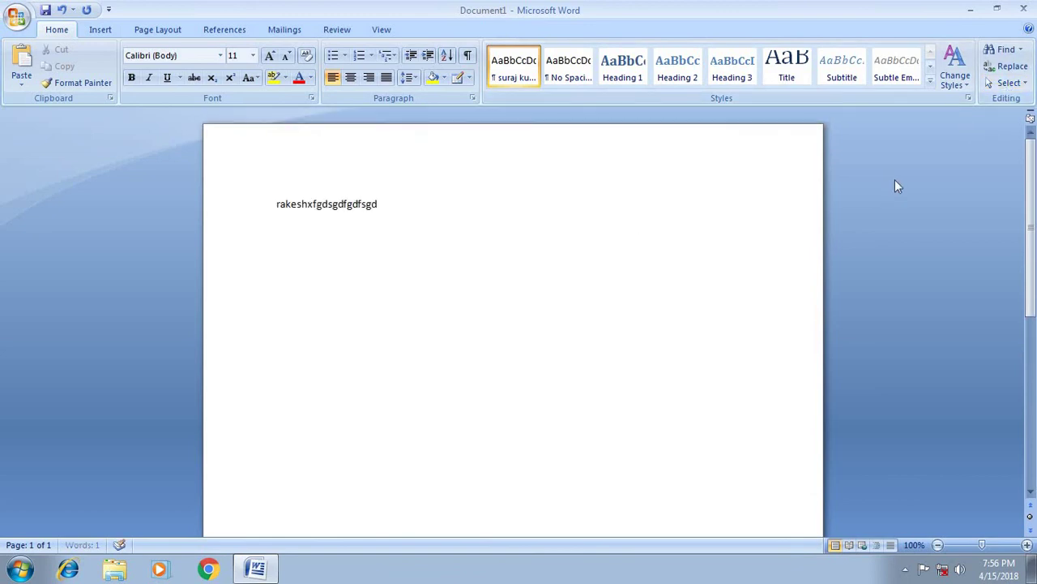
{"action": "type", "text": "sfgsd"}
{"action": "left_click", "coordinate": [1014, 83]}
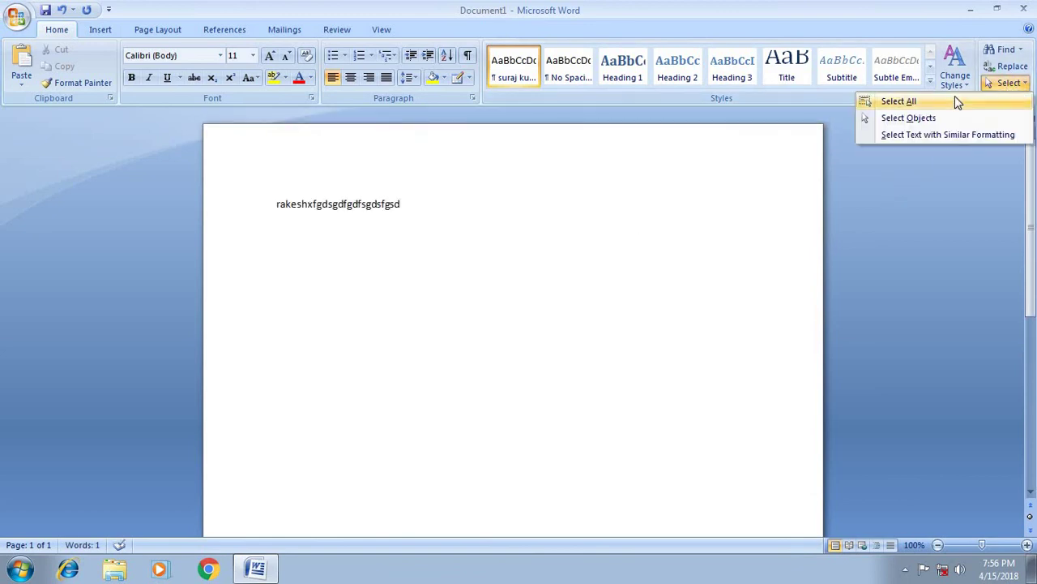
{"action": "left_click", "coordinate": [930, 104]}
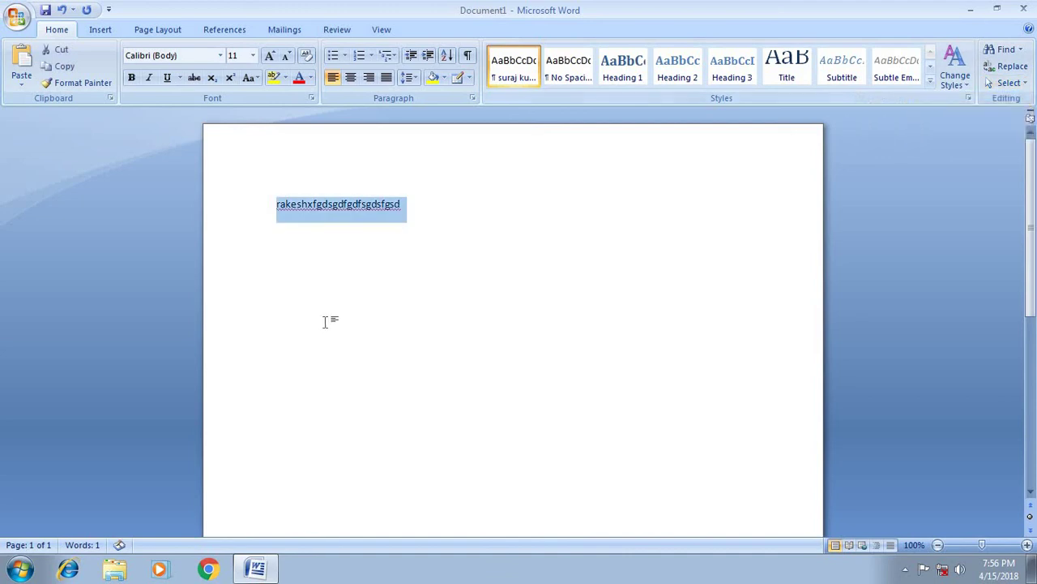
{"action": "left_click", "coordinate": [448, 238]}
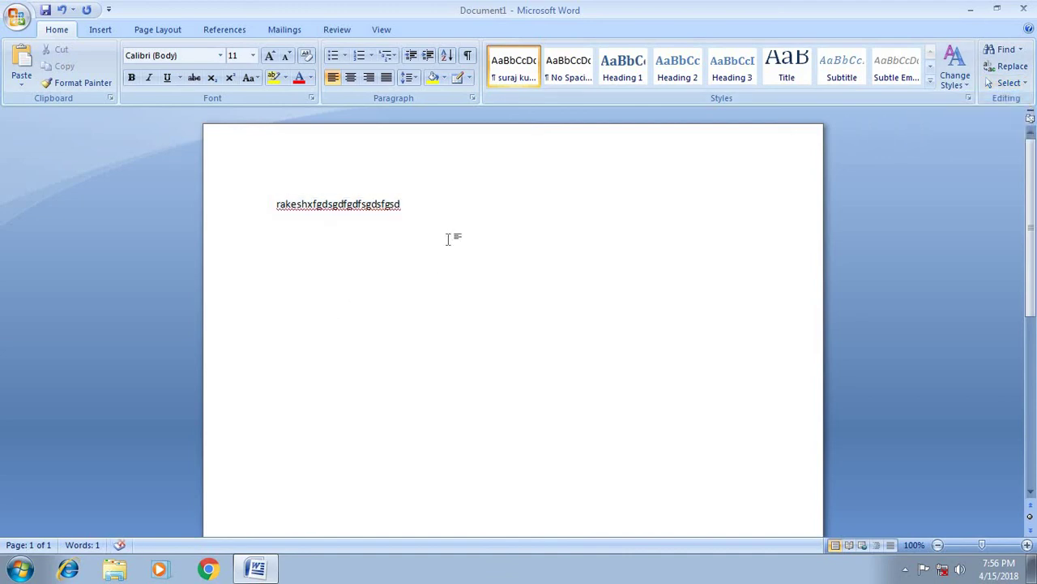
{"action": "key", "text": "ctrl+a"}
{"action": "left_click", "coordinate": [449, 239]}
Exit Word from the Office menu without saving the document.
{"action": "left_click", "coordinate": [18, 16]}
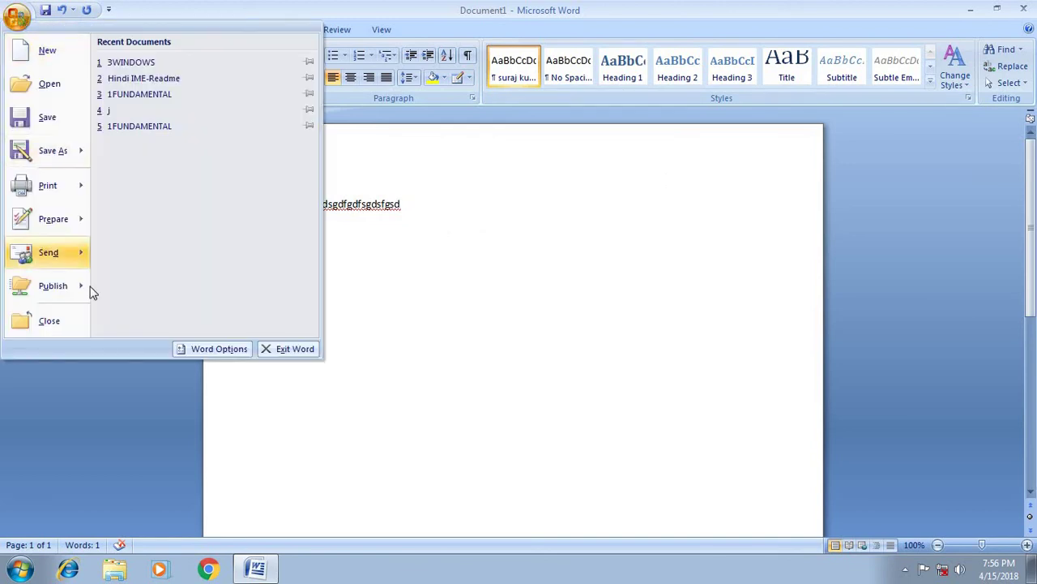
{"action": "left_click", "coordinate": [290, 350]}
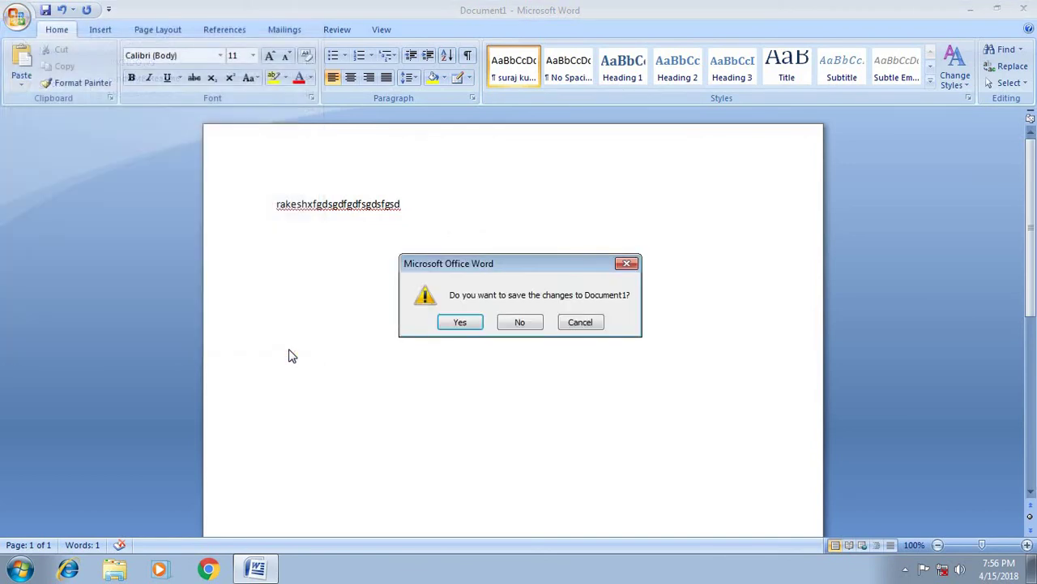
{"action": "left_click", "coordinate": [505, 325]}
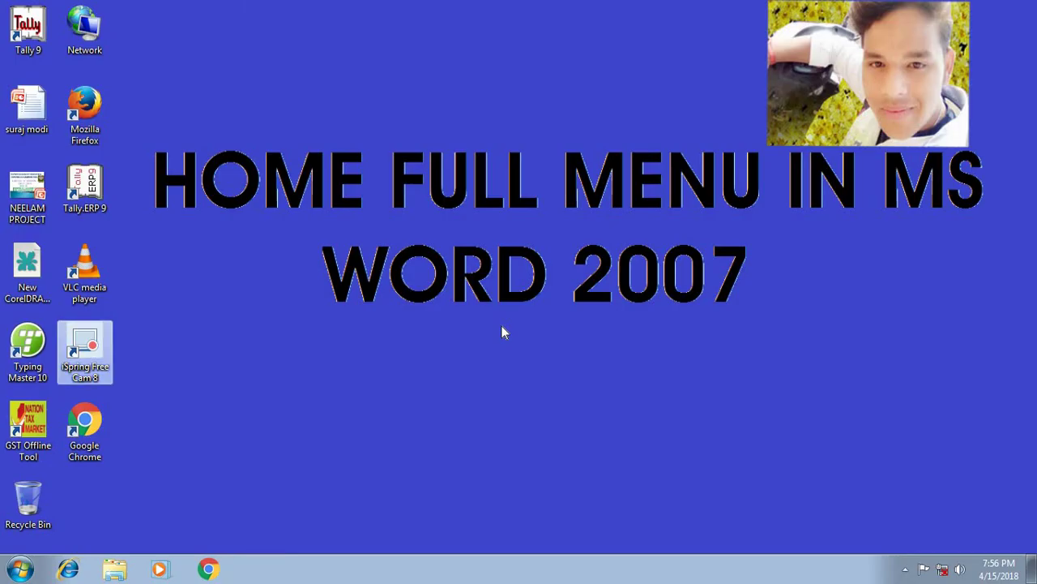